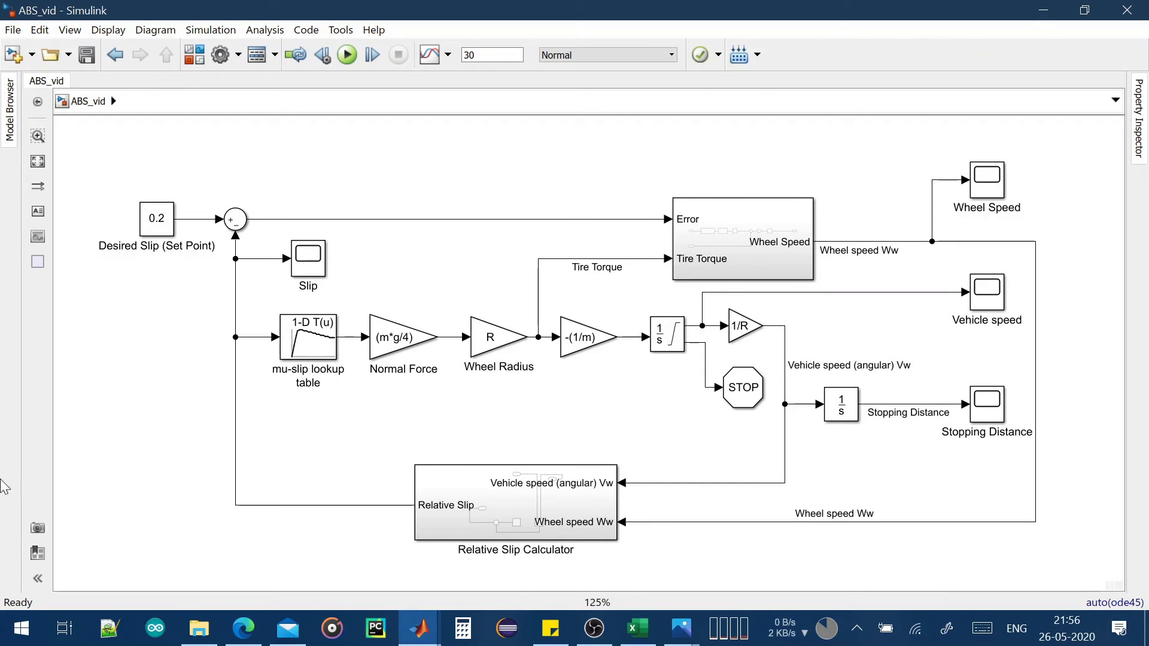
Close the ABS_vid model
click(147, 229)
click(159, 312)
click(13, 30)
mouse_move(55, 105)
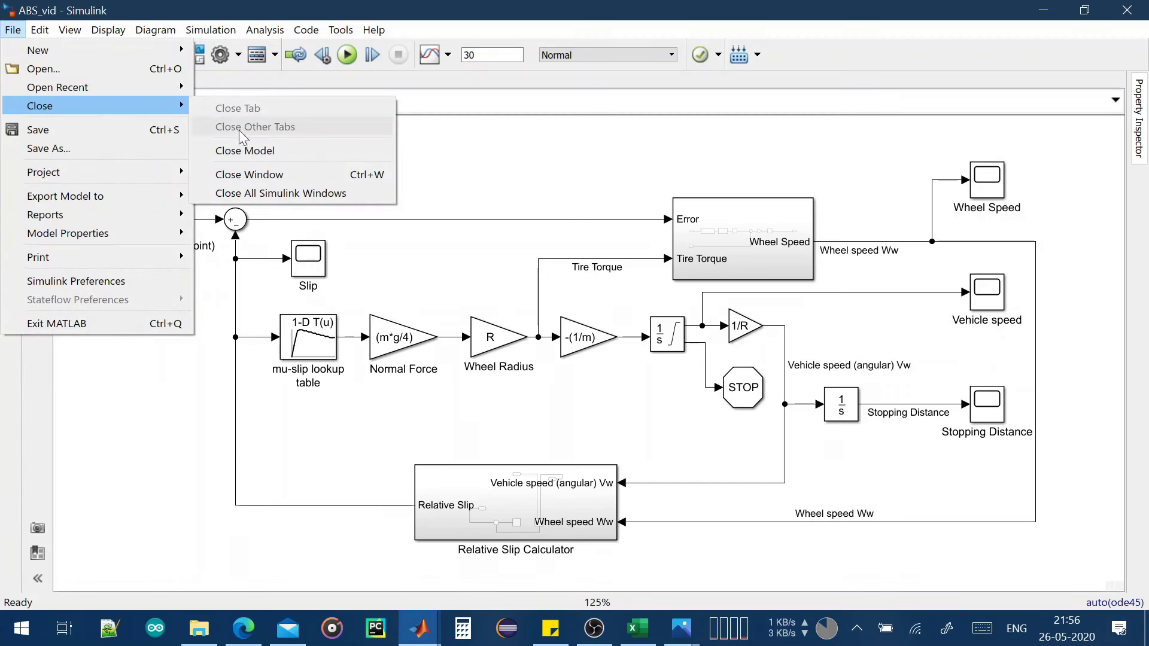
click(261, 150)
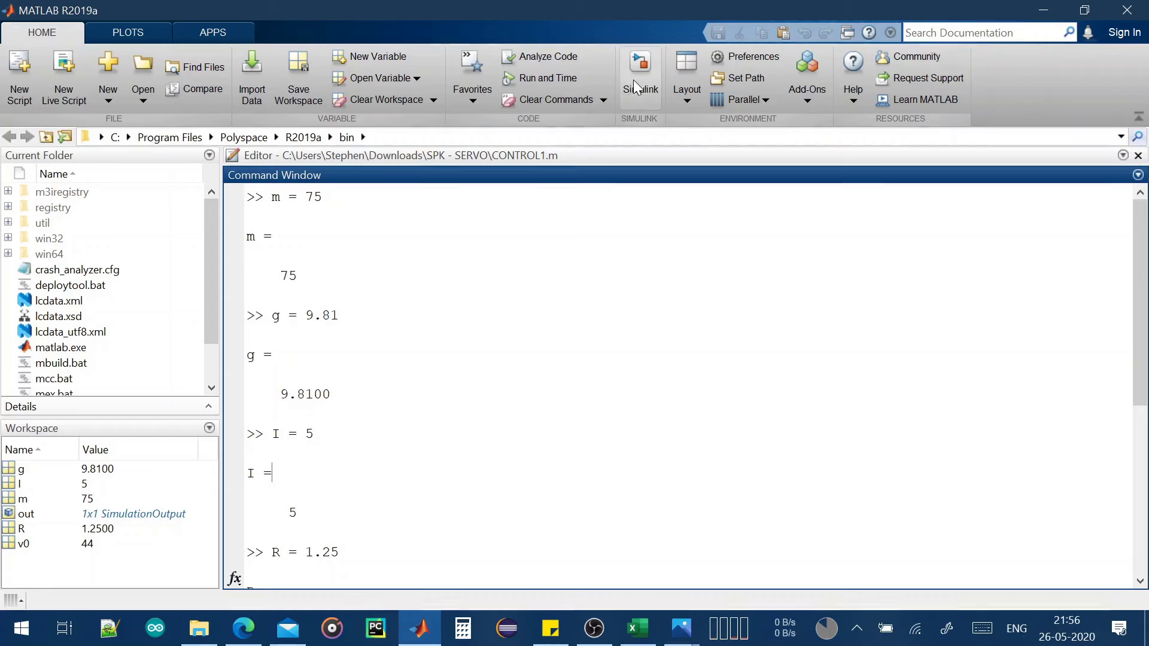
Create a new blank Simulink model and maximize its window
click(634, 81)
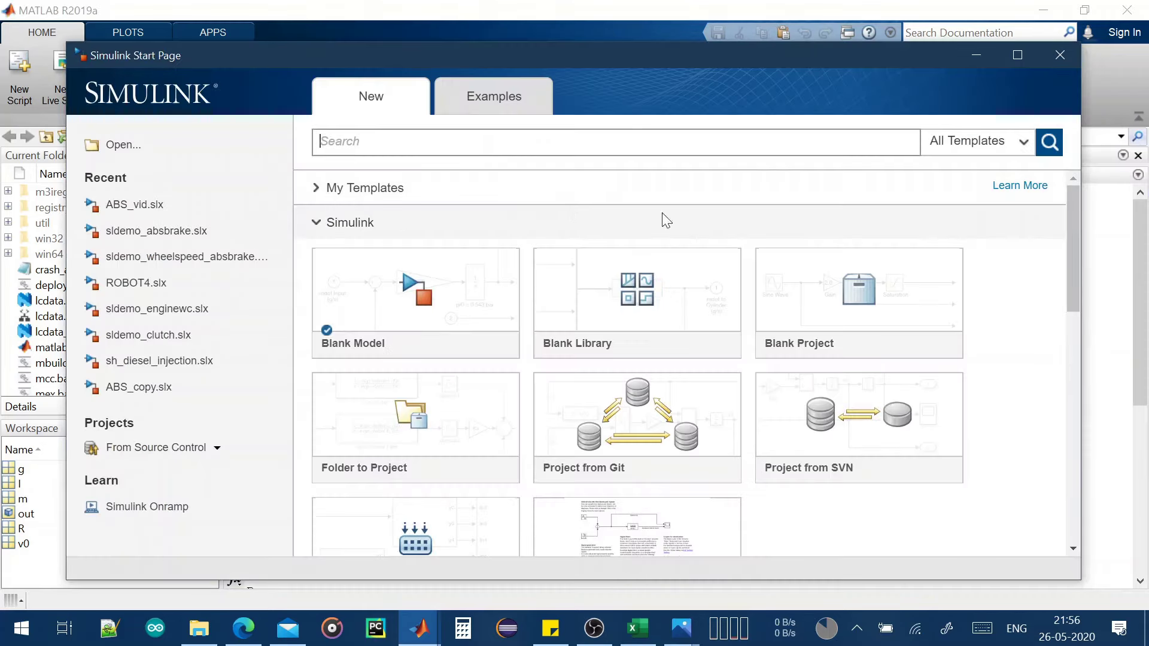
click(1017, 55)
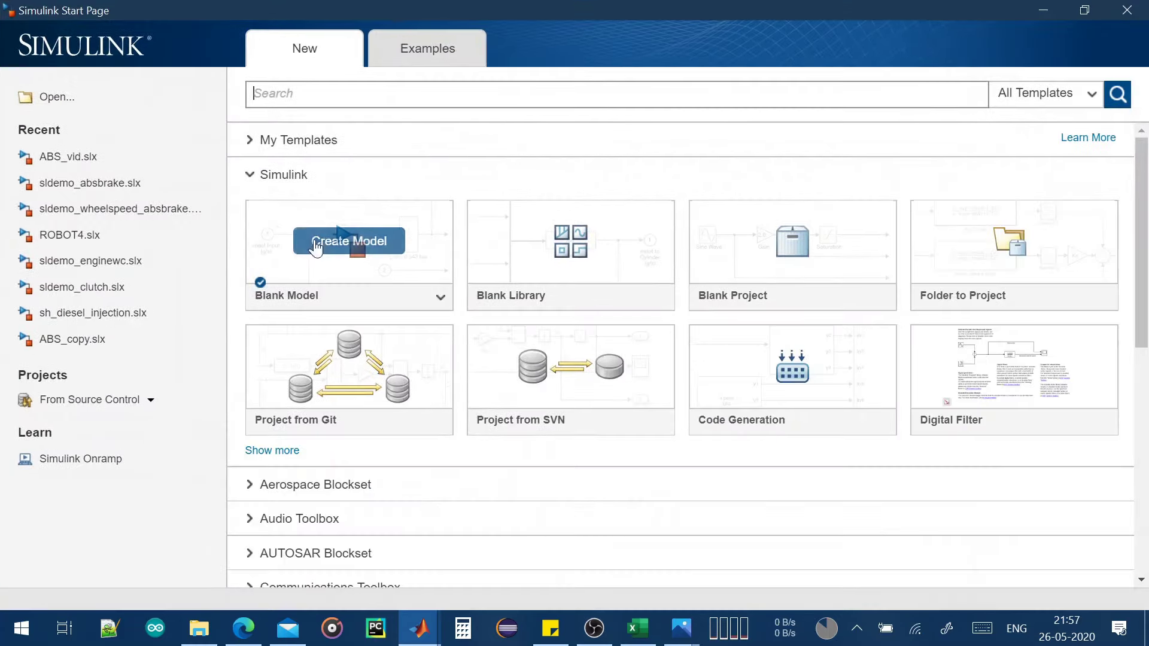
click(328, 242)
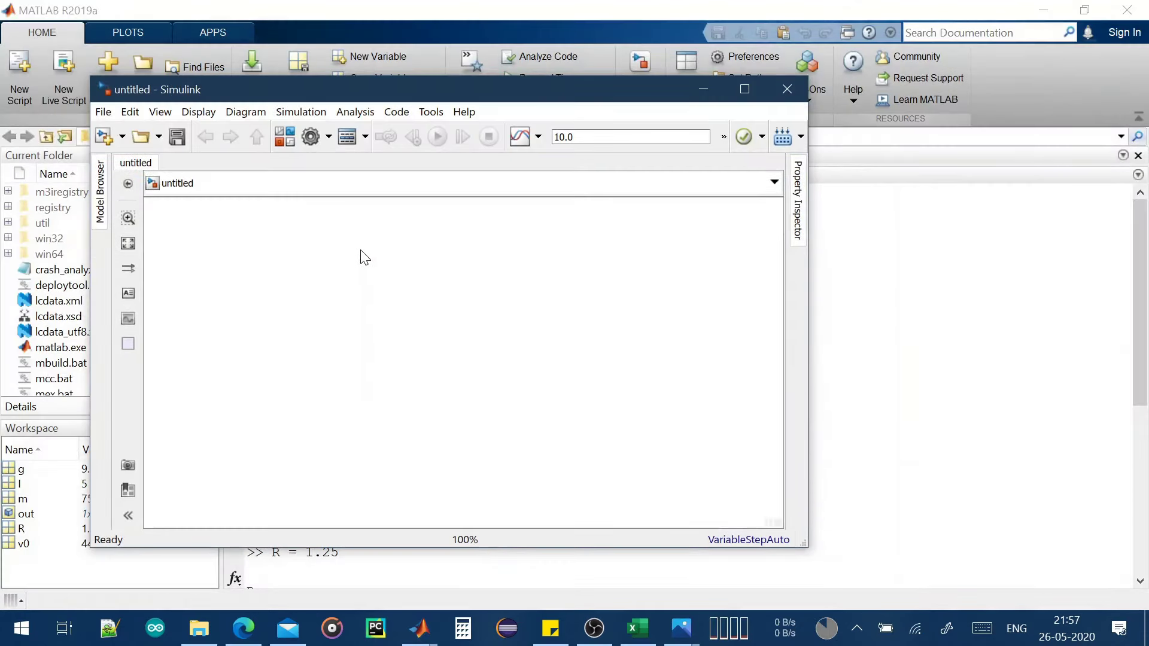
click(747, 90)
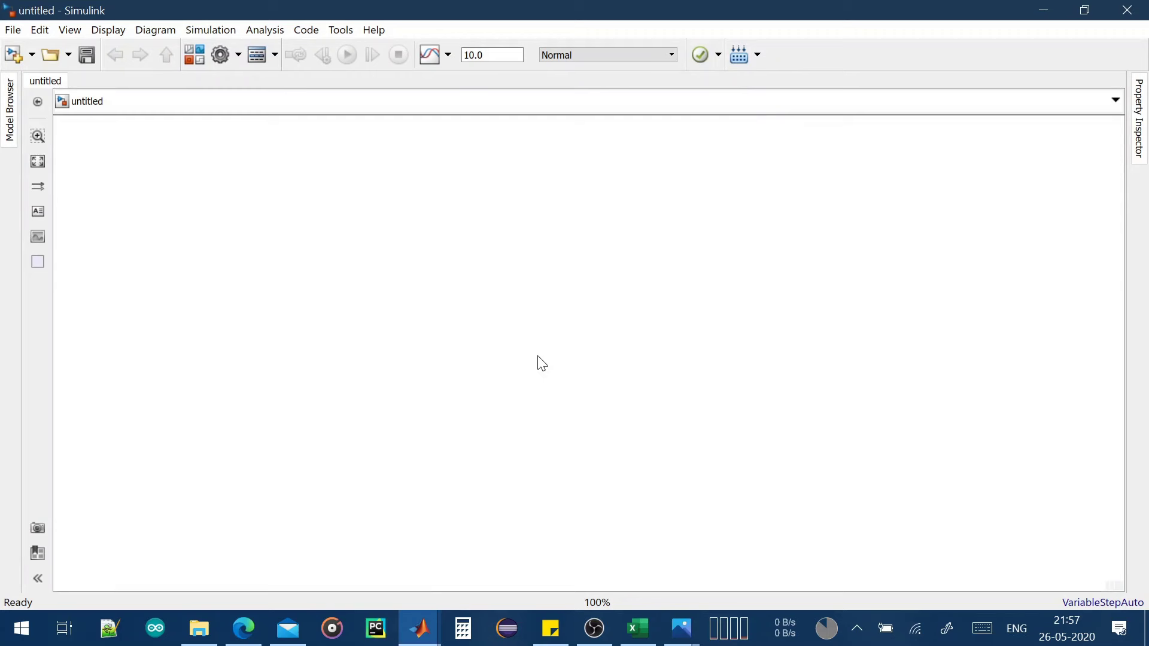
Add a Constant block to the upper-left area of the canvas and name it Desired Wheel Slip
double_click(212, 262)
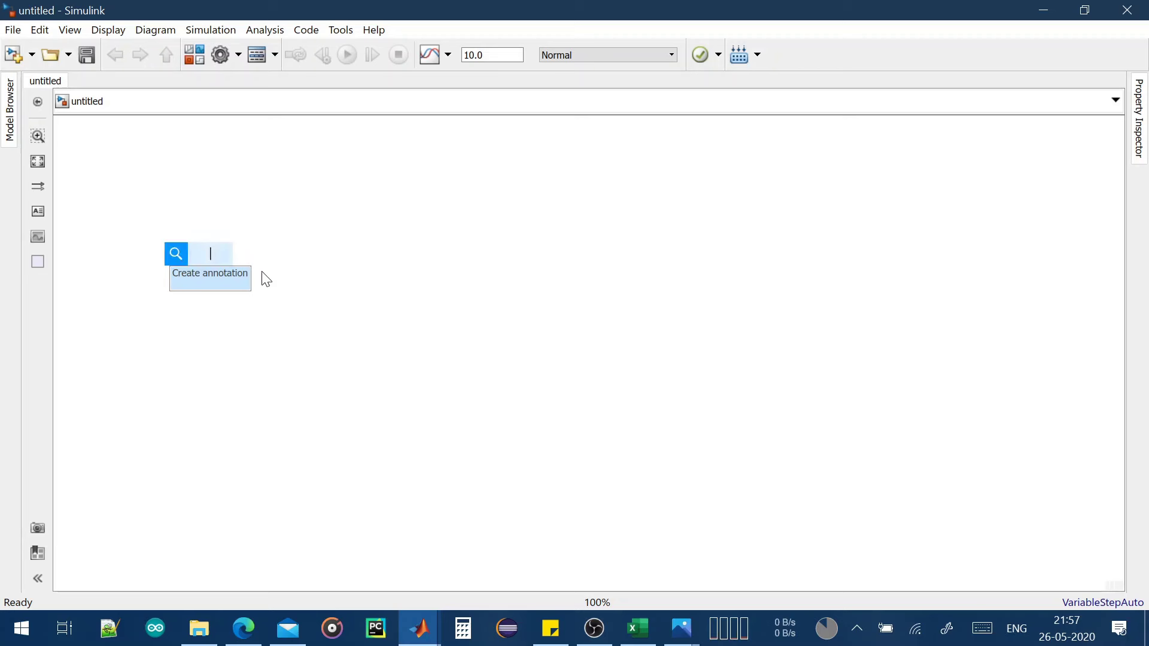
text(cons)
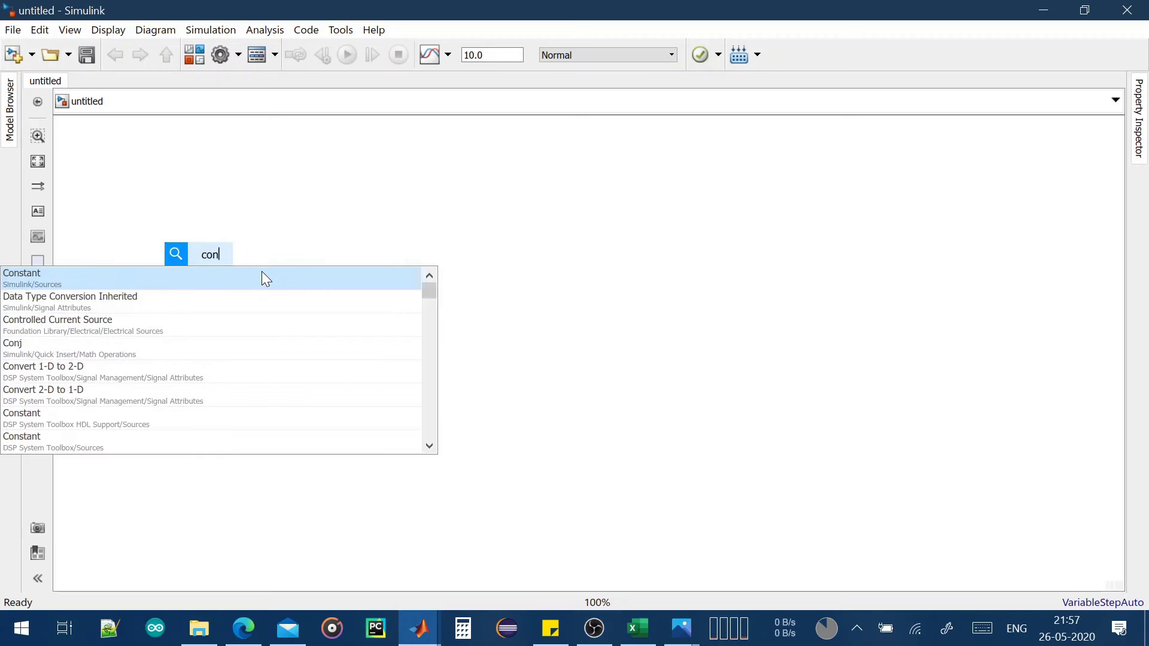
key(Return)
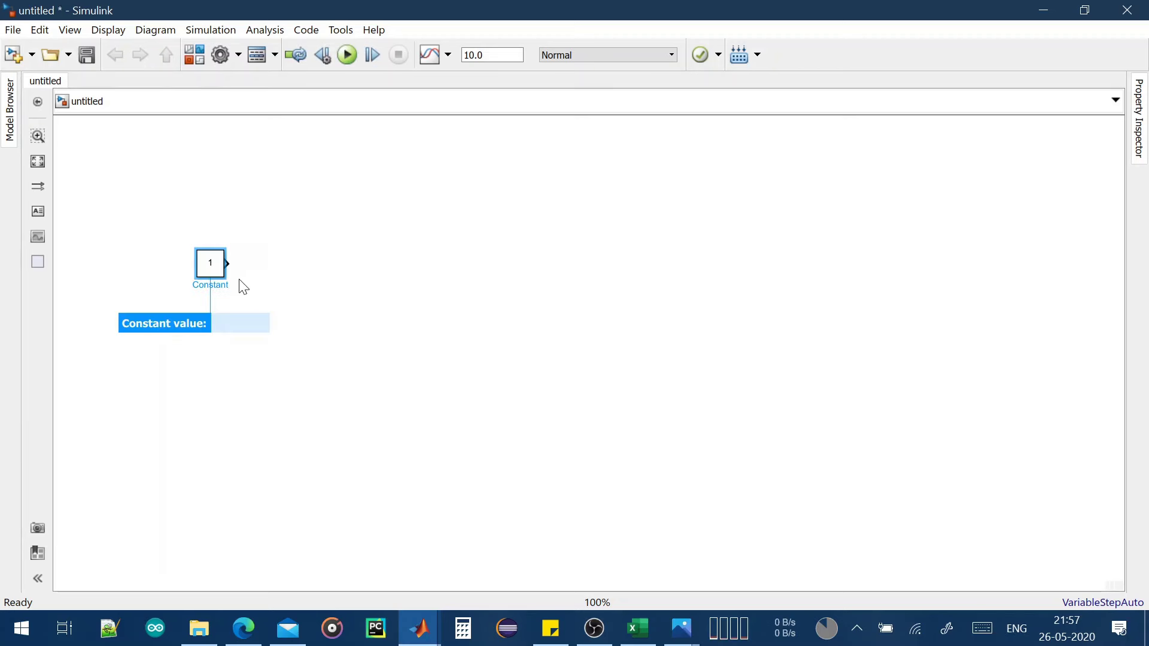
double_click(219, 286)
text(Des)
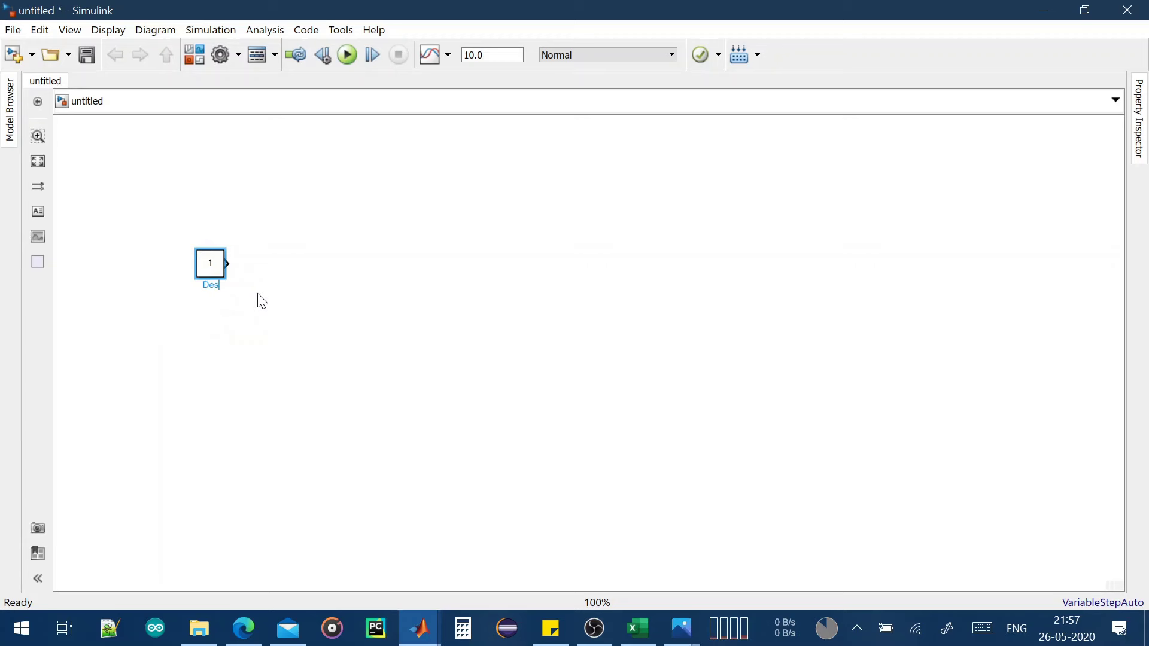
text(ired Wheel Slip)
click(259, 312)
Set the constant value of the Desired Wheel Slip block to 0.2
double_click(209, 262)
text(0.2)
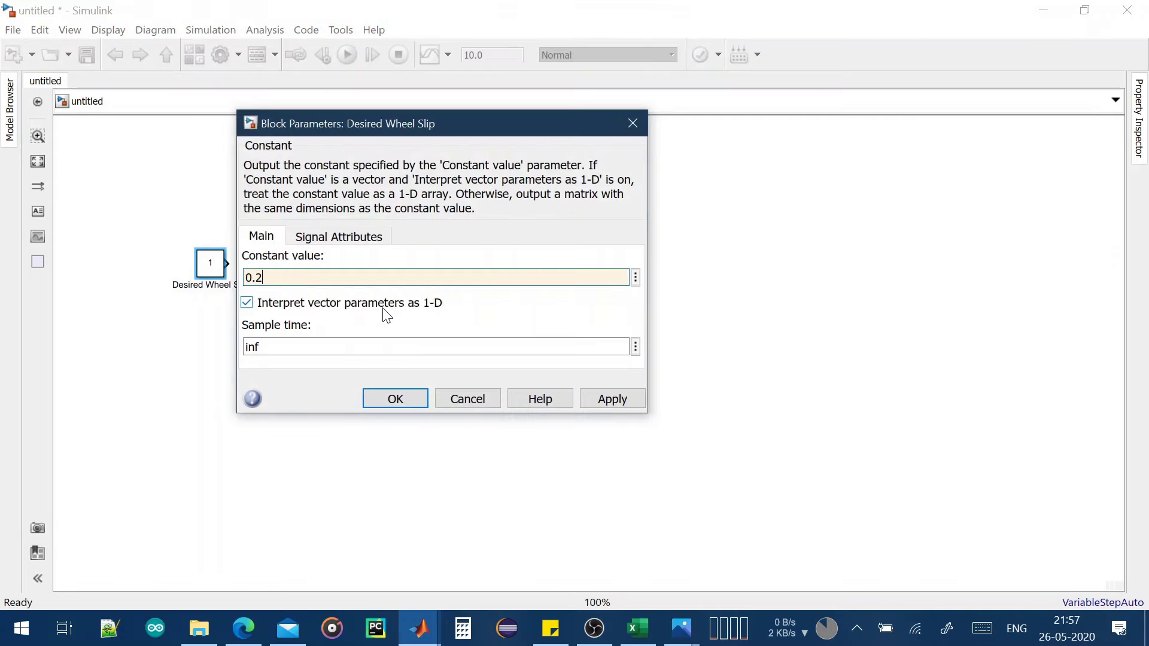
click(404, 401)
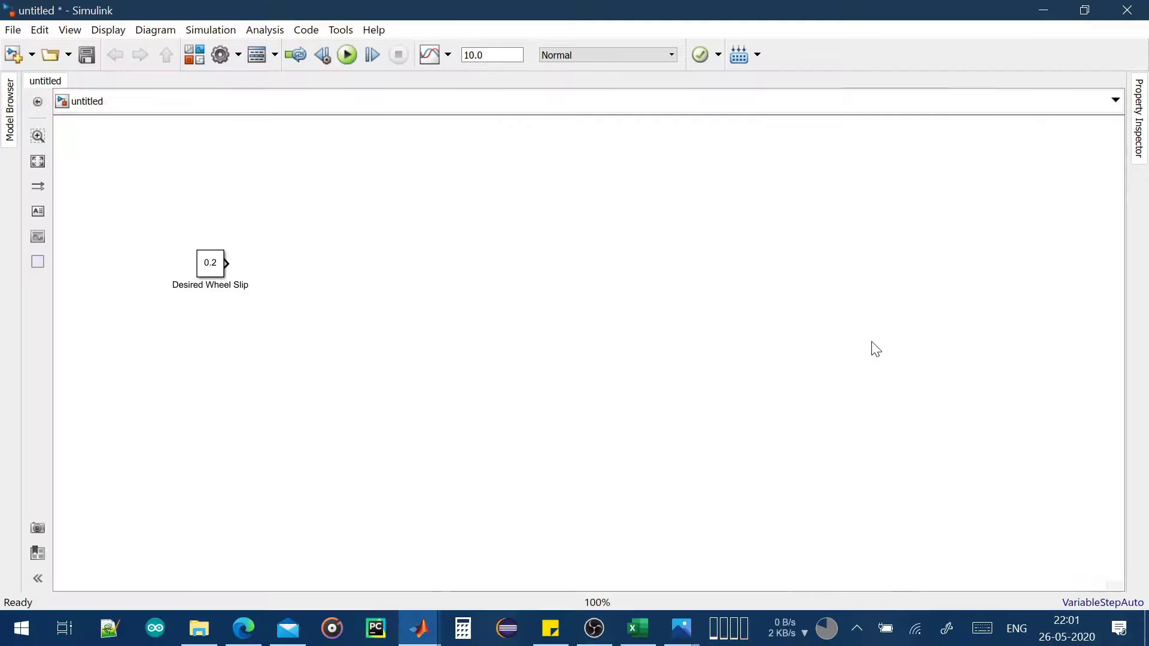
Add a Sum block to the right of the Desired Wheel Slip block
double_click(312, 267)
text(summin)
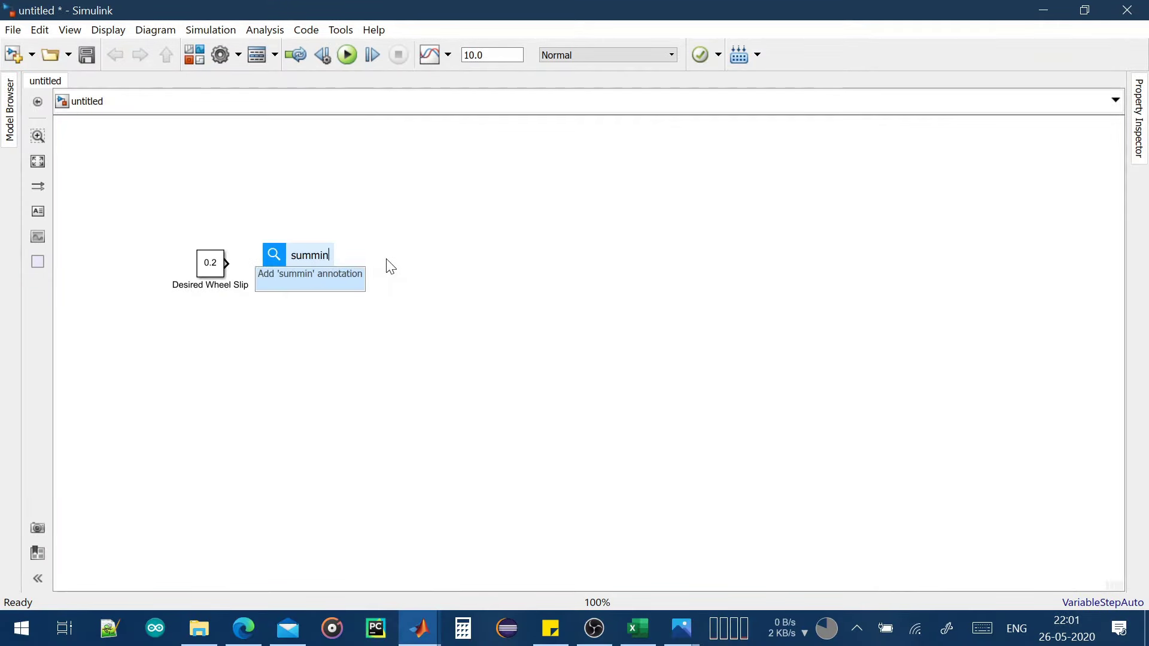
key(BackSpace)
key(Return)
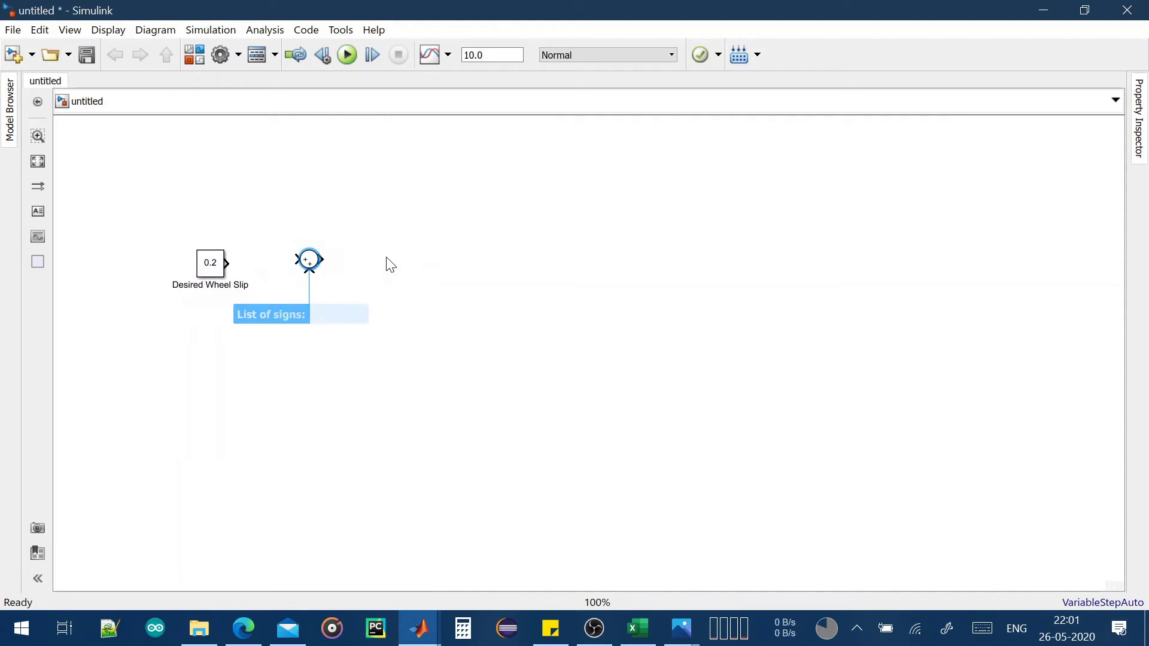
Change the Sum block's list of signs to |+- so the second input is subtracted
double_click(308, 262)
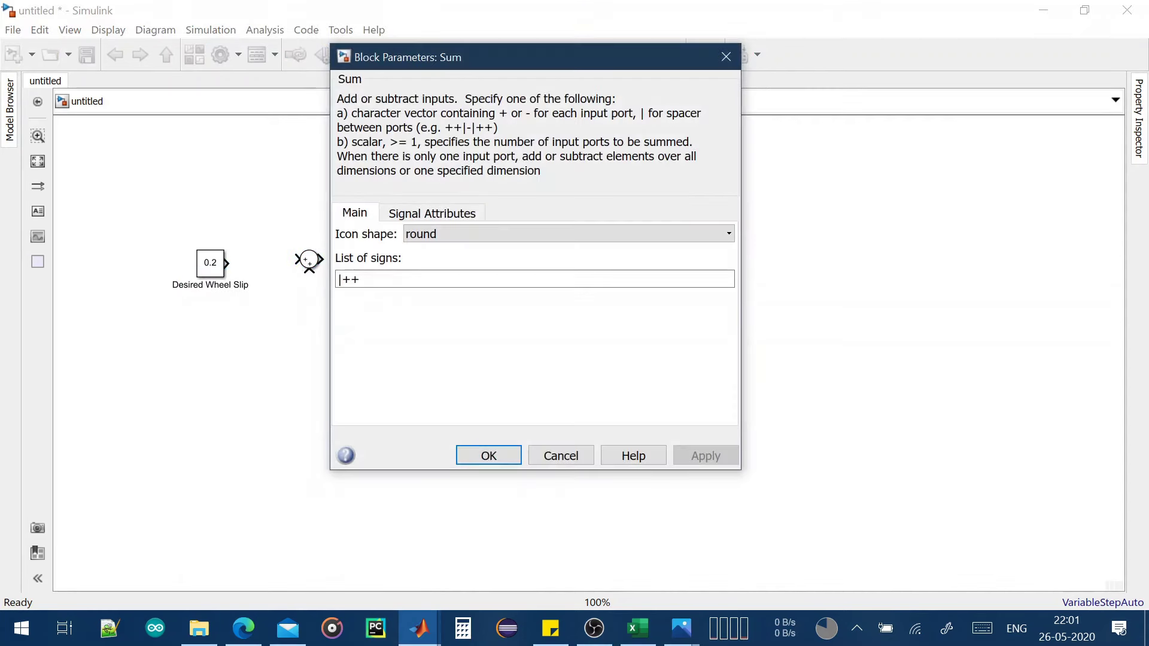
key(End)
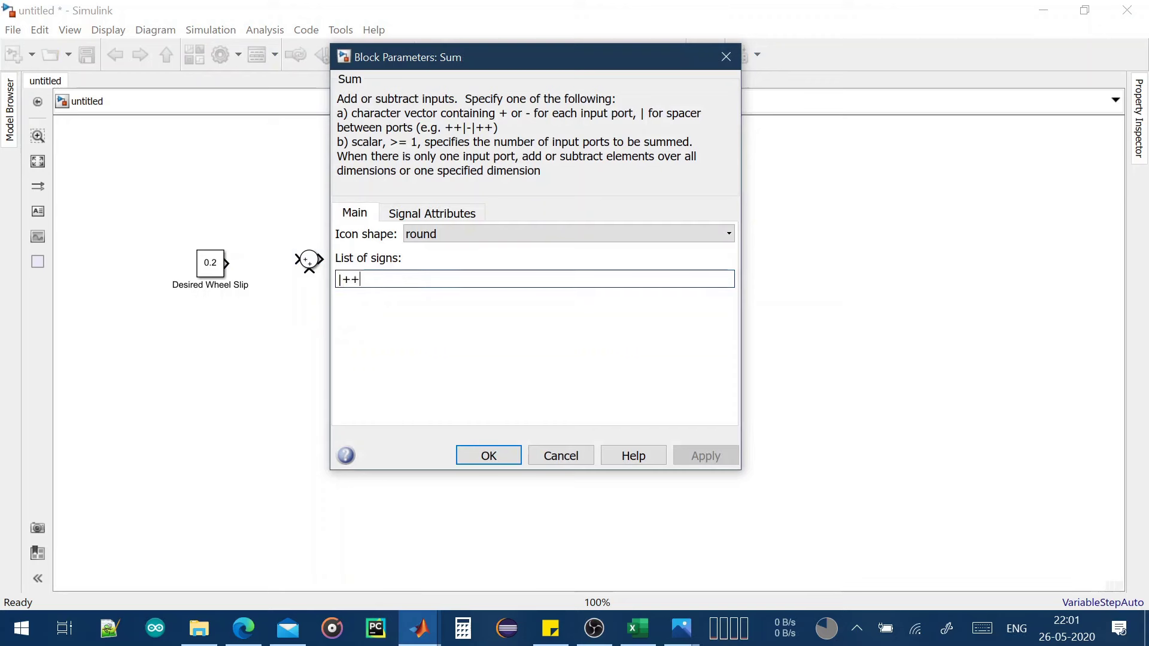
key(BackSpace)
text(-)
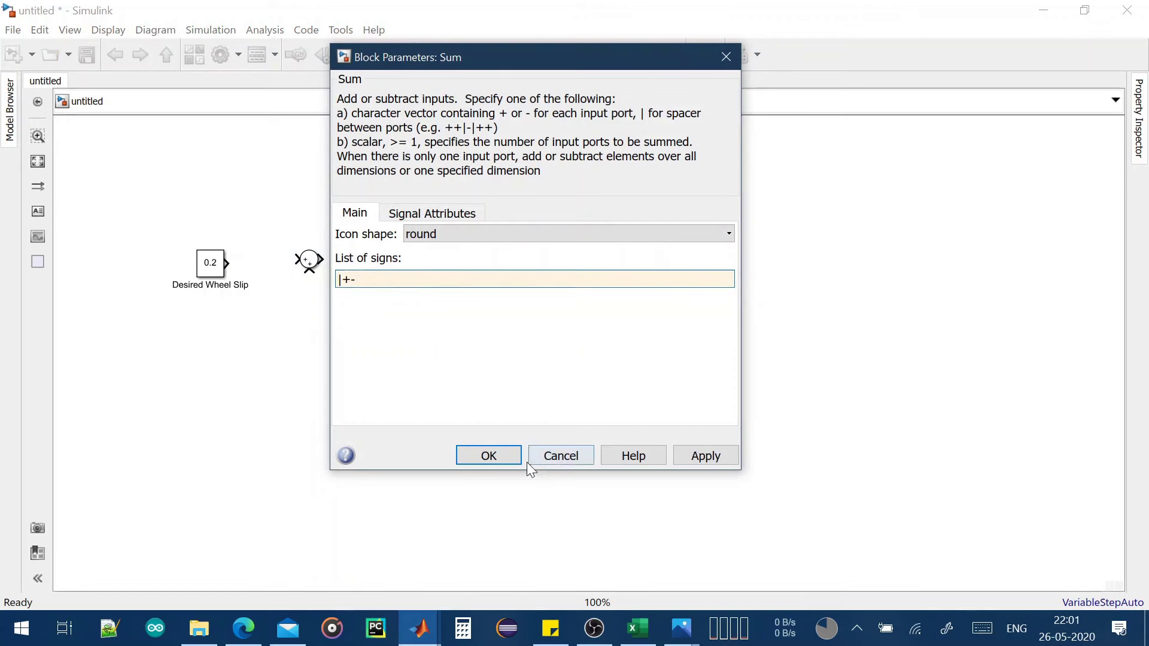
click(506, 457)
Connect the Desired Wheel Slip block to the Sum block's plus input and straighten the signal line
drag(296, 258, 226, 262)
drag(311, 263, 310, 268)
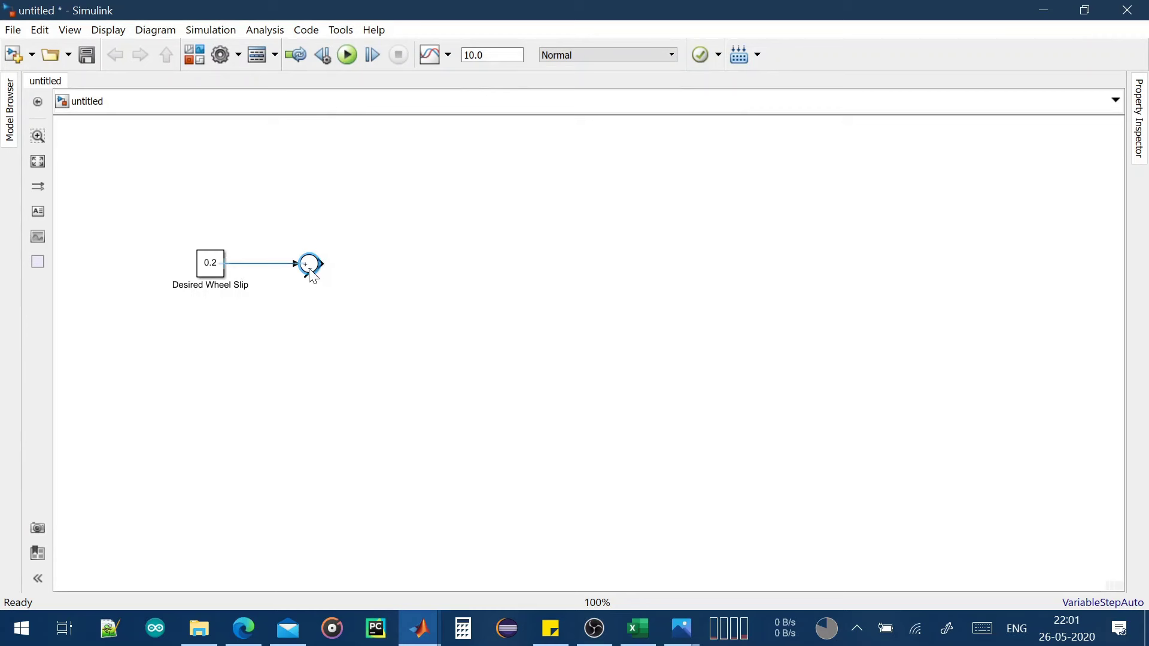
click(404, 329)
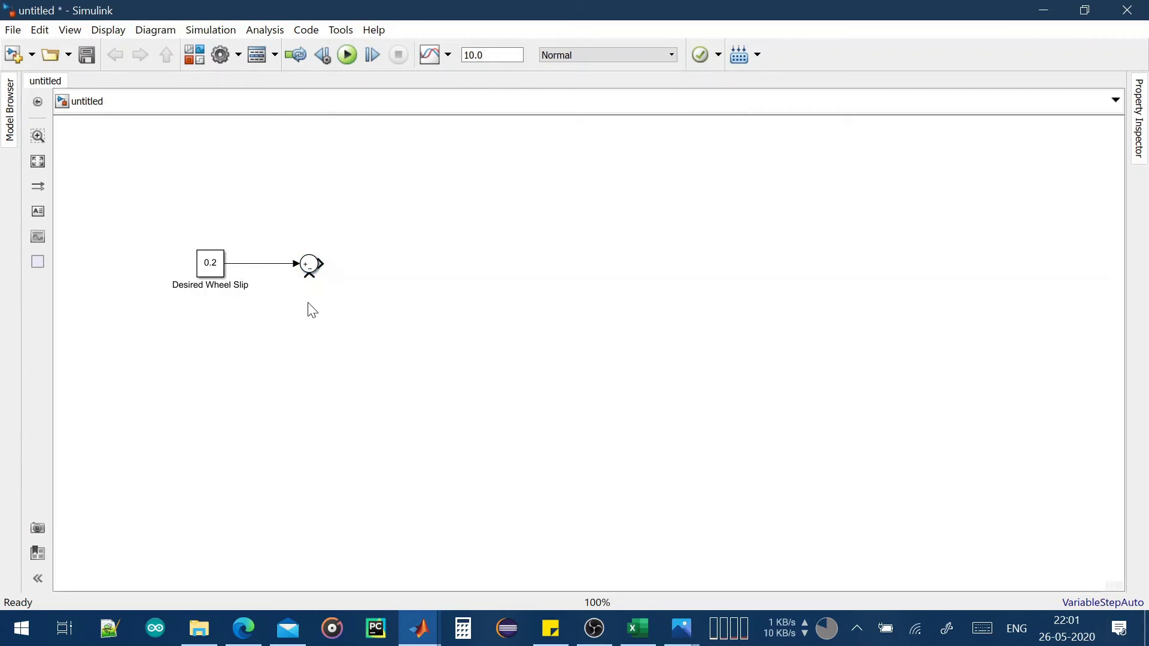
Draw an open feedback line into the Sum block's minus input and label it Actual Relative Slip
drag(310, 273, 563, 440)
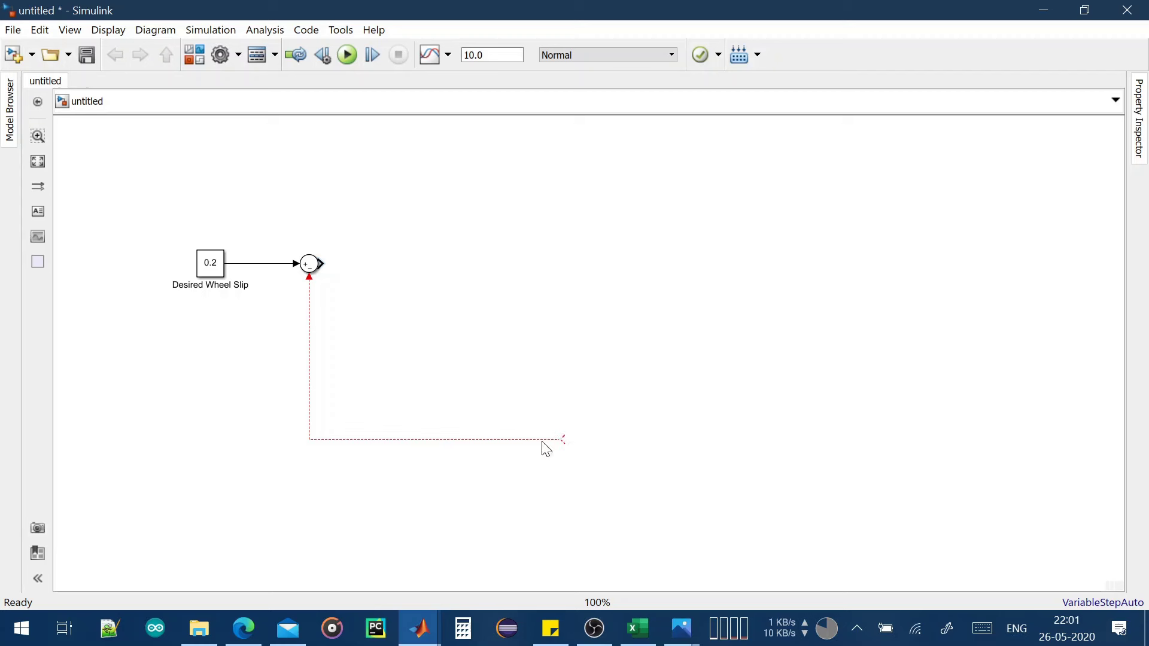
double_click(423, 440)
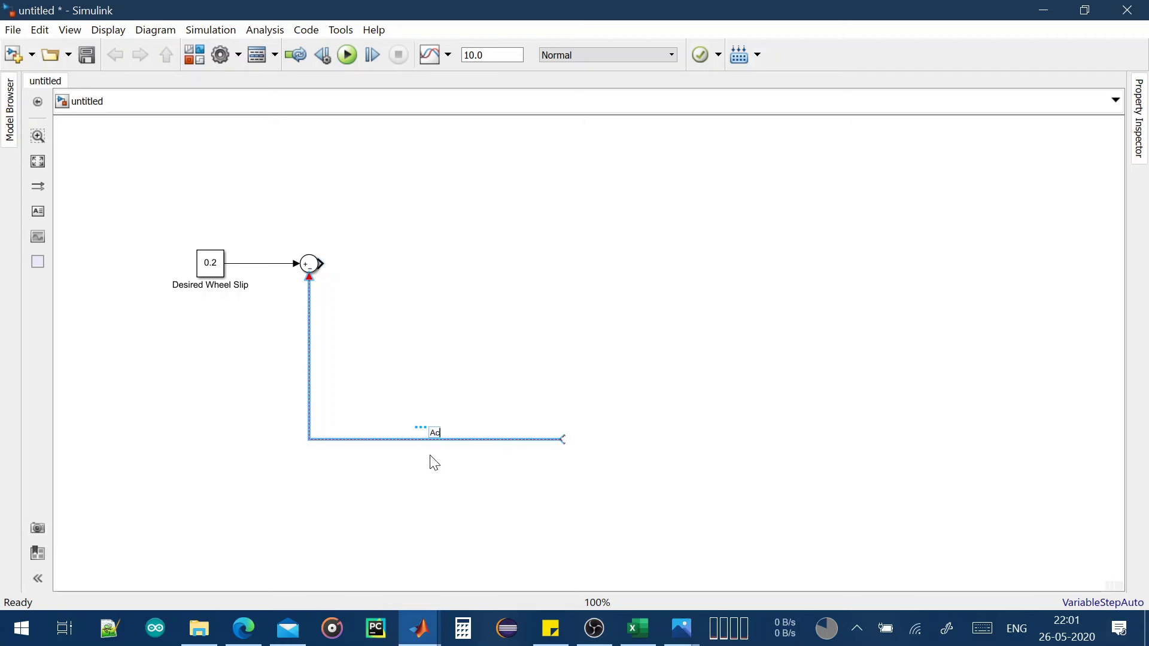
text(Actual Relavti)
key(BackSpace)
key(BackSpace)
key(BackSpace)
text(tive Slip)
click(498, 473)
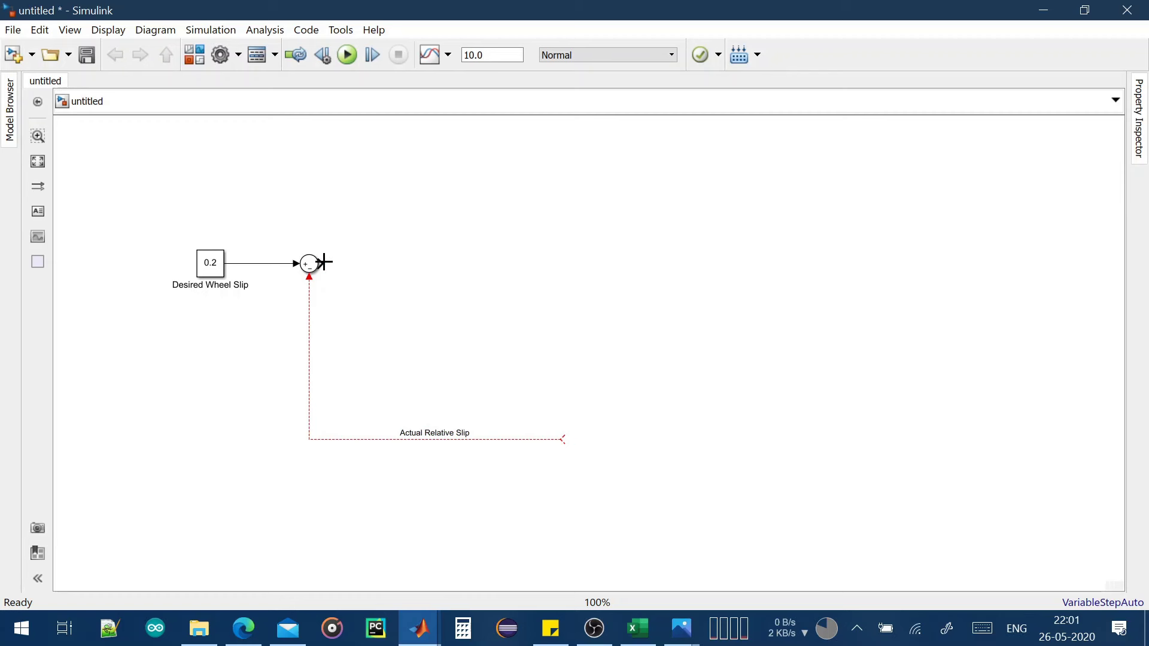
Draw an open signal line from the Sum block's output and label it Error
drag(321, 263, 604, 263)
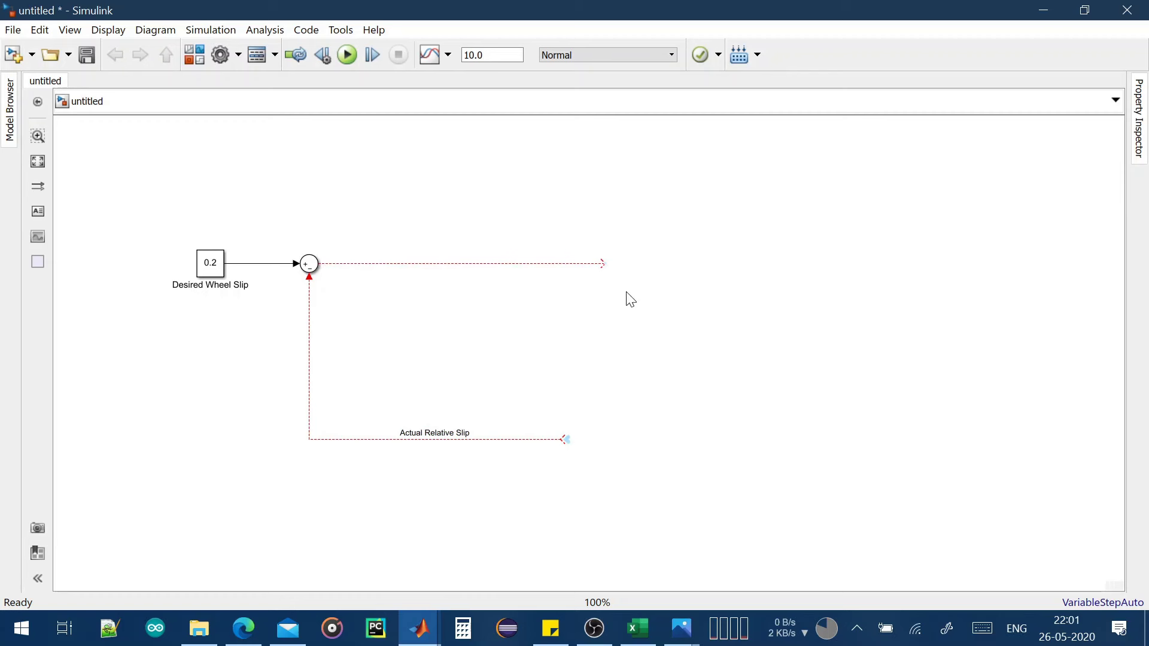
double_click(559, 264)
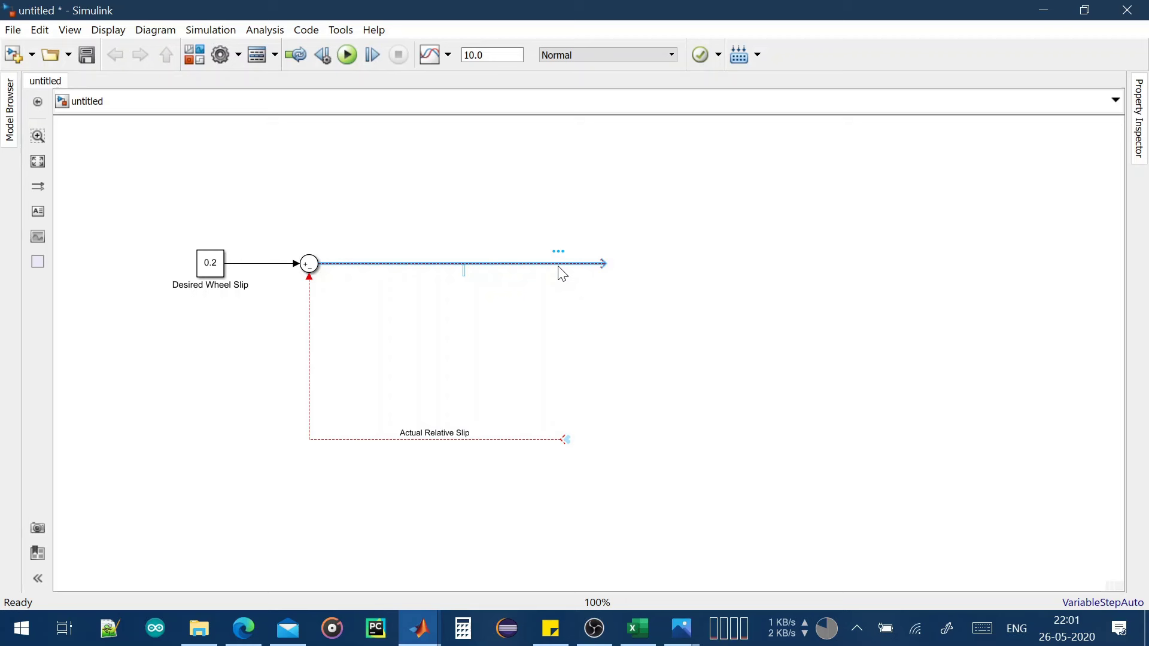
text(Error)
click(592, 304)
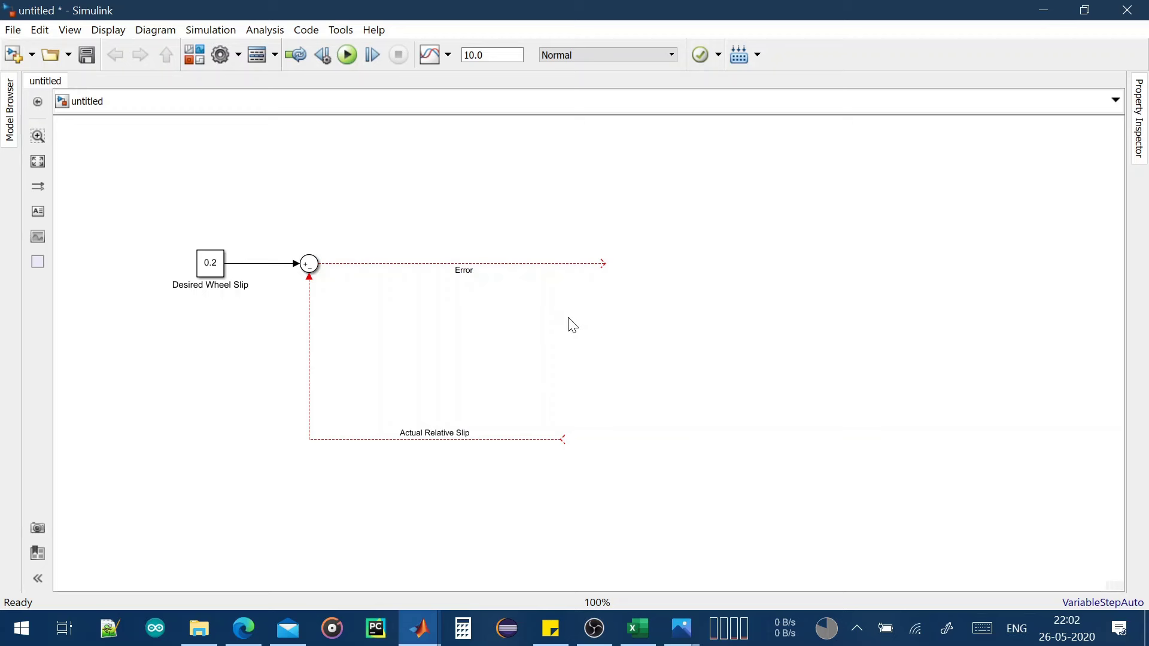
Move the Actual Relative Slip line lower and extend its open end to line up with the Error line's end
drag(498, 439, 503, 487)
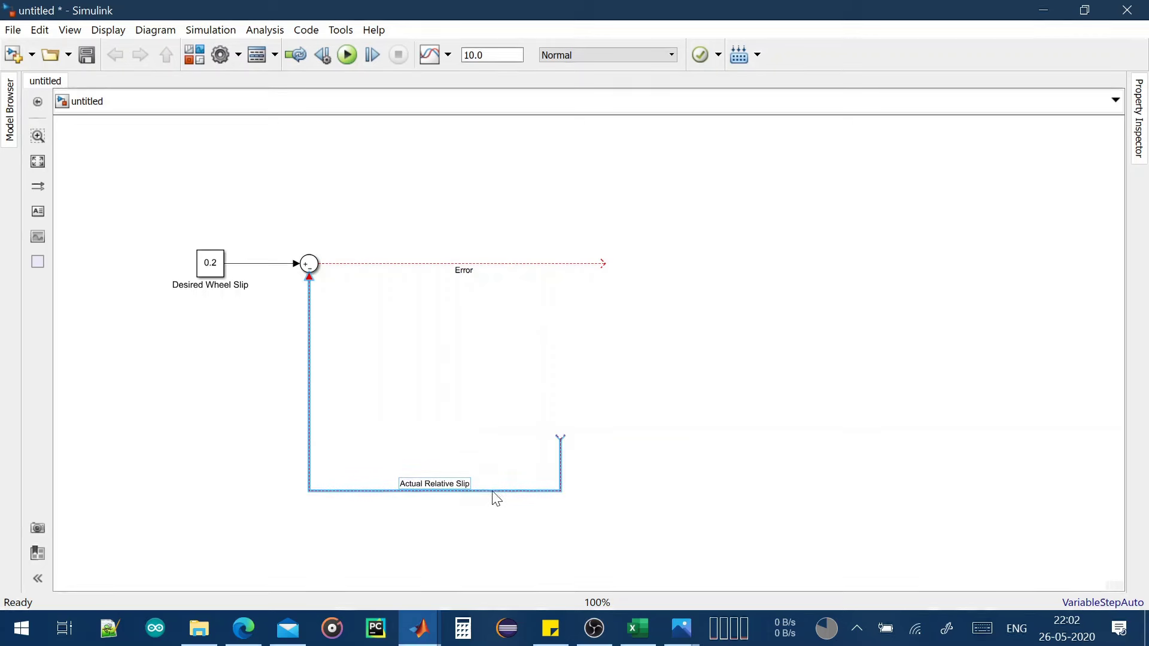
drag(562, 432, 604, 497)
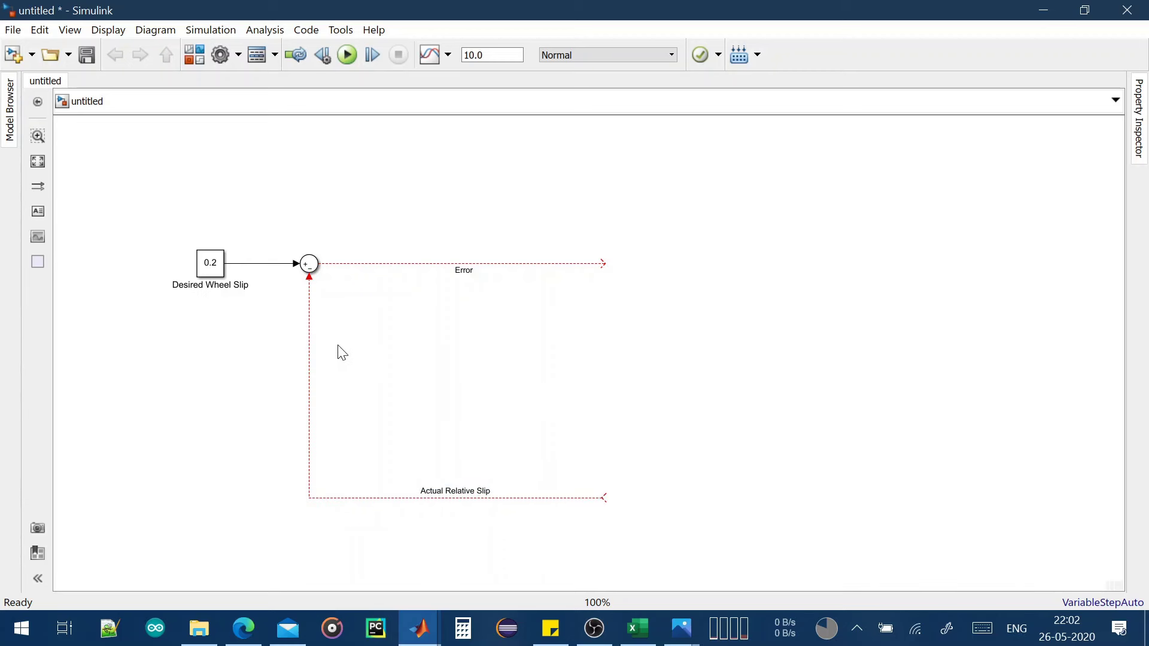
click(311, 356)
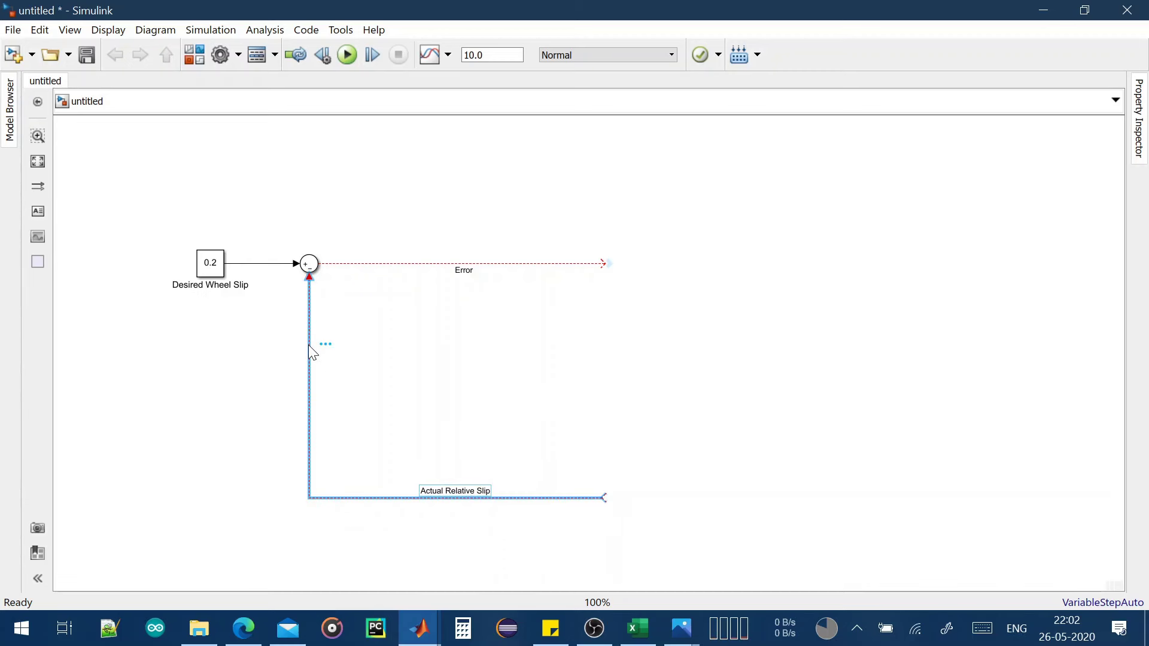
click(337, 343)
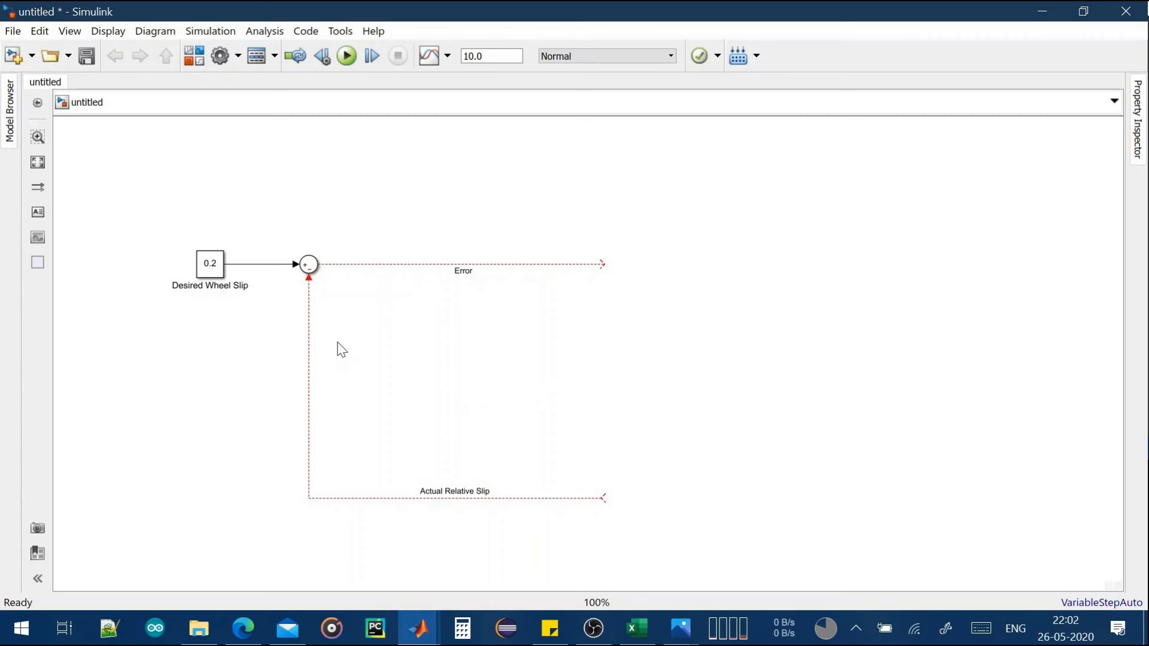
Add a 1-D Lookup Table block between the Error and Actual Relative Slip lines, just right of the feedback line
double_click(369, 367)
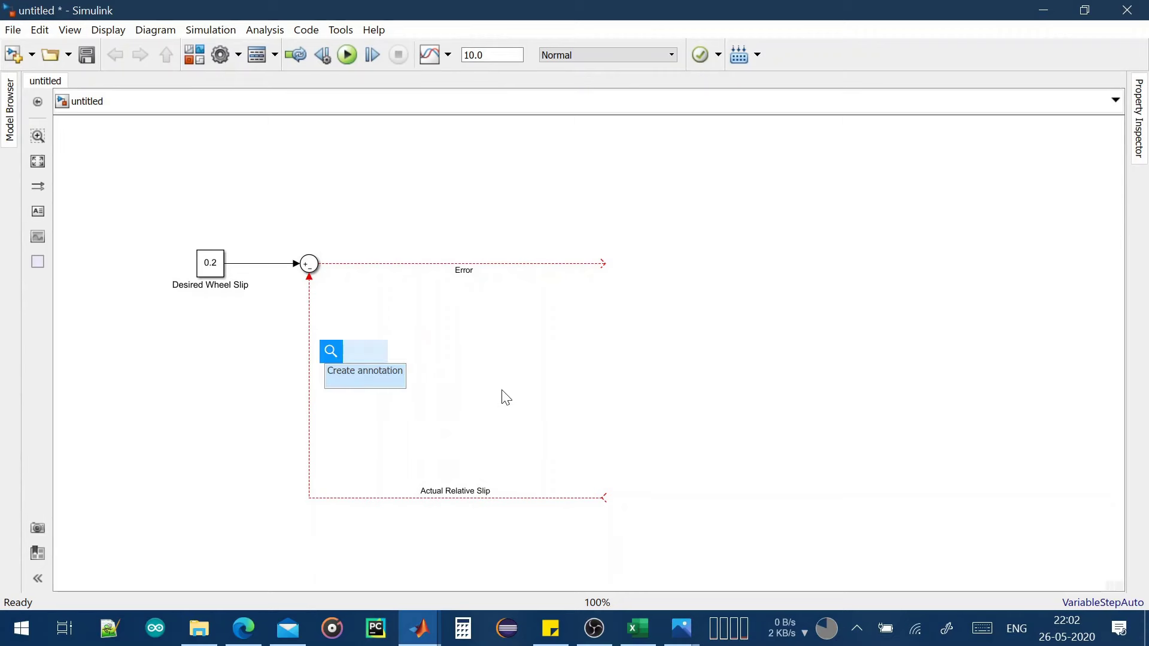
text(lookup)
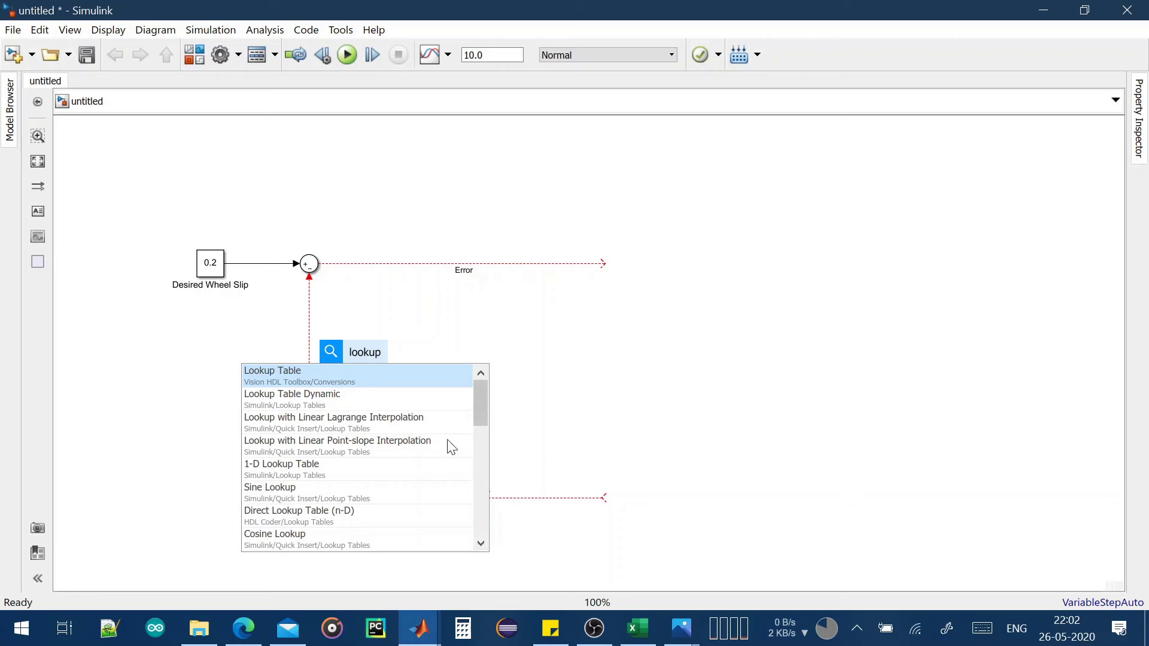
click(323, 476)
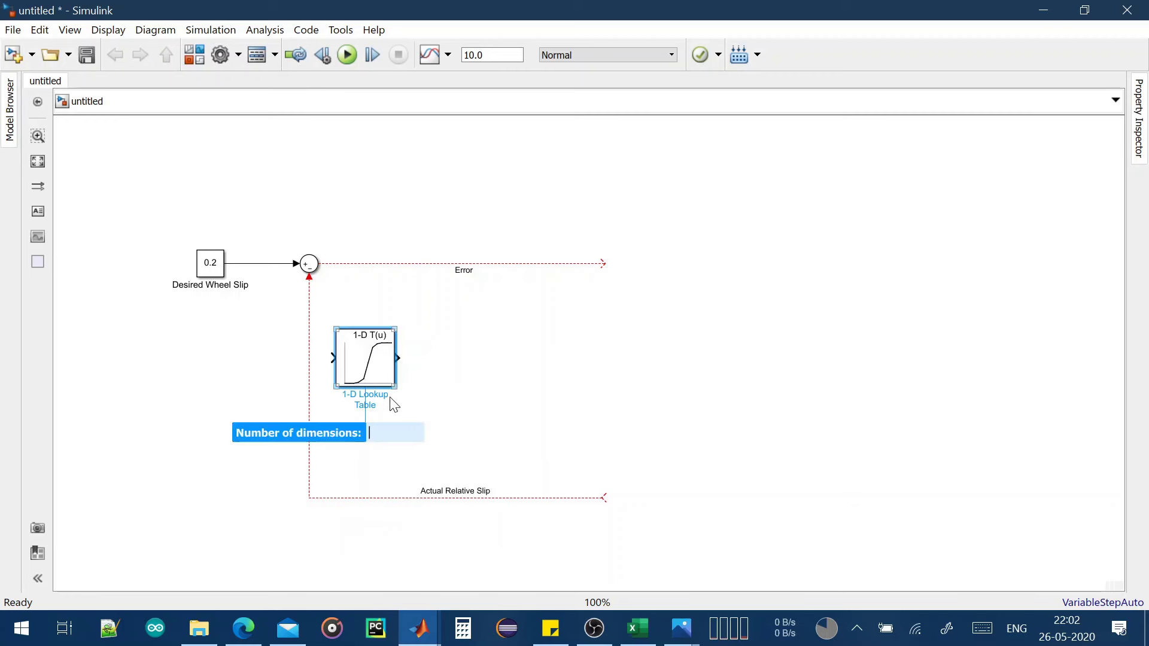
drag(380, 370, 401, 372)
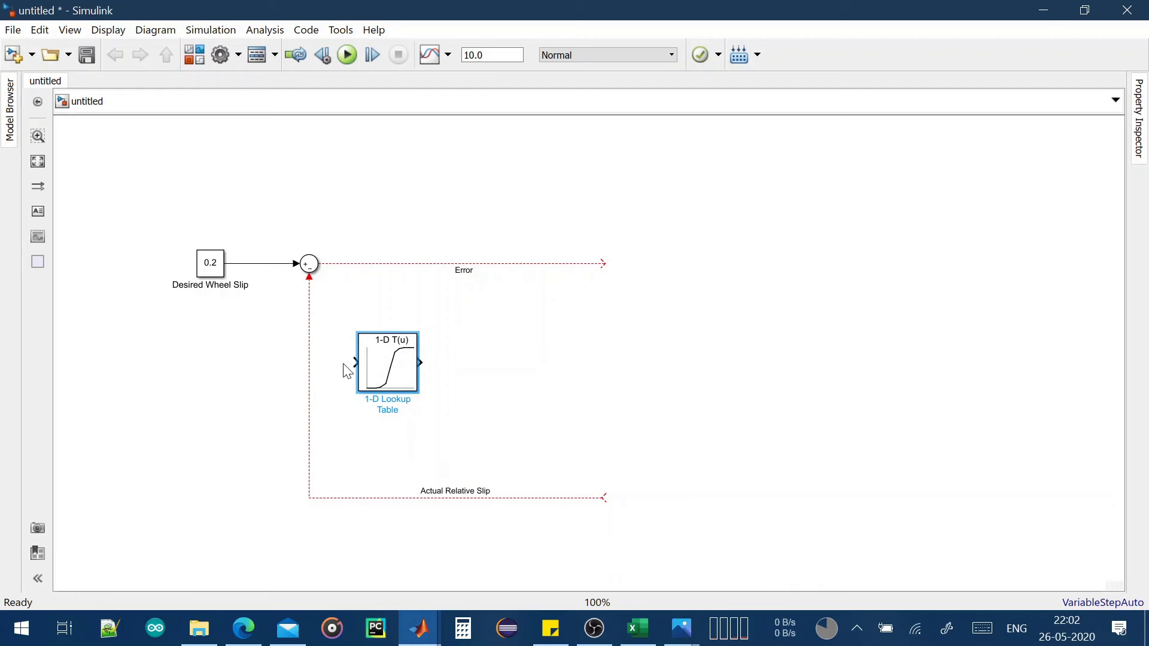
Branch the Actual Relative Slip line into the 1-D Lookup Table's input and shift the block slightly downward
click(358, 362)
drag(358, 362, 309, 363)
drag(402, 382, 403, 404)
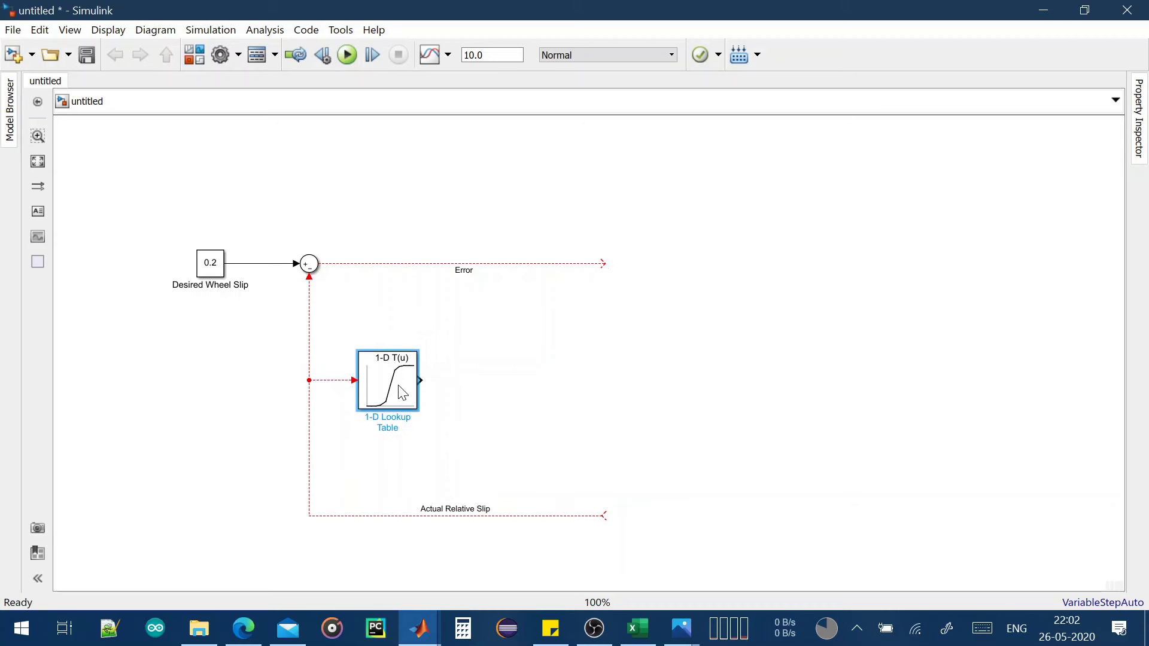
click(475, 410)
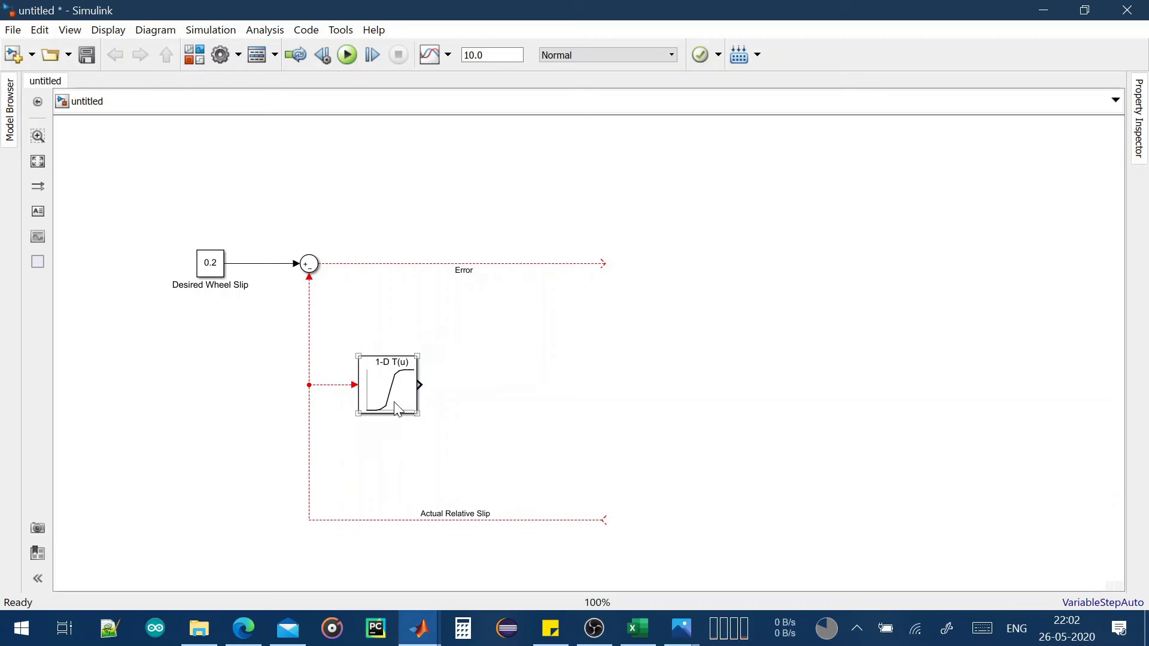
Rename the 1-D Lookup Table block as "mu-slip lookup table"
click(395, 432)
key(ctrl+a)
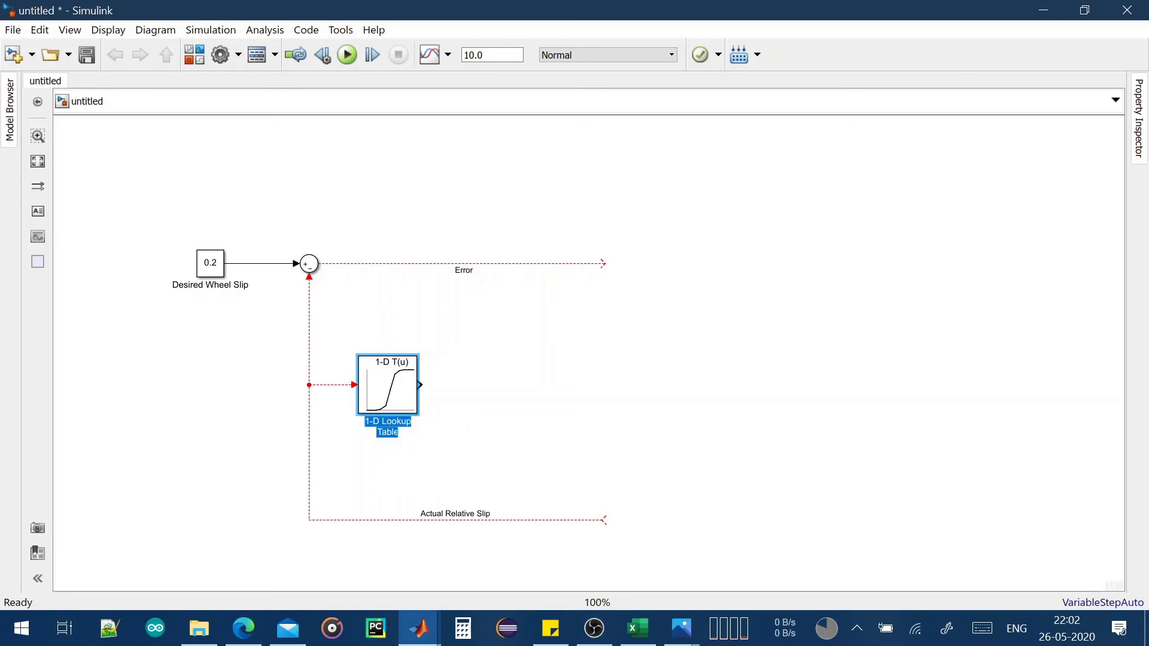
text(mu-)
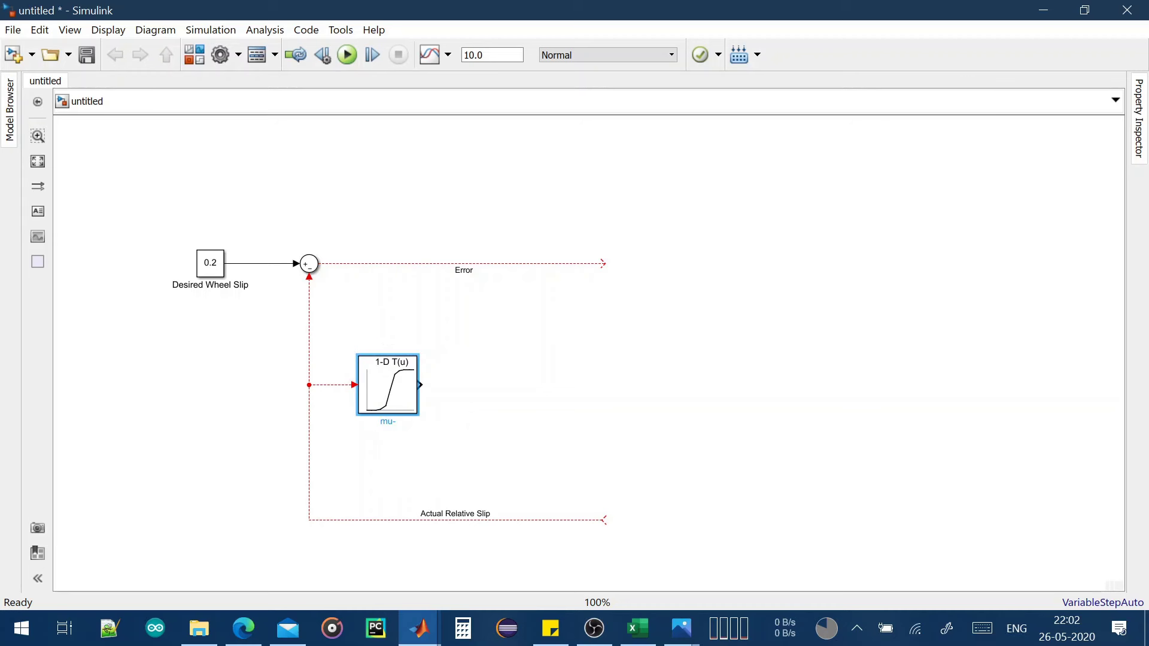
text(slip lookup)
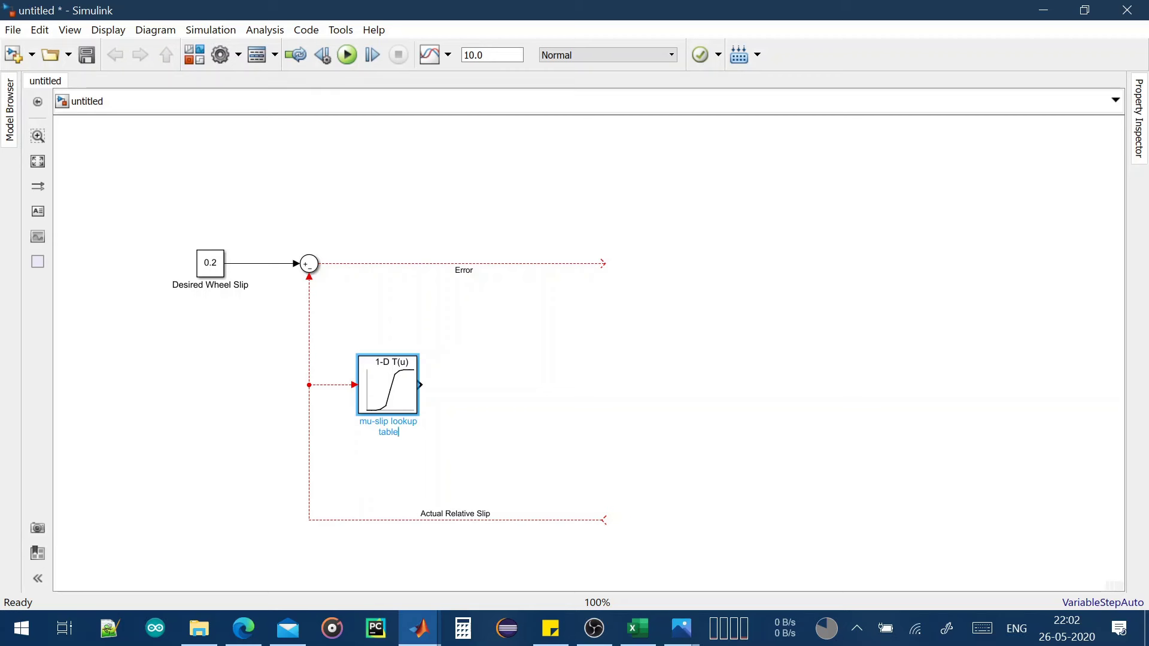
click(482, 458)
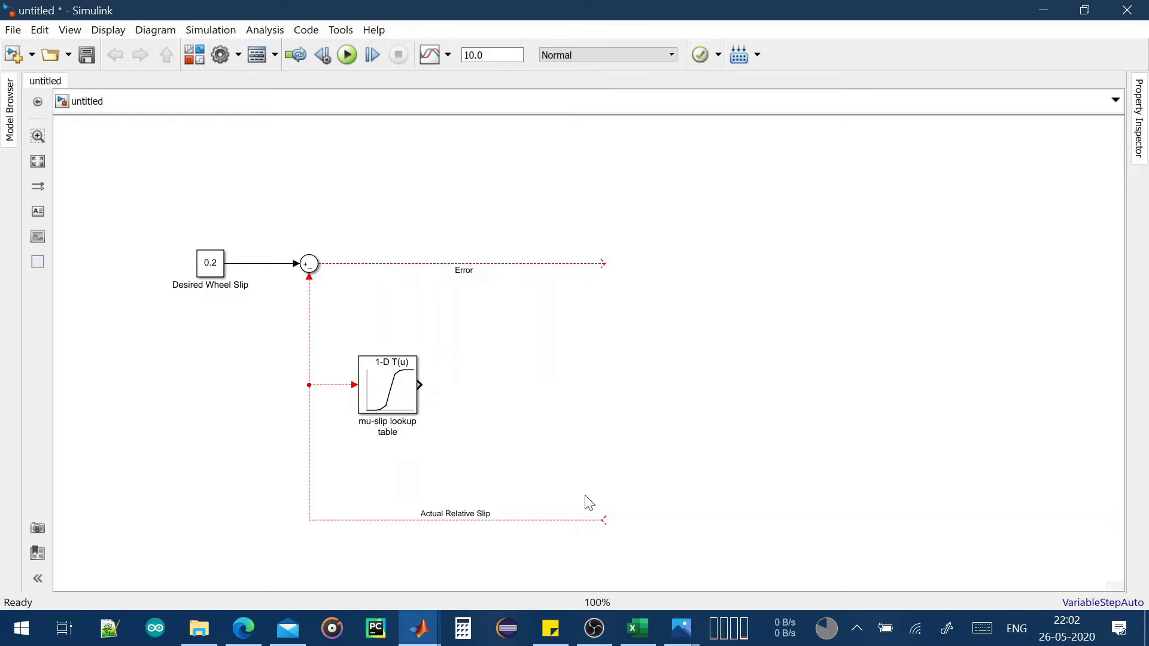
Switch to Excel, examine the friction coefficient and slip data in ABS_var.xlsx, and return to the Simulink model
click(638, 629)
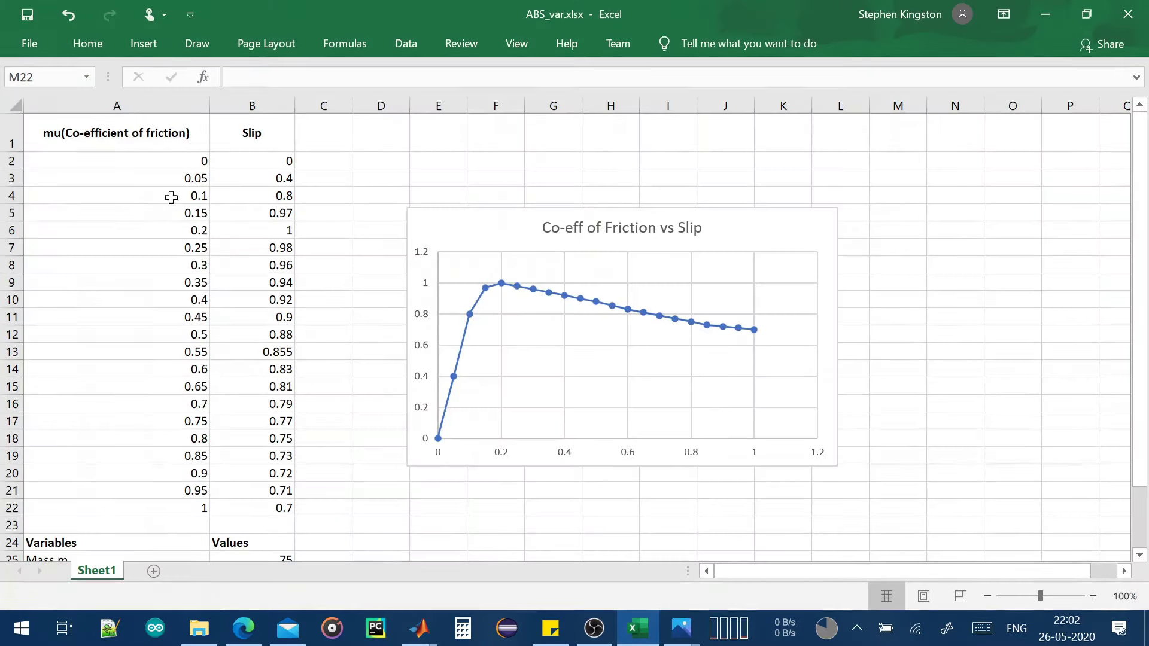
drag(89, 136, 281, 509)
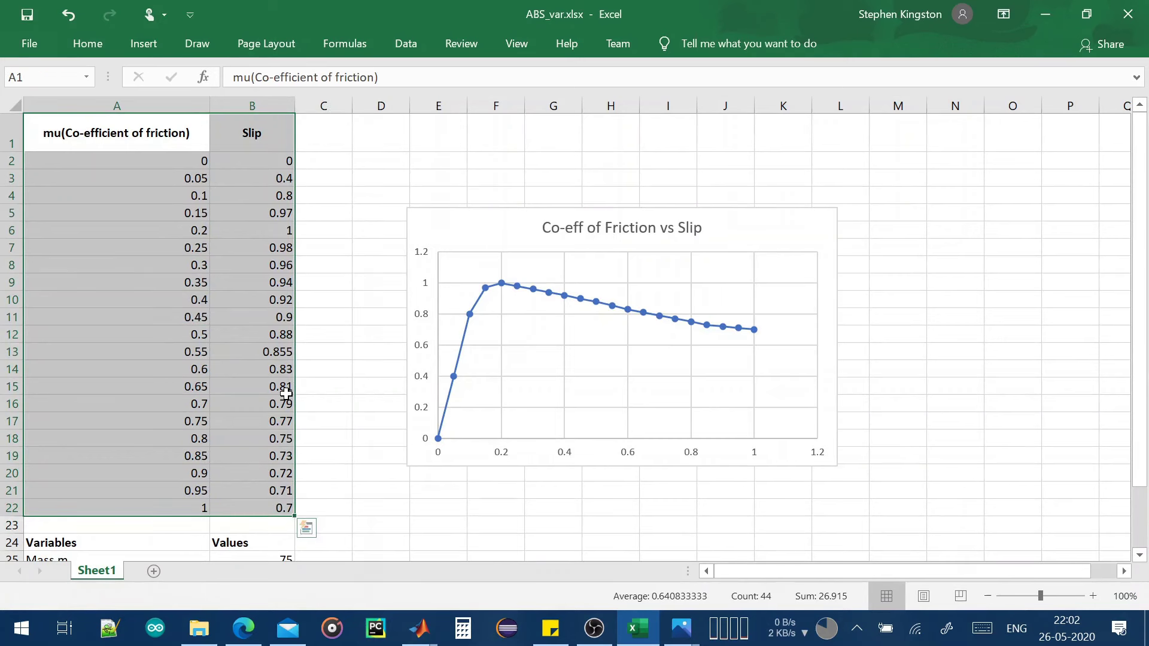
click(1045, 14)
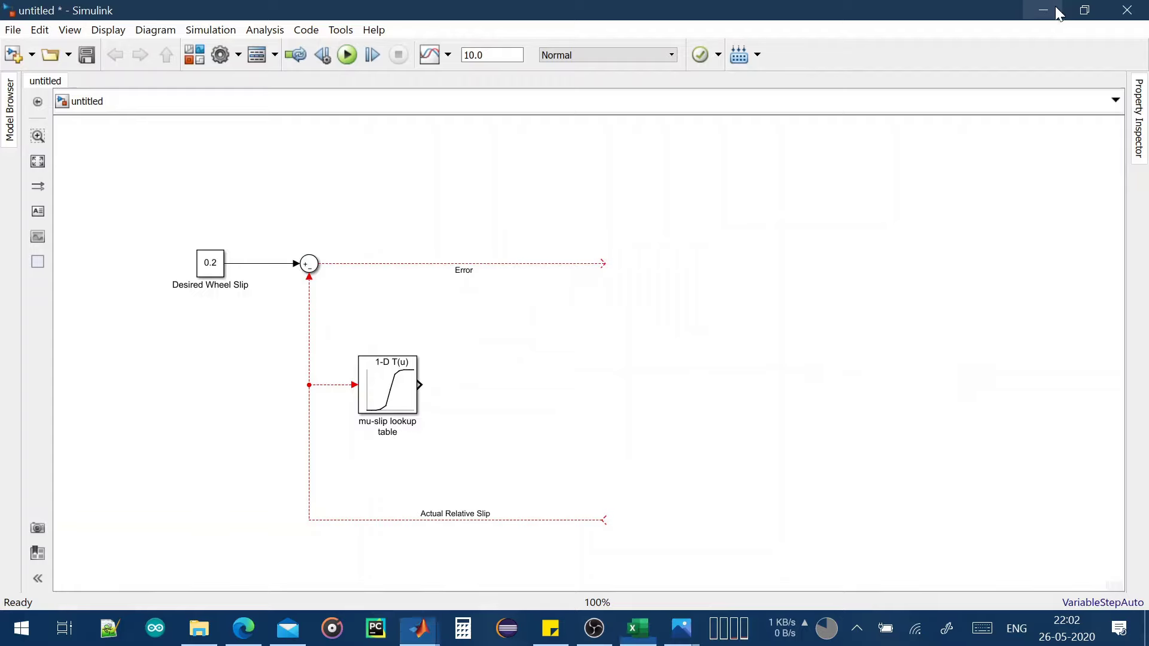
Open the table and breakpoints editor for the mu-slip lookup table block and enlarge its window
click(396, 392)
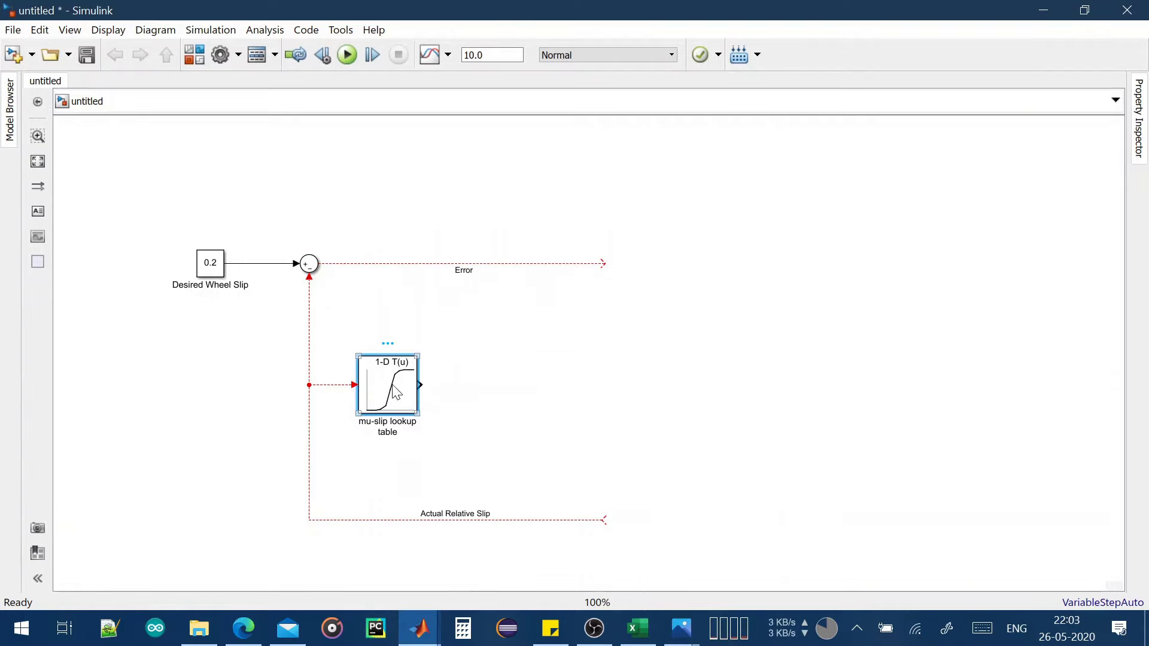
double_click(406, 383)
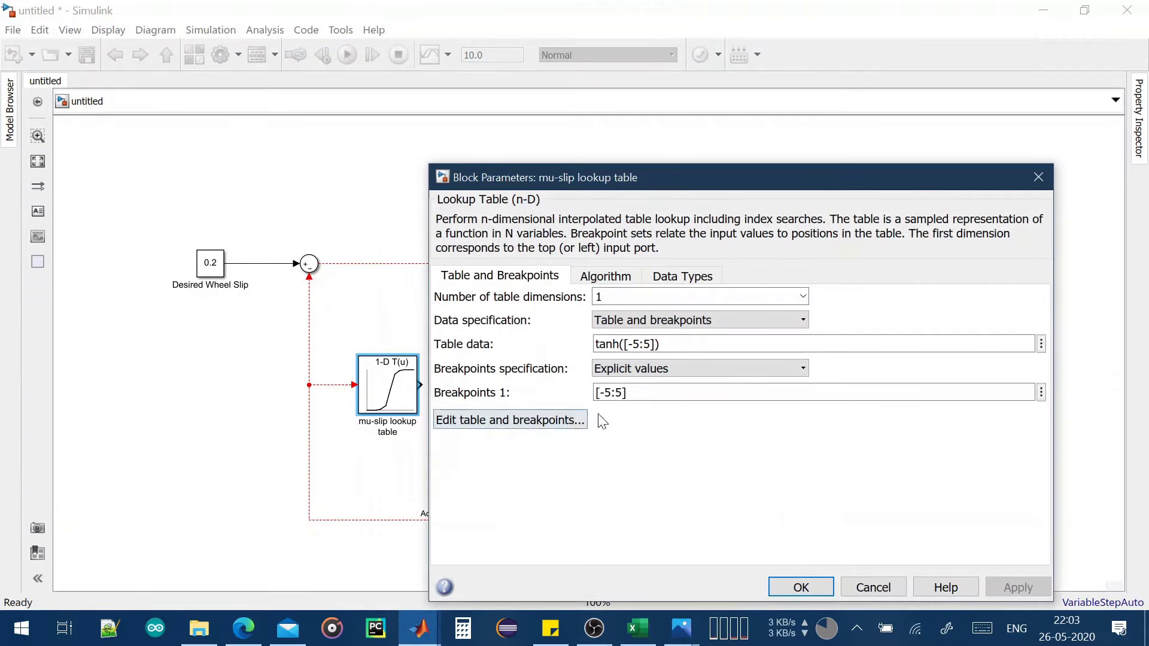
click(566, 416)
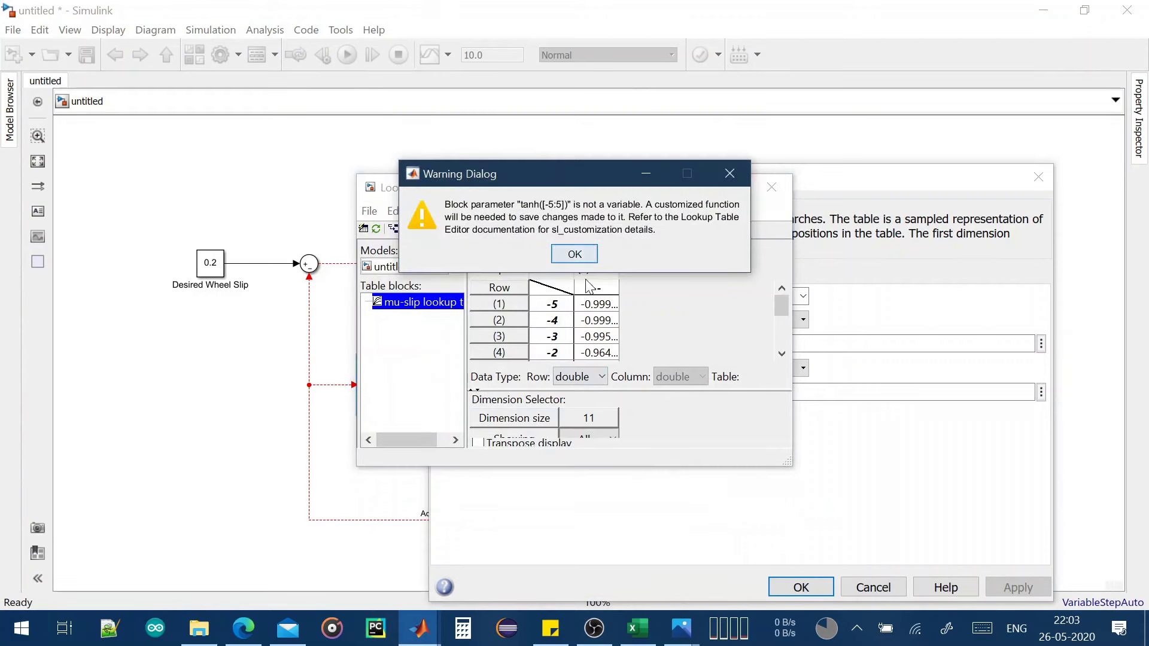
click(574, 254)
drag(636, 466, 639, 579)
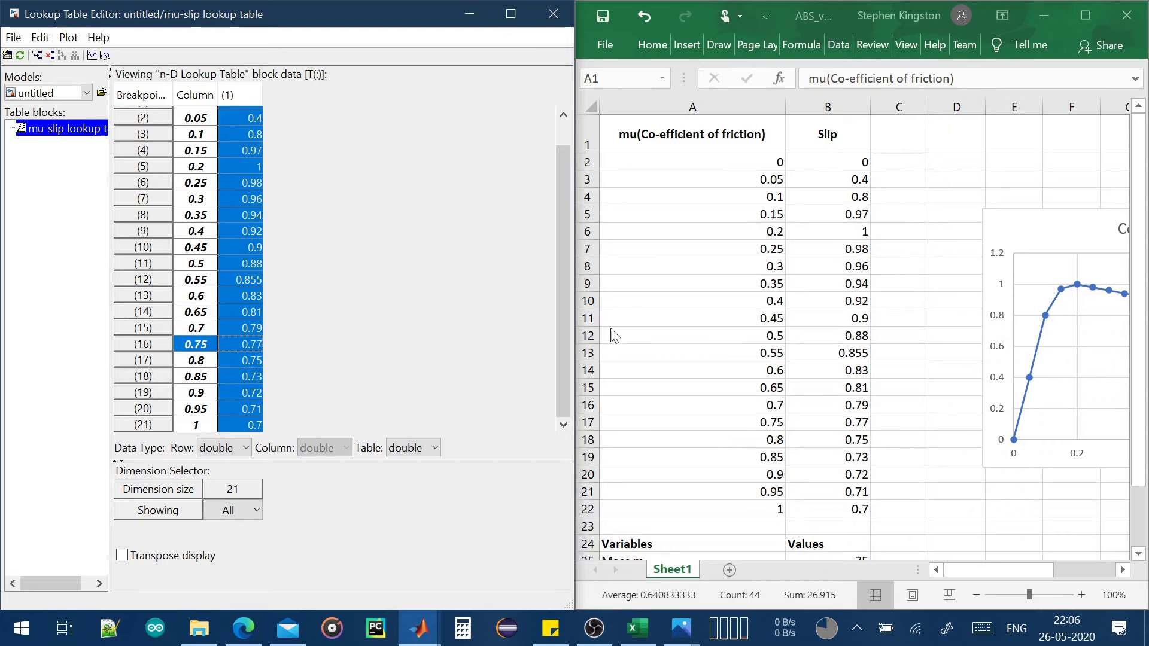
click(470, 434)
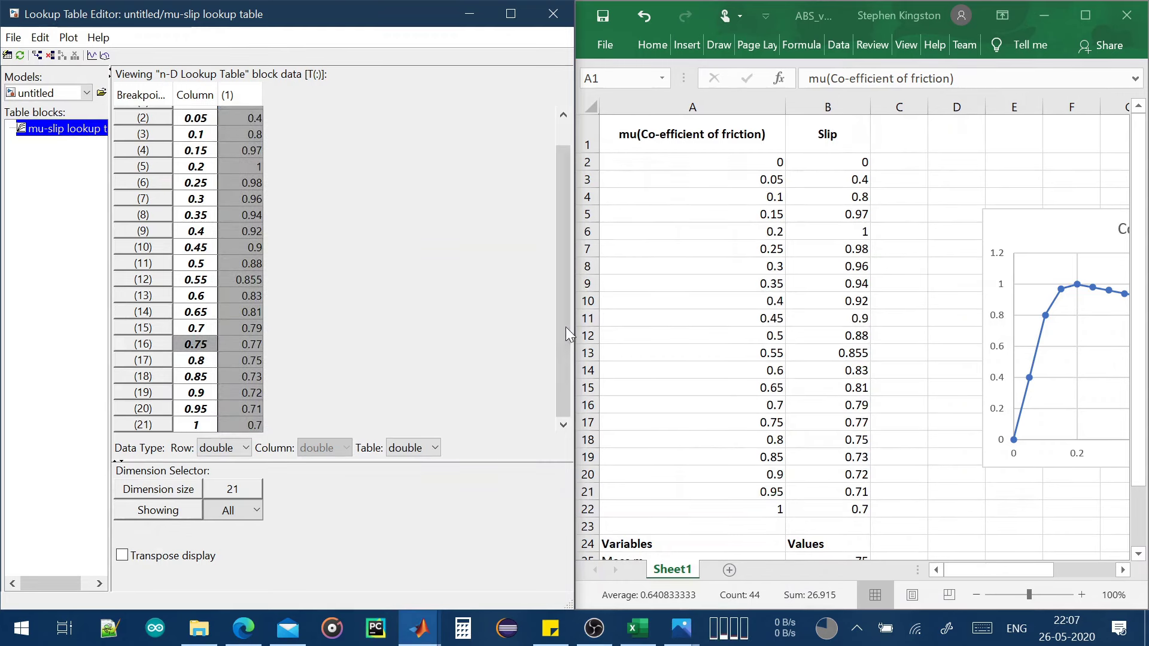
drag(567, 328, 568, 372)
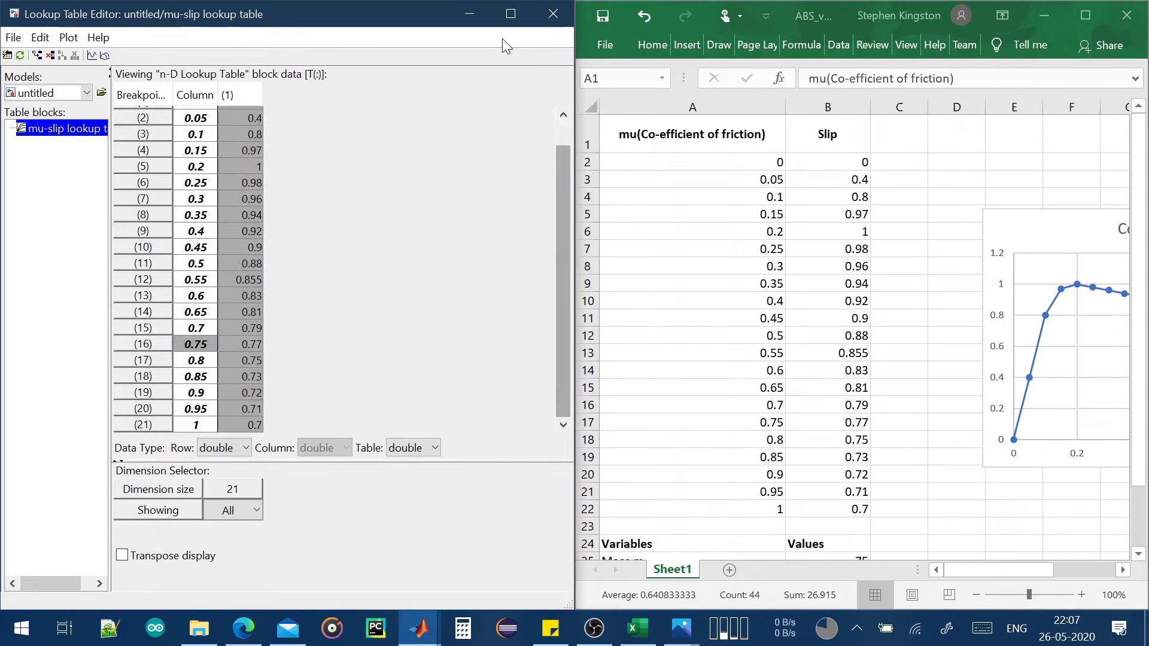
click(510, 13)
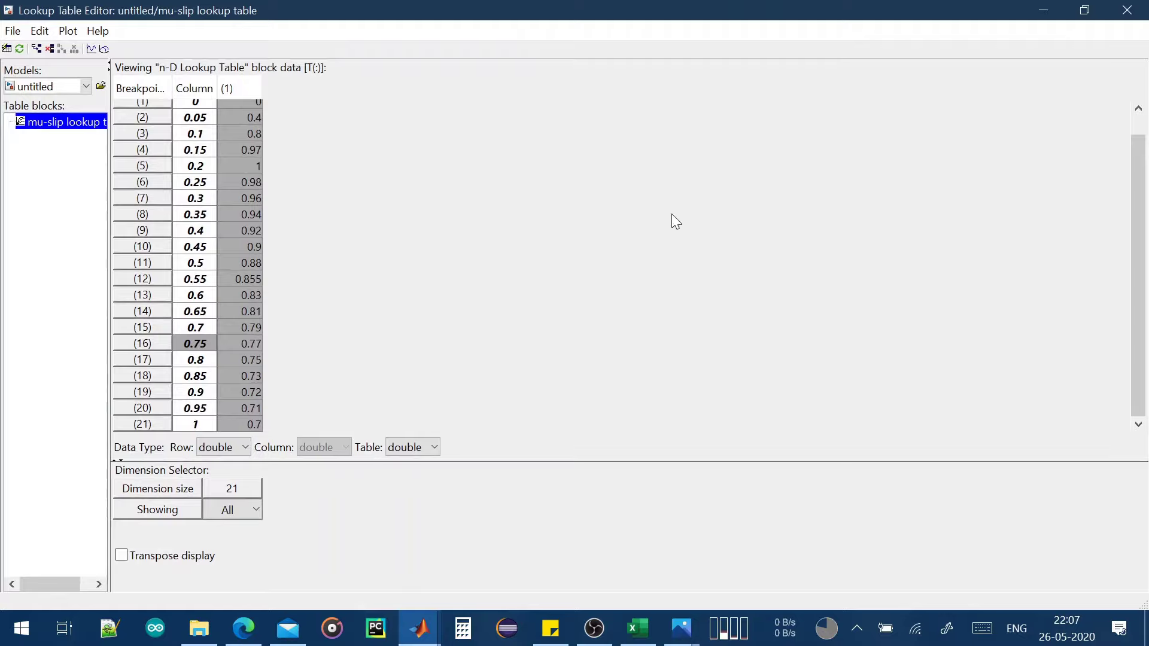
double_click(196, 10)
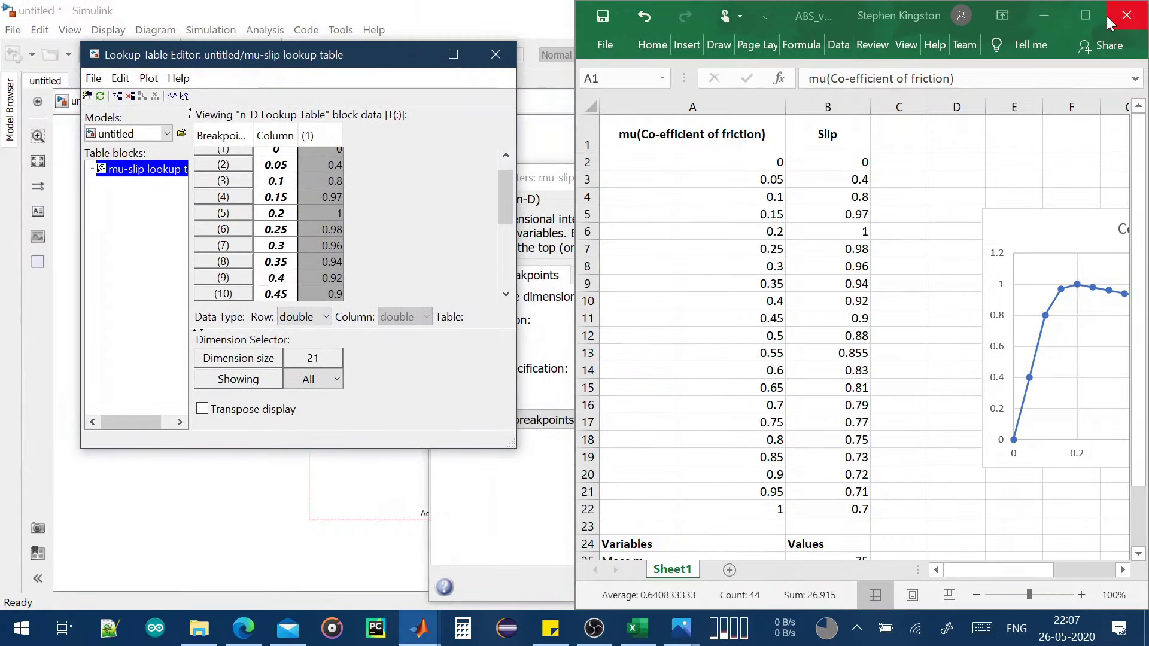
Close the lookup table editor, updating the block with the edited numeric table and breakpoint data, and accept the block parameters
click(1044, 15)
drag(375, 65, 561, 82)
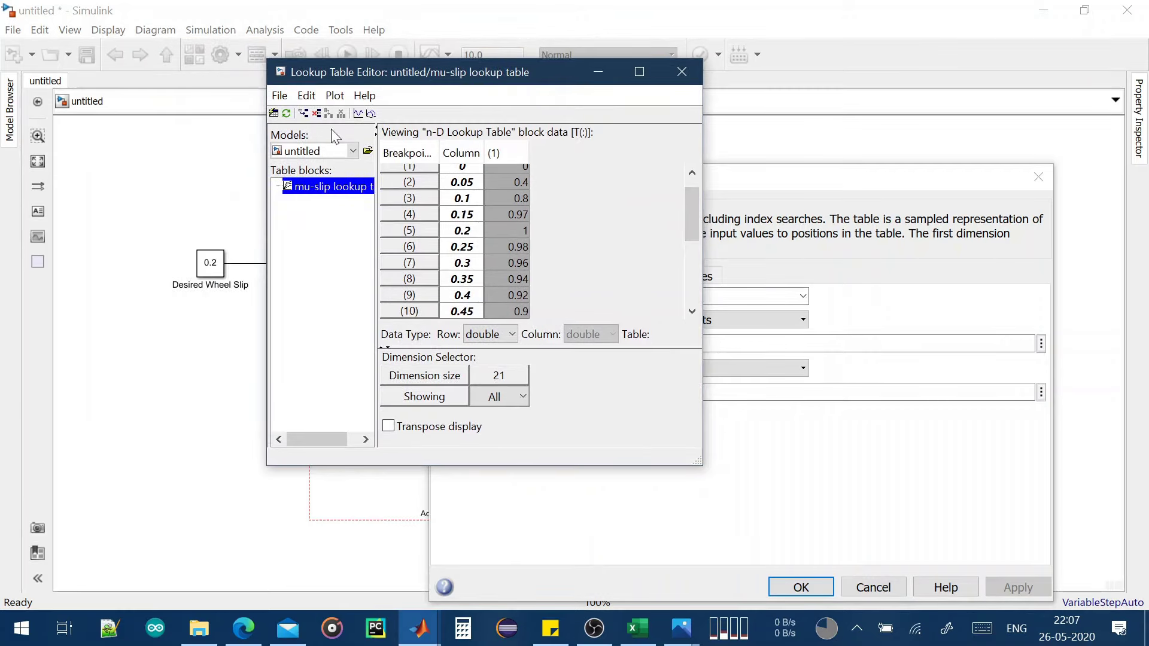
click(681, 71)
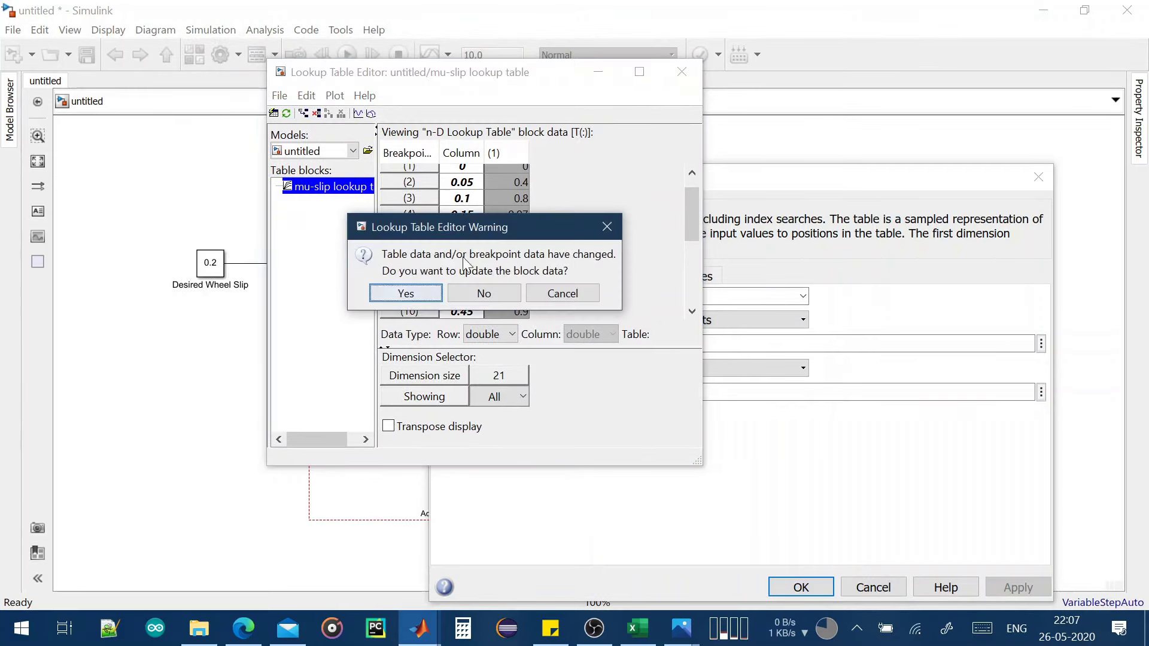
click(406, 293)
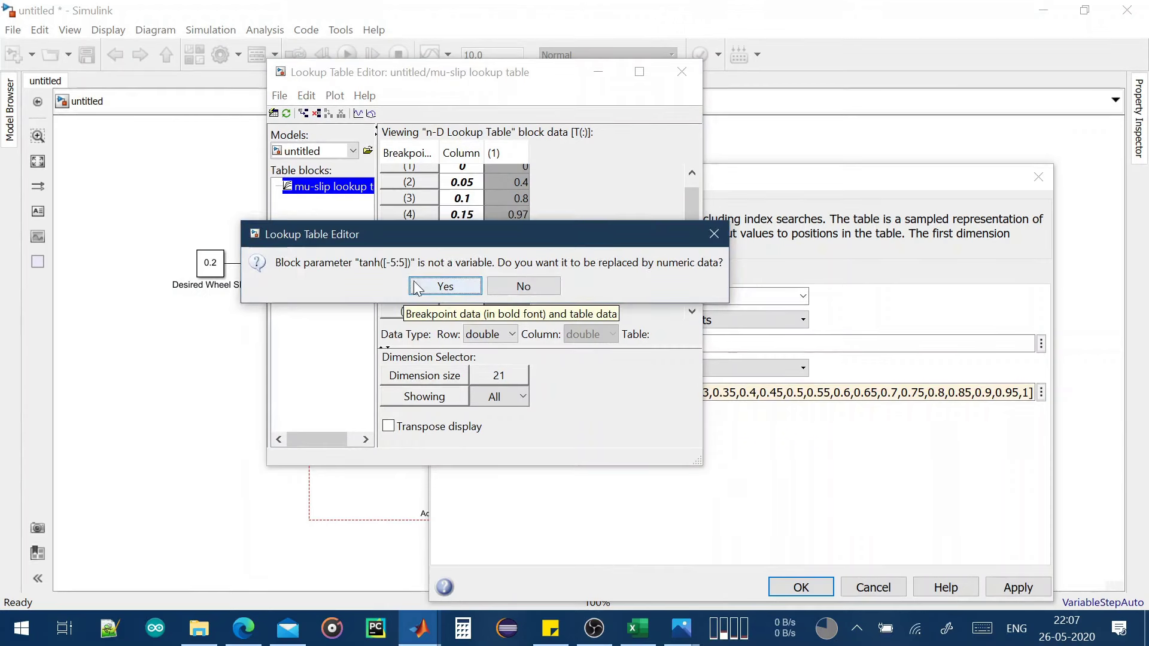
click(456, 287)
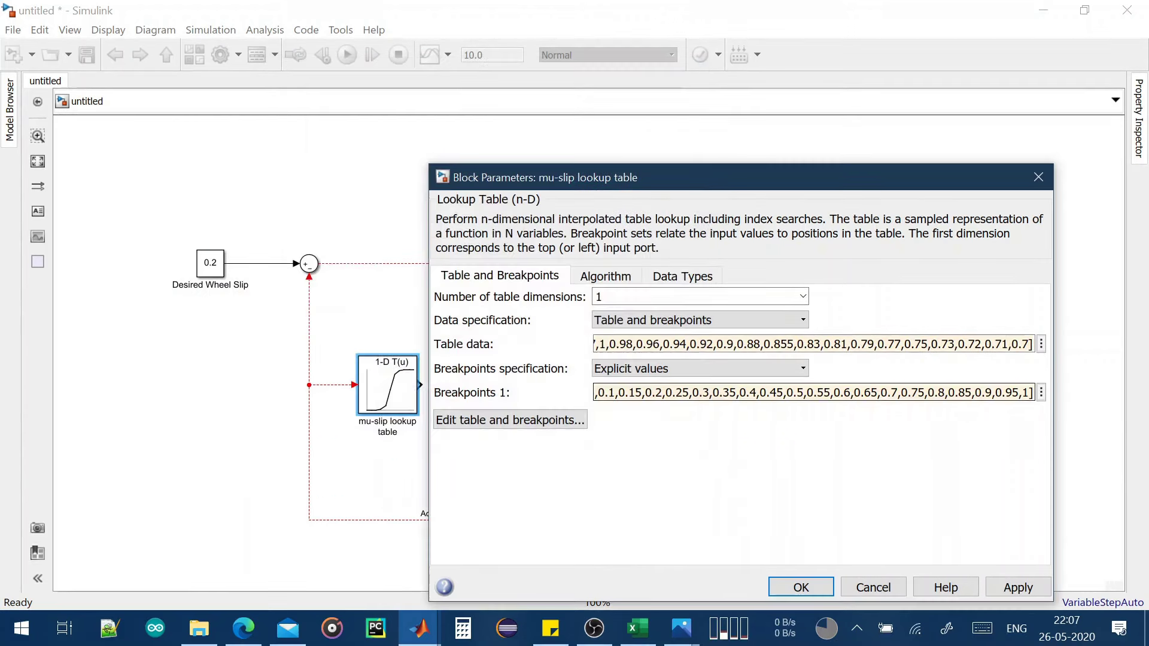
click(801, 587)
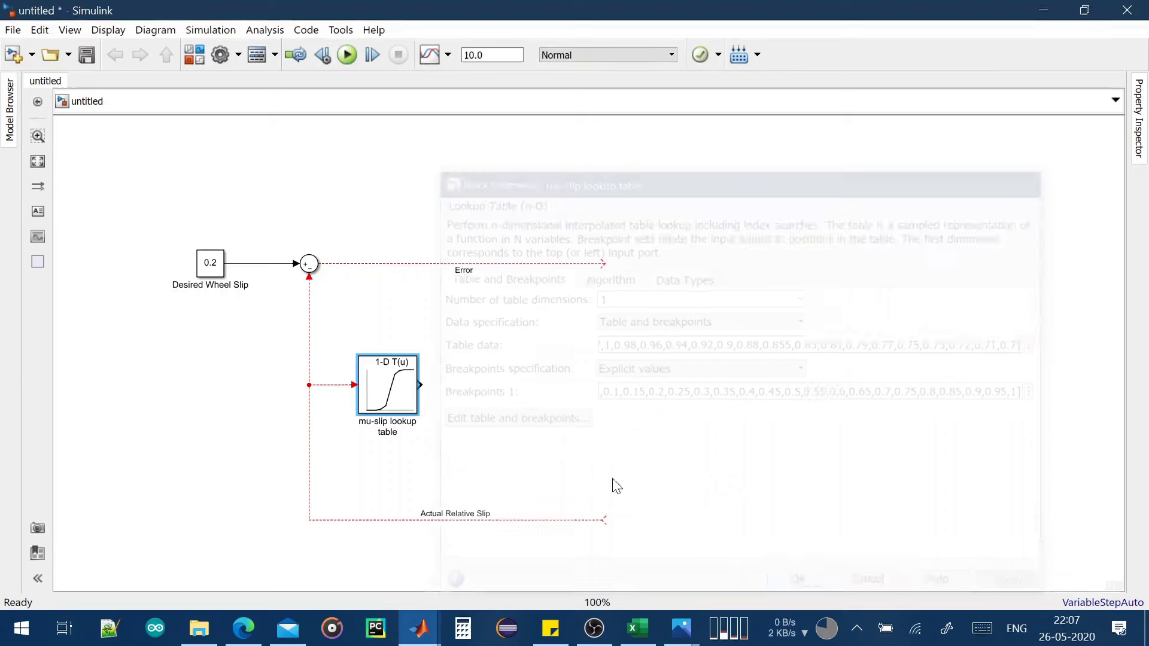
Shrink the mu-slip lookup table block slightly from its lower corner
click(387, 411)
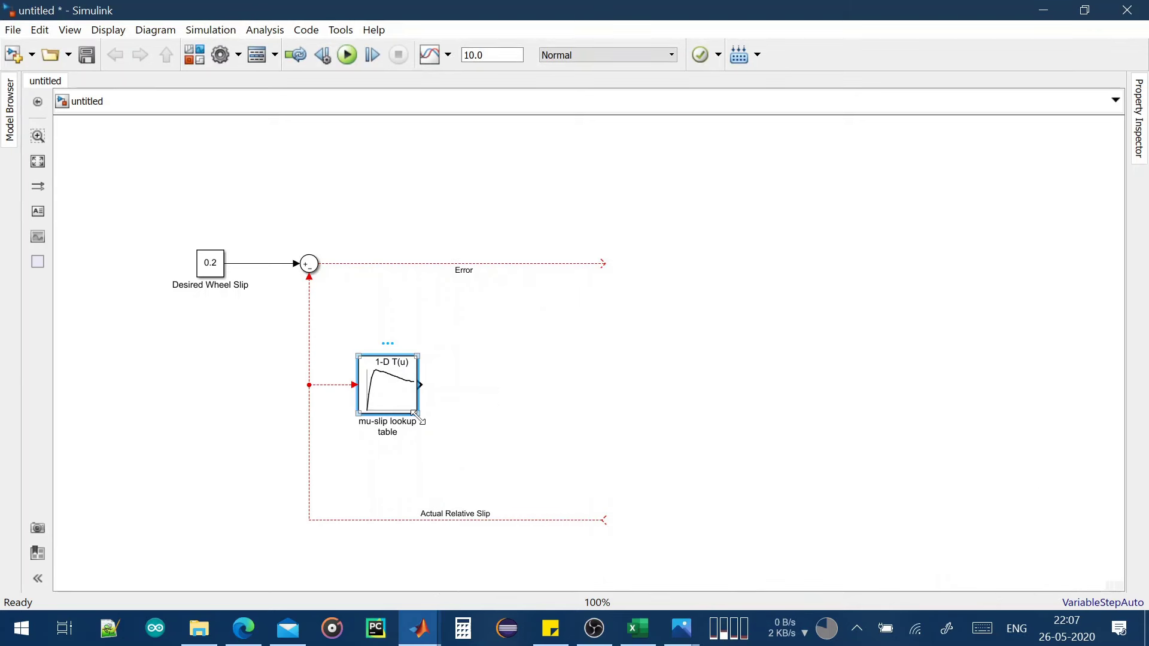
drag(417, 414, 413, 412)
click(503, 418)
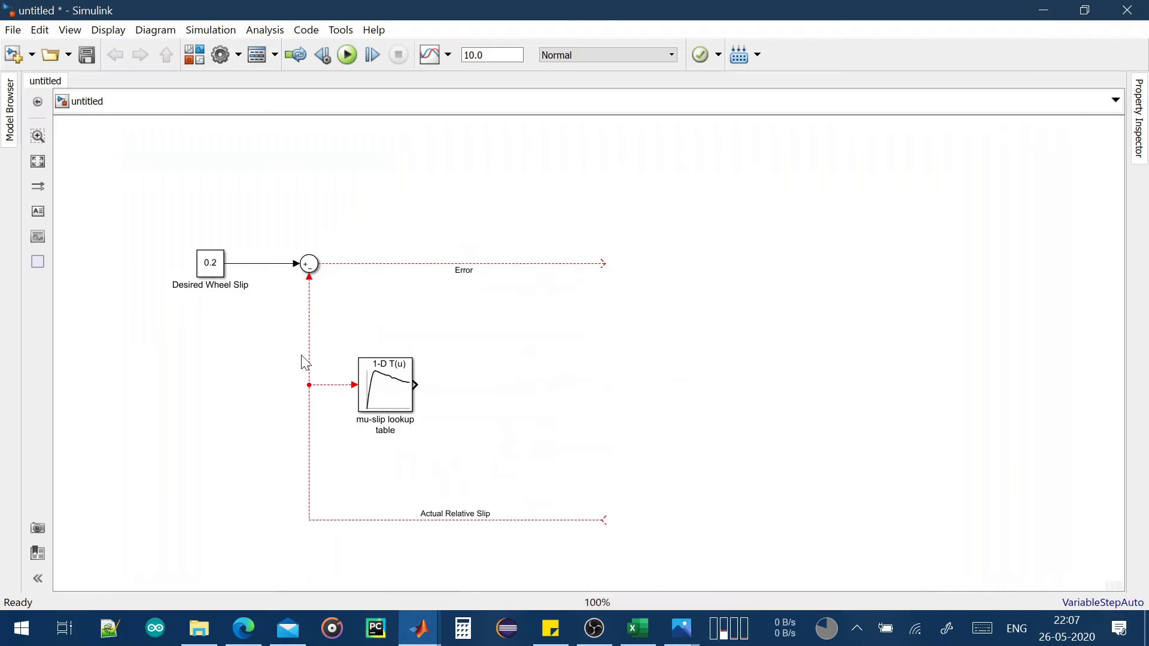
Add a Gain block just right of the mu-slip lookup table and name it "Normal Force N"
double_click(479, 382)
text(gain)
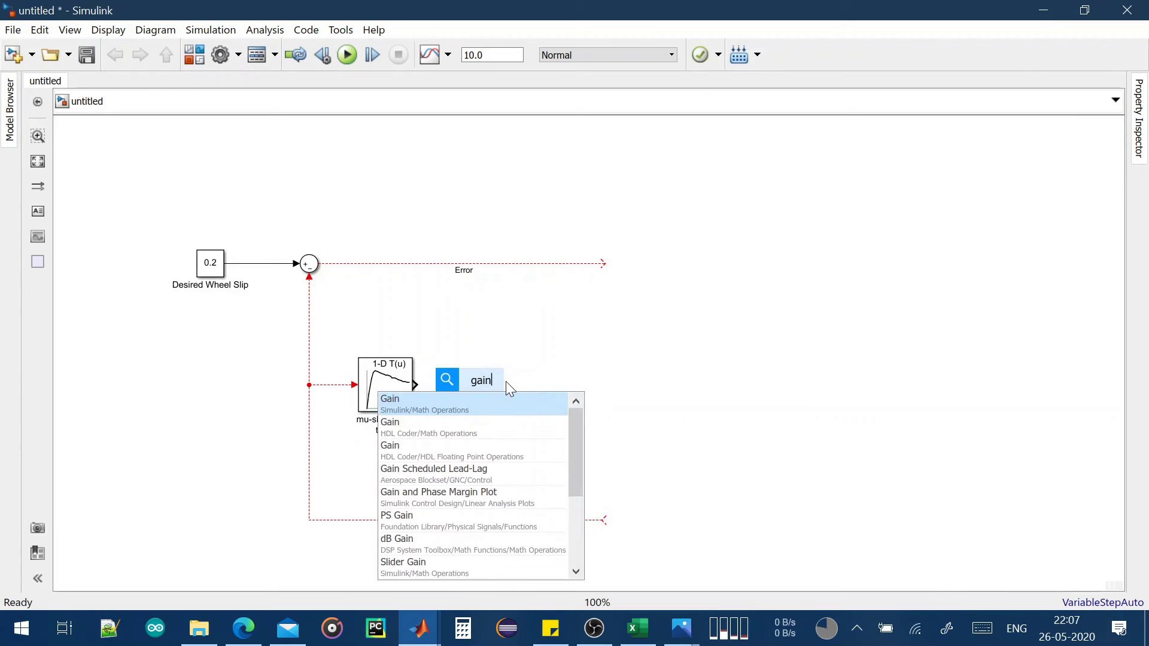
key(Return)
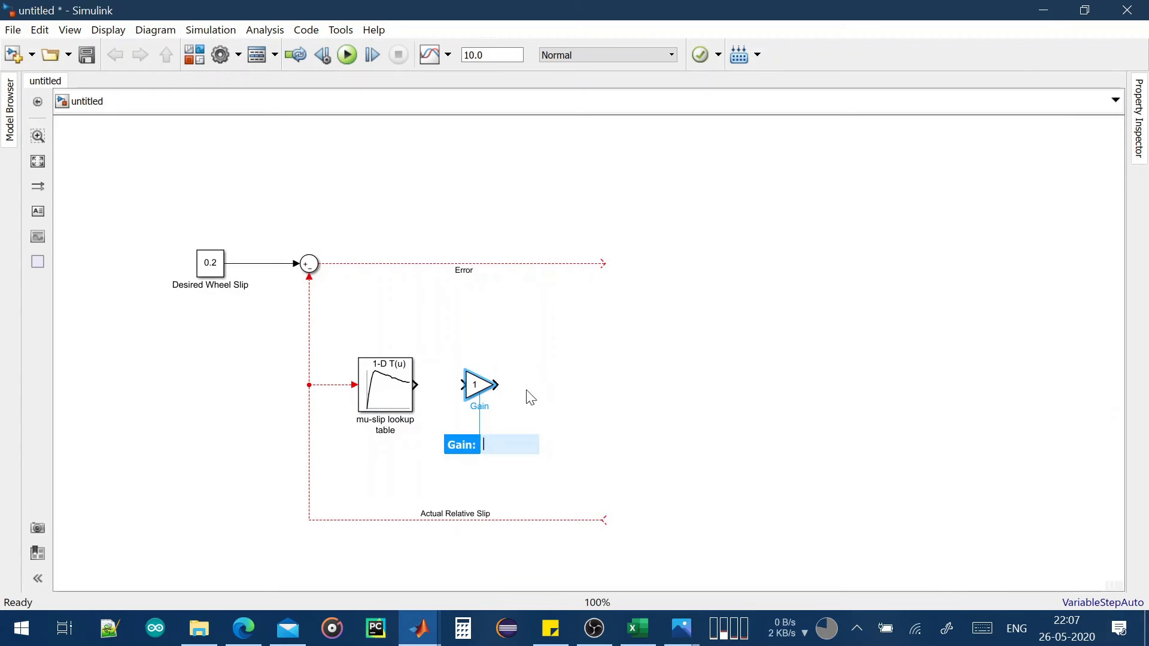
click(507, 411)
double_click(472, 410)
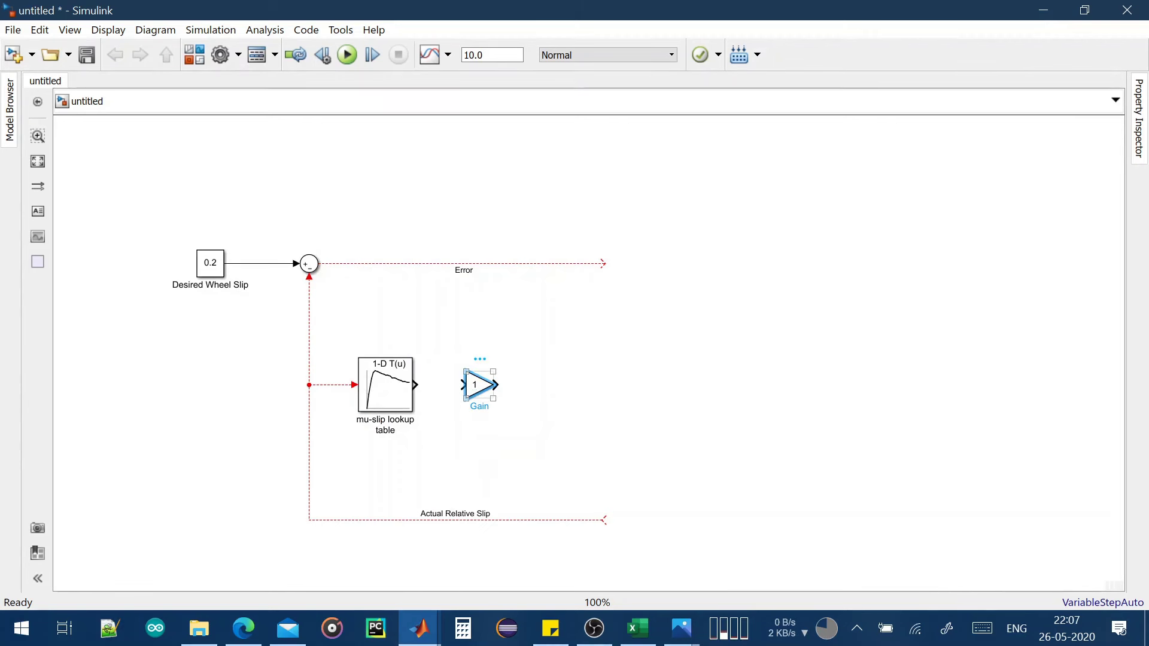
text(Normal Force N)
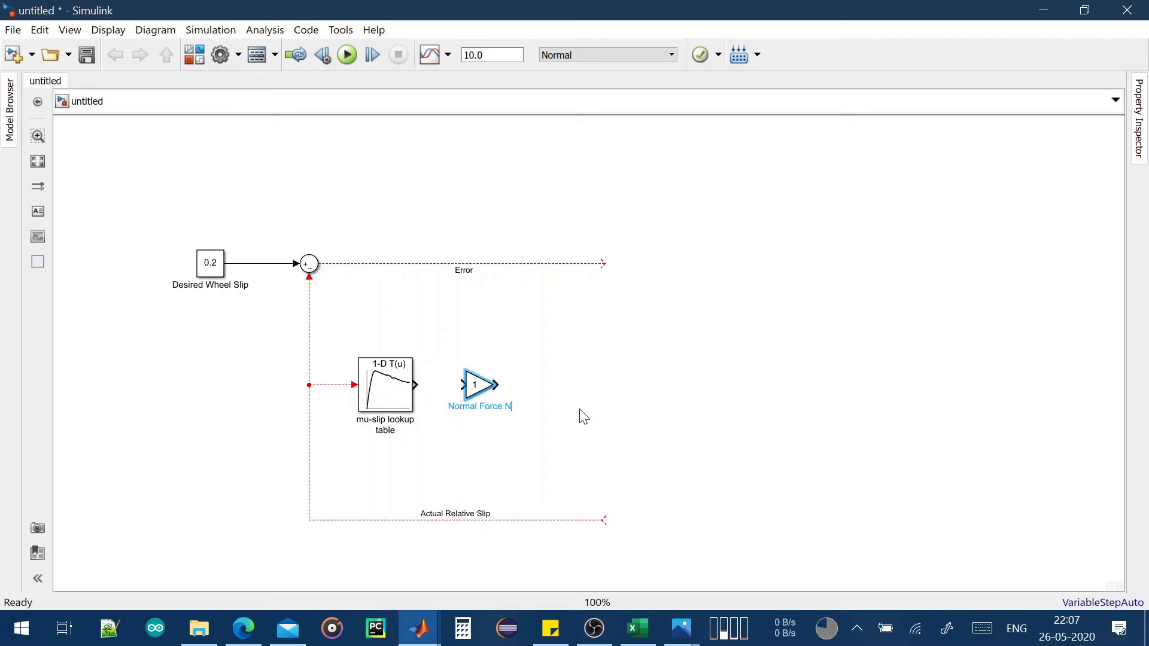
click(487, 402)
Set the gain of the Normal Force N block to m*g/4
double_click(476, 384)
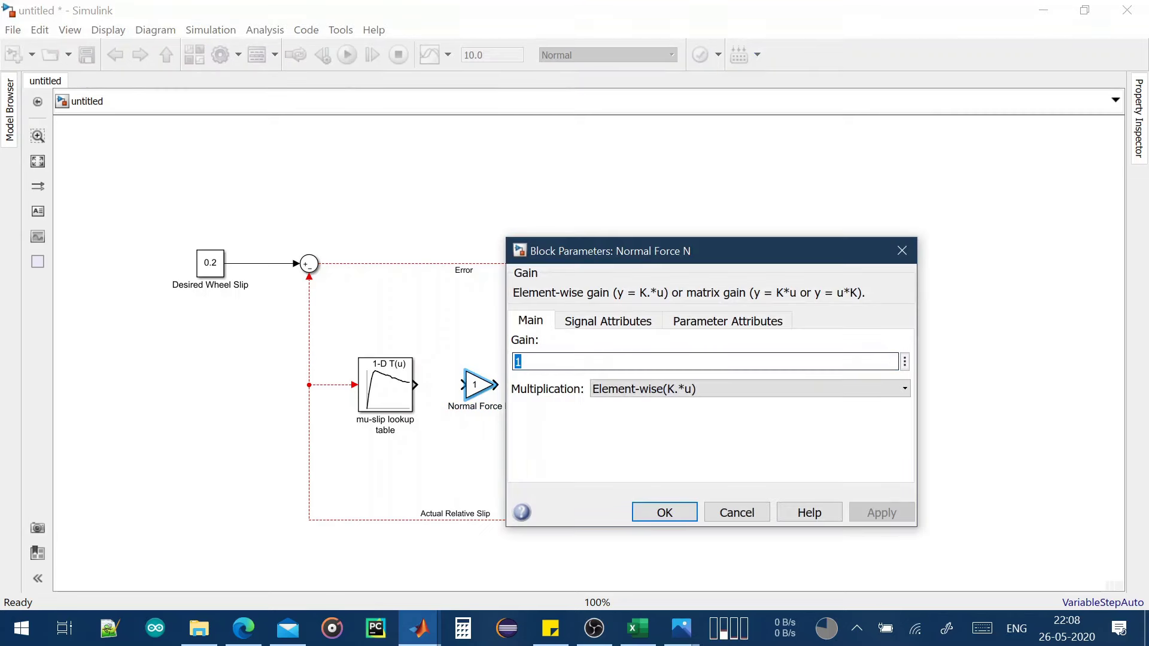
text(m*g/4)
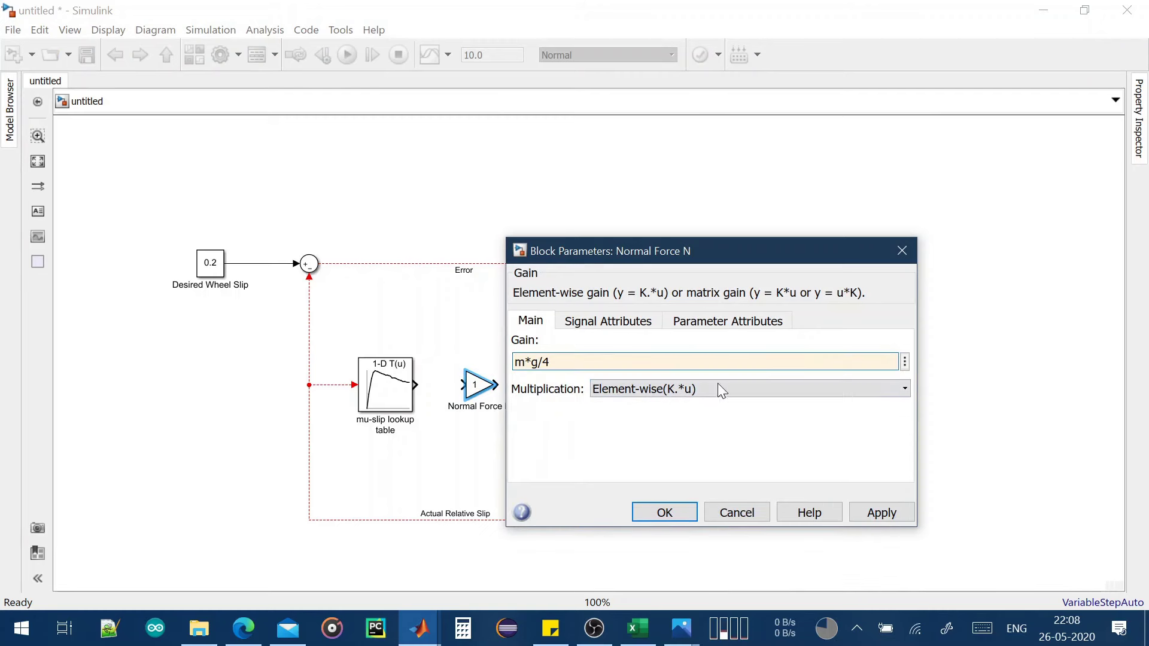
click(683, 507)
Enlarge the Normal Force N block to show its expression, align it with the lookup table's output and connect the two
mouse_move(498, 403)
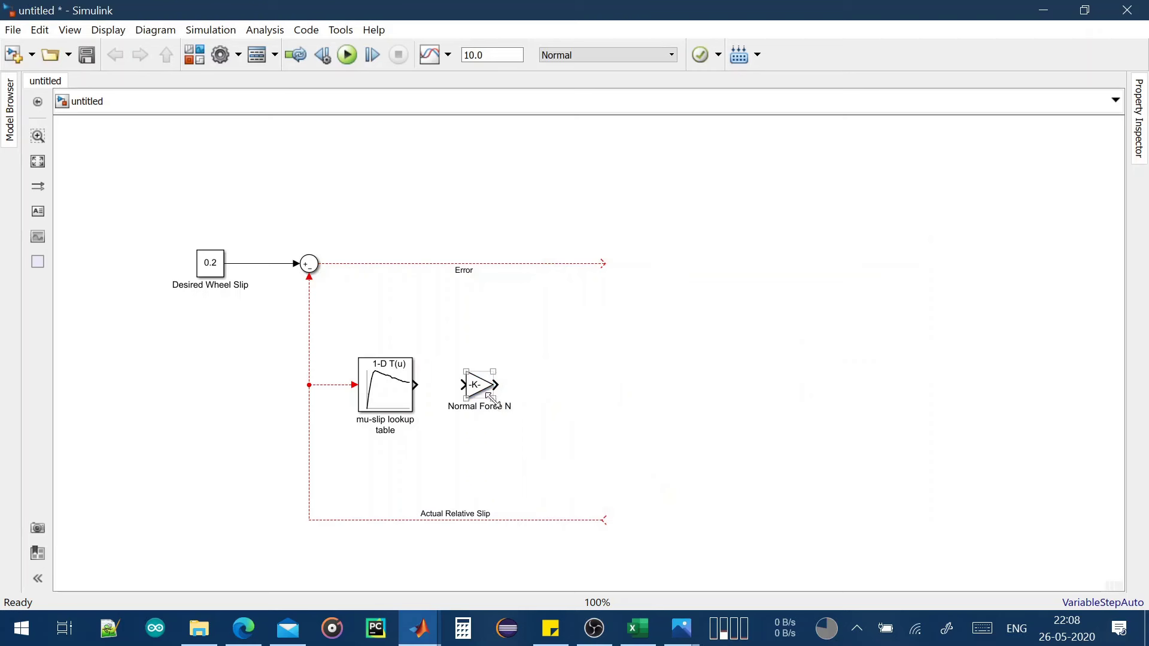
drag(492, 399, 523, 410)
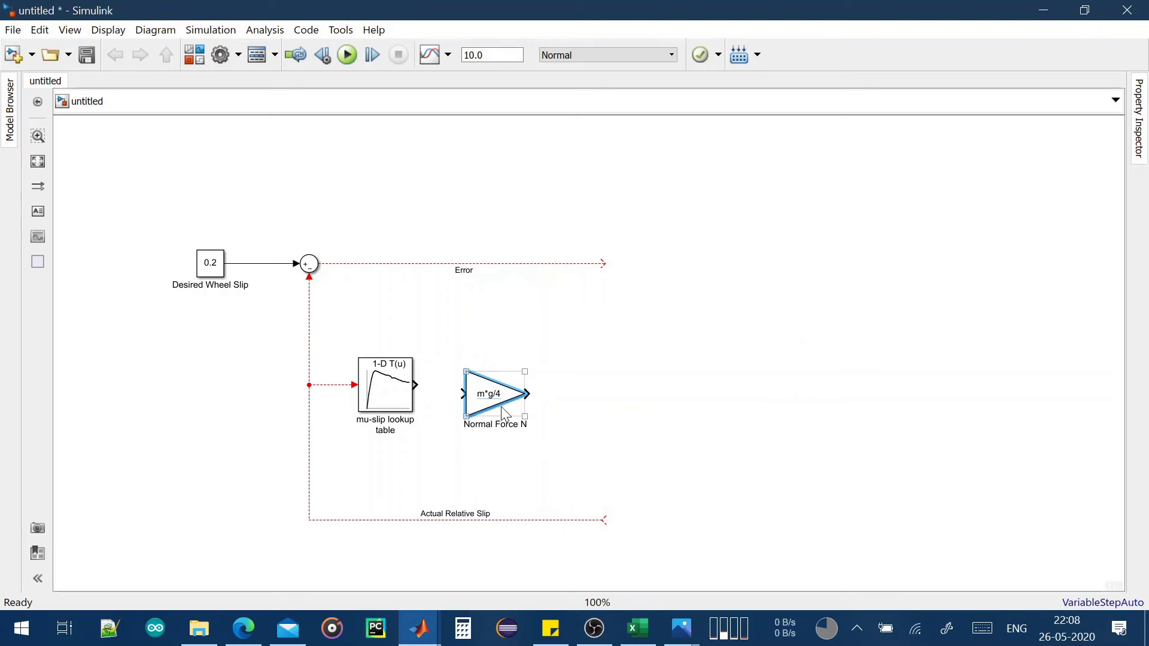
click(465, 388)
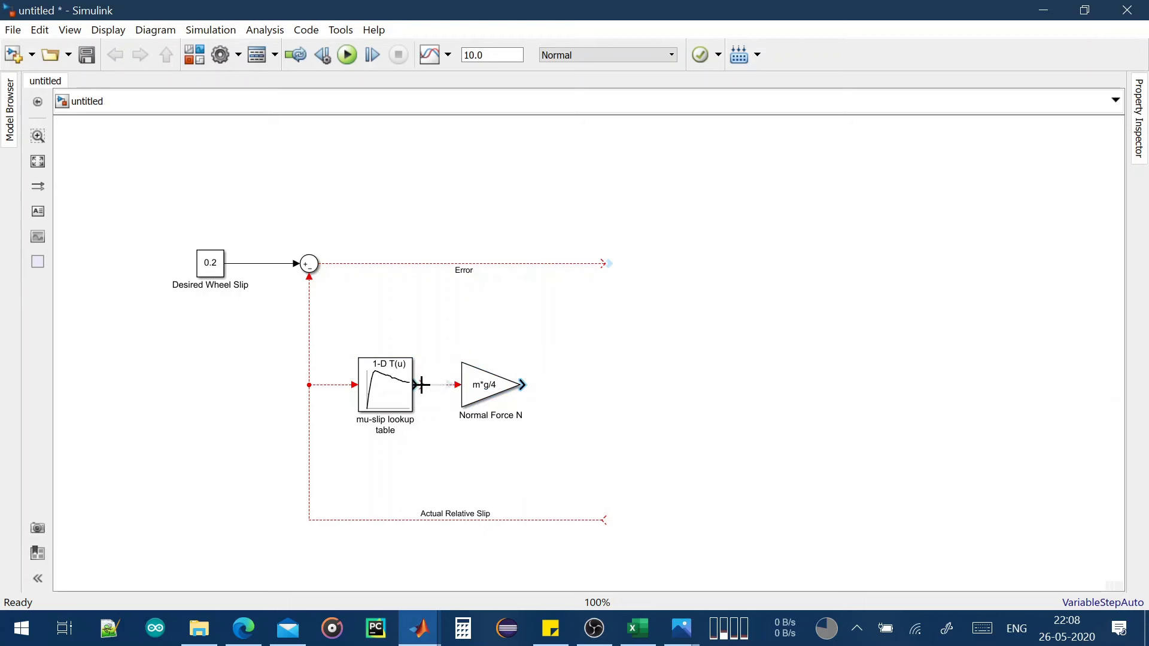
Add a second Gain block to the right of Normal Force N with its gain set to R
double_click(578, 390)
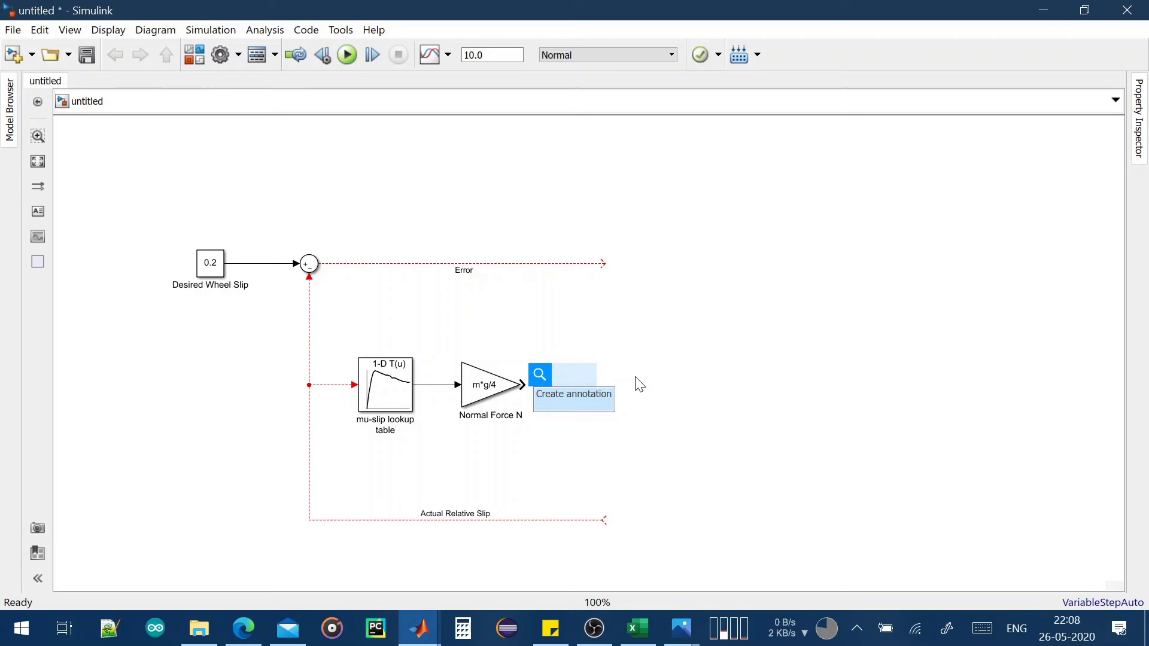
text(w)
key(BackSpace)
text(gain)
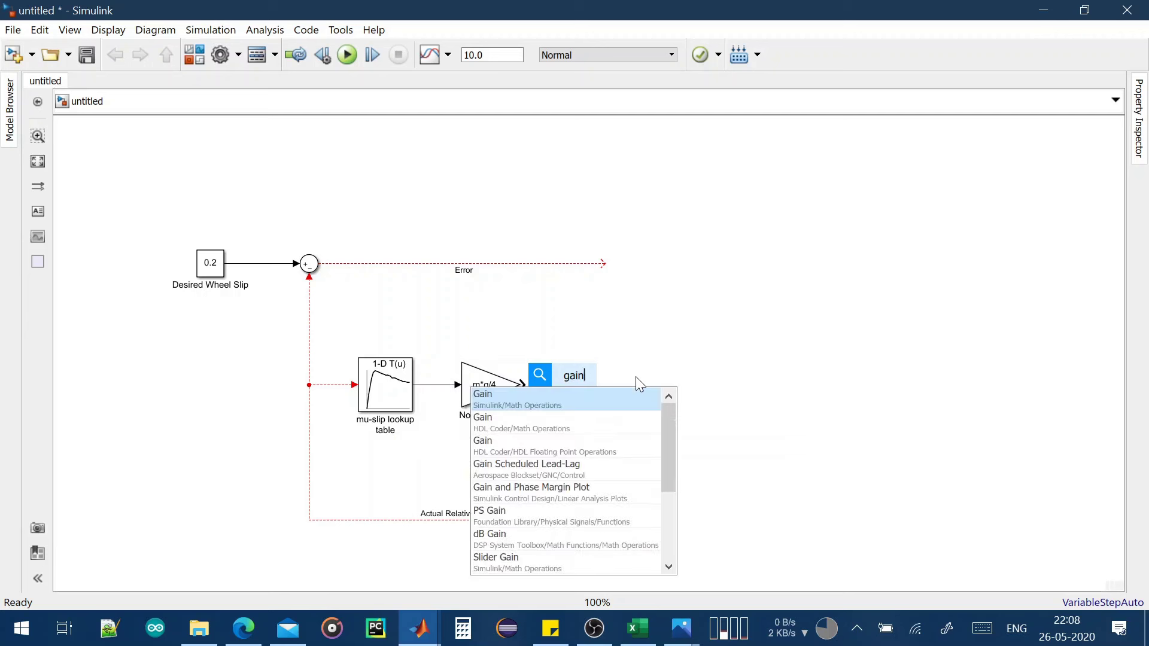
key(Return)
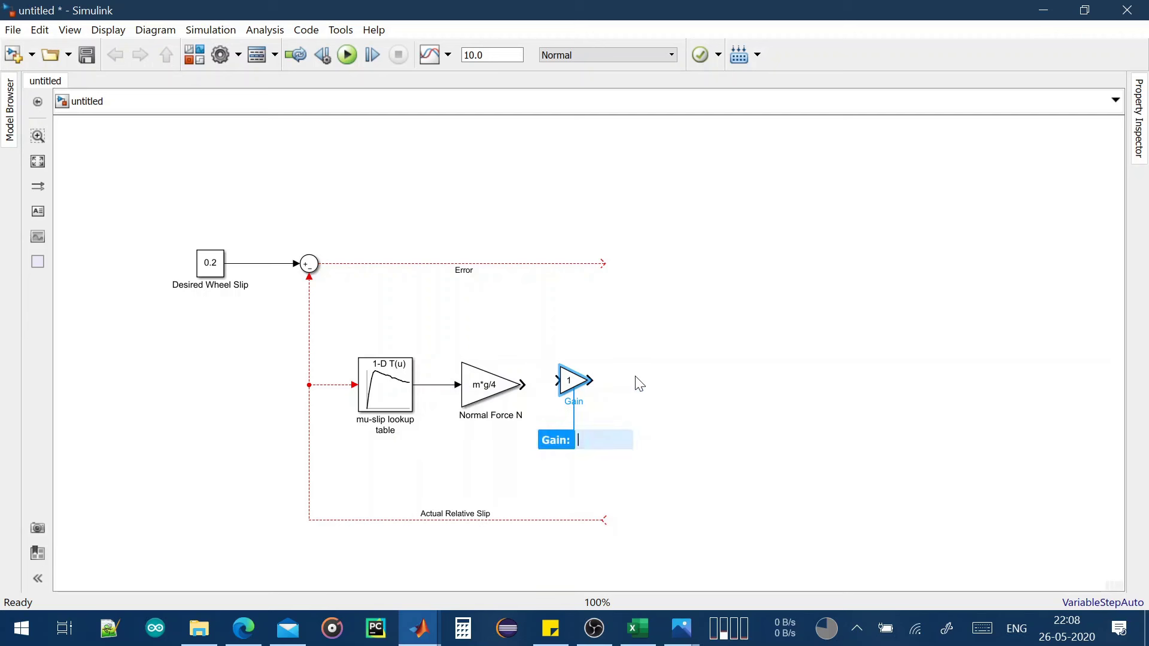
text(R)
key(Return)
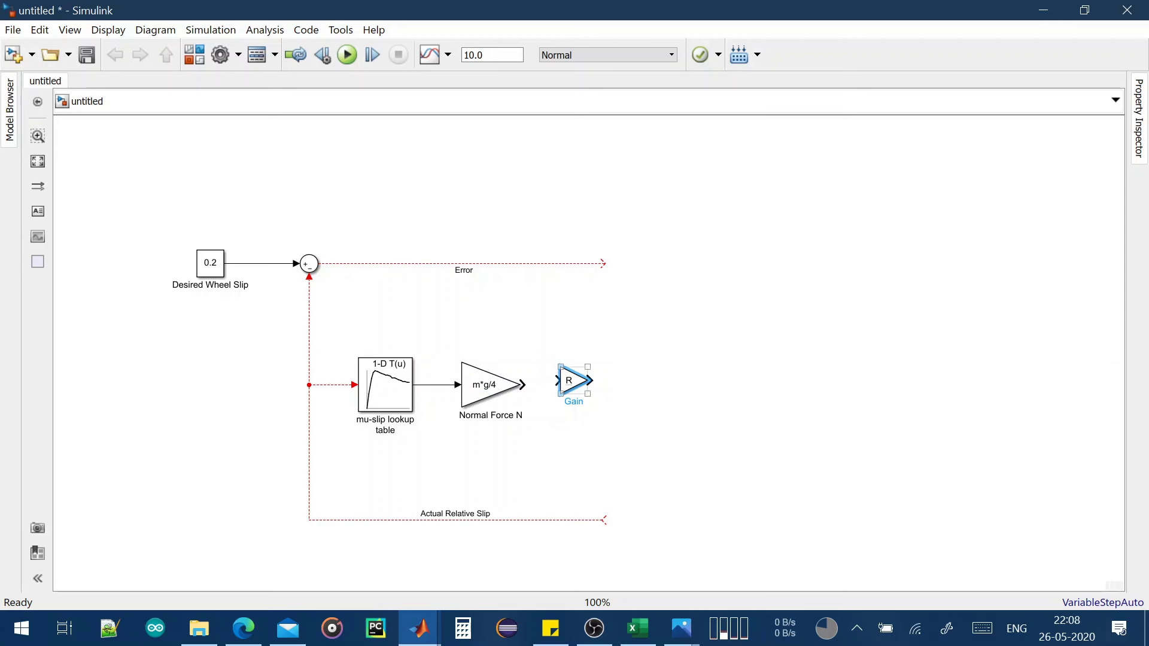
Name the gain R block "Wheel Radius", enlarge it slightly, align it with Normal Force N and connect it to that block's output
double_click(574, 401)
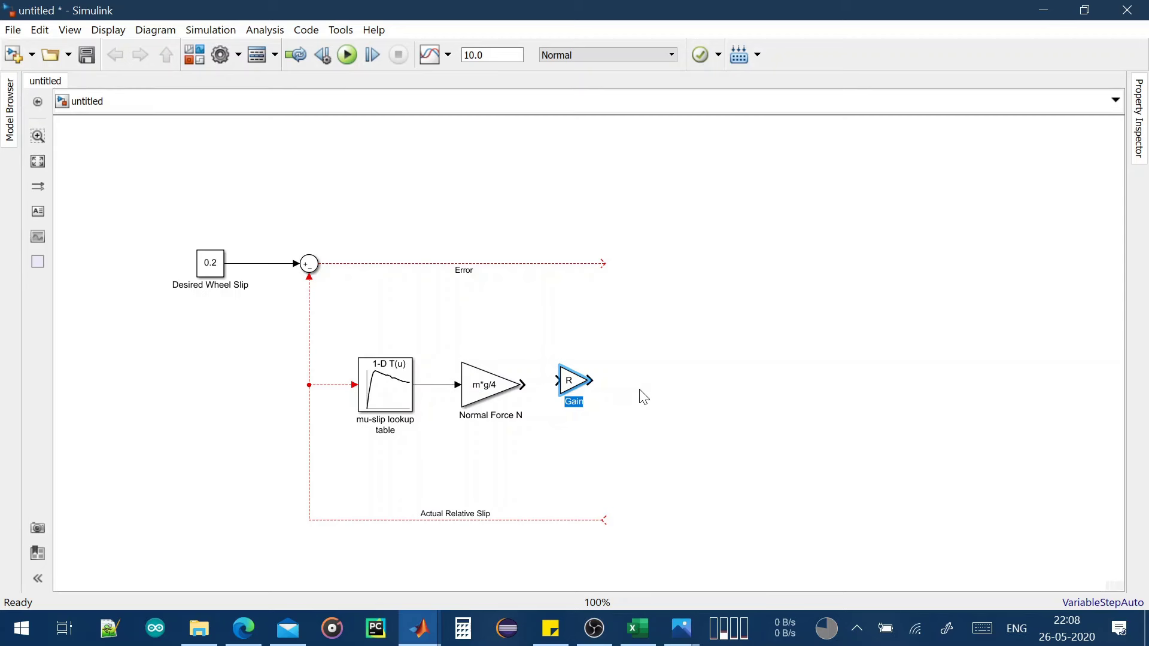
text(whele)
text(el Radi)
text(us)
click(583, 389)
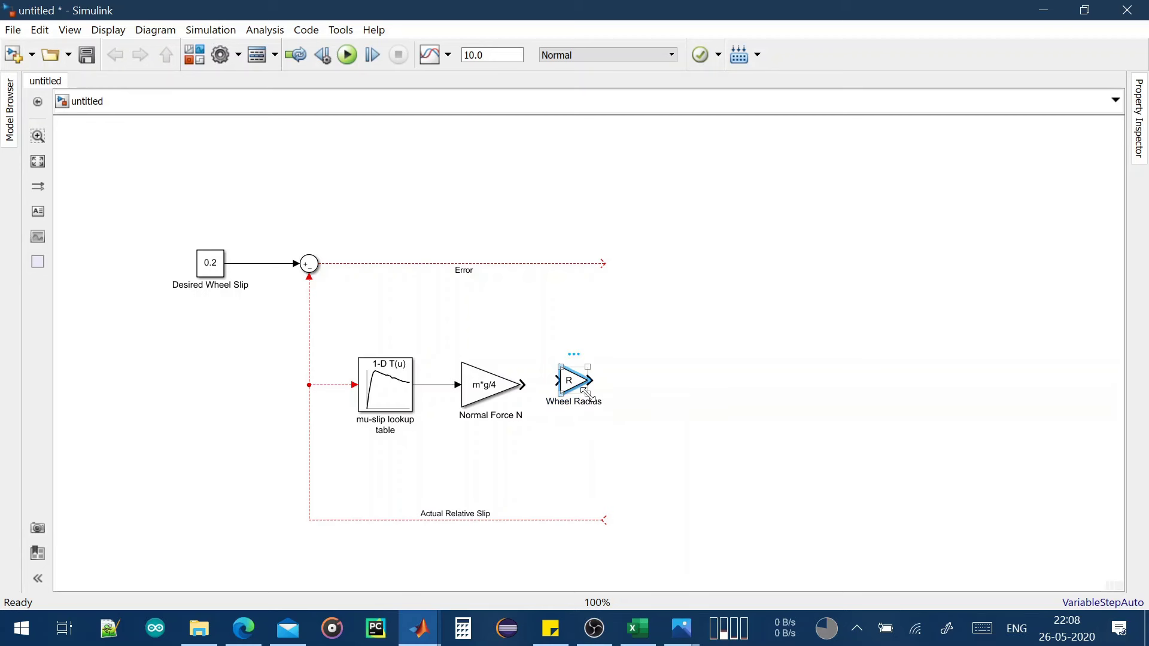
drag(584, 390, 519, 388)
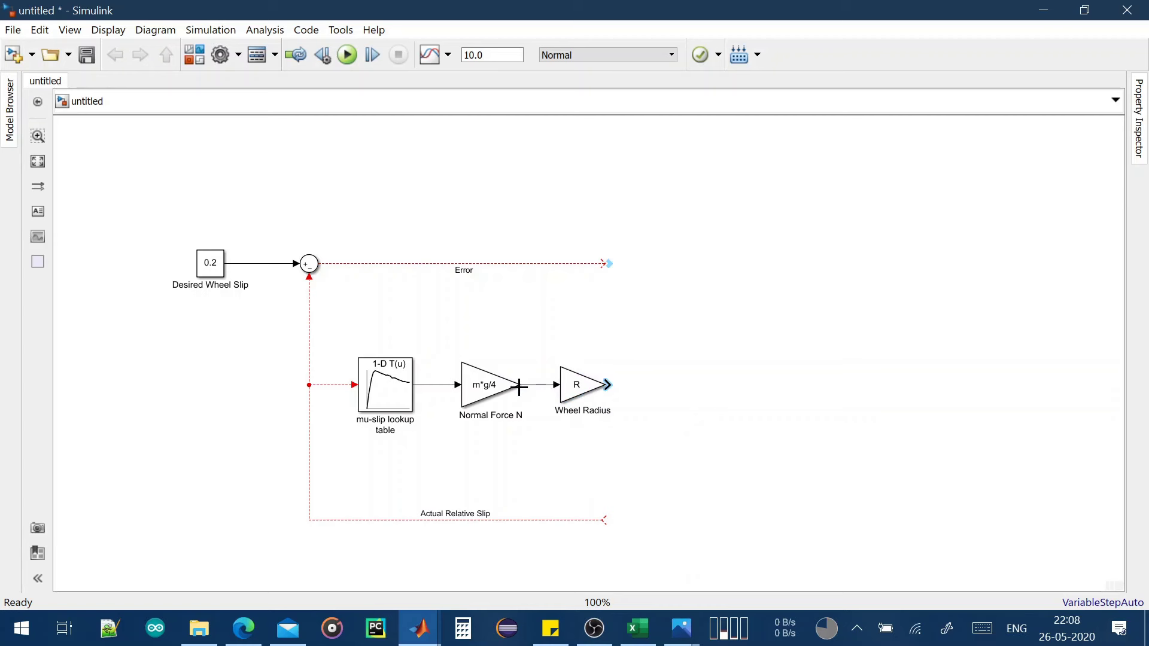
click(593, 390)
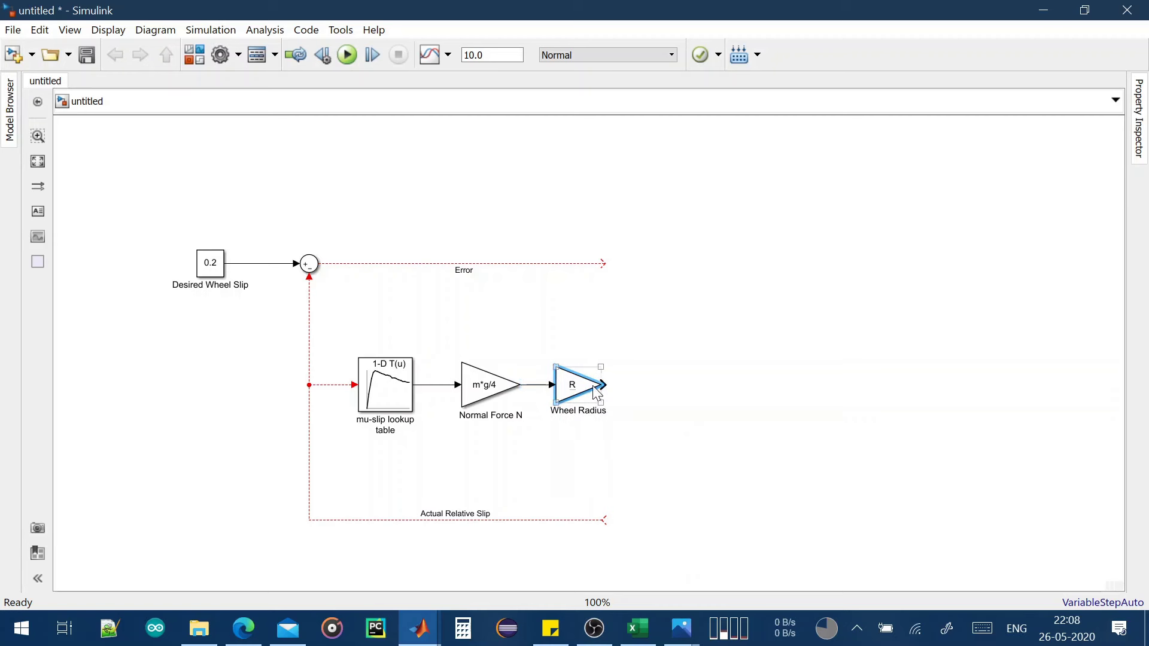
Draw an open signal line from the Wheel Radius output and label it "Tyre Torque"
drag(598, 388, 678, 384)
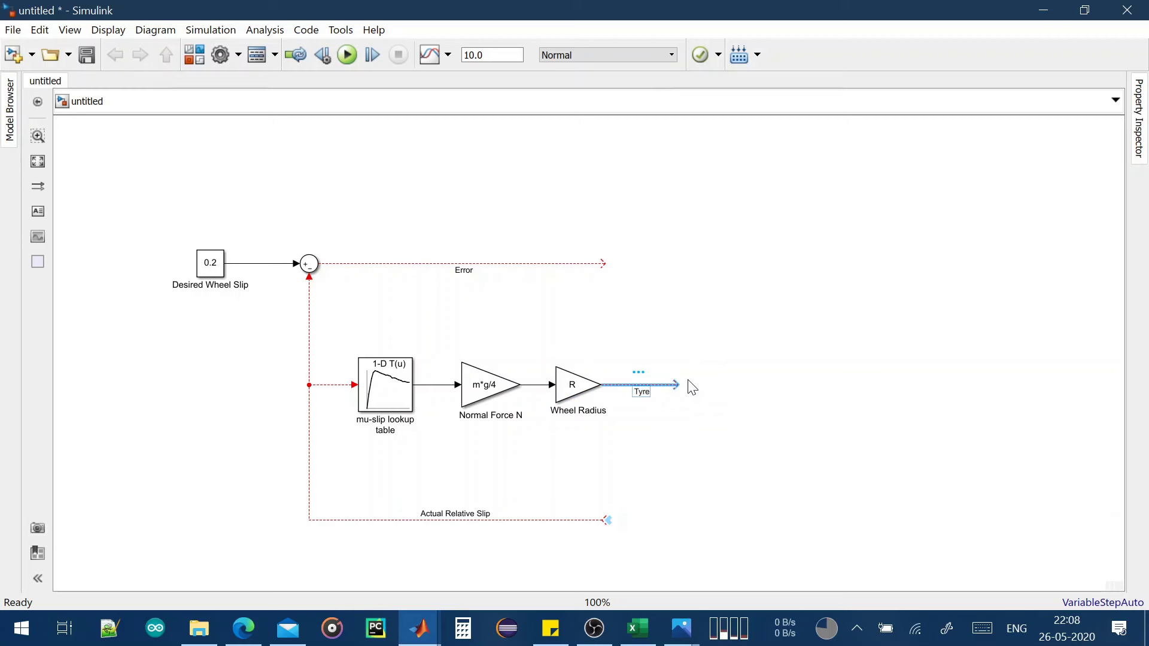
text(Torque)
click(742, 335)
Extend the open Error signal line to about the same length as the Tyre Torque line's end
click(602, 264)
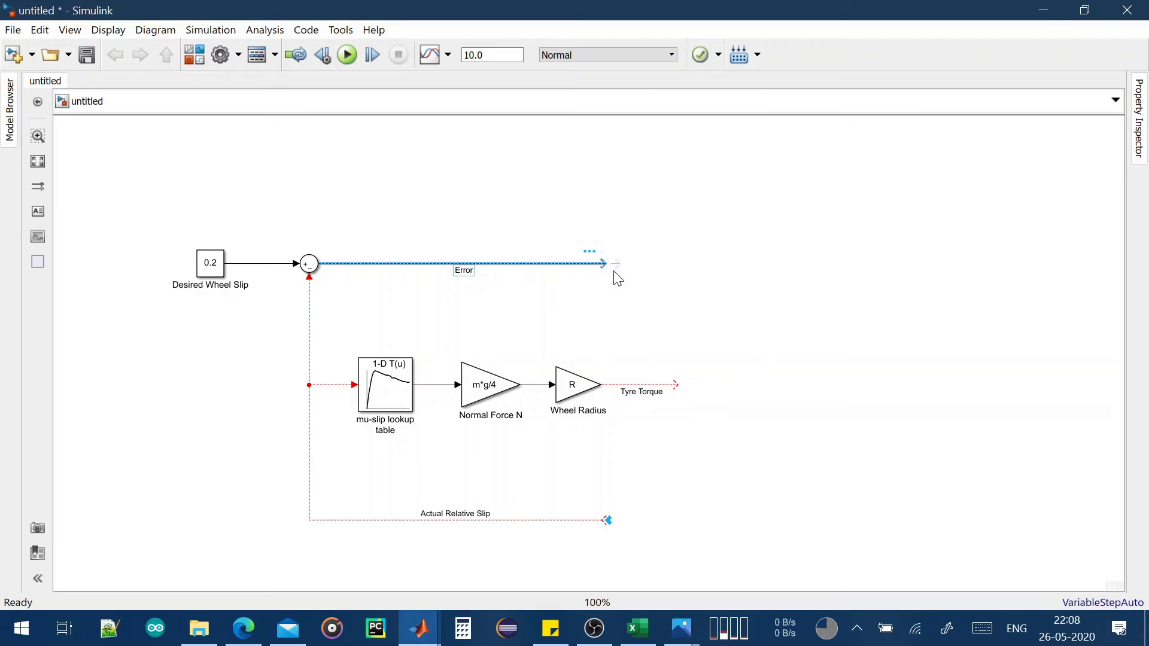
drag(605, 264, 673, 263)
click(718, 348)
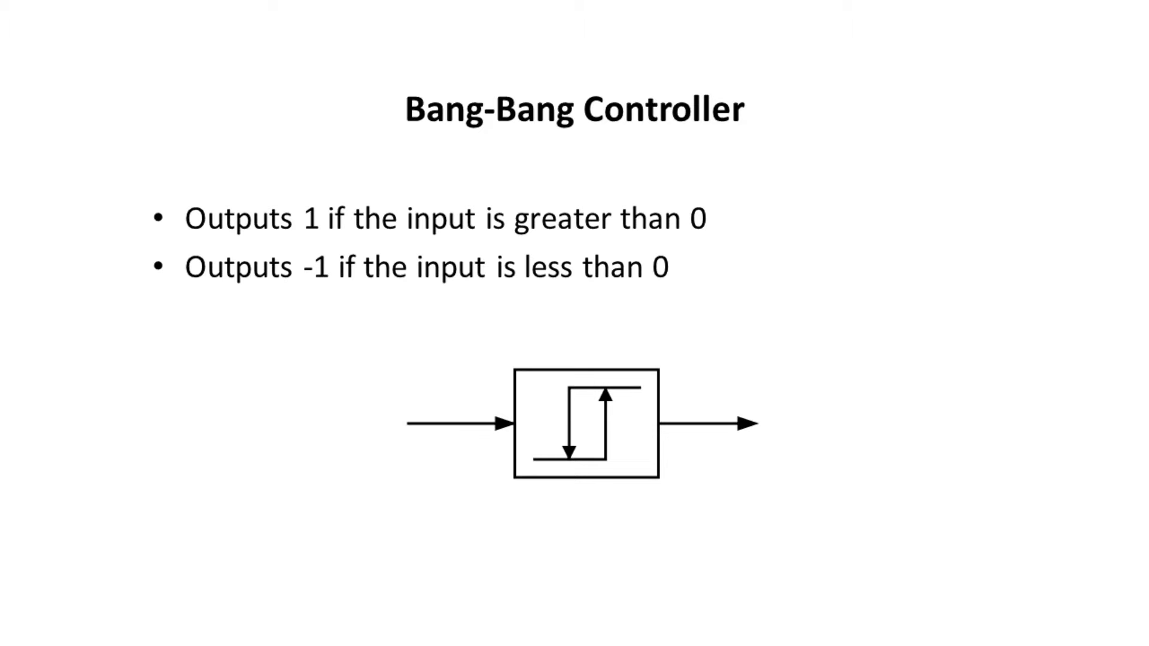
key(Escape)
click(1045, 17)
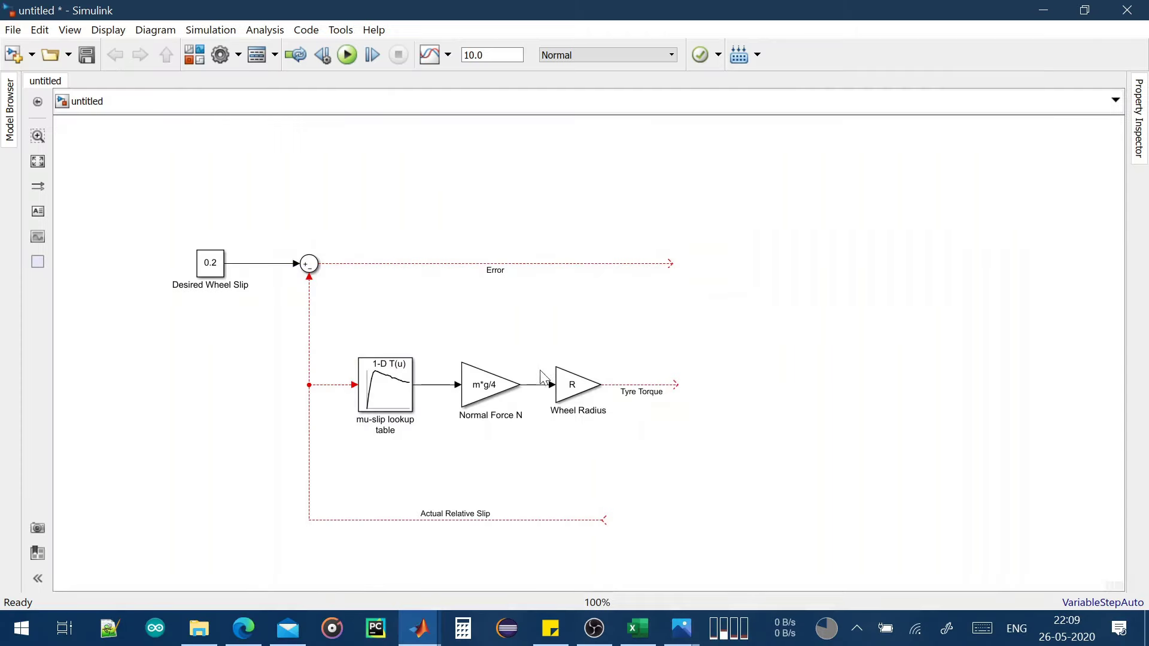
Add a Constant block with value 0 just below and beyond the end of the Error line
double_click(706, 310)
text(const)
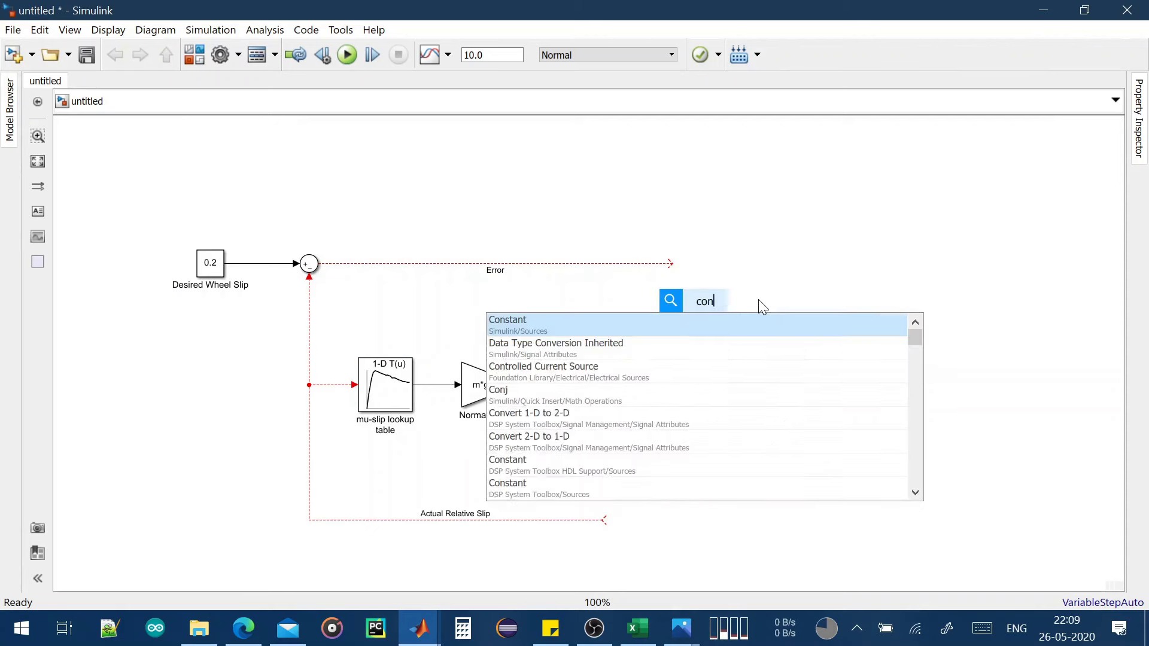
key(Return)
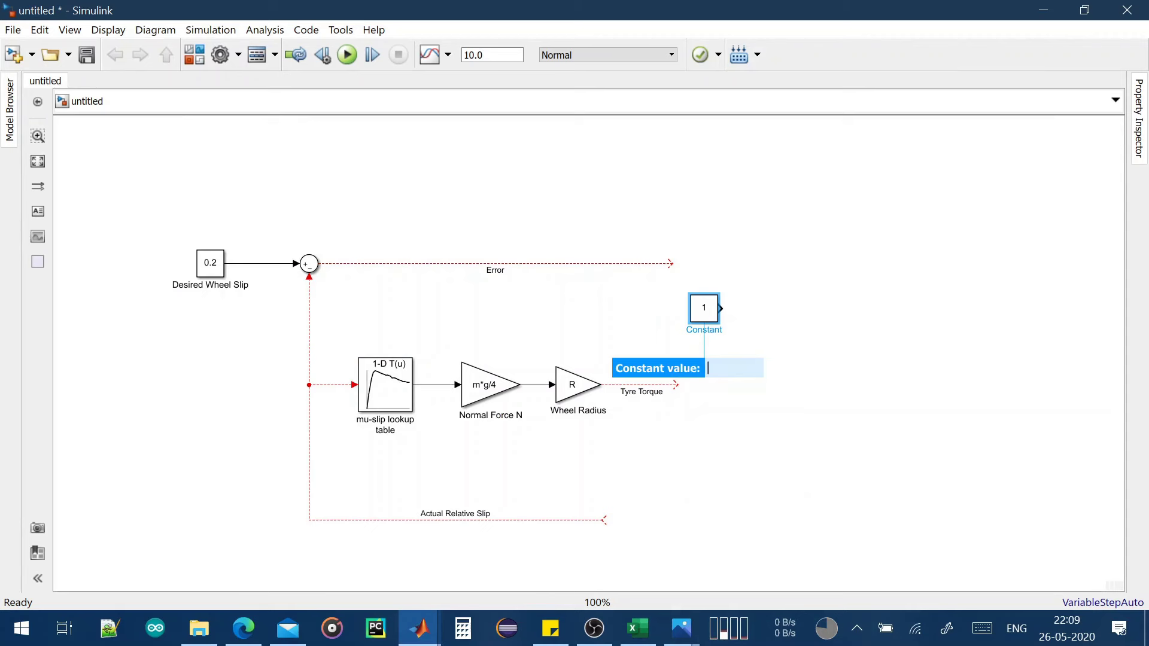
click(824, 403)
drag(701, 306, 715, 325)
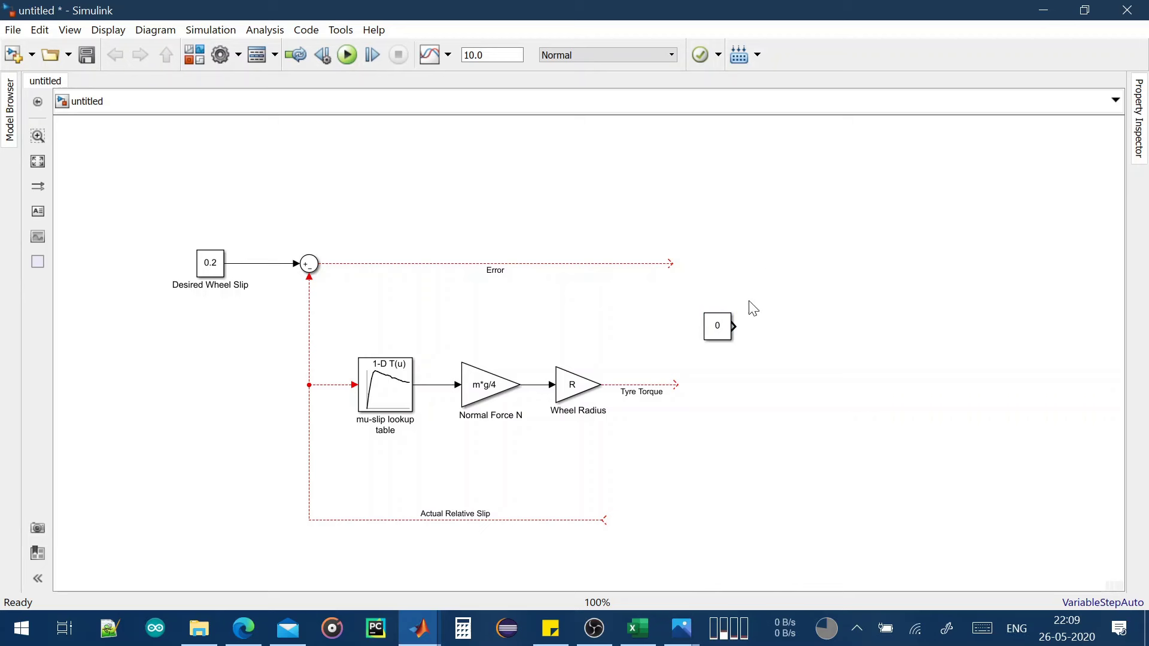
Add a GreaterThan block beyond the end of the Error line and a Less Than block directly below it
double_click(758, 265)
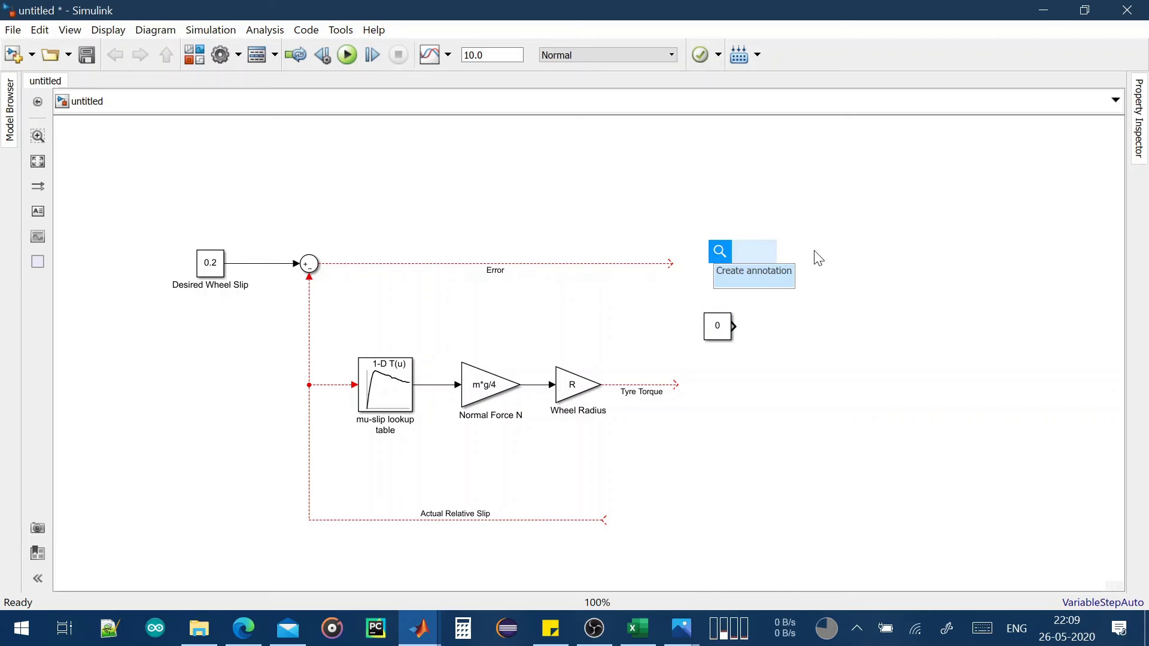
text(gre)
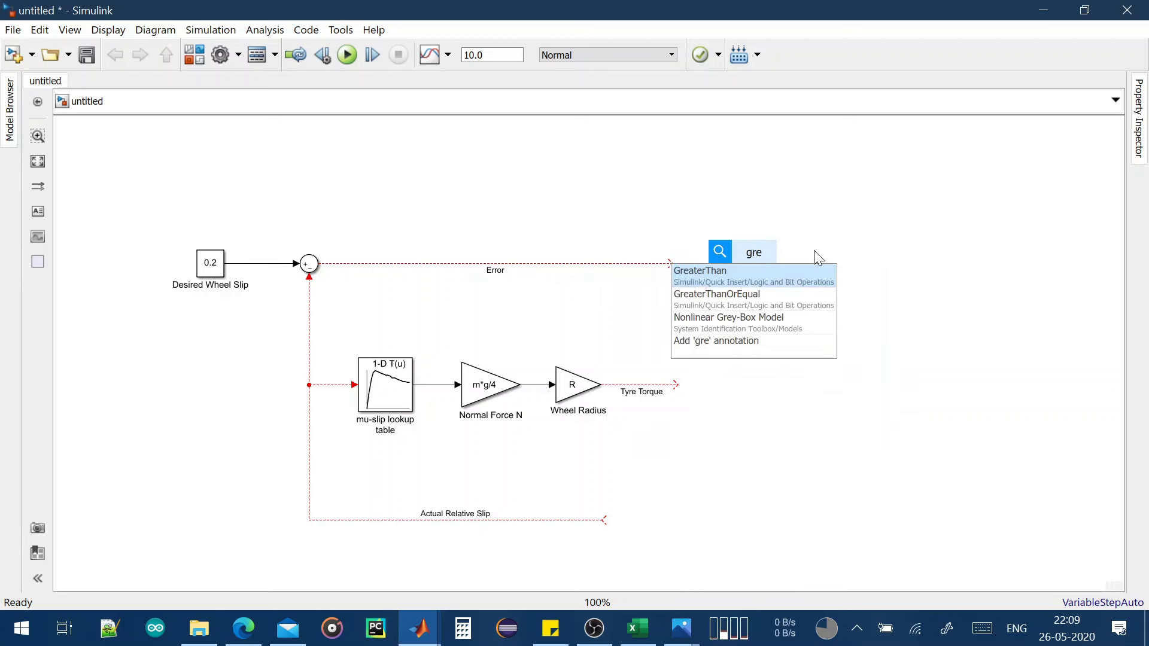
key(Return)
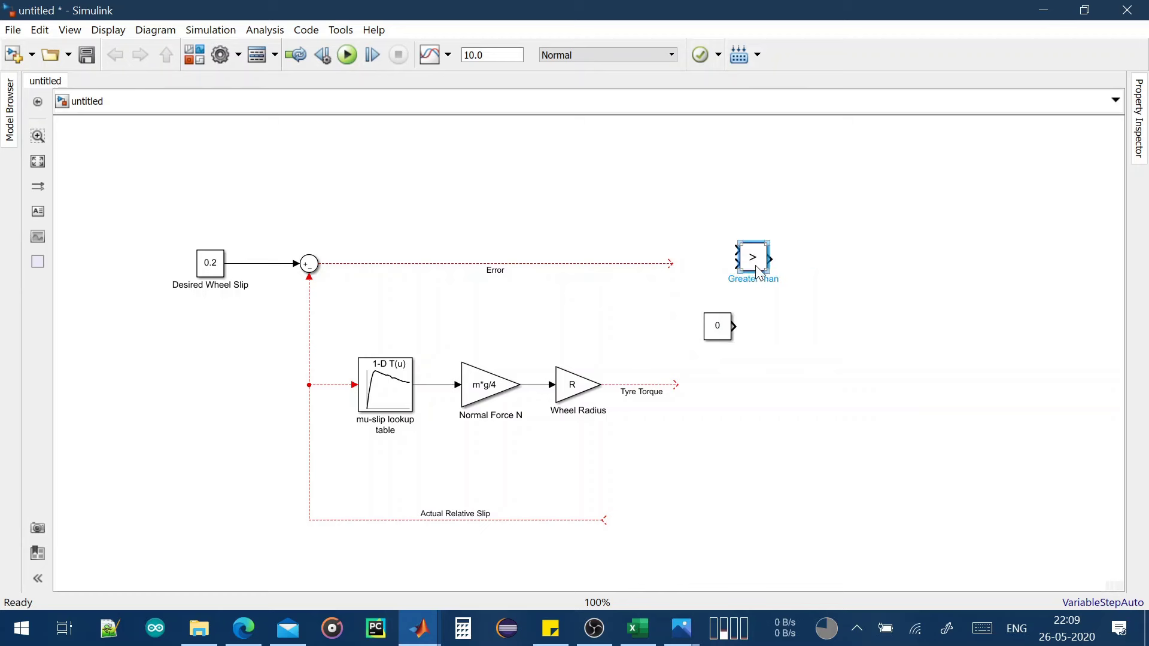
drag(753, 270, 784, 271)
double_click(788, 319)
text(less than)
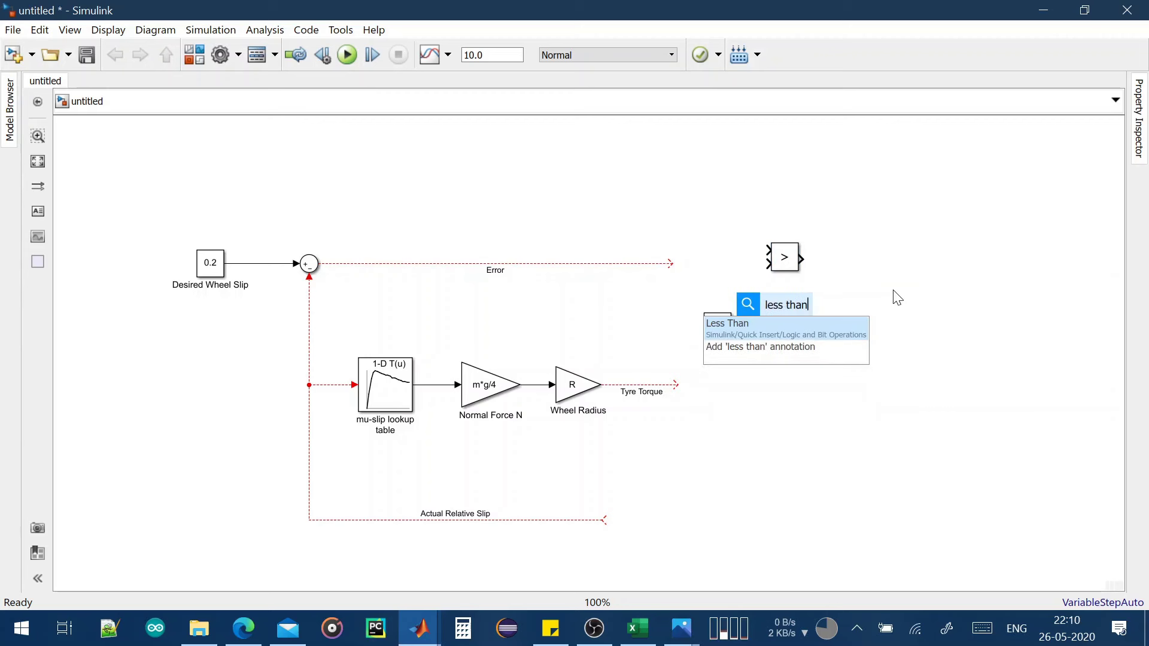
key(Return)
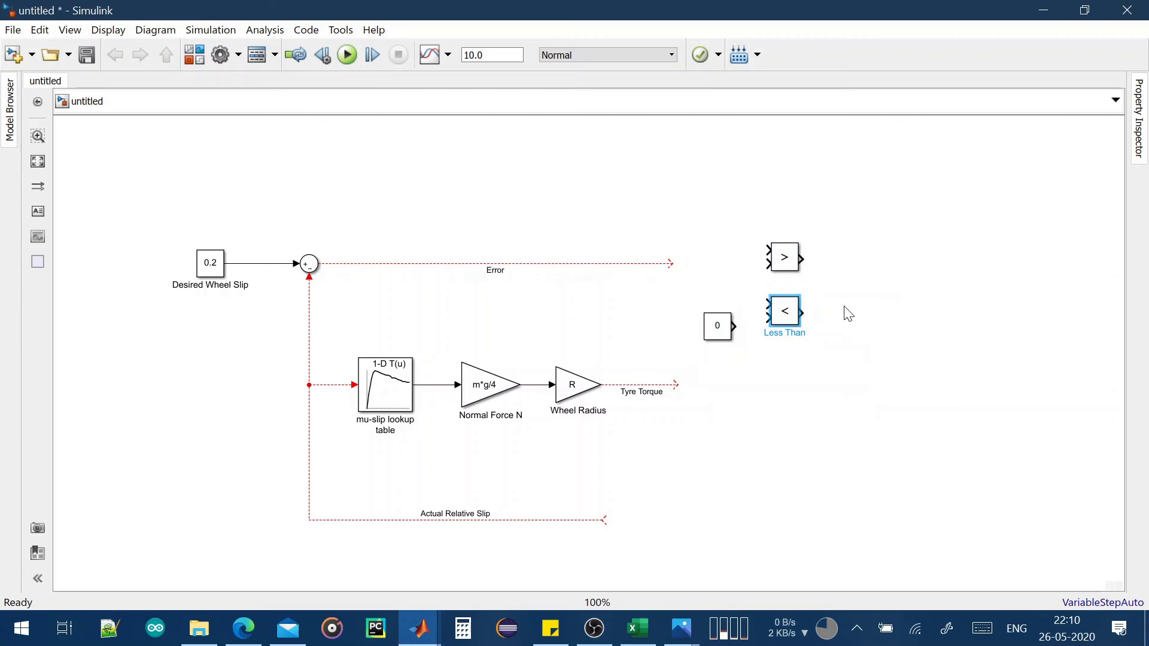
Align the comparison blocks, wiring the Error signal to both first inputs and the constant 0 to both second inputs
mouse_move(733, 326)
mouse_down()
mouse_move(769, 317)
mouse_move(707, 331)
mouse_move(704, 321)
mouse_up()
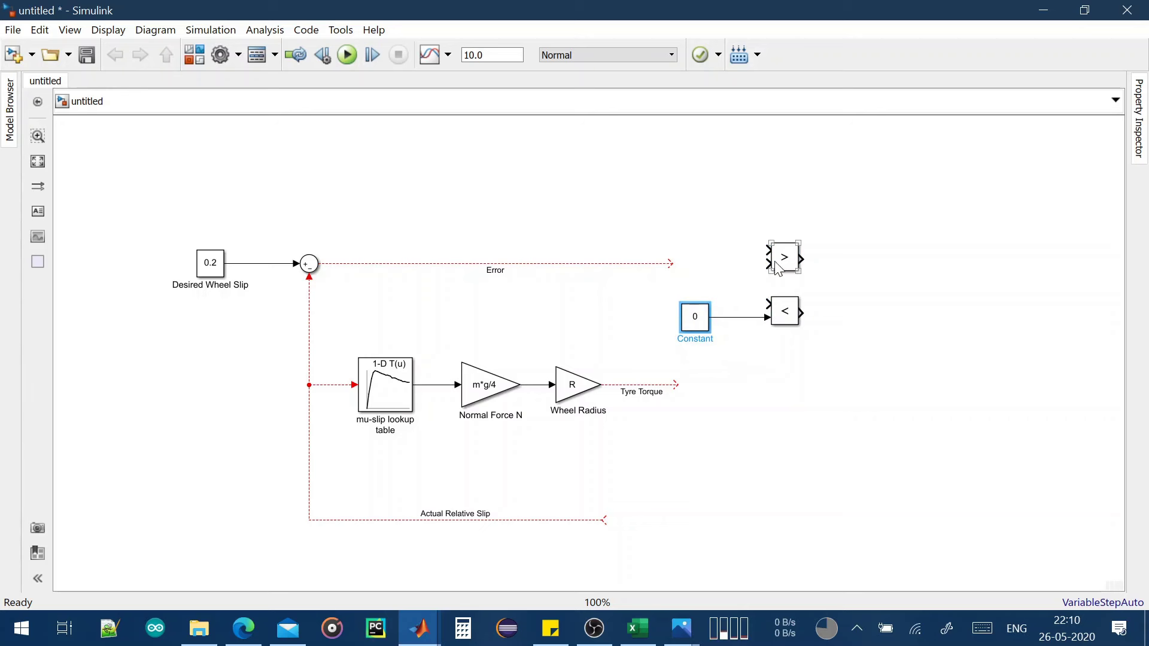
drag(768, 263, 735, 321)
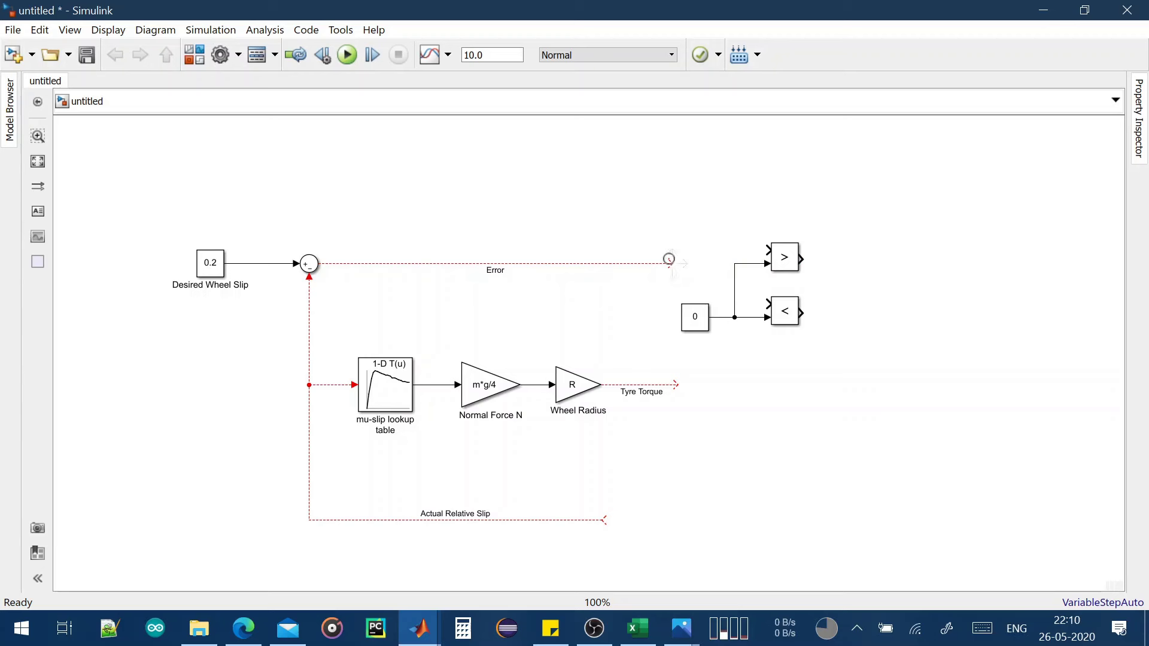
drag(672, 260, 791, 283)
drag(796, 322, 795, 335)
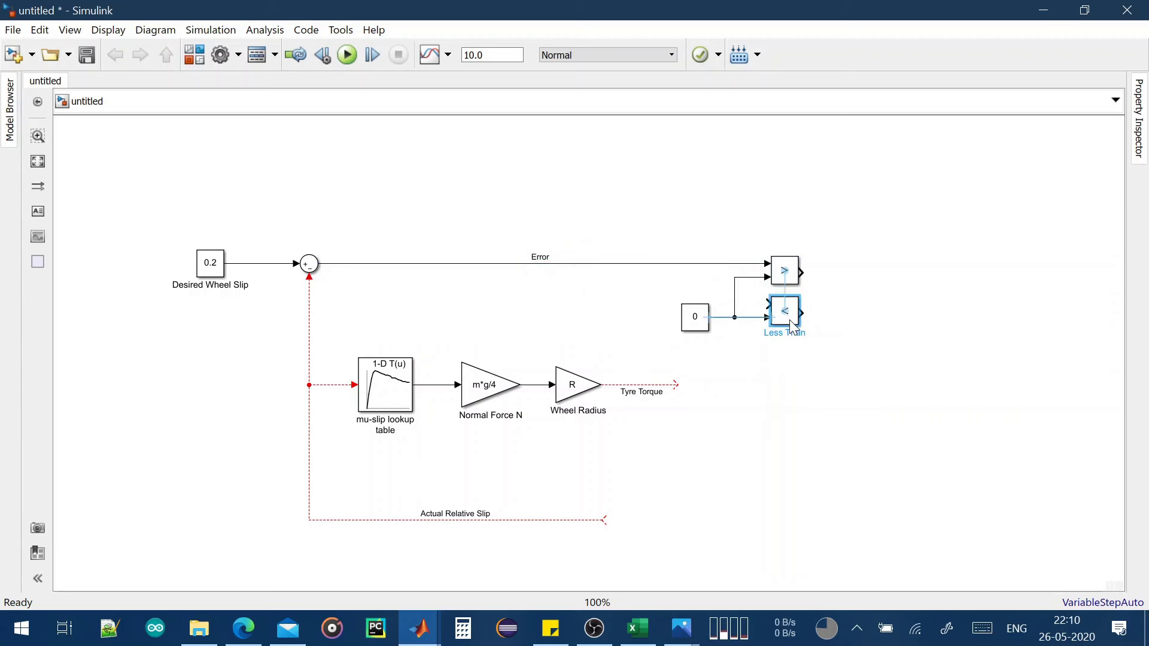
drag(698, 321, 699, 335)
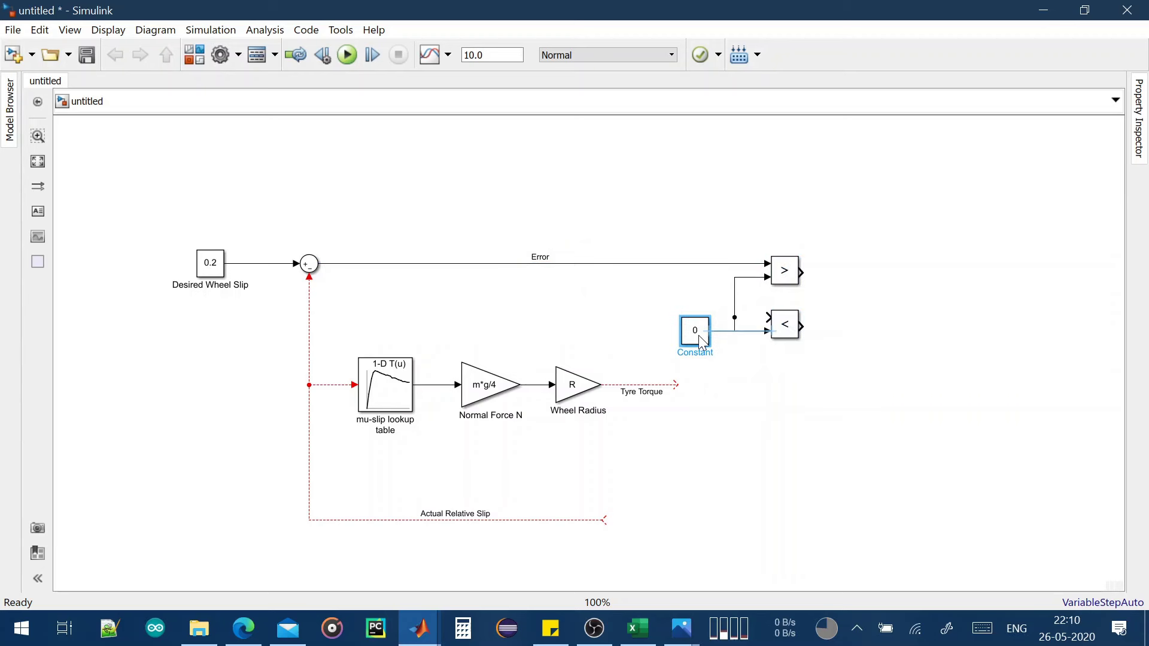
drag(767, 317, 712, 263)
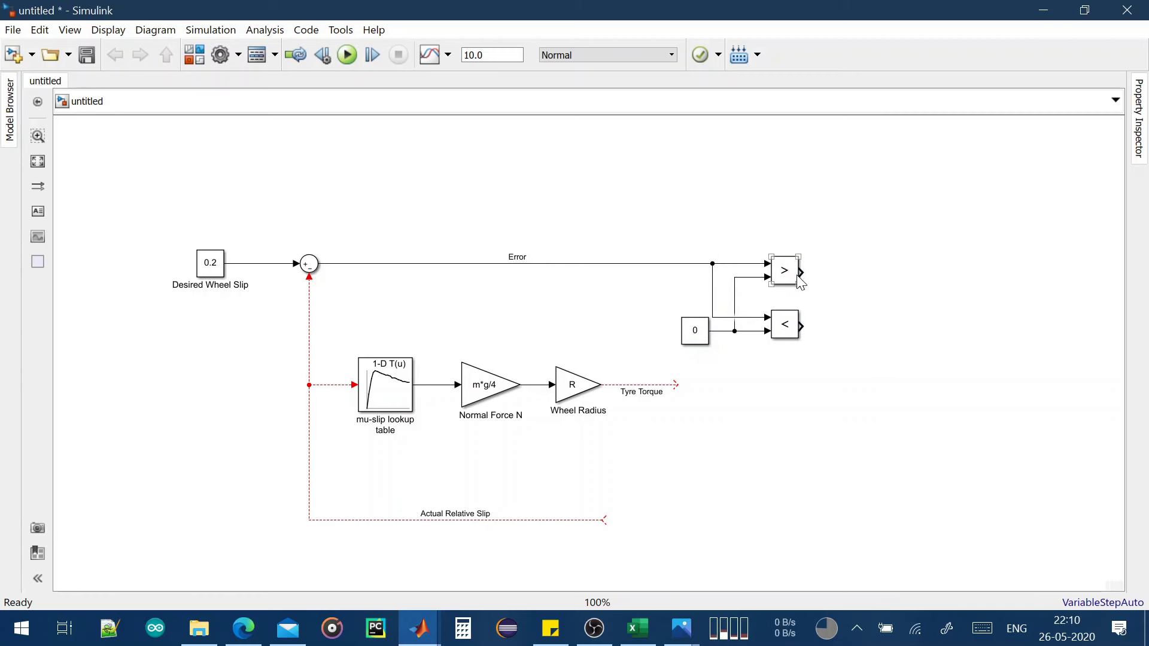
Add a Data Type Conversion block to the right of the GreaterThan block and connect it to that block's output
double_click(835, 279)
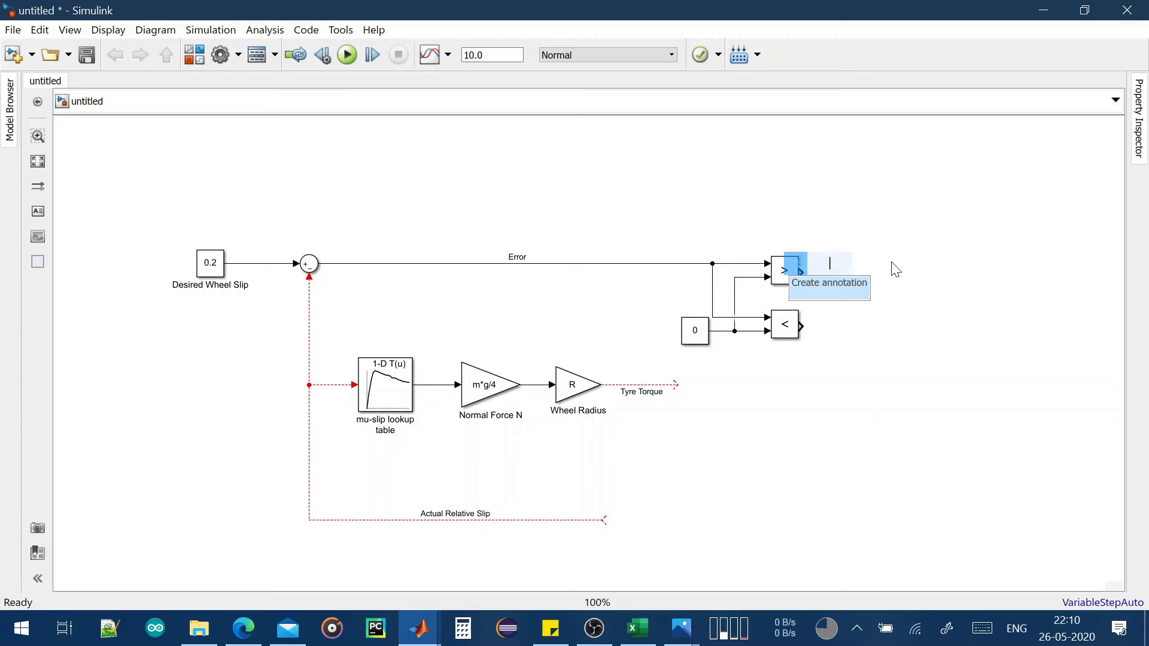
text(type con)
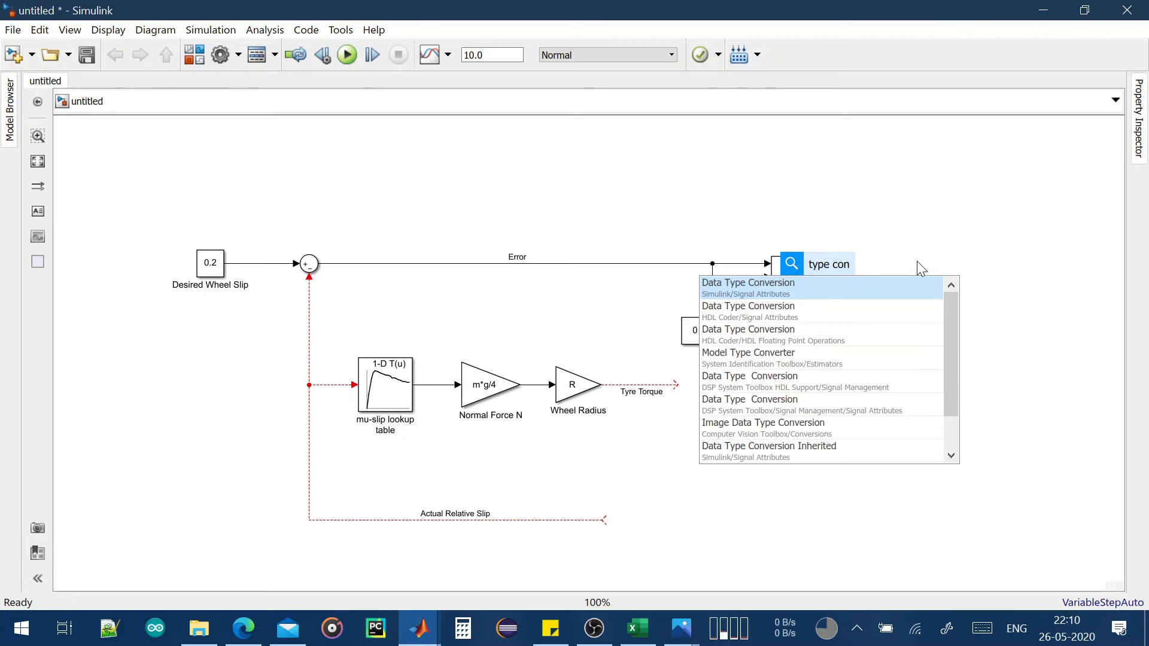
key(Return)
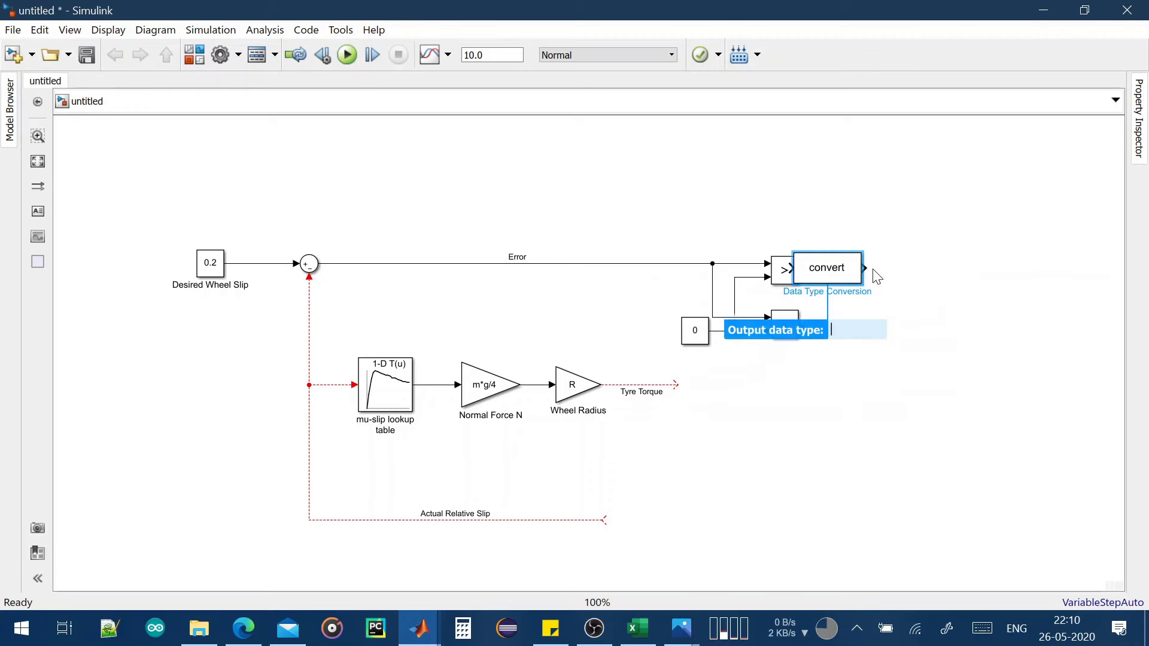
Set the Data Type Conversion block's integer rounding mode to Zero
double_click(858, 277)
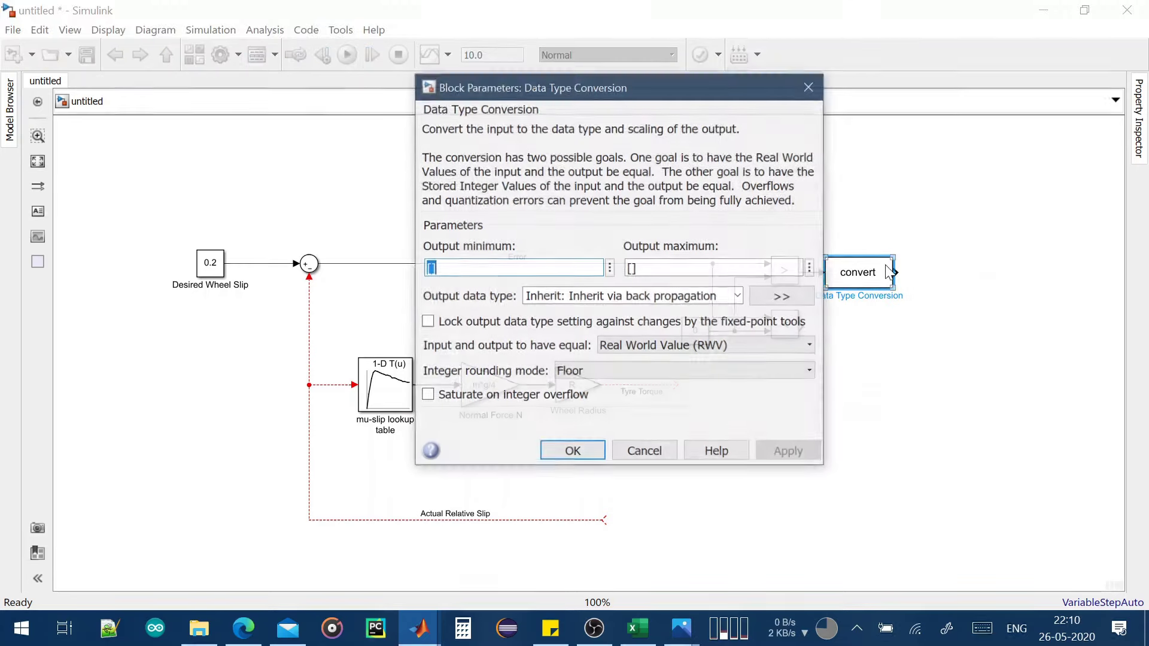
click(652, 372)
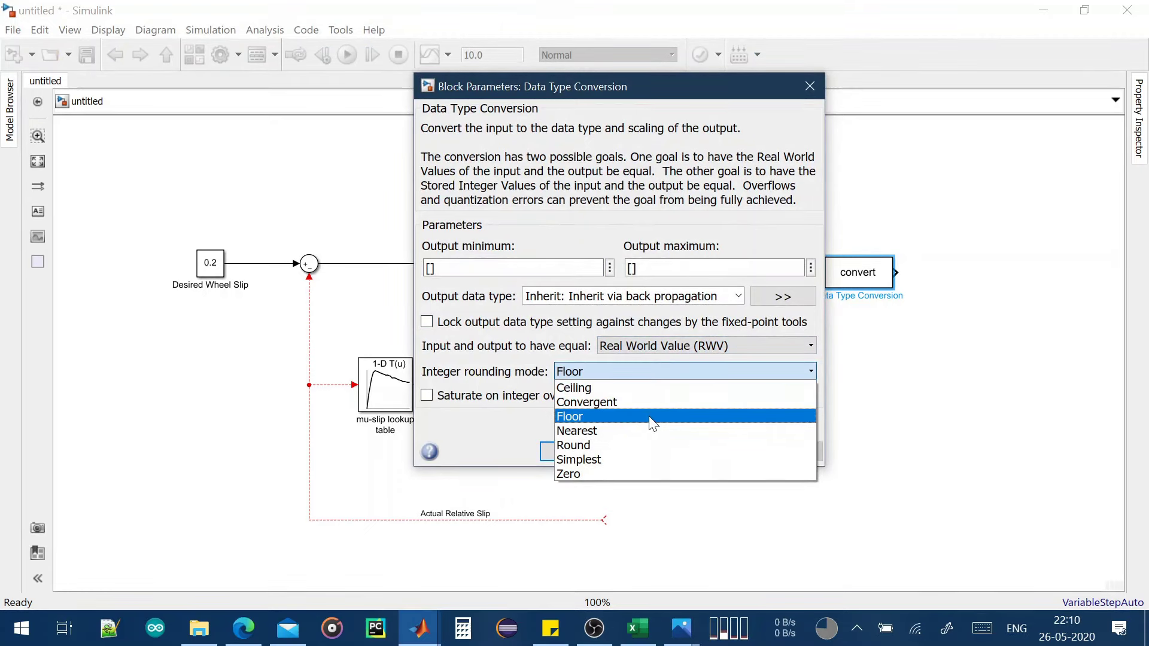
click(618, 474)
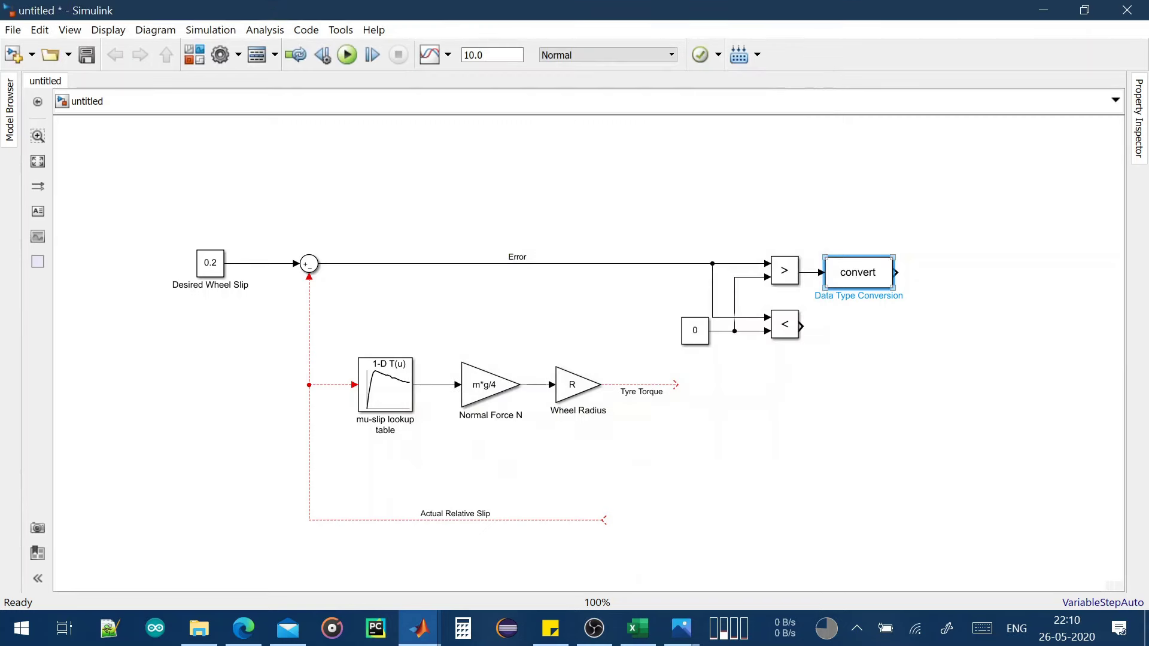
Set the Data Type Conversion block's output data type to double, with input and output equal by Real World Value (RWV)
double_click(862, 280)
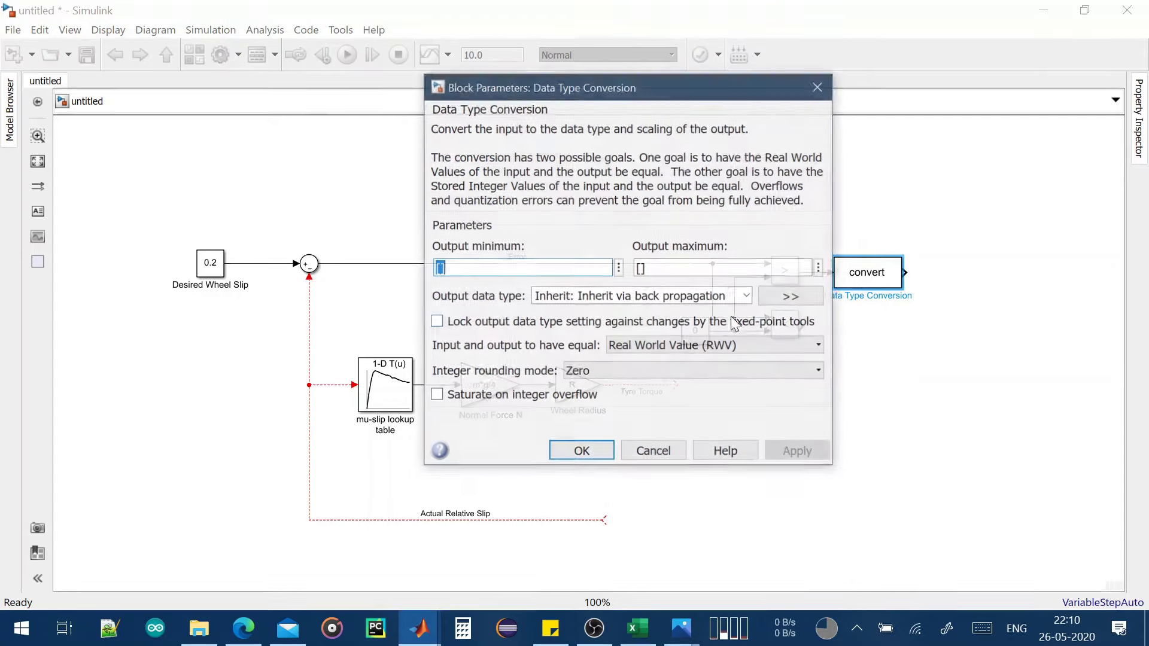
click(695, 345)
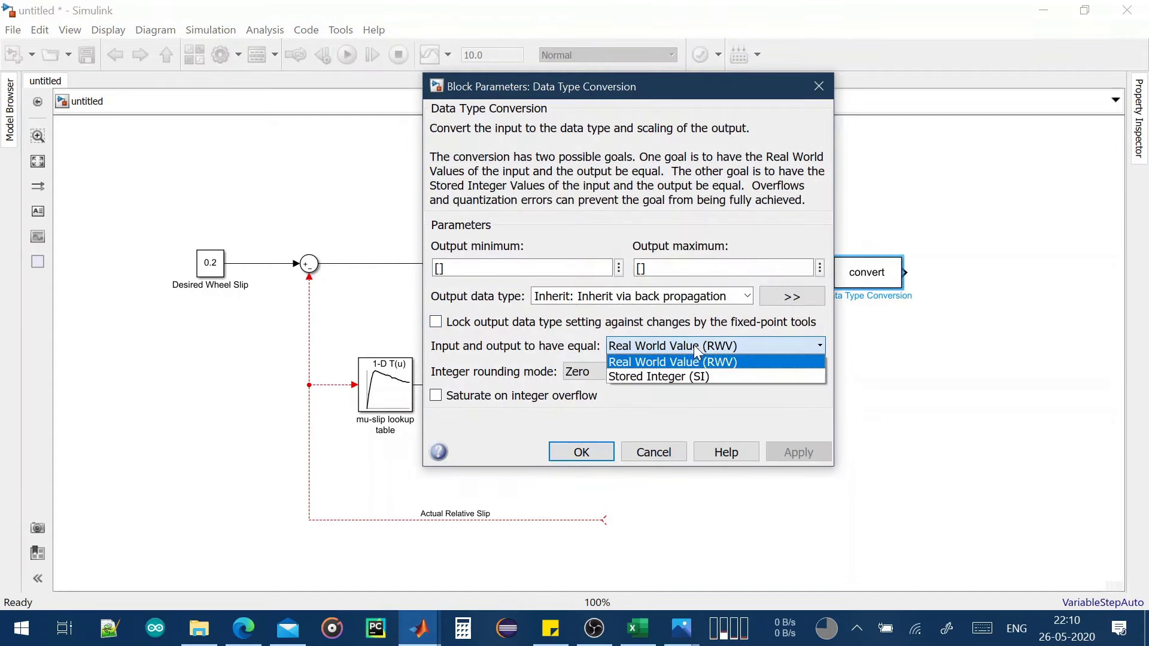
click(694, 361)
click(747, 296)
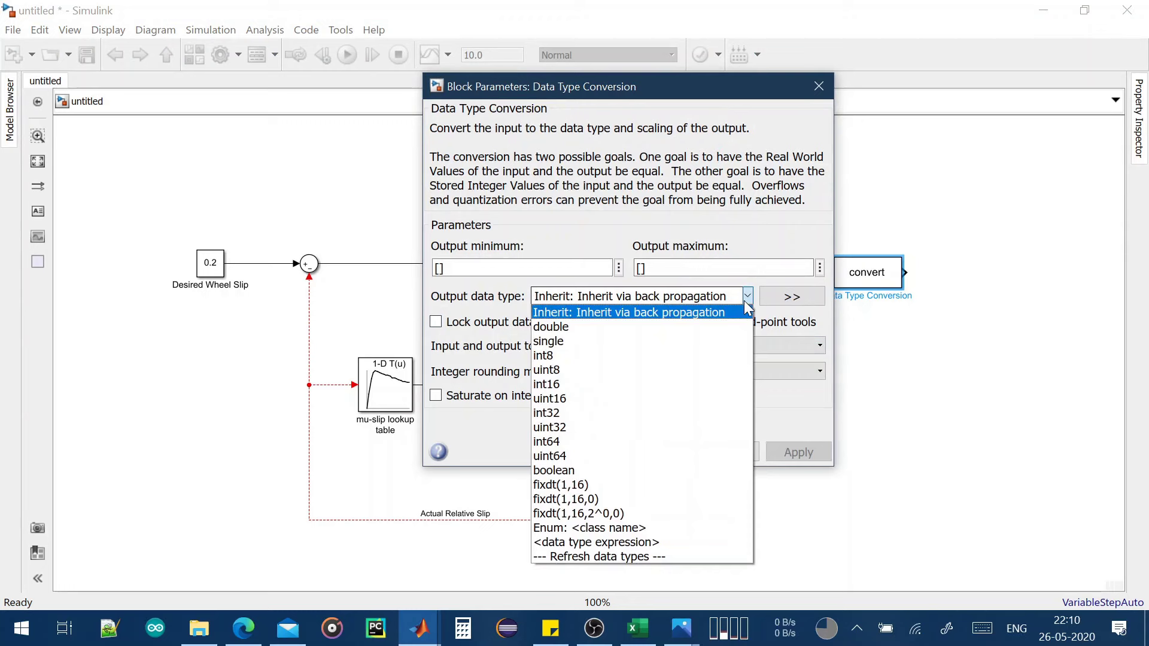
click(645, 326)
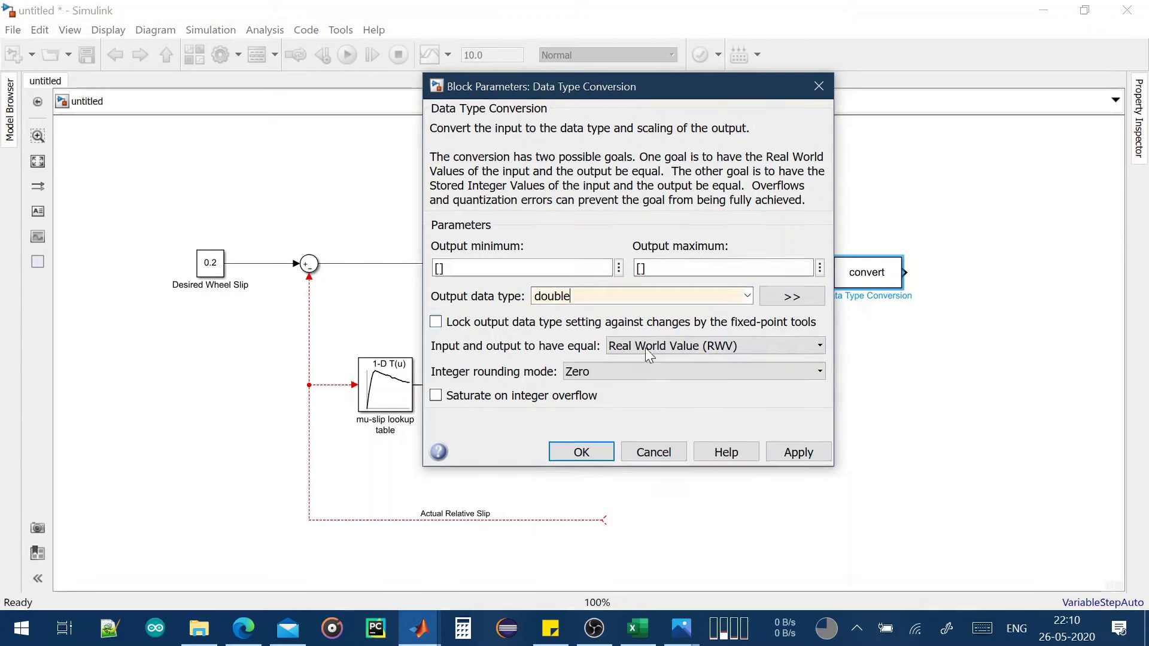
click(598, 453)
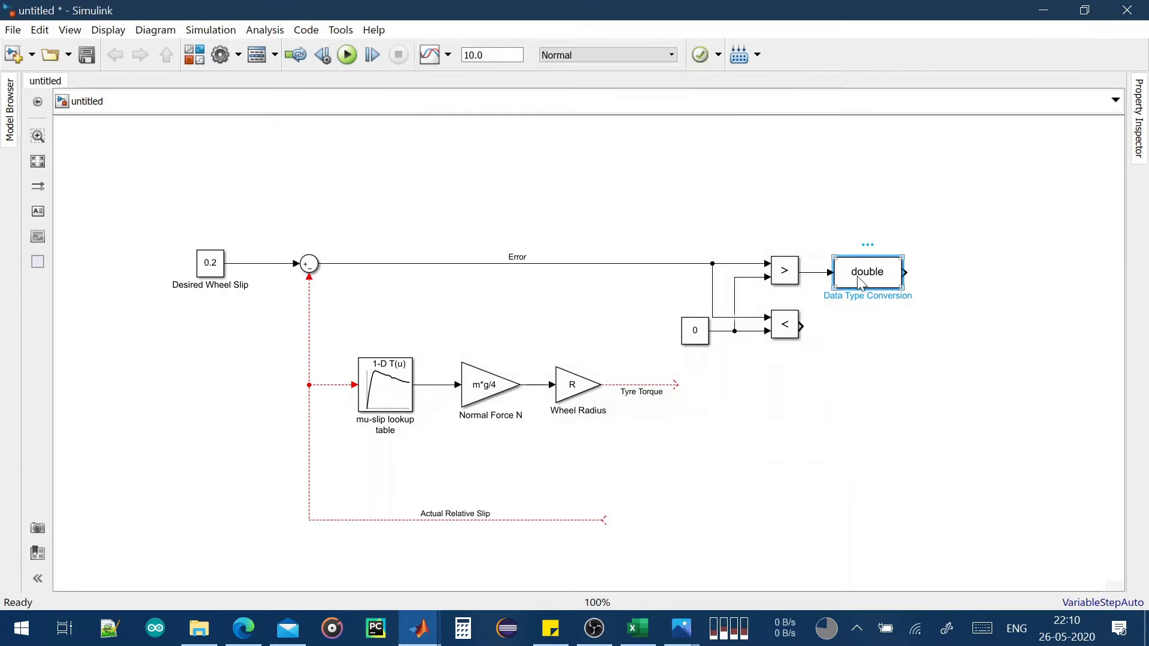
Duplicate the double conversion block, place the copy directly below it and connect it to the Less Than block's output
key(ctrl+c)
key(ctrl+v)
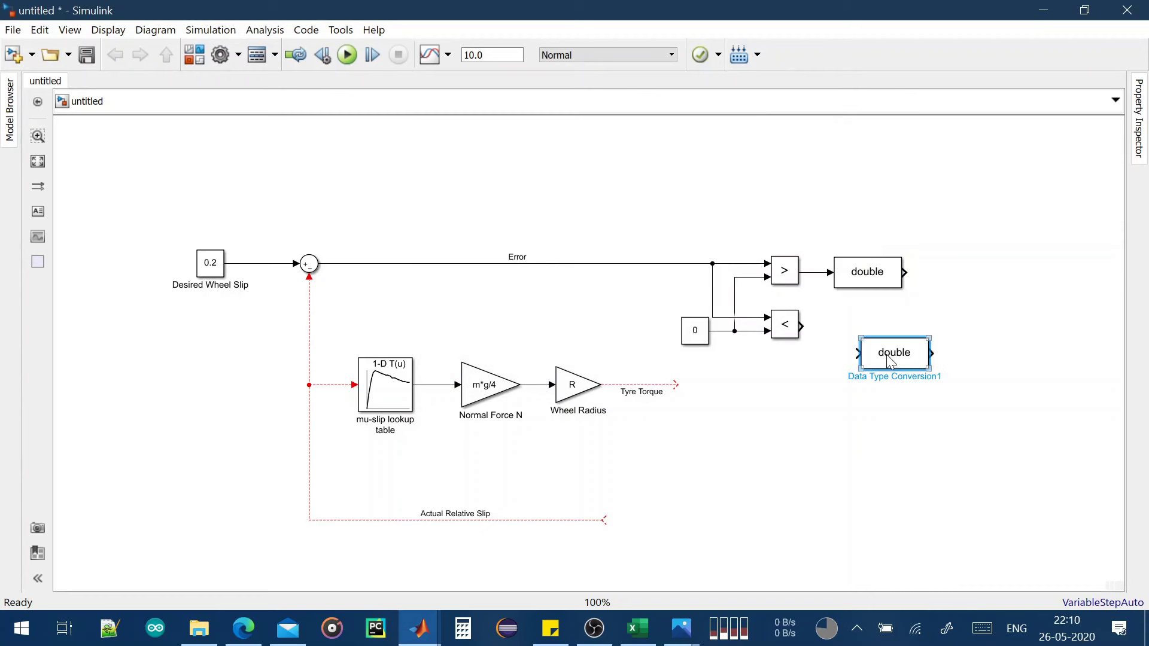
drag(887, 362, 862, 335)
mouse_move(809, 333)
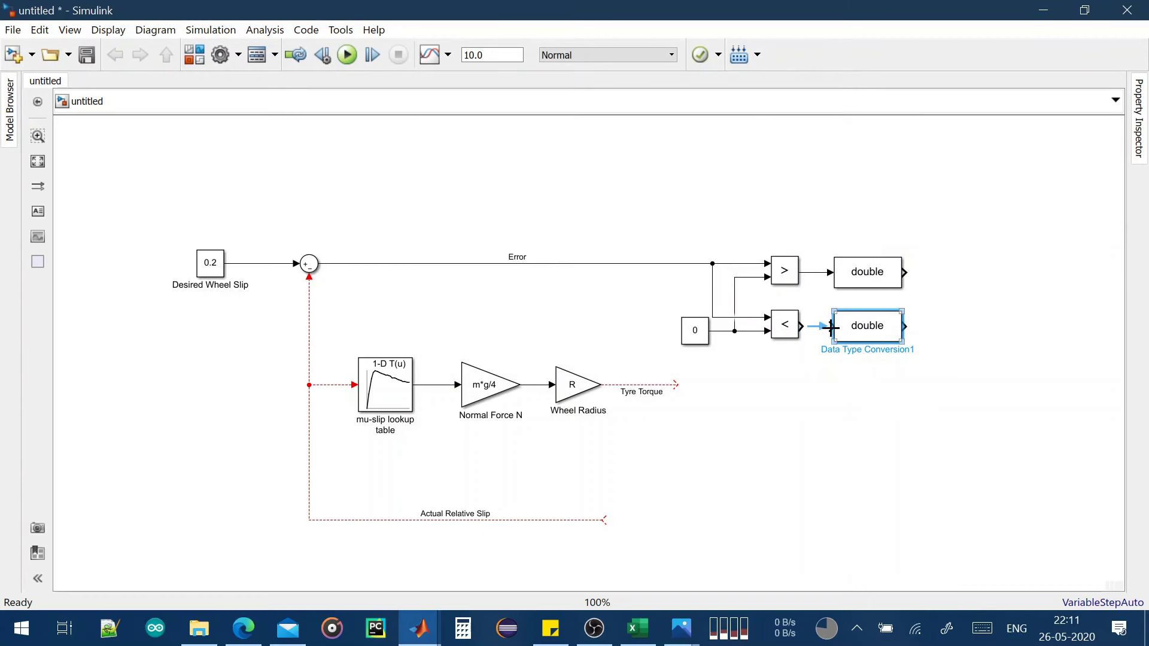
click(809, 333)
Add a Sum block to the right of the two double conversion blocks, vertically between them
double_click(941, 289)
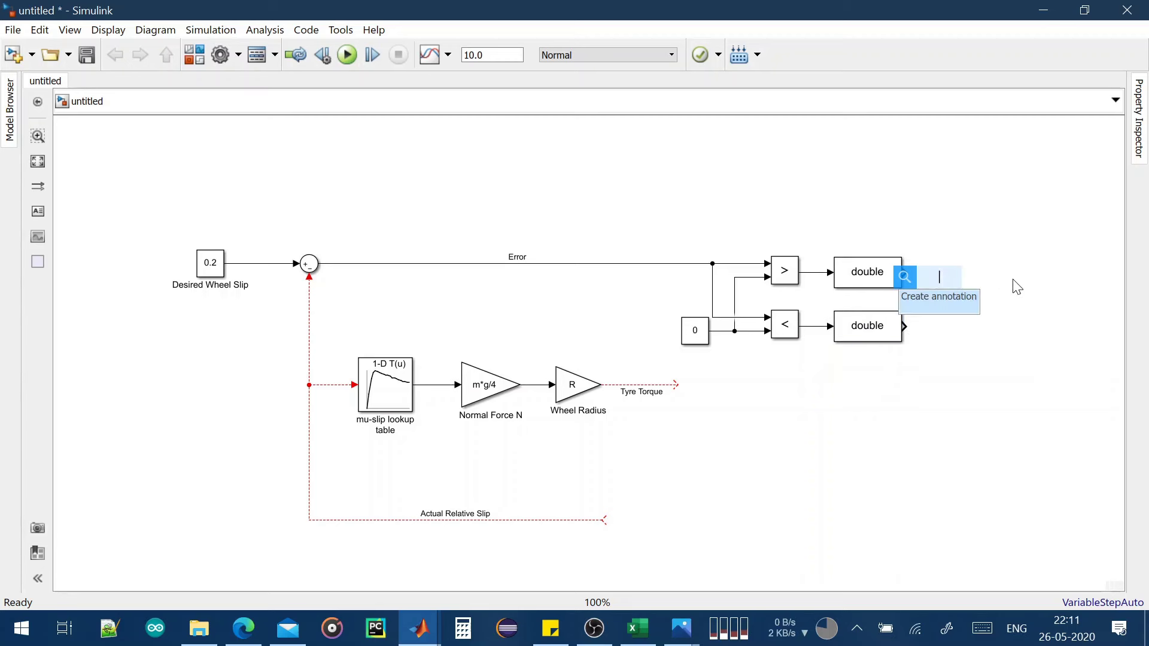
text(sum)
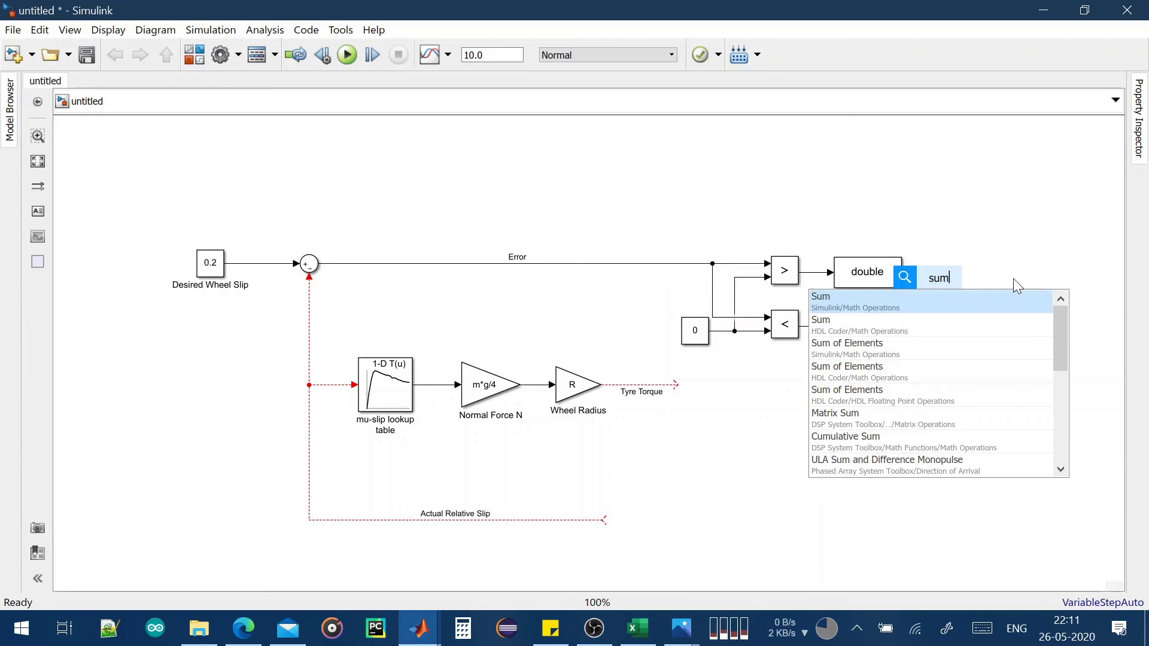
click(943, 308)
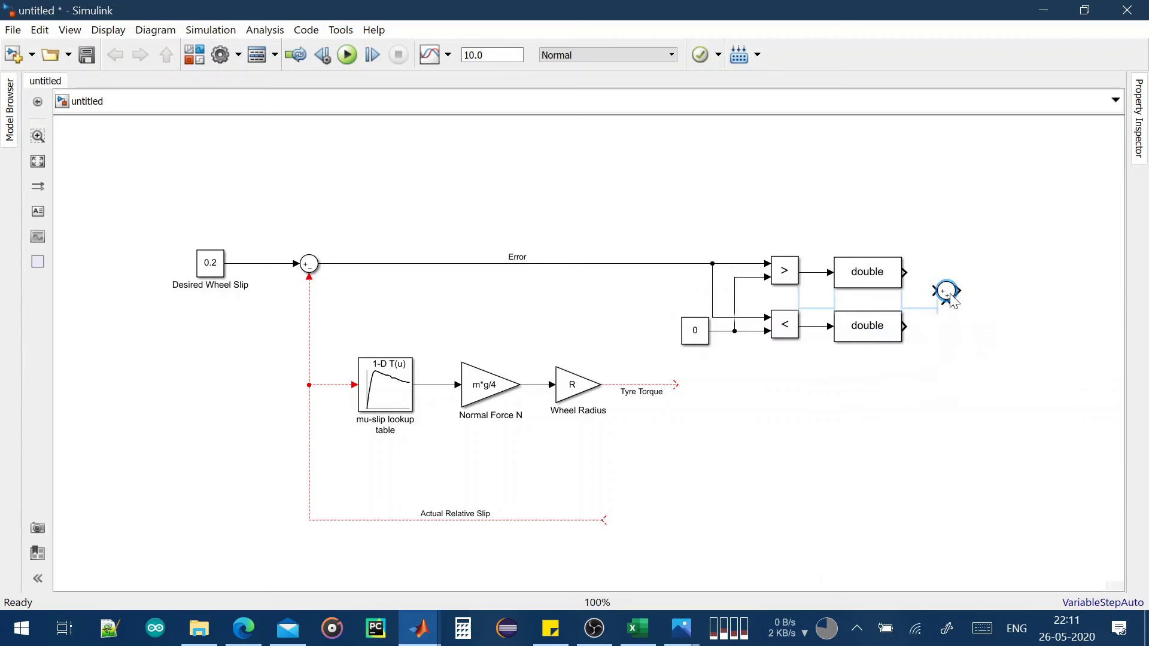
drag(952, 299, 965, 290)
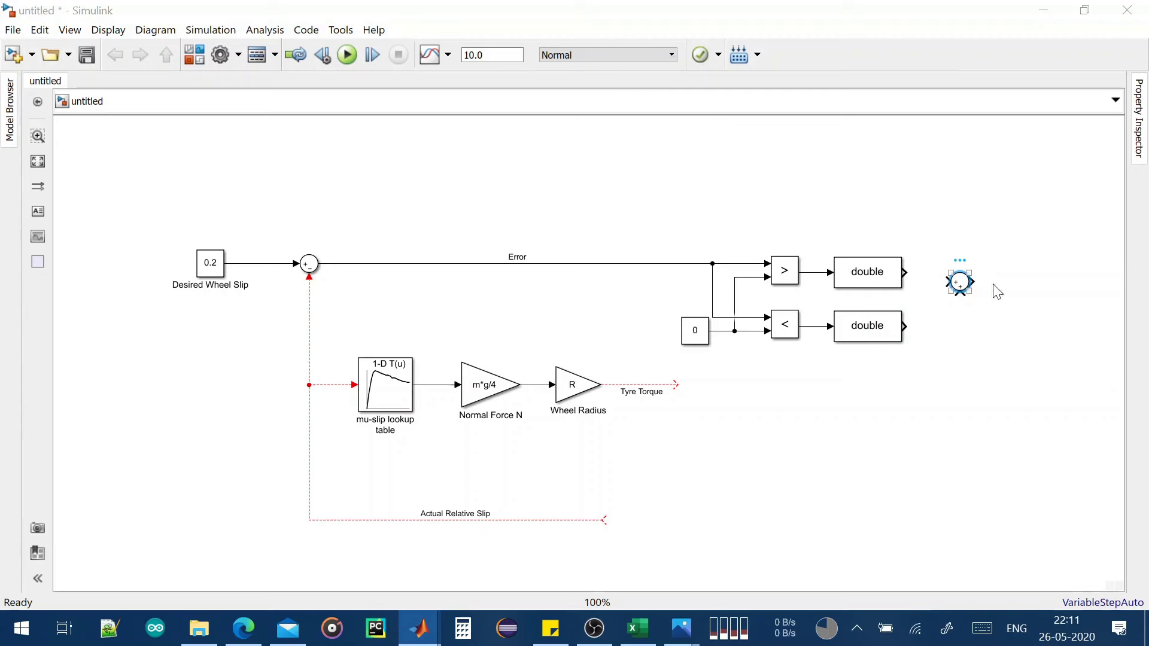
Set the new Sum block's list of signs to |+-
double_click(960, 282)
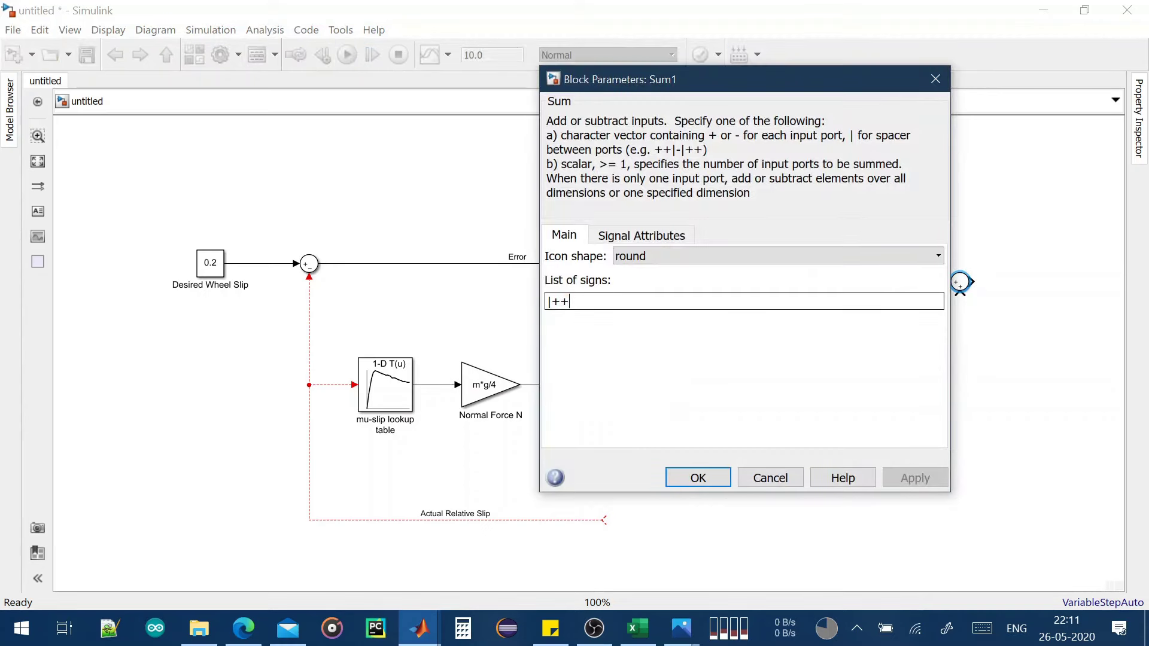
key(BackSpace)
text(-)
click(694, 477)
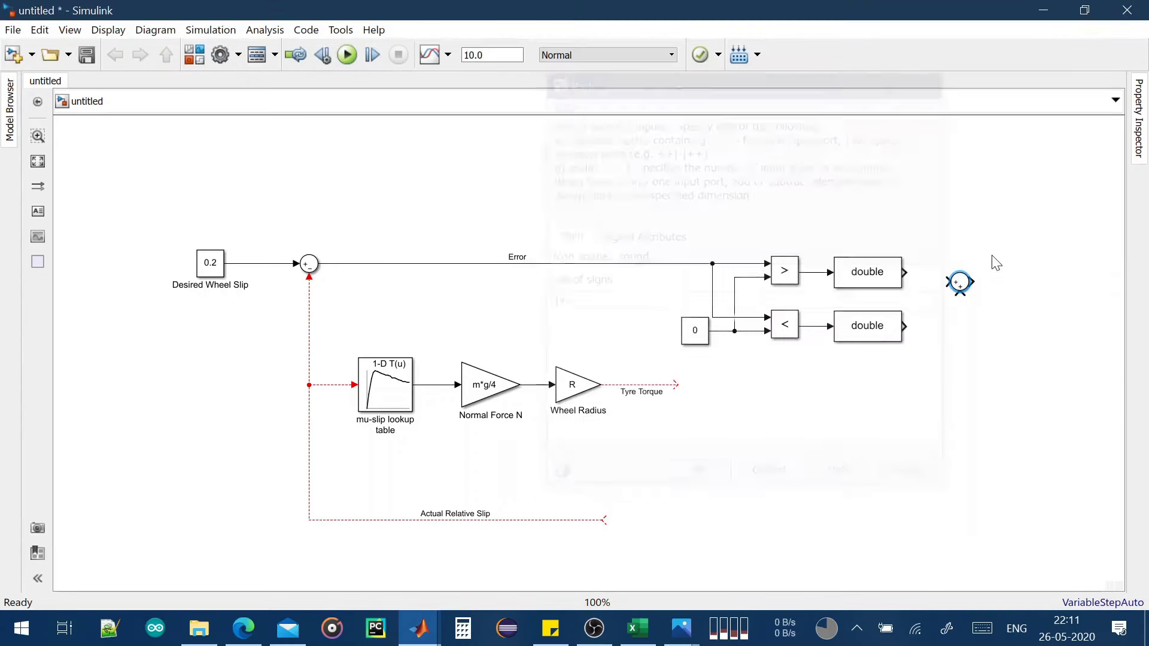
Connect both double conversion blocks to the new Sum block and label its extended output signal "OUT (+1/-1)"
drag(905, 272, 951, 281)
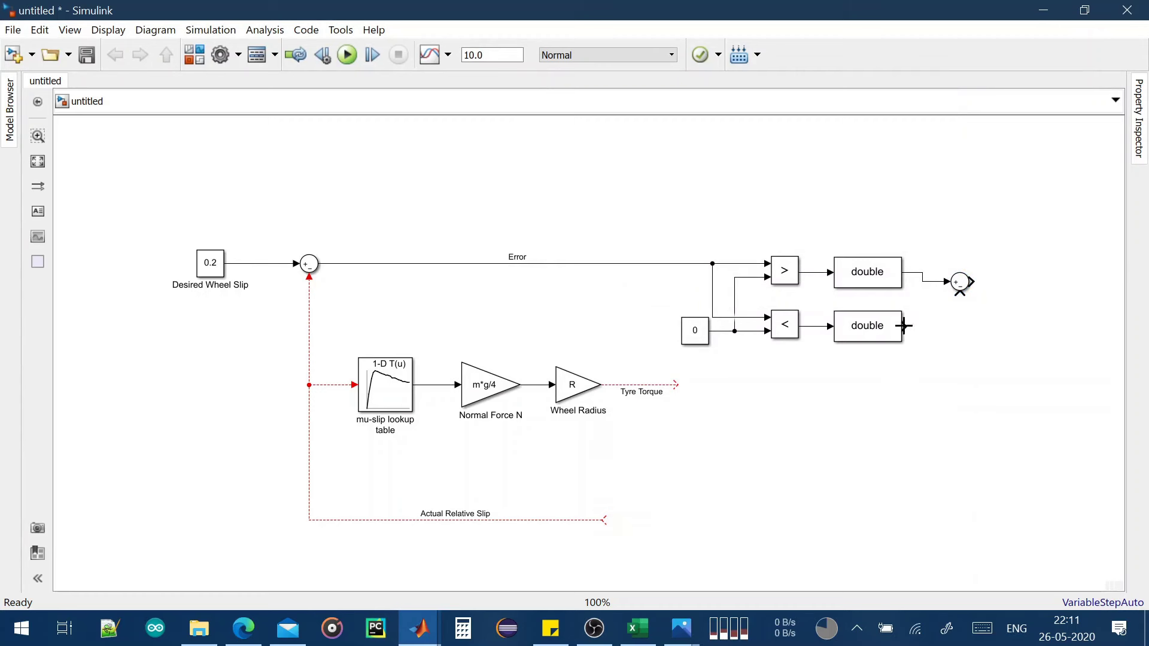
mouse_move(904, 326)
mouse_down()
mouse_move(962, 275)
mouse_move(1026, 272)
mouse_up()
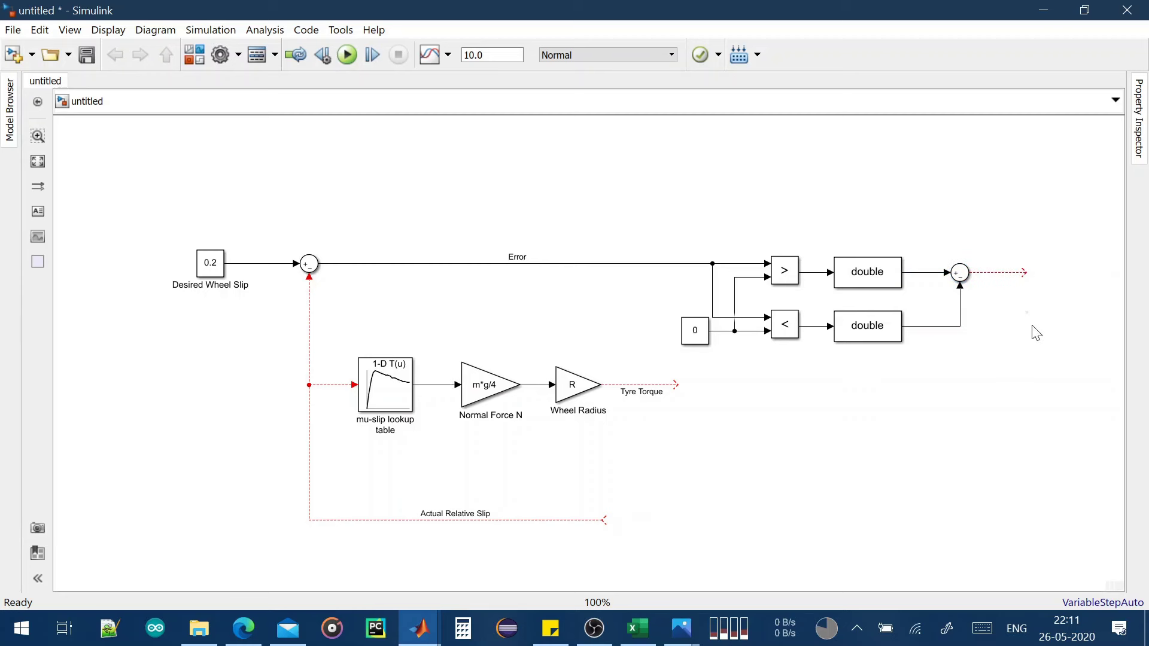
click(997, 274)
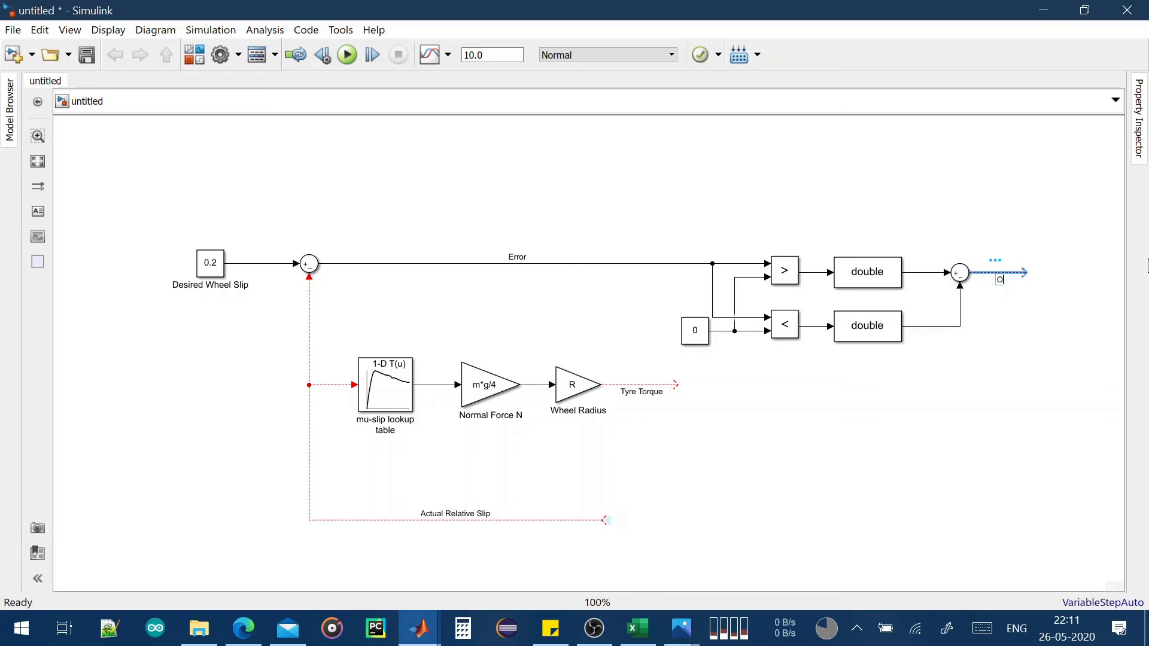
text(OUT ()
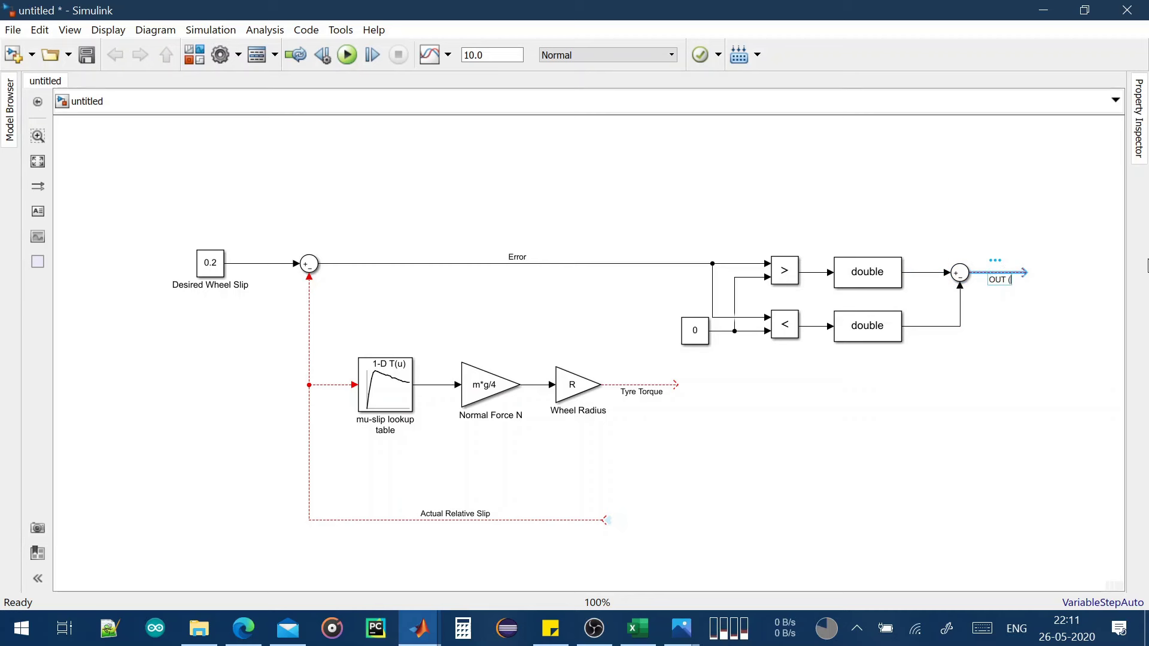
text(+1/-1))
click(1037, 356)
Create a subsystem from the zero constant, both comparison blocks, both double conversion blocks and their Sum block
scroll(991, 311, up, 1)
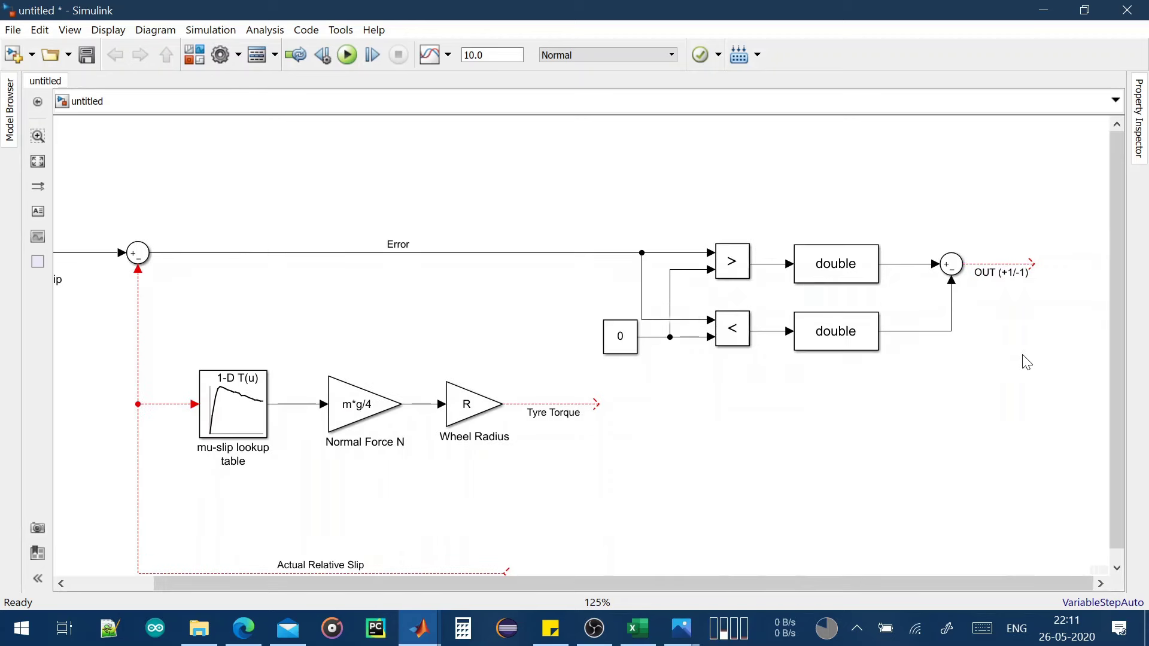
drag(1013, 393, 593, 207)
right_click(832, 278)
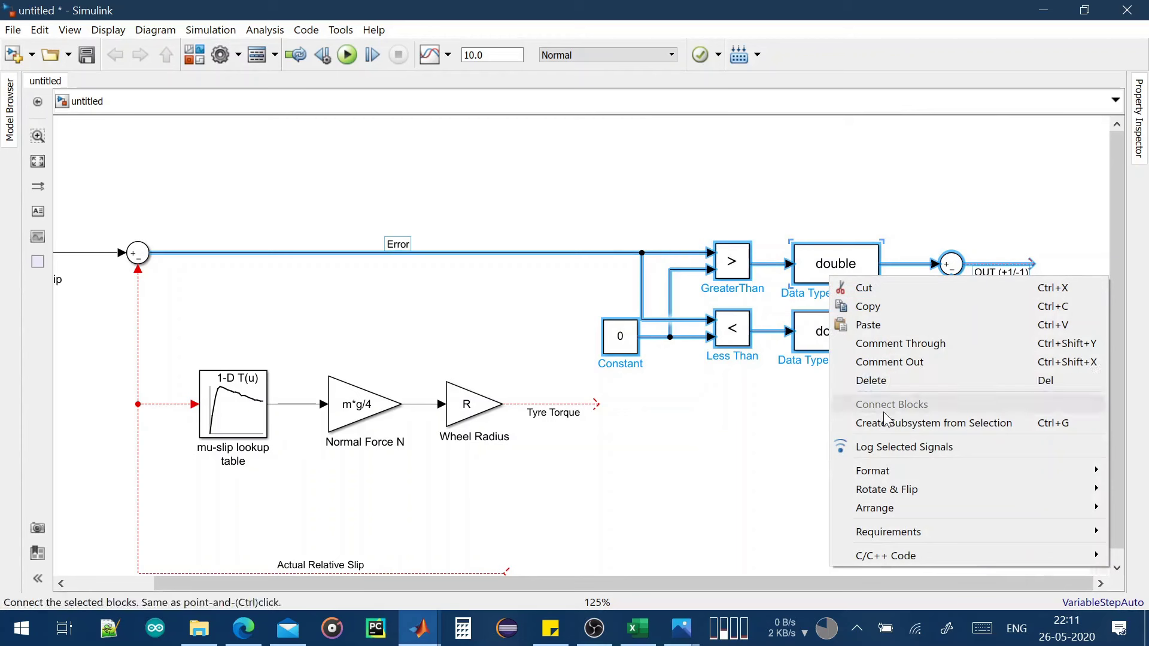
click(897, 424)
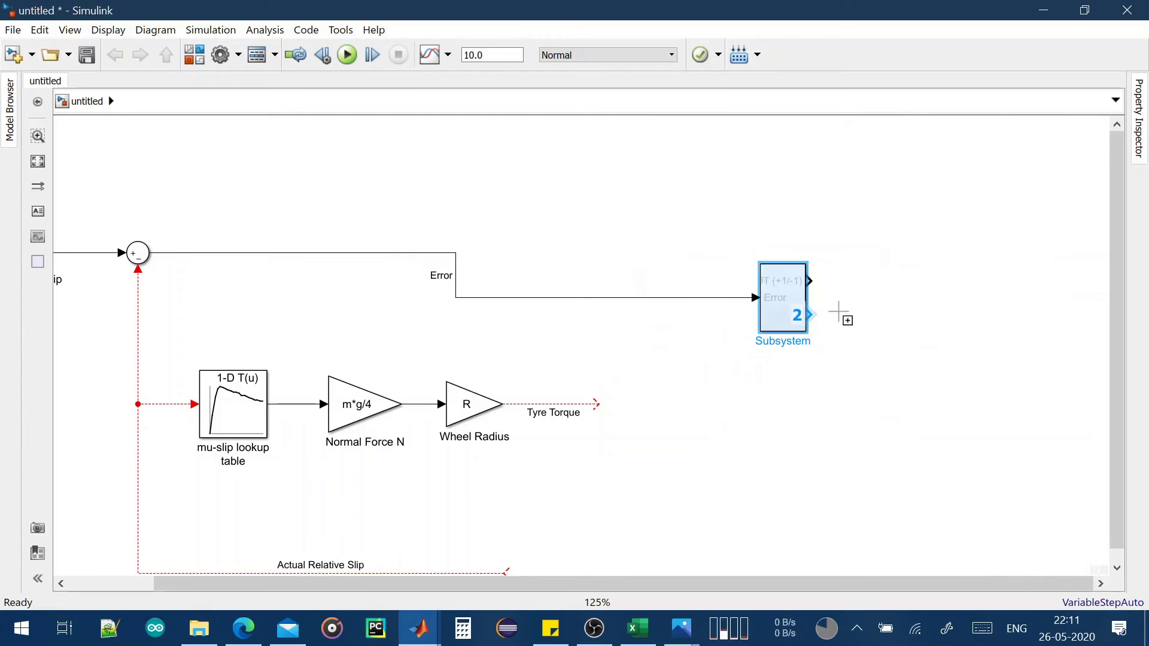
Enlarge the subsystem block, straighten its incoming Error line by moving it, and check its contents before returning to the top level
drag(808, 264, 897, 250)
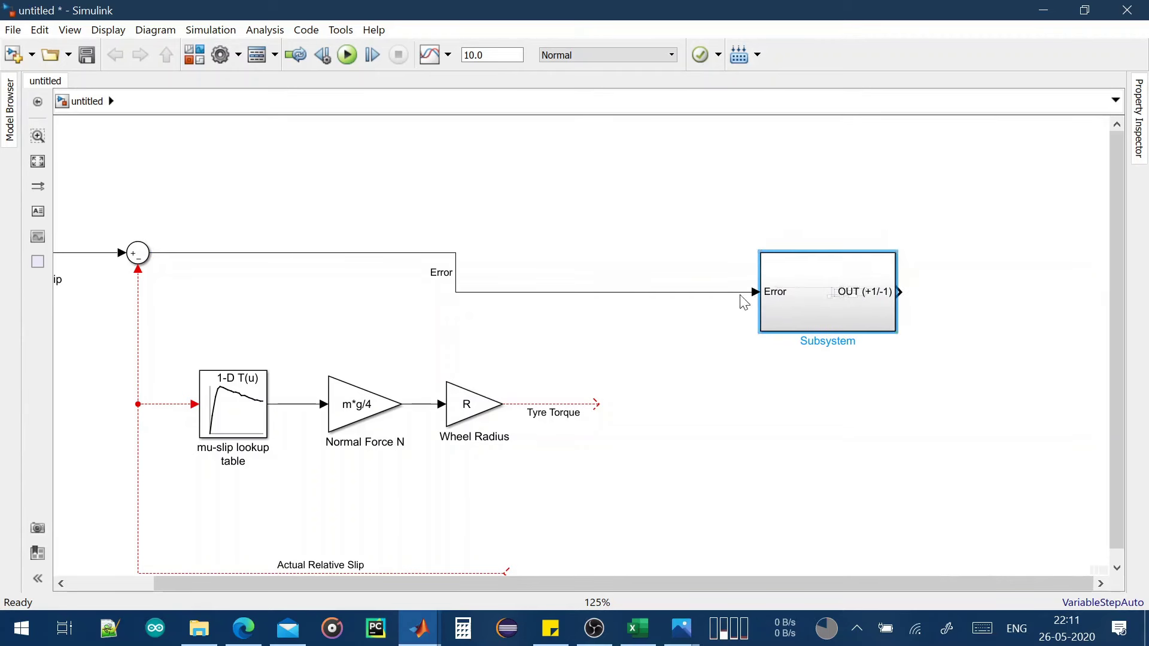
drag(803, 300, 742, 265)
double_click(735, 278)
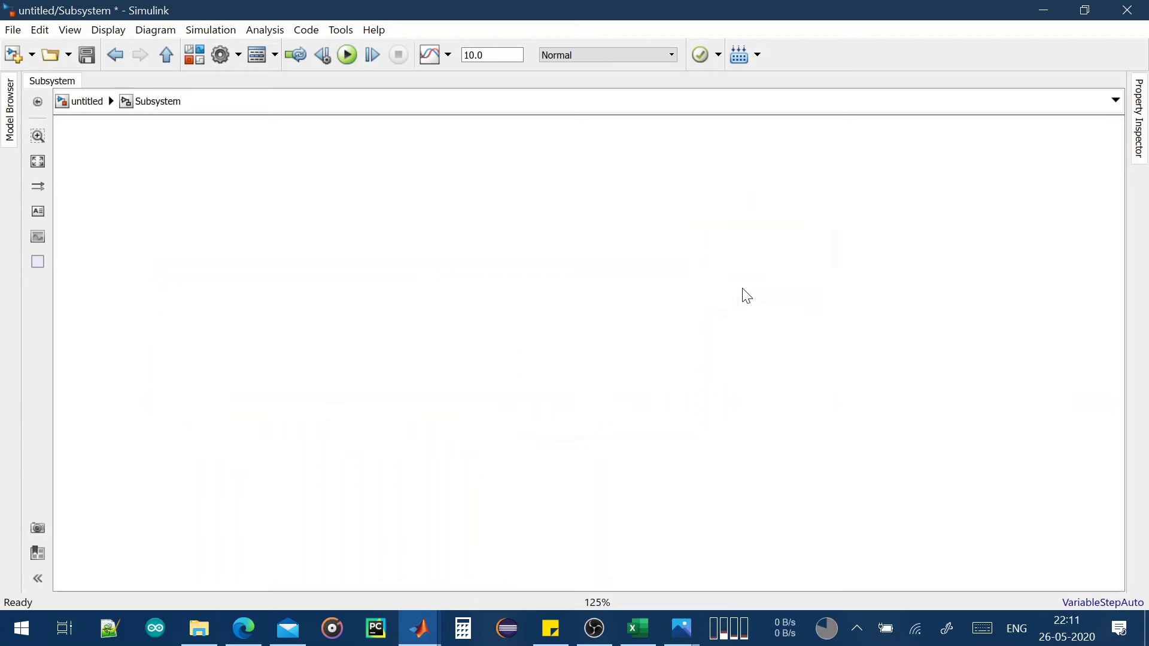
click(84, 105)
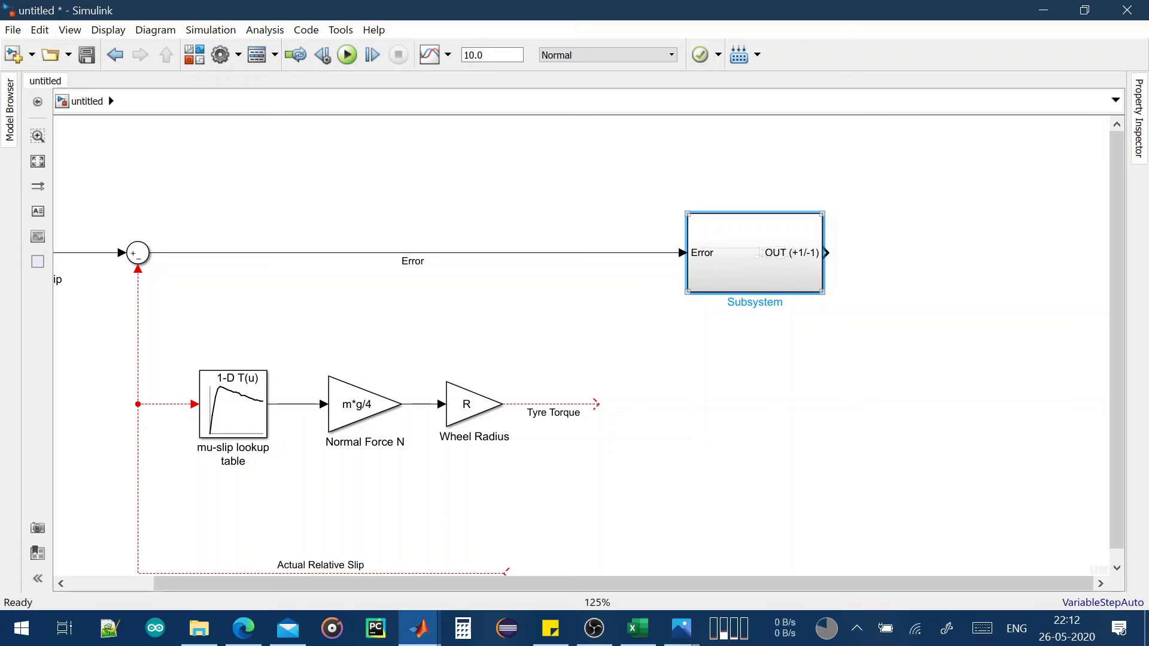
Rename the subsystem as "Bang-Bang controller"
double_click(737, 302)
text(Bang-Bang controller)
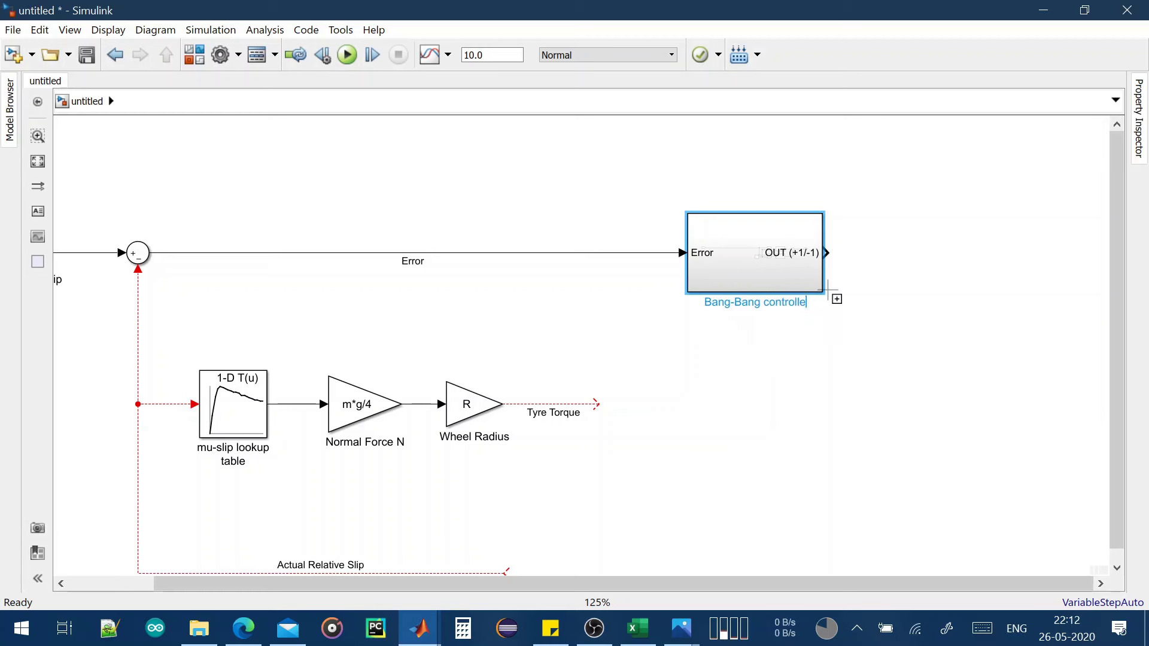
click(836, 355)
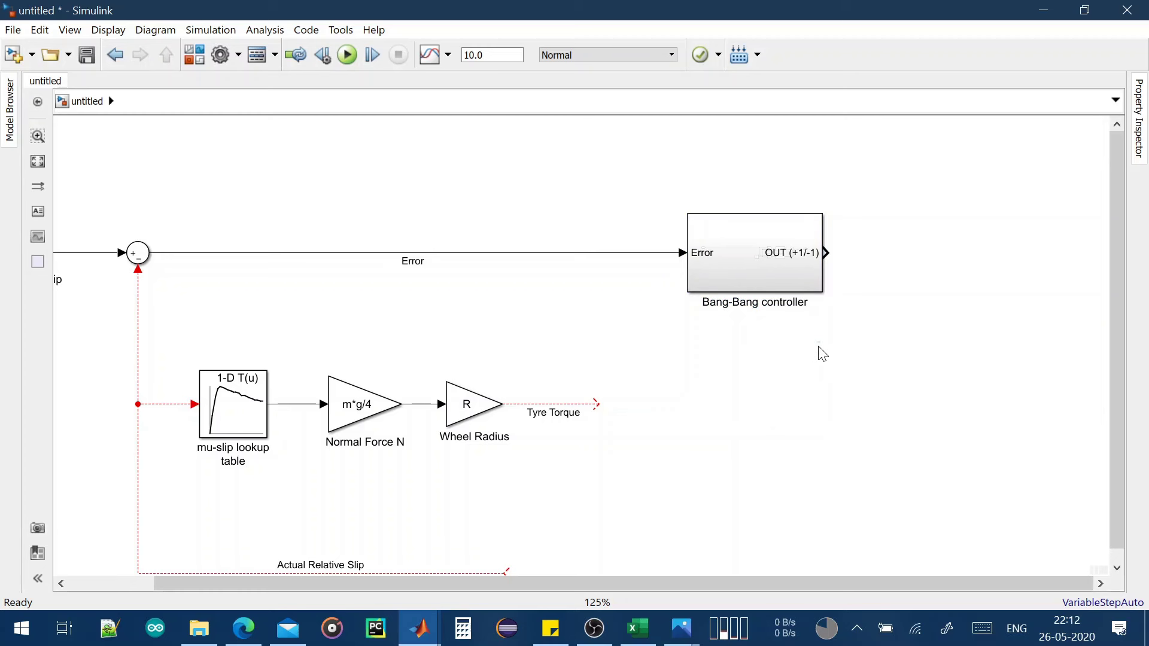
Shift the Bang-Bang controller block slightly left along the Error line and make it narrower
click(761, 280)
drag(762, 280, 738, 275)
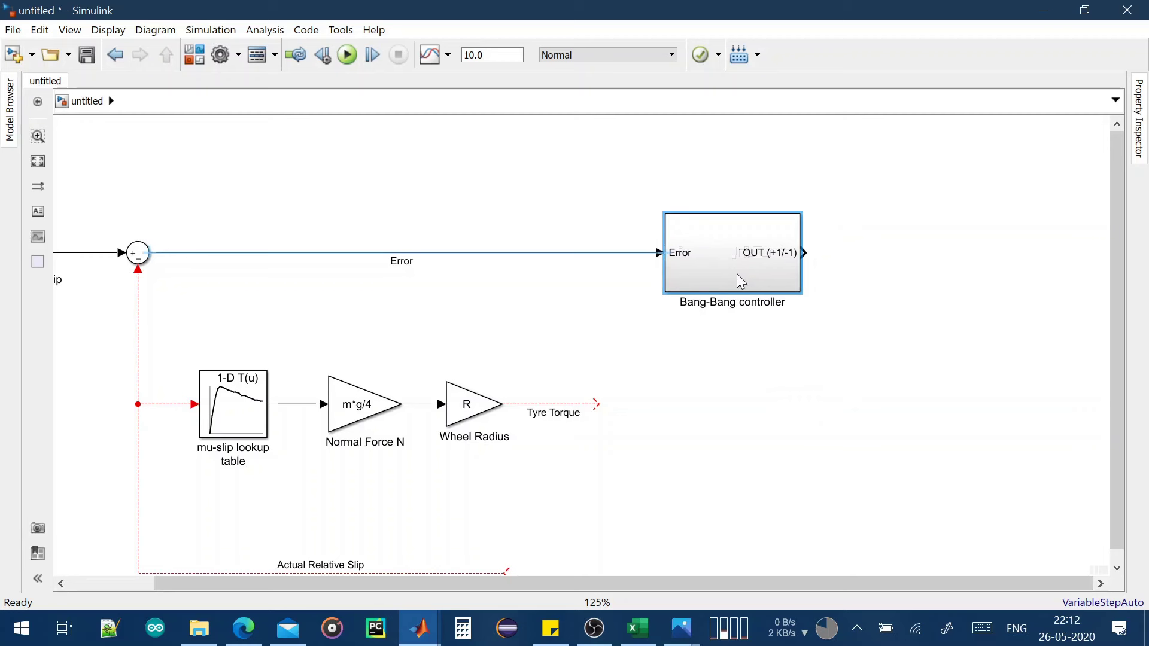
drag(801, 292, 768, 291)
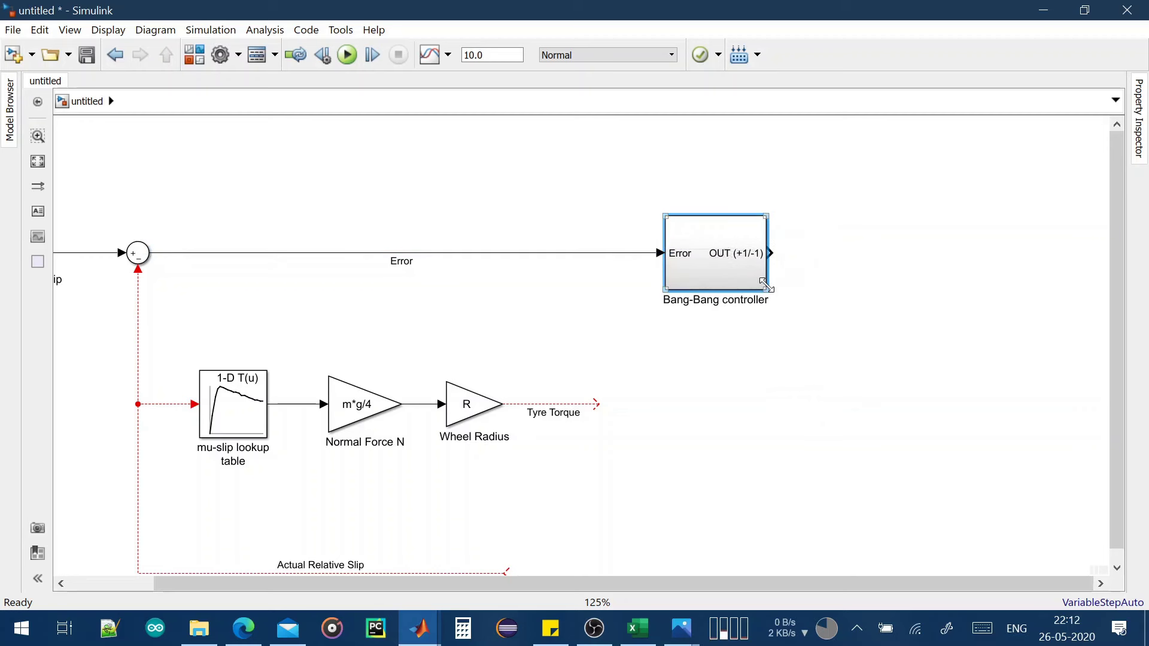
click(844, 308)
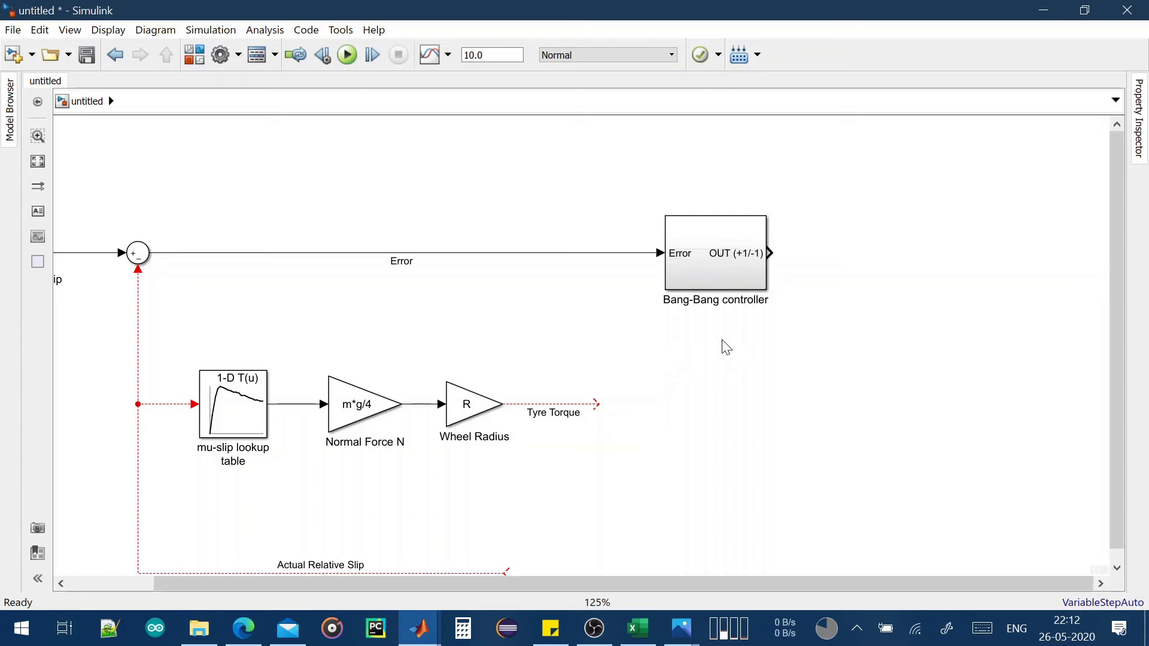
Add a Transfer Fcn block to the right of the Bang-Bang controller, level with its output
double_click(831, 262)
text(tr)
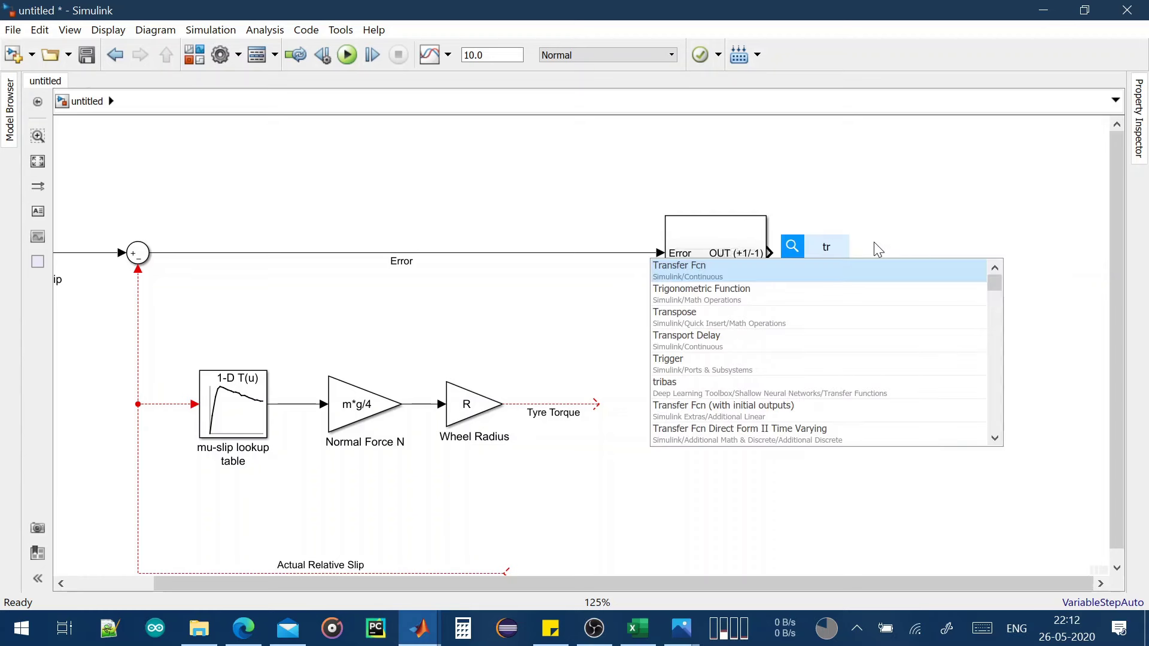
text(ans)
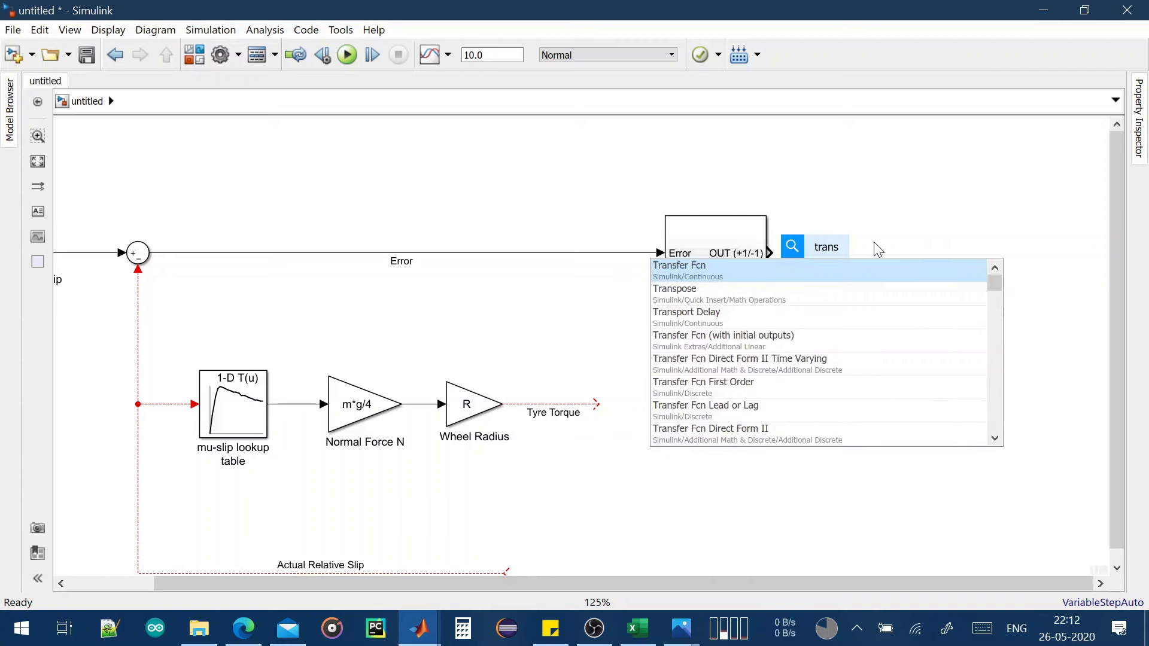
text(fer)
key(Return)
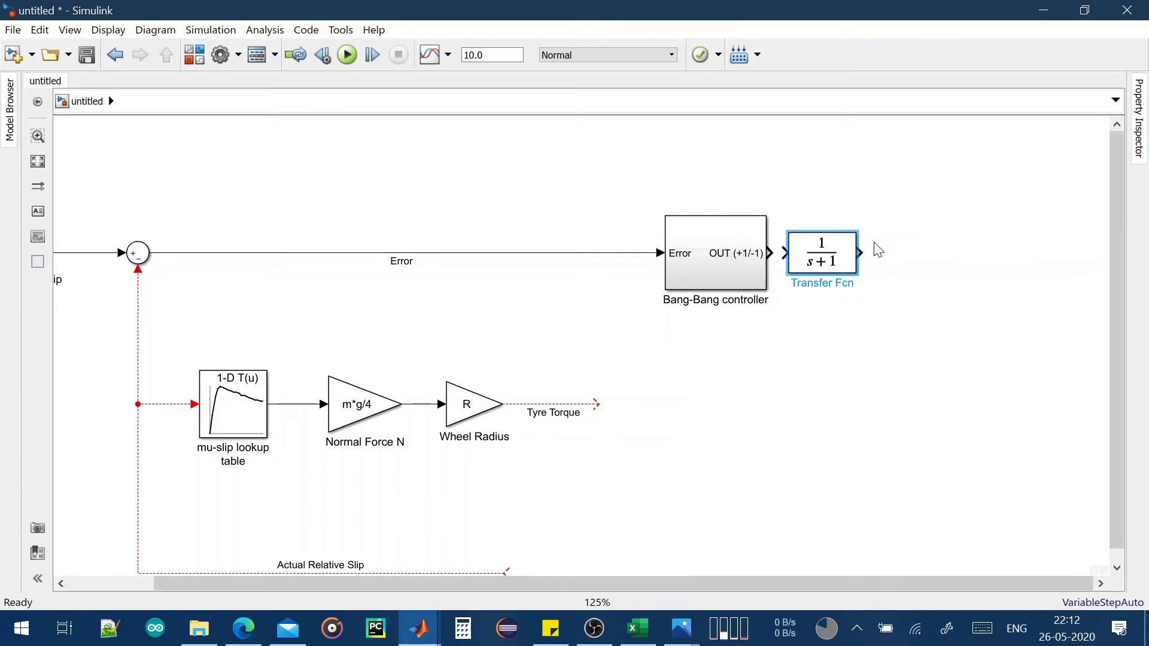
Set the Transfer Fcn block's numerator coefficients to [100] and its denominator coefficients to [0.01 1]
double_click(814, 272)
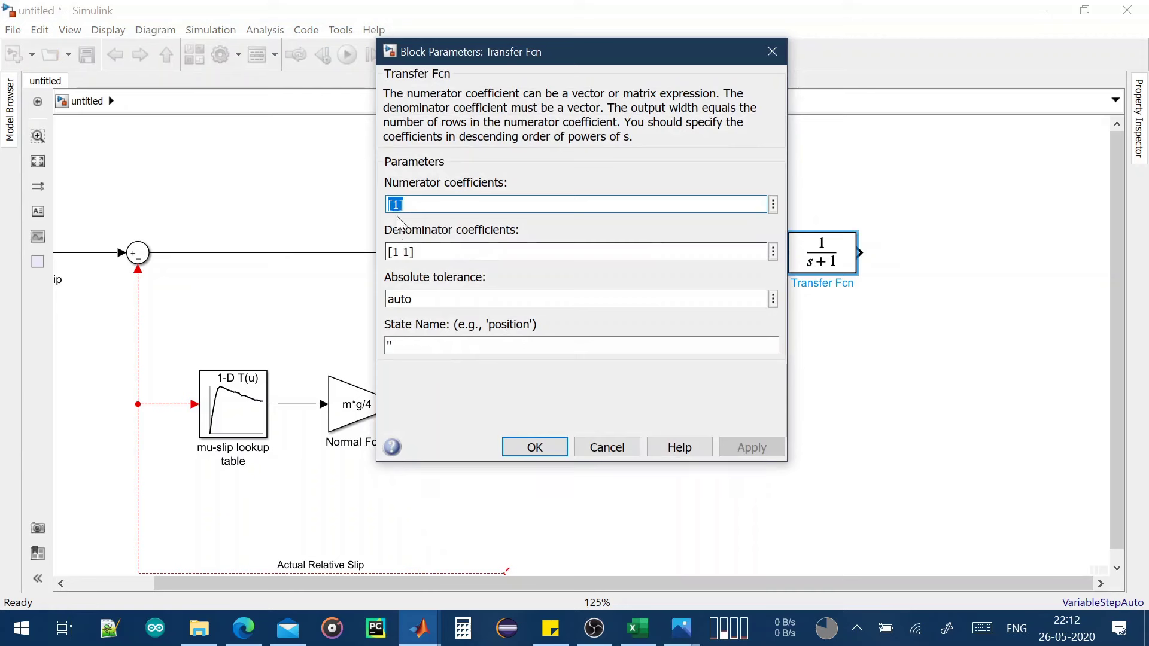
text(00)
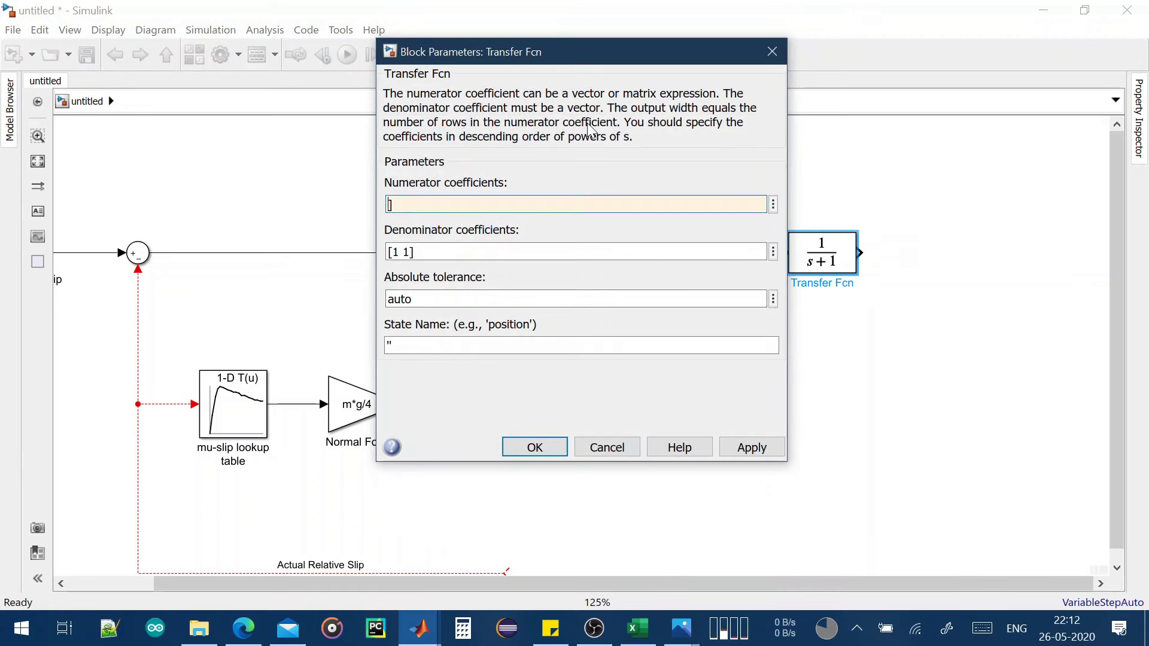
key(Tab)
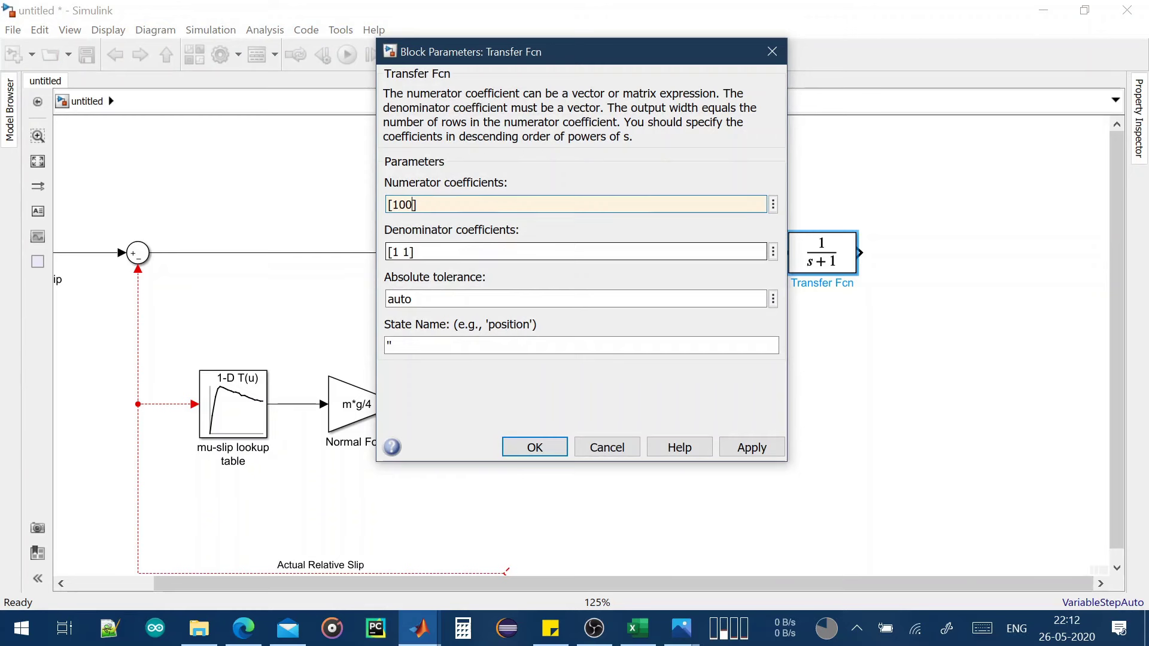
click(411, 252)
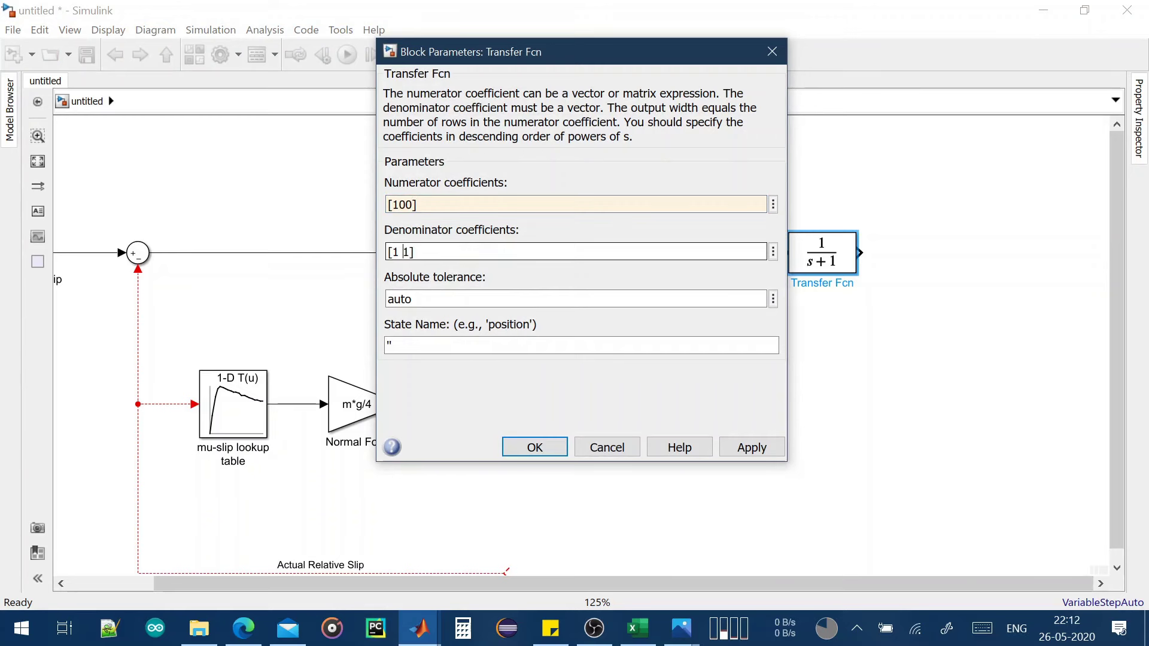
text(0.0)
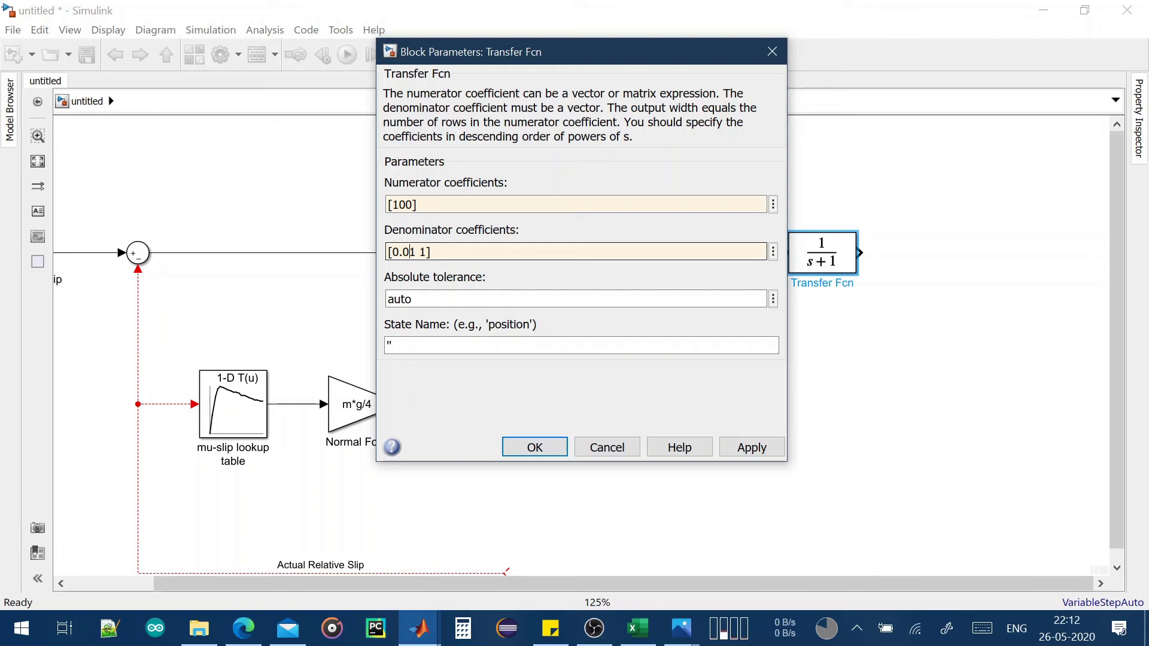
click(541, 450)
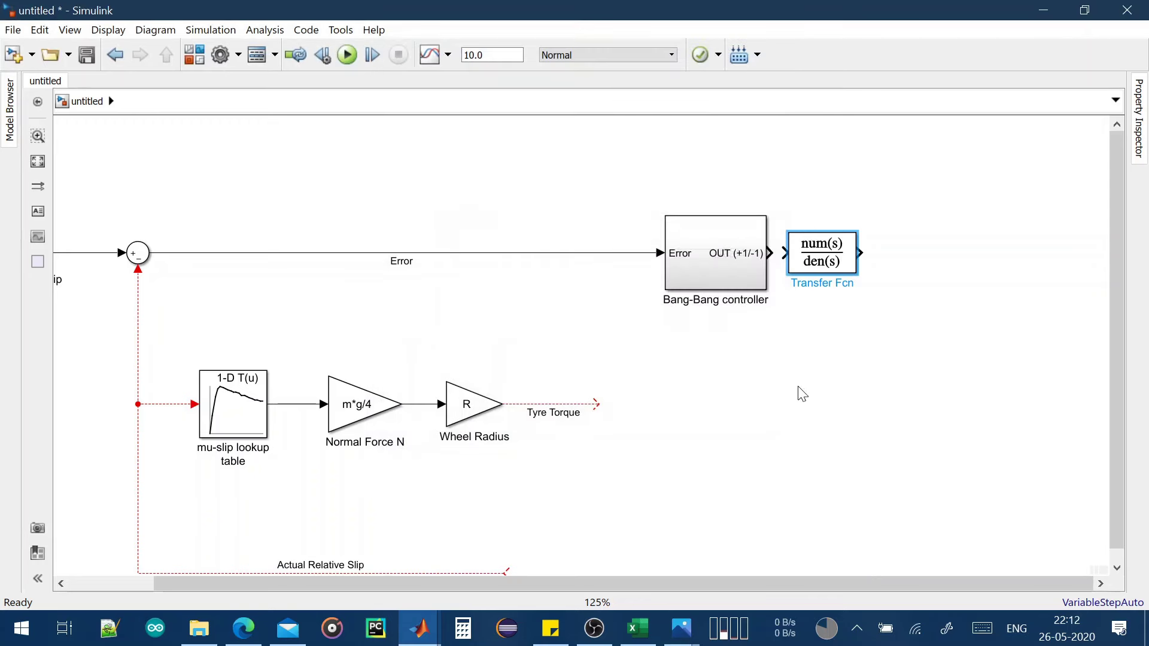
Connect the Transfer Fcn block to the Bang-Bang controller's output, rename it "Hydraulic lag" and place it close to the controller
drag(849, 267, 877, 267)
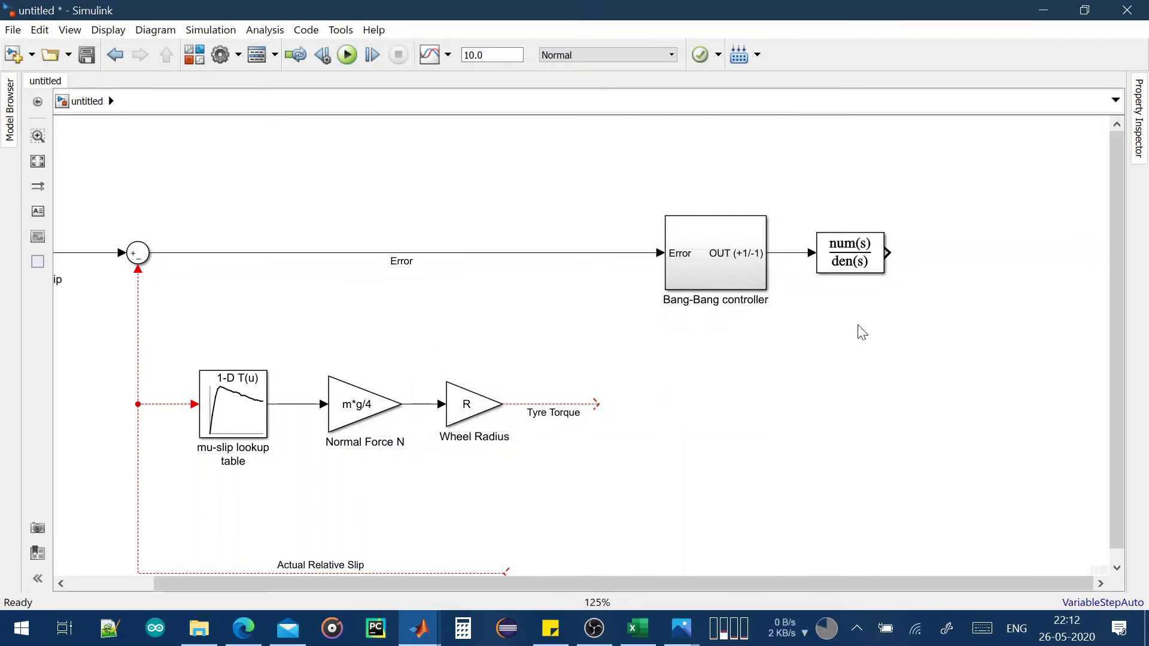
double_click(839, 282)
key(Right)
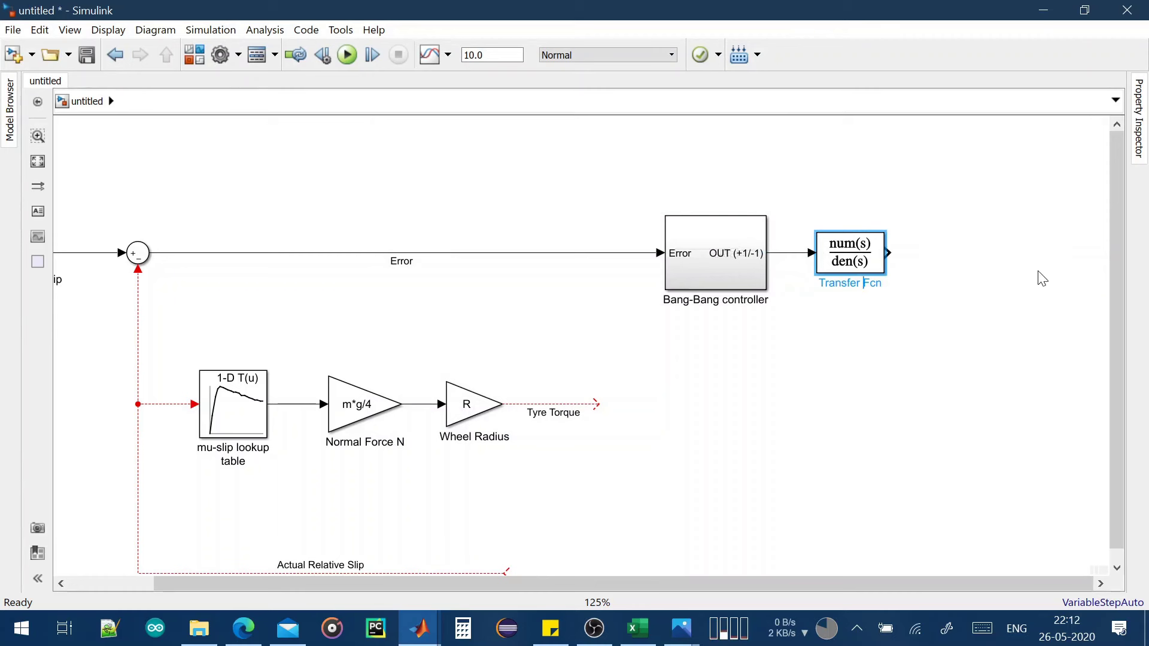
key(Right)
key(Right)
key(BackSpace)
key(BackSpace)
key(BackSpace)
key(BackSpace)
key(BackSpace)
key(BackSpace)
key(BackSpace)
key(BackSpace)
key(BackSpace)
key(BackSpace)
key(BackSpace)
text(Hydraulic lag)
click(887, 401)
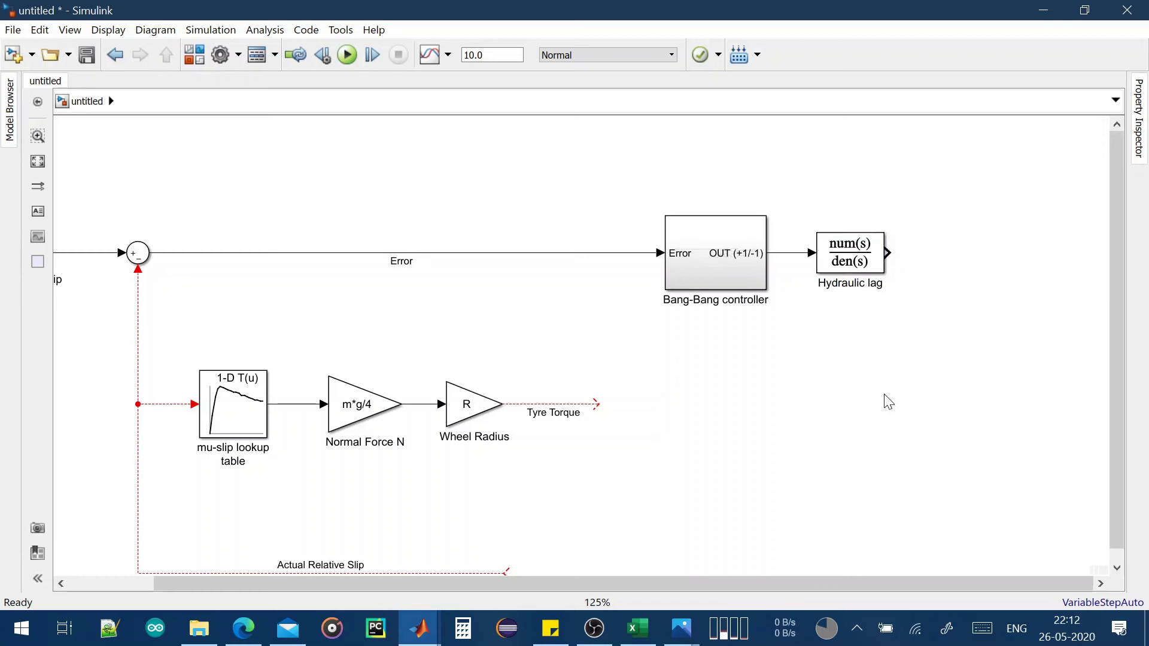
drag(859, 271, 848, 272)
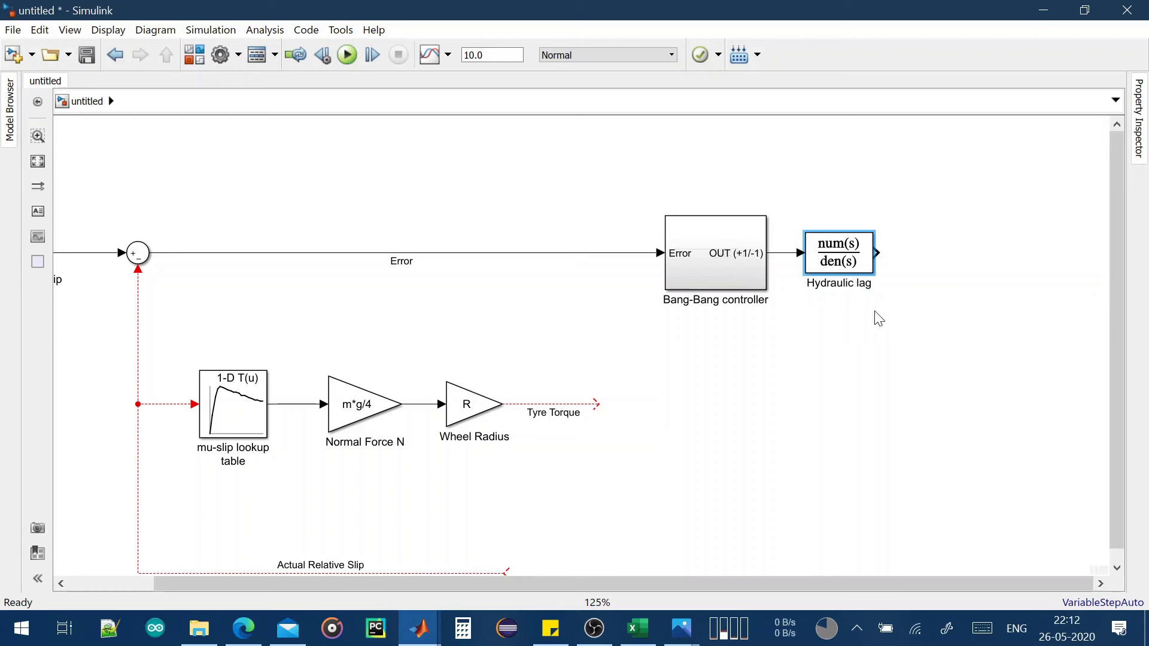
click(887, 337)
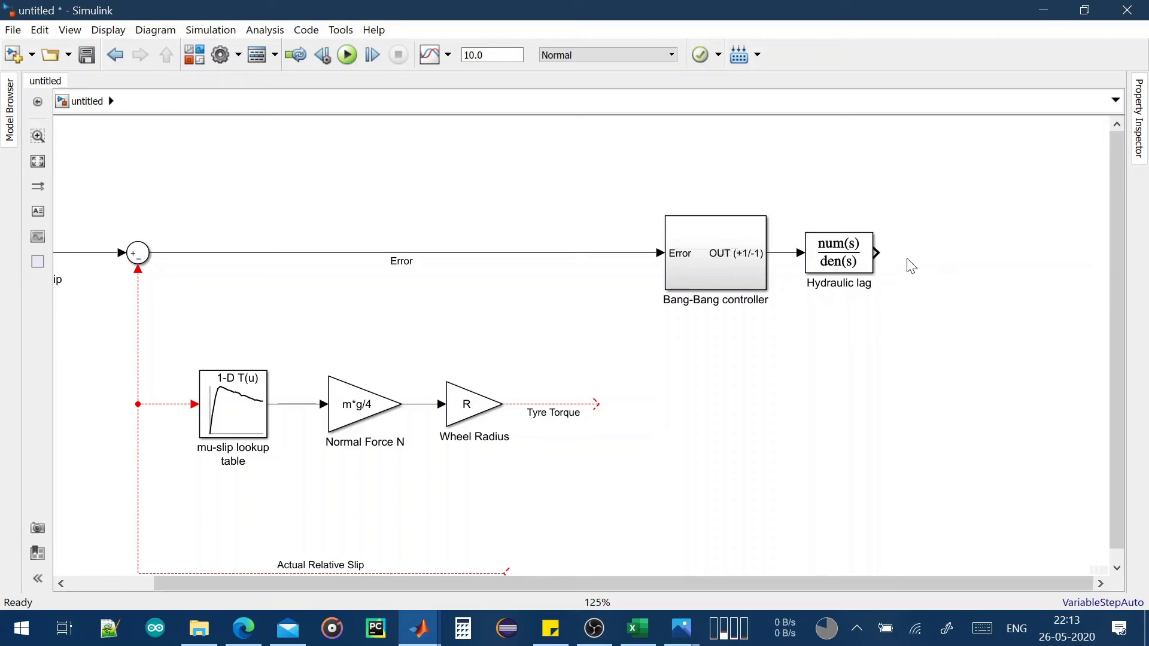
Add an Integrator Limited block after the Hydraulic lag block and draw an output line from it labelled "Braking Torque"
double_click(913, 259)
text(int)
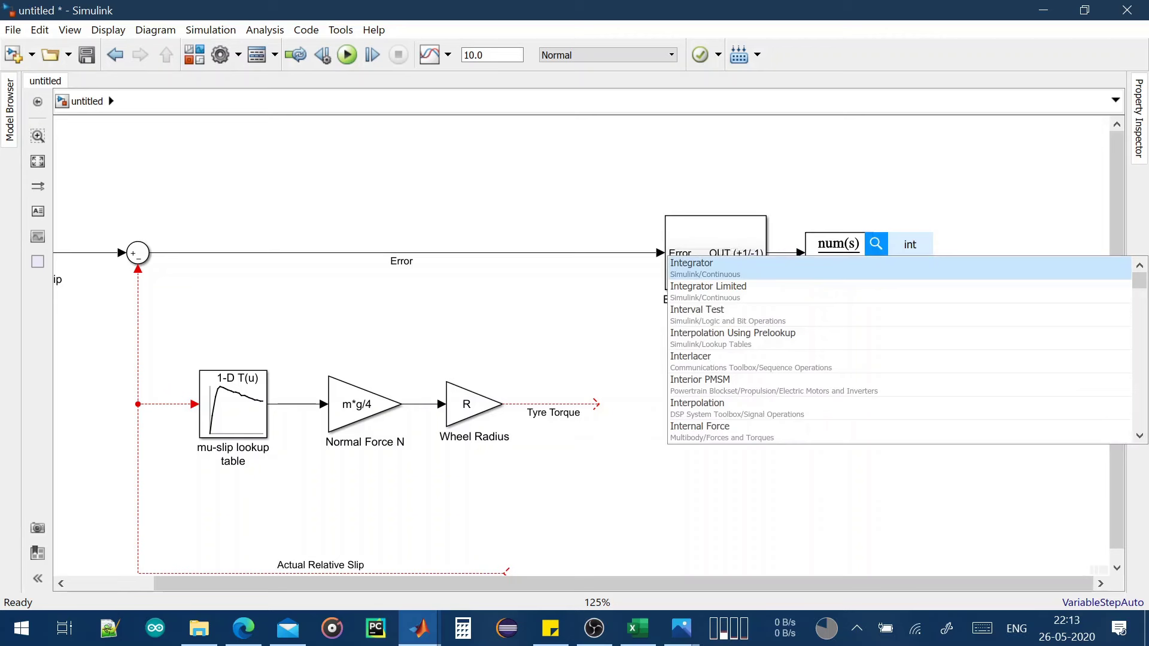
text(eg)
click(901, 288)
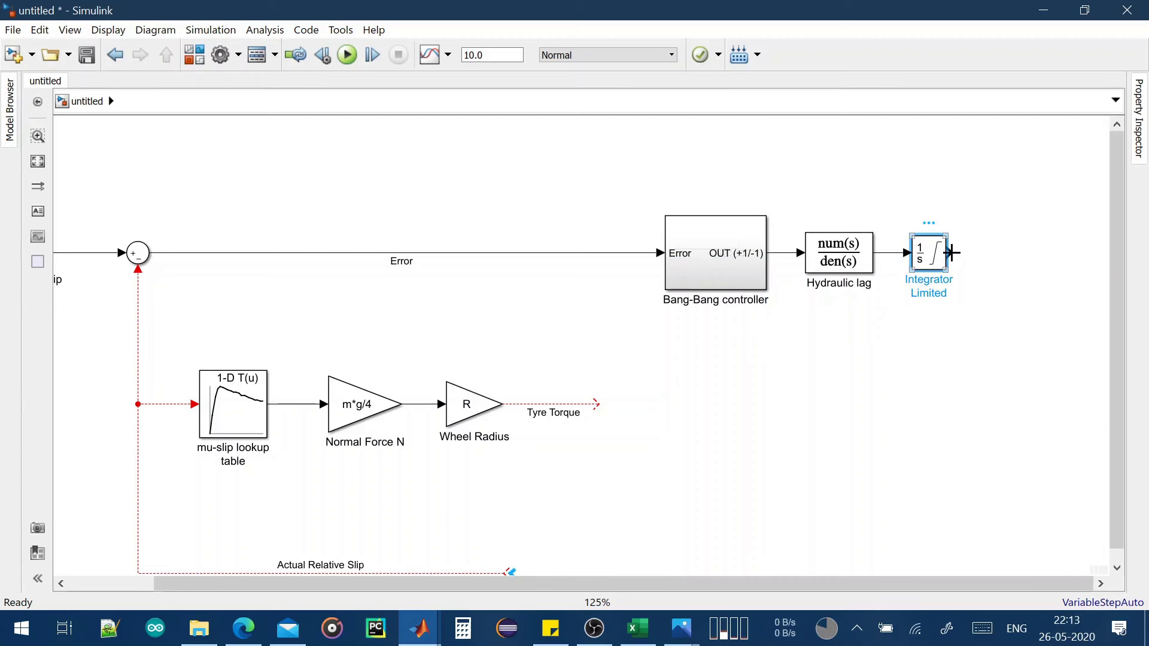
drag(947, 263, 1044, 253)
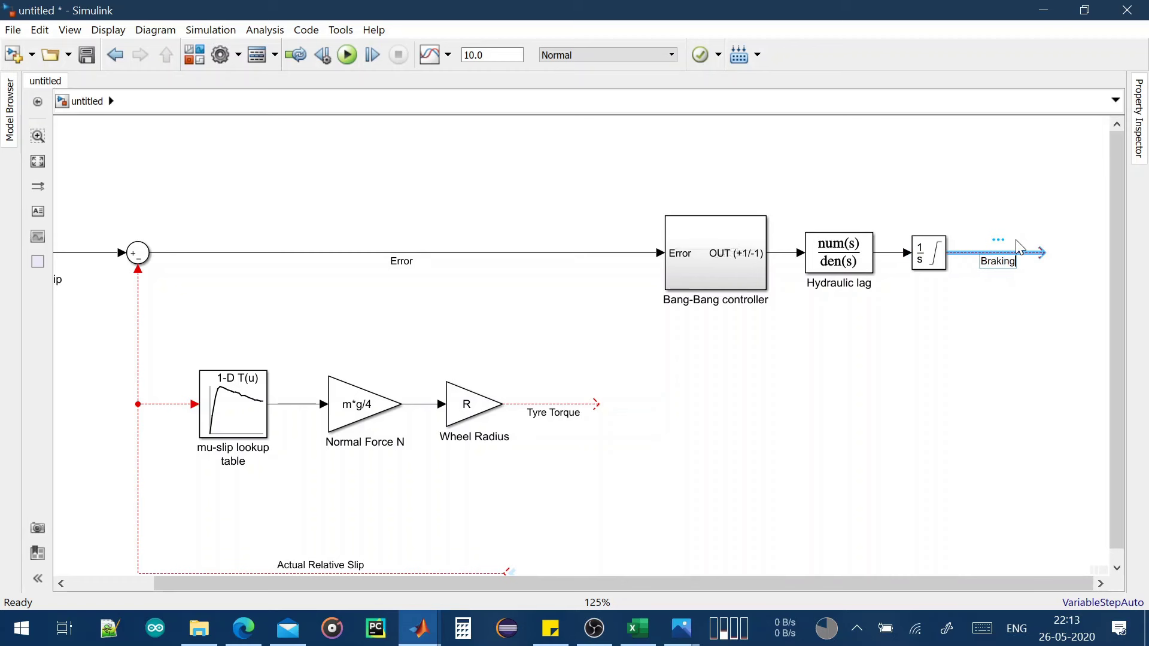
text(Torque)
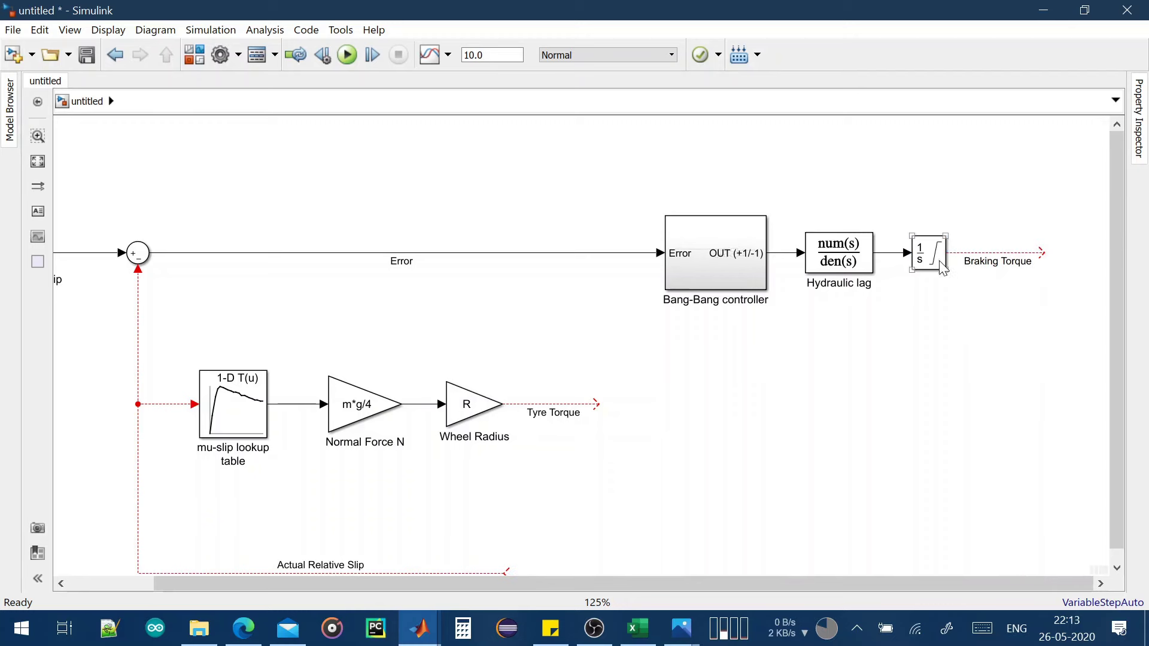
Set the upper saturation limit of the Braking Torque integrator to 1000
double_click(929, 255)
double_click(515, 195)
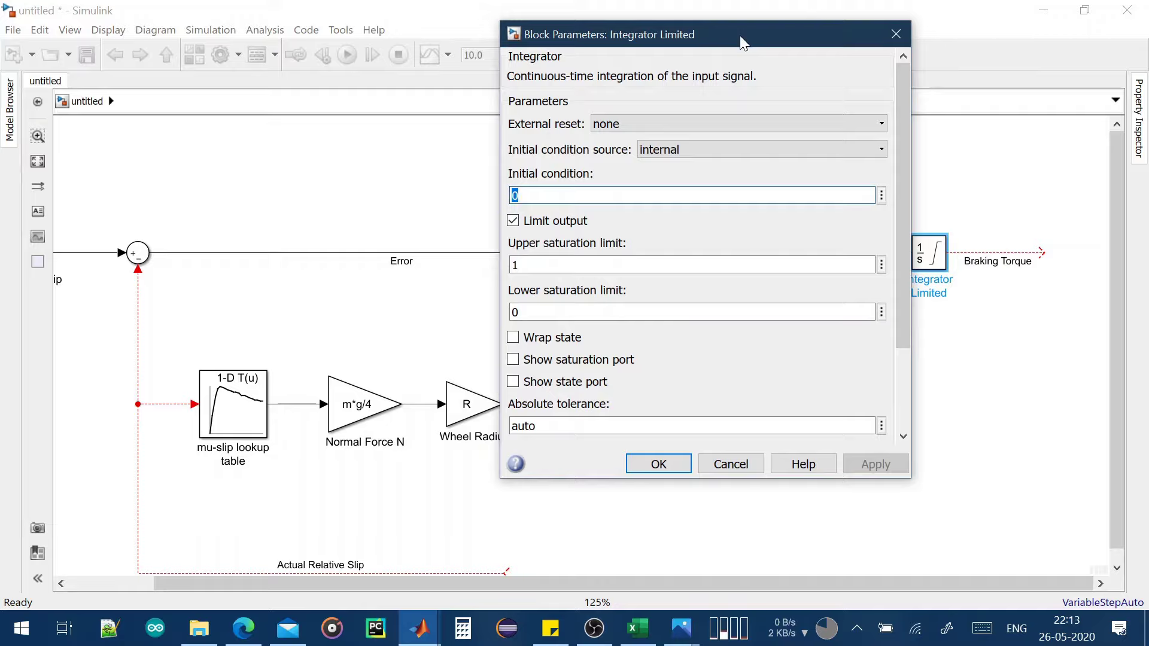
drag(741, 37, 380, 43)
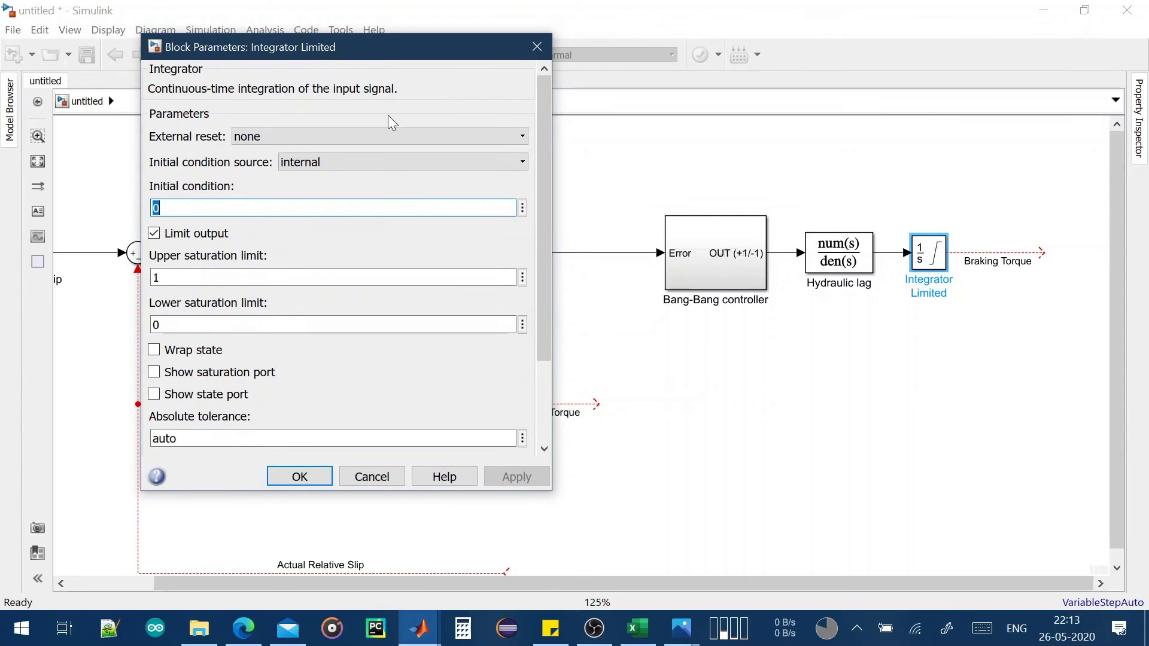
click(163, 277)
drag(161, 278, 133, 269)
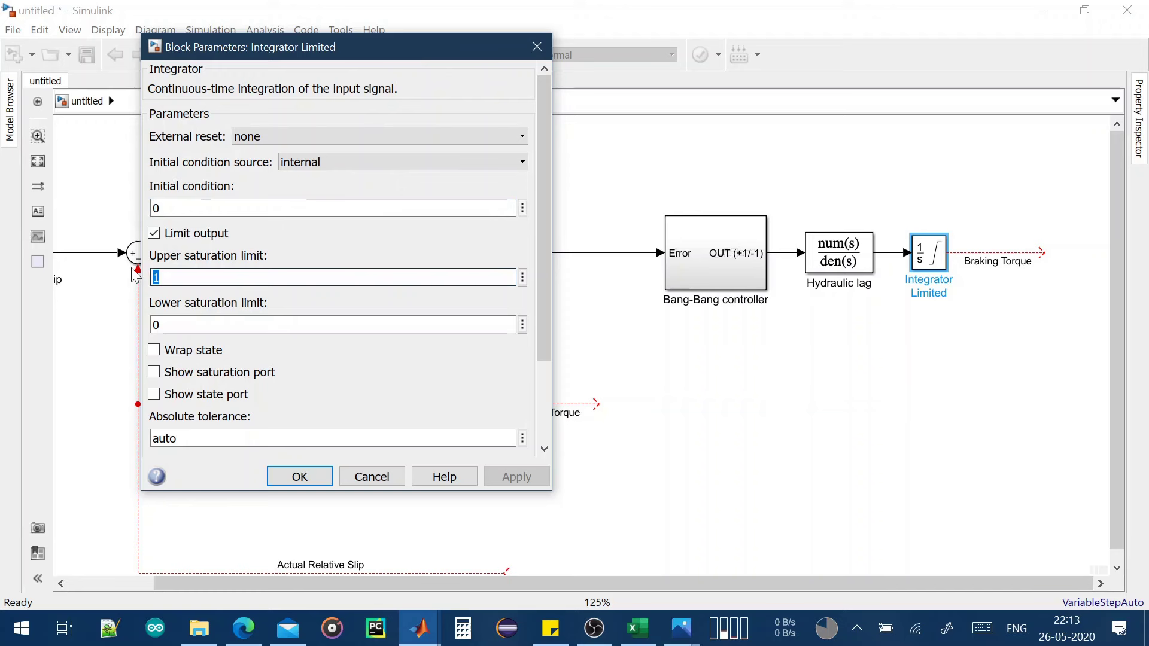
text(1000)
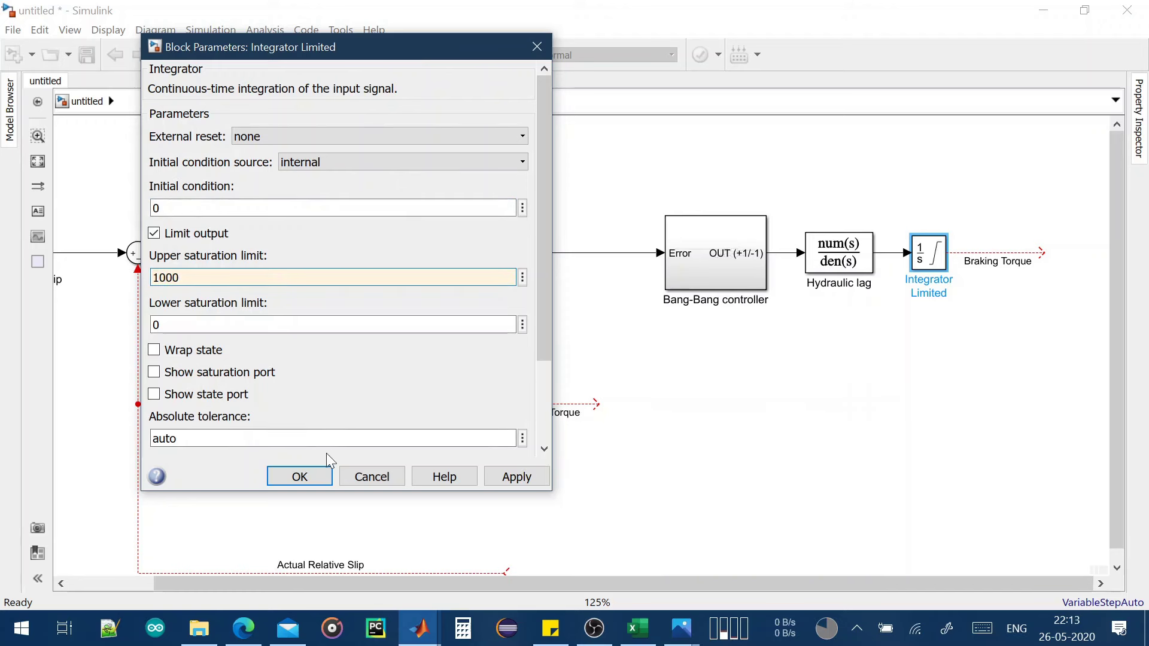
click(300, 476)
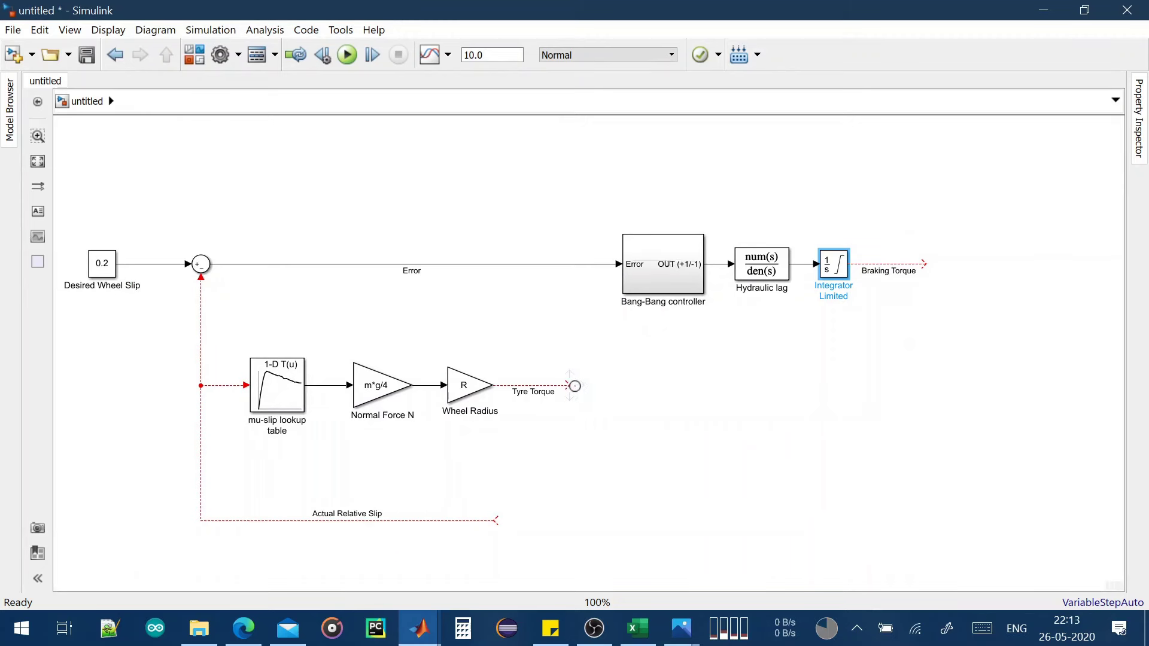
Extend the Tyre Torque line horizontally until it ends below the end of the Braking Torque line
drag(568, 385, 924, 386)
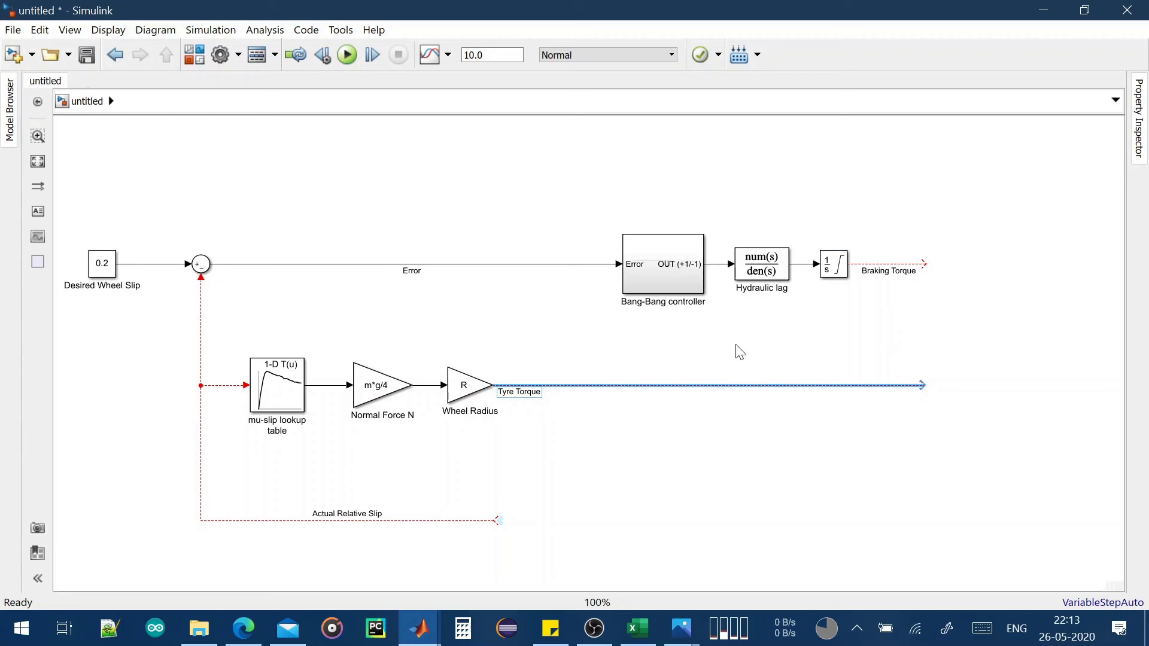
scroll(724, 338, down, 1)
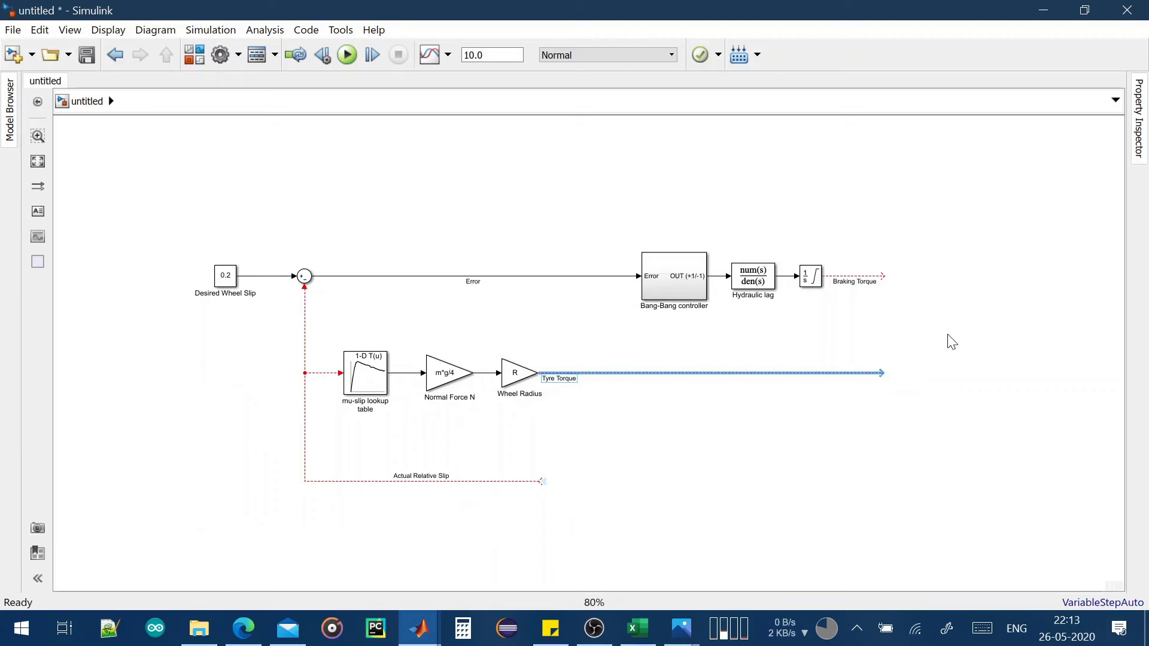
scroll(933, 342, up, 1)
scroll(892, 304, down, 1)
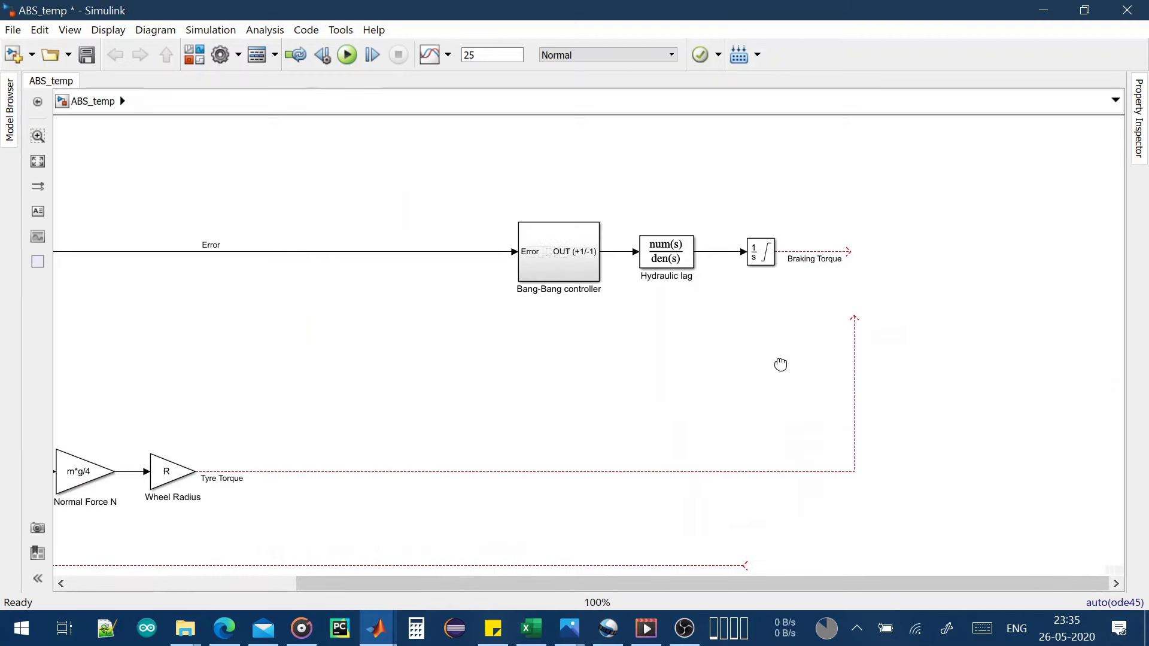
Add a Sum block just beyond the open end of the Braking Torque line
drag(780, 364, 890, 343)
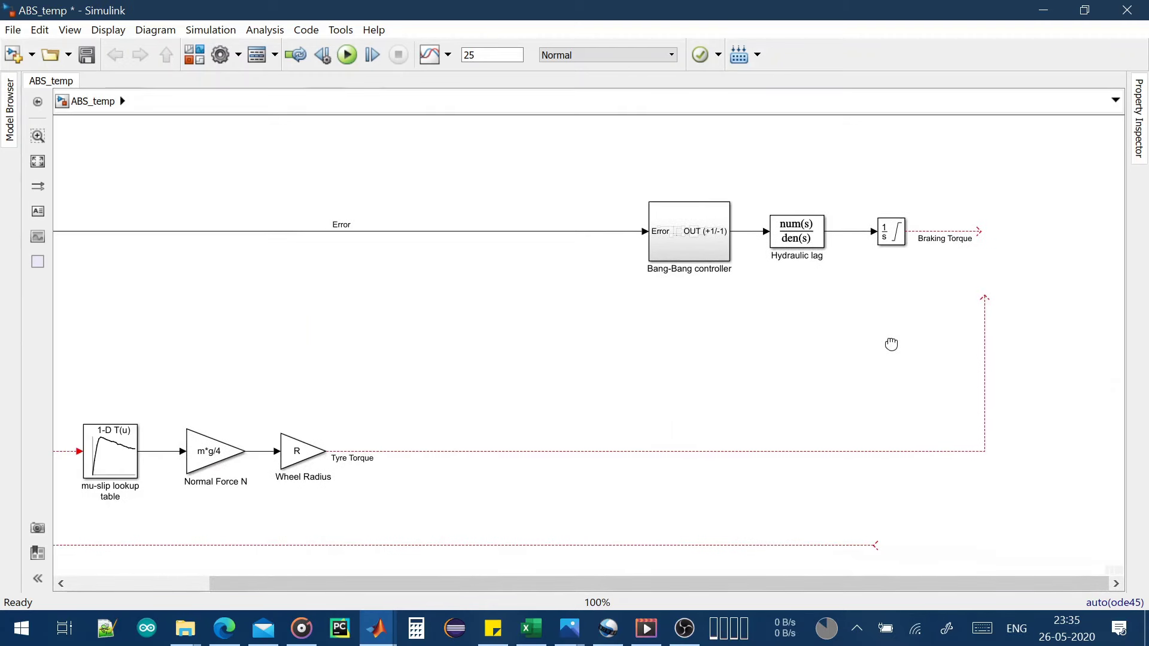
double_click(982, 234)
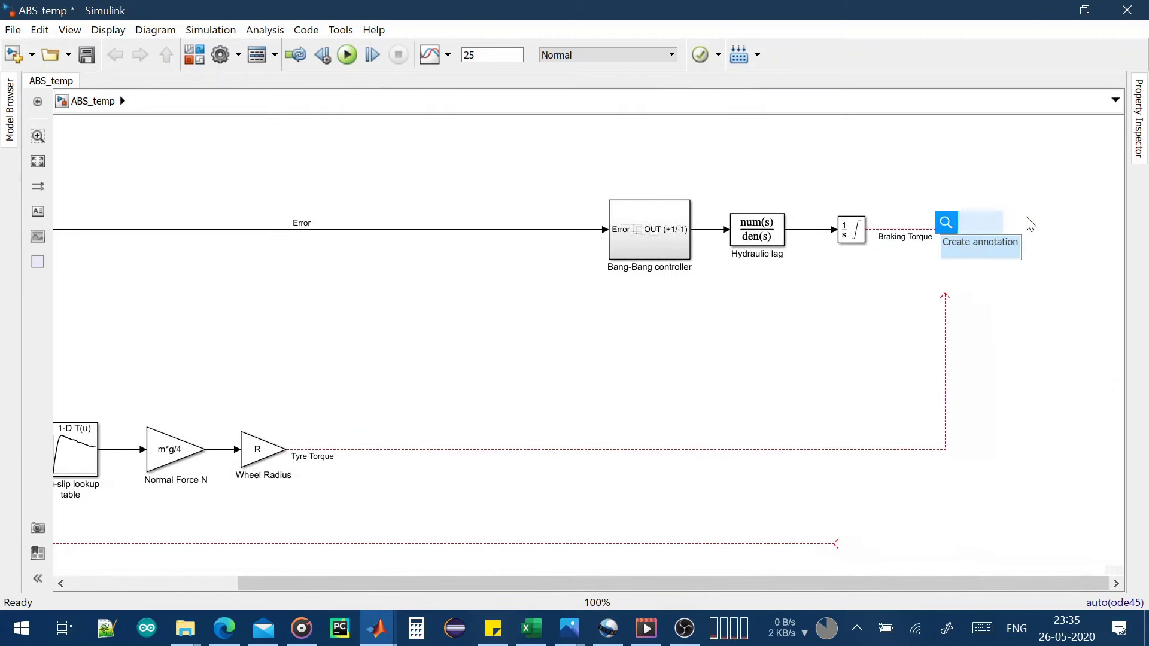
text(sum)
key(Return)
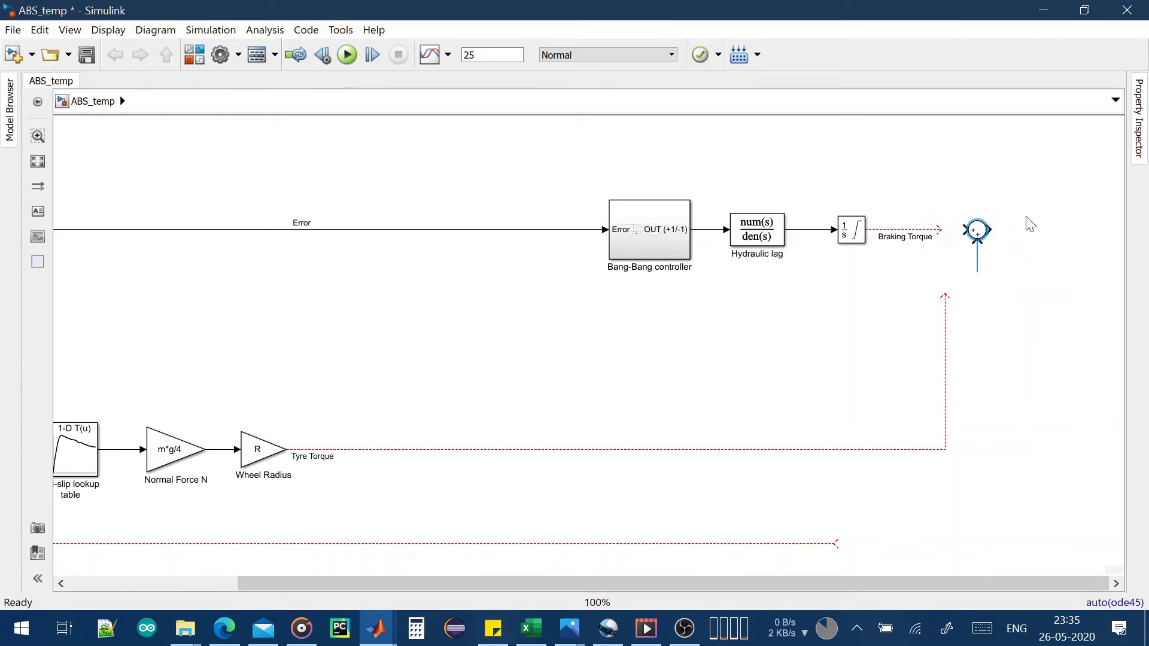
Set the new Sum block's signs to |-+ and connect Braking Torque to its minus input and Tyre Torque to its plus input
double_click(977, 234)
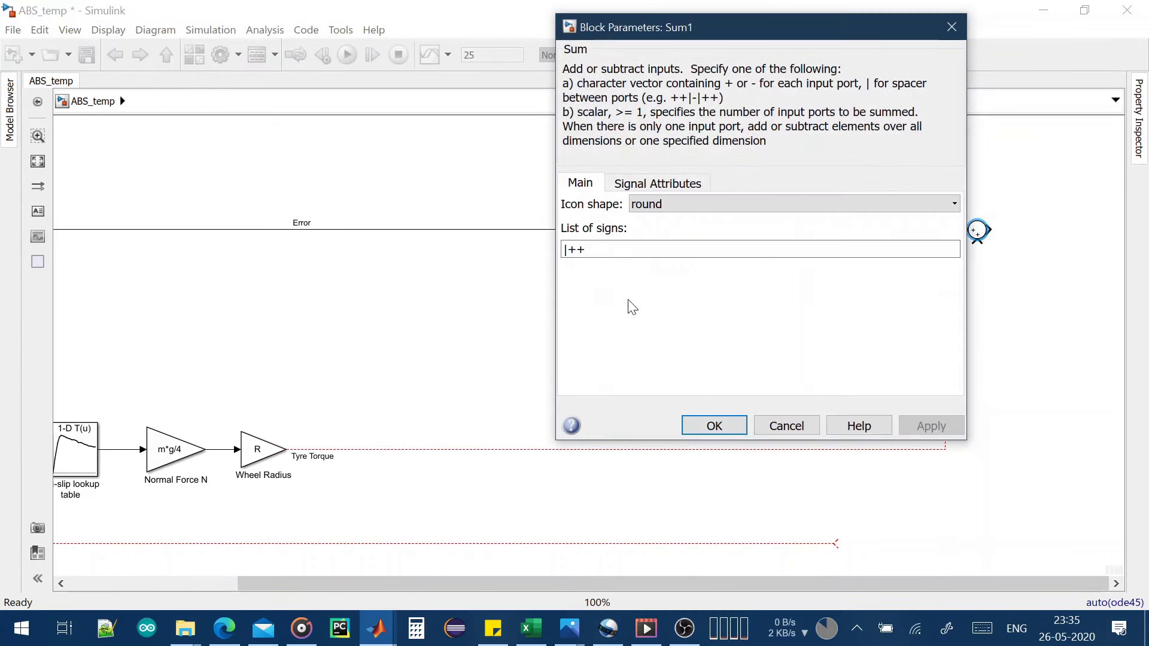
click(612, 244)
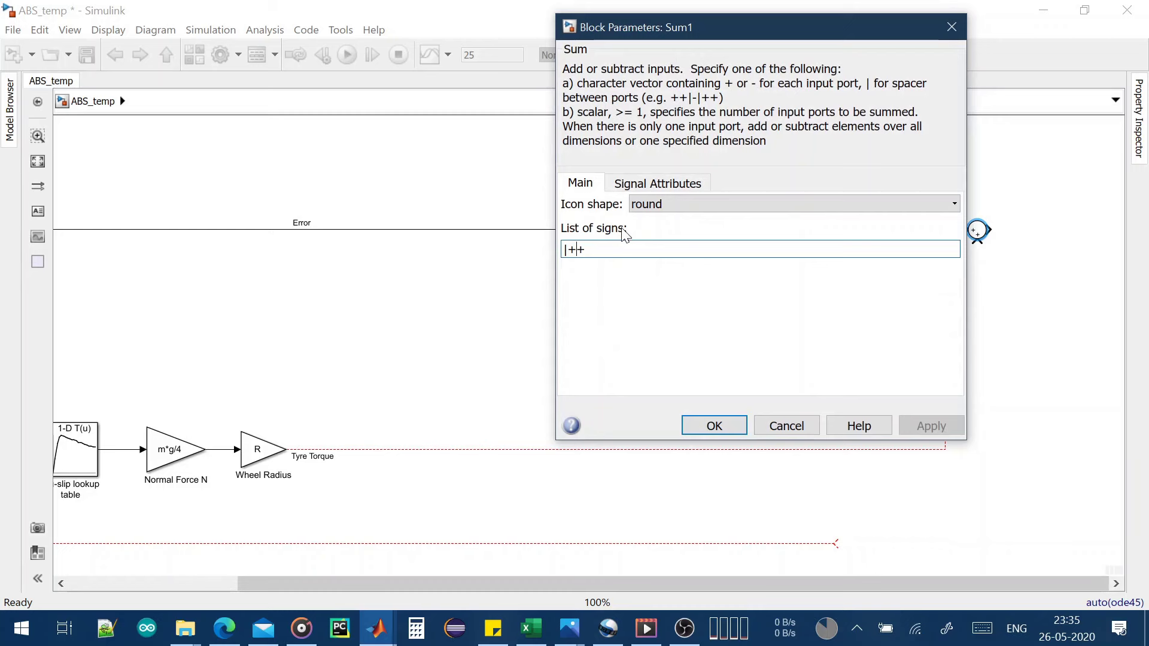
key(BackSpace)
click(715, 425)
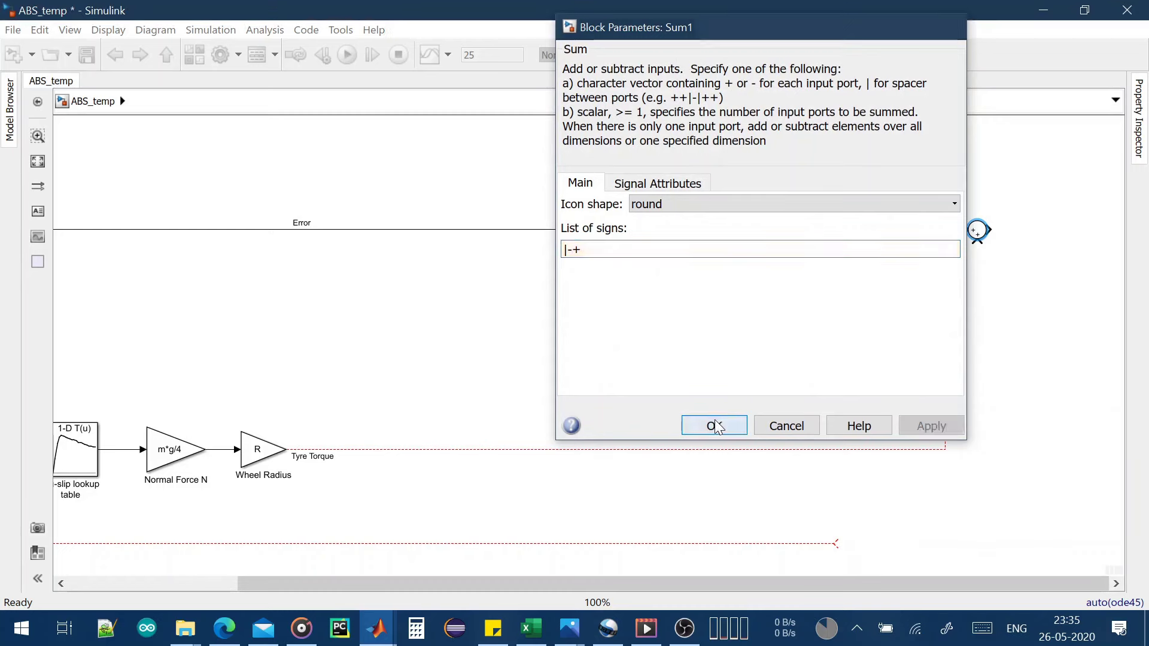
drag(938, 228, 966, 229)
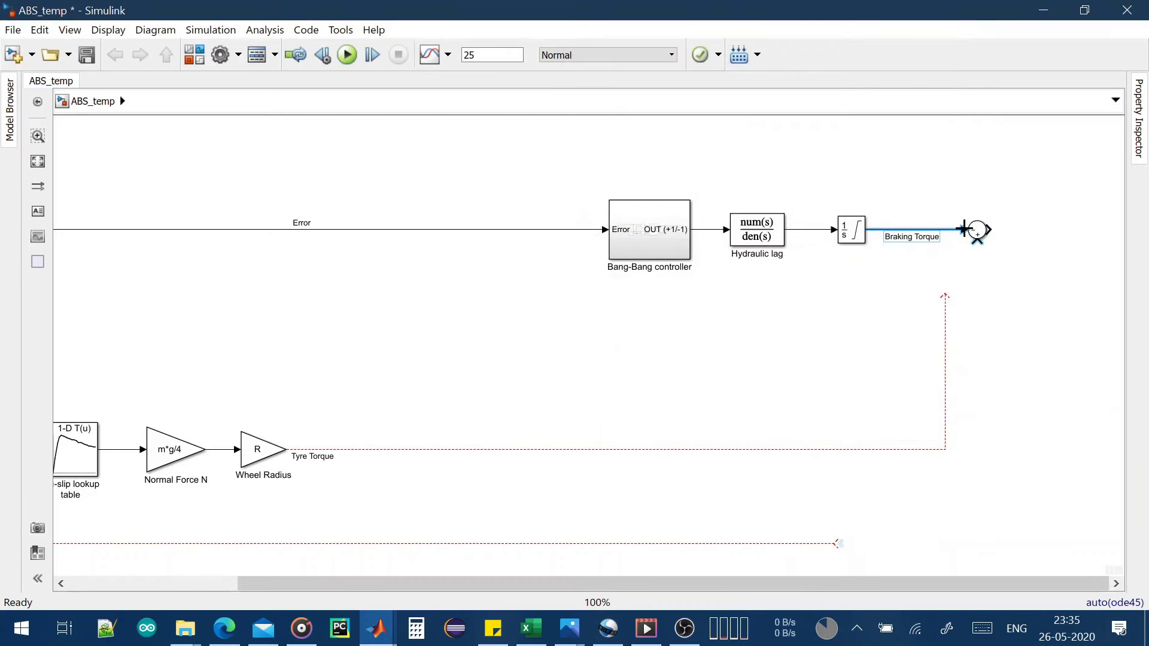
drag(945, 296, 976, 242)
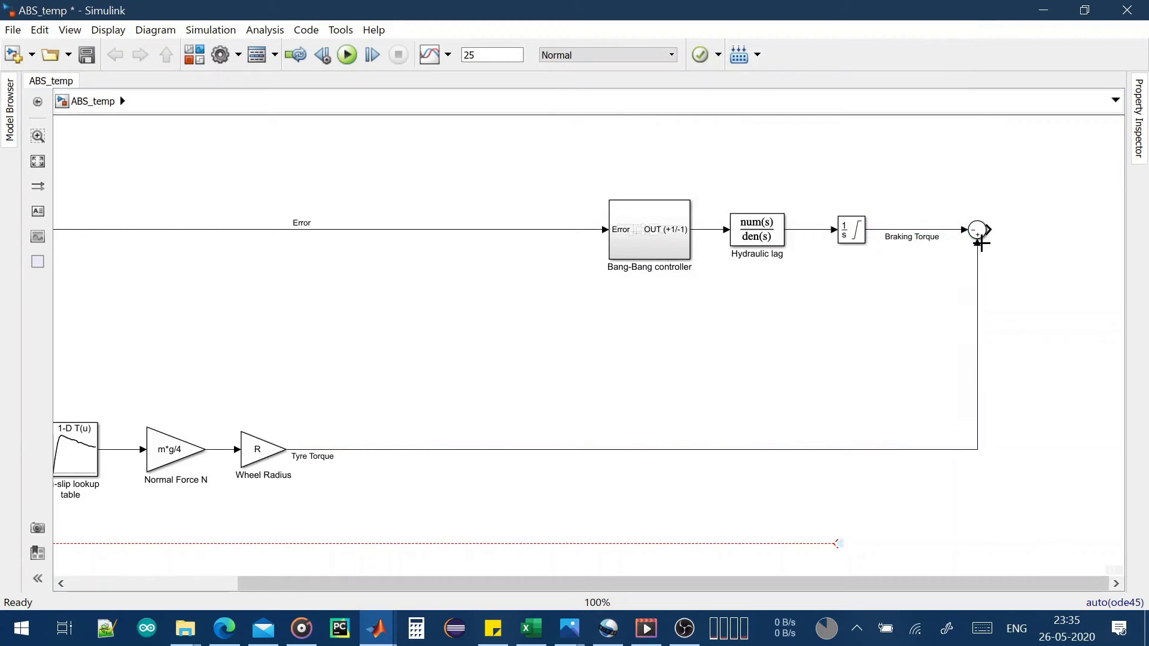
Add a Gain block with gain 1/I after the torque Sum block and connect it to the sum's output
scroll(1008, 315, right, 3)
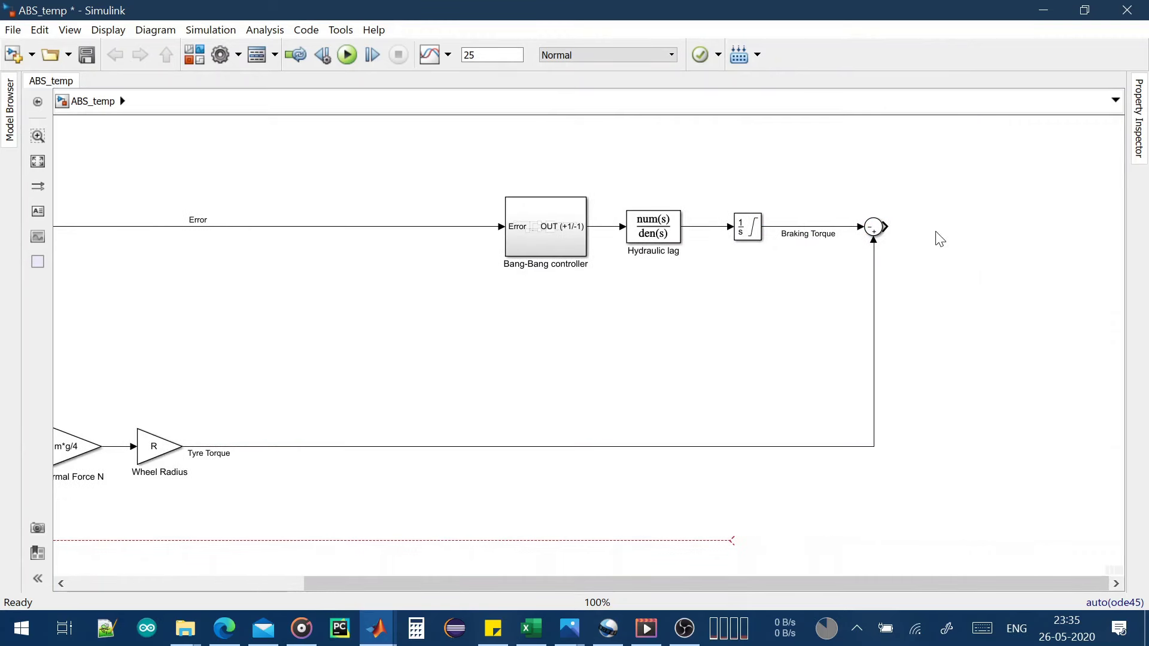
double_click(936, 232)
text(gain)
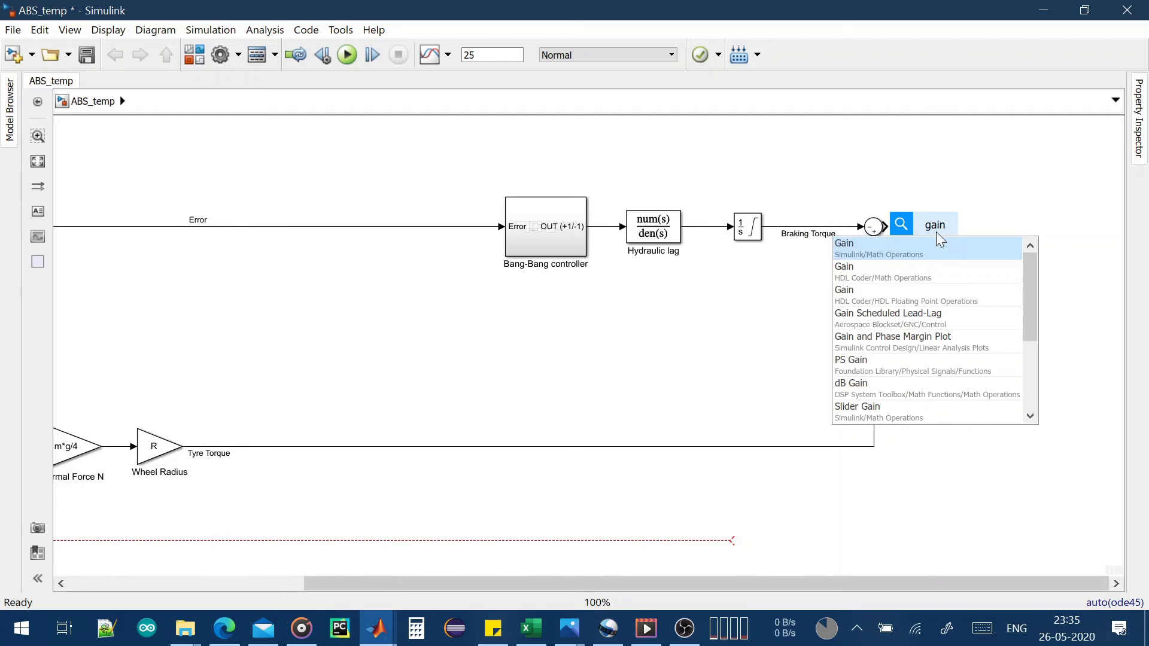
key(Return)
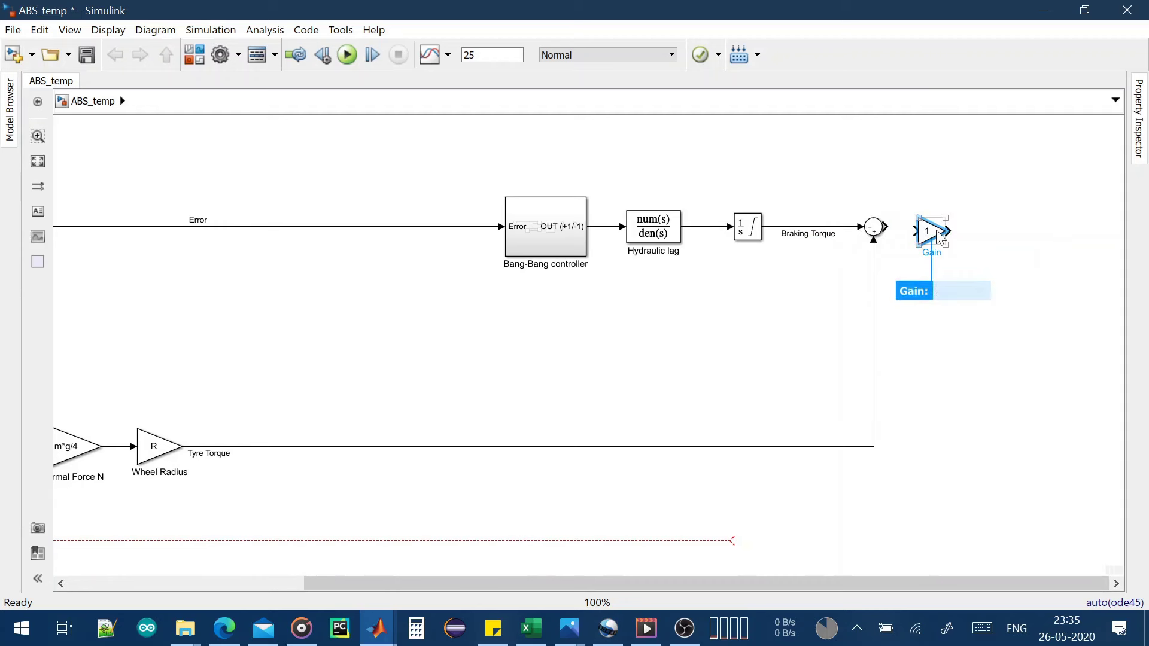
text(1/I)
key(Return)
mouse_move(916, 231)
mouse_down()
mouse_move(883, 228)
mouse_move(935, 227)
mouse_up()
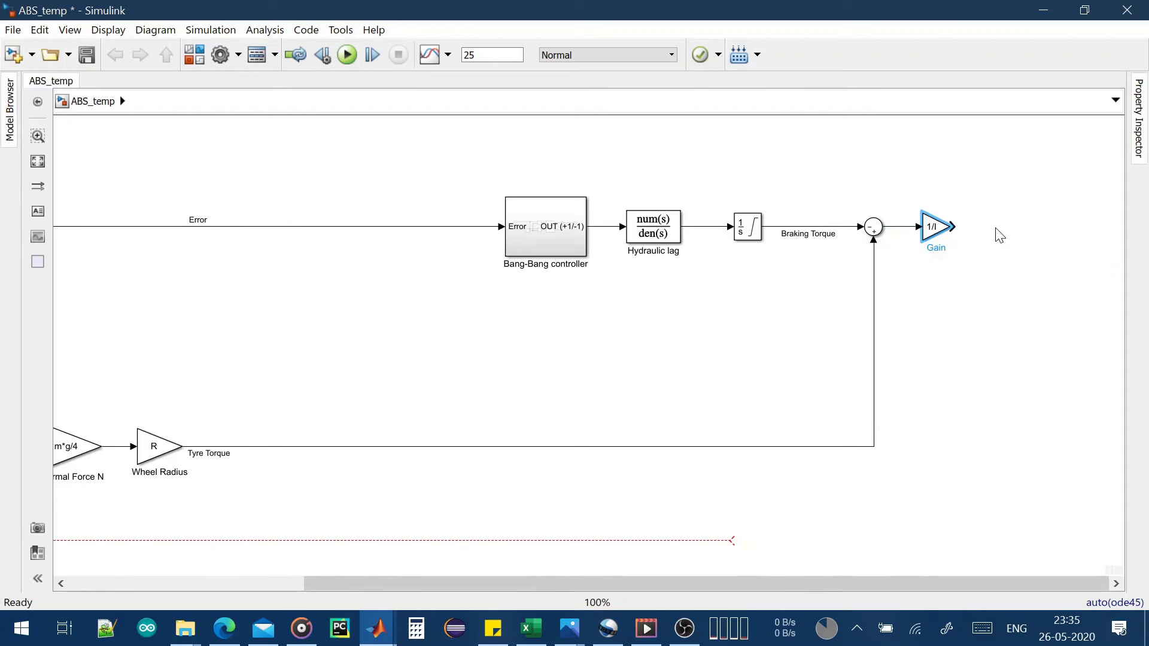
Add an Integrator Limited block after the 1/I gain and connect it to the gain's output
double_click(1022, 223)
text(inte)
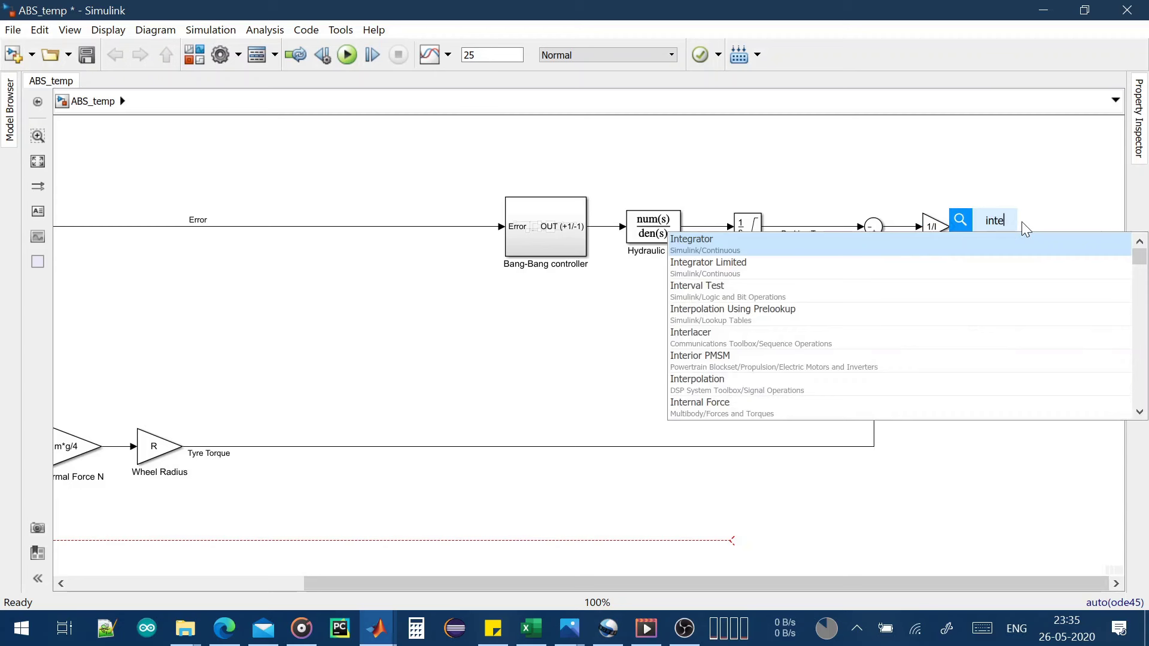
text(g)
key(Down)
key(Return)
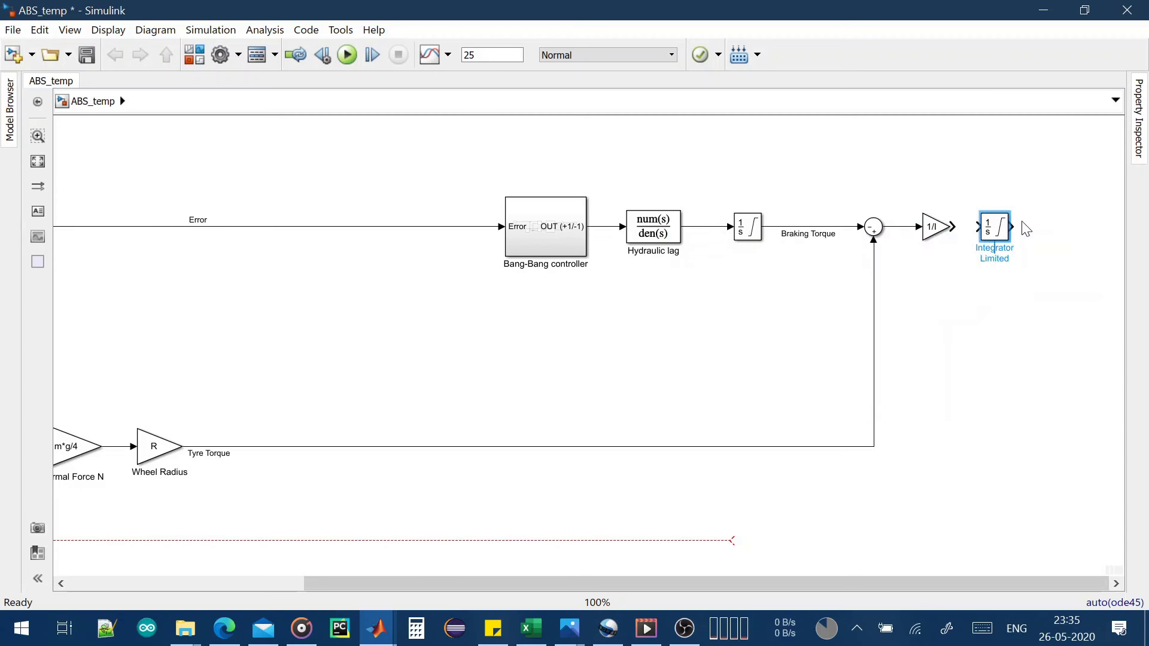
drag(978, 226, 1007, 235)
Set the new integrator's initial condition to v0/R and its upper saturation limit to 1000
double_click(1006, 233)
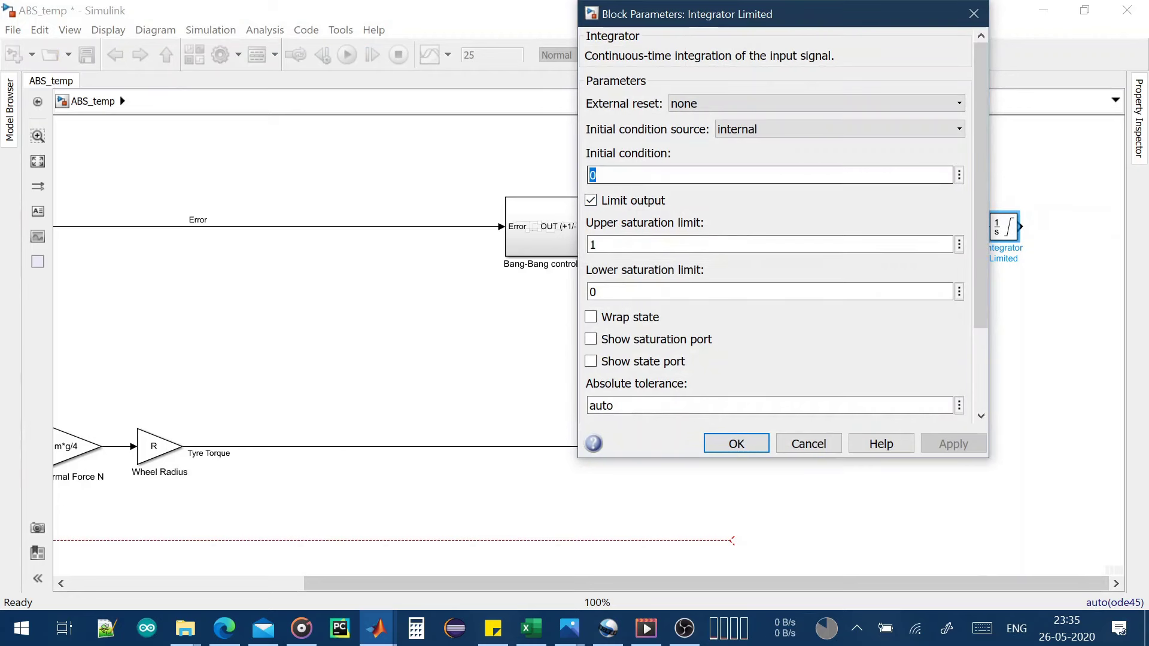
text(v0/R)
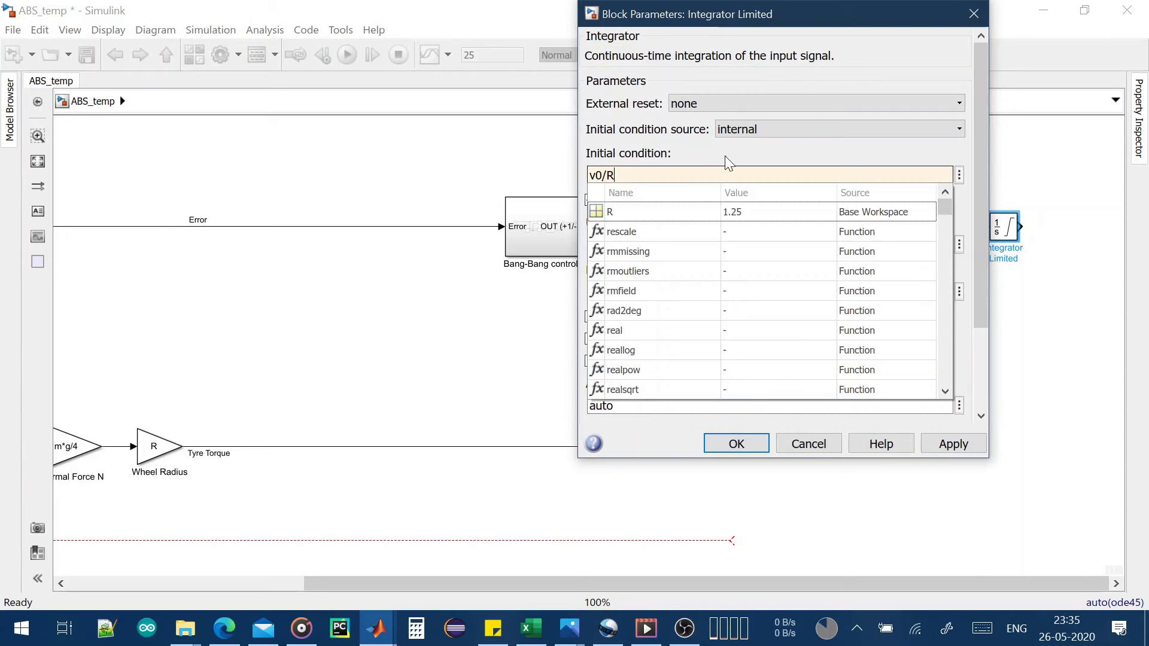
key(Escape)
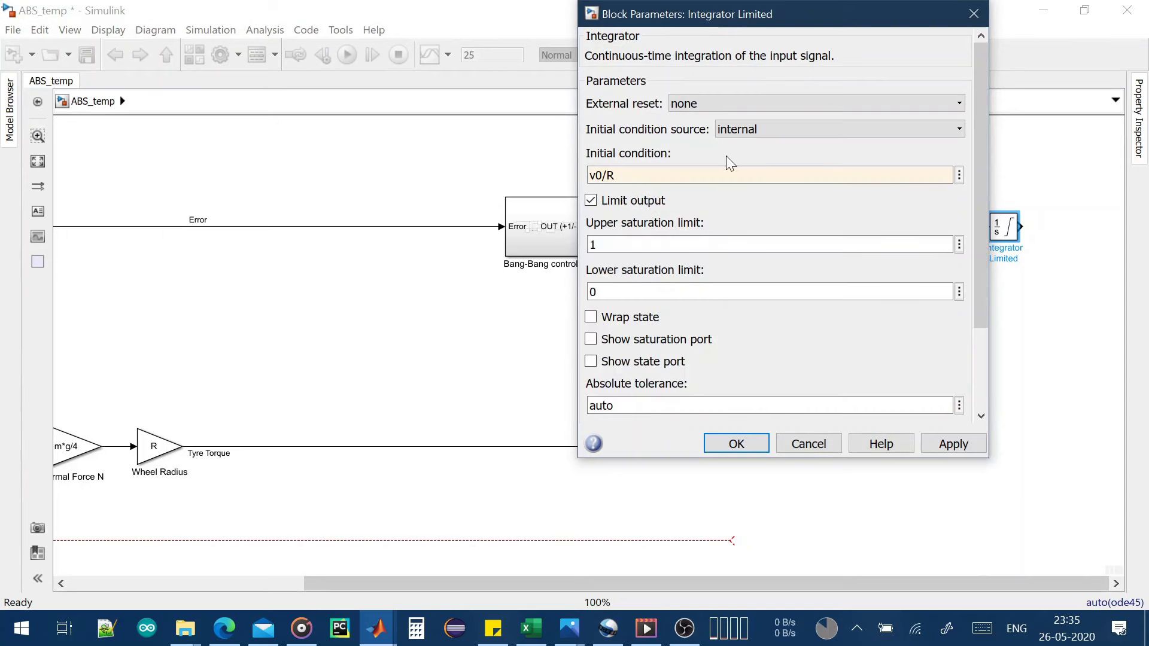
key(Tab)
key(Tab)
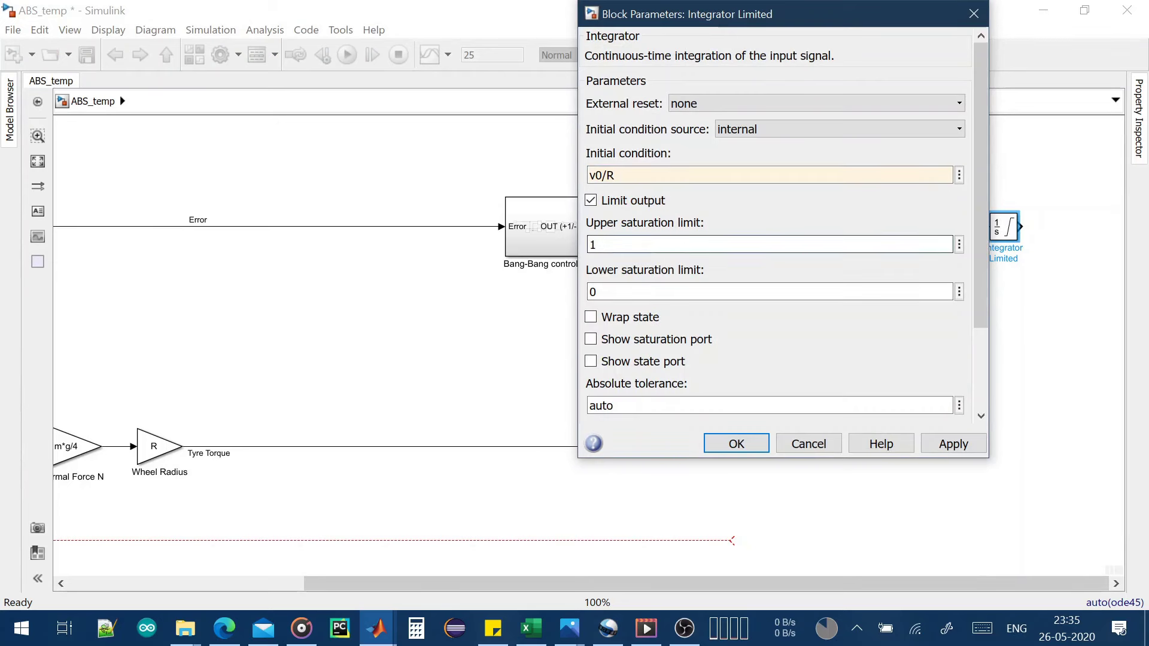
text(1)
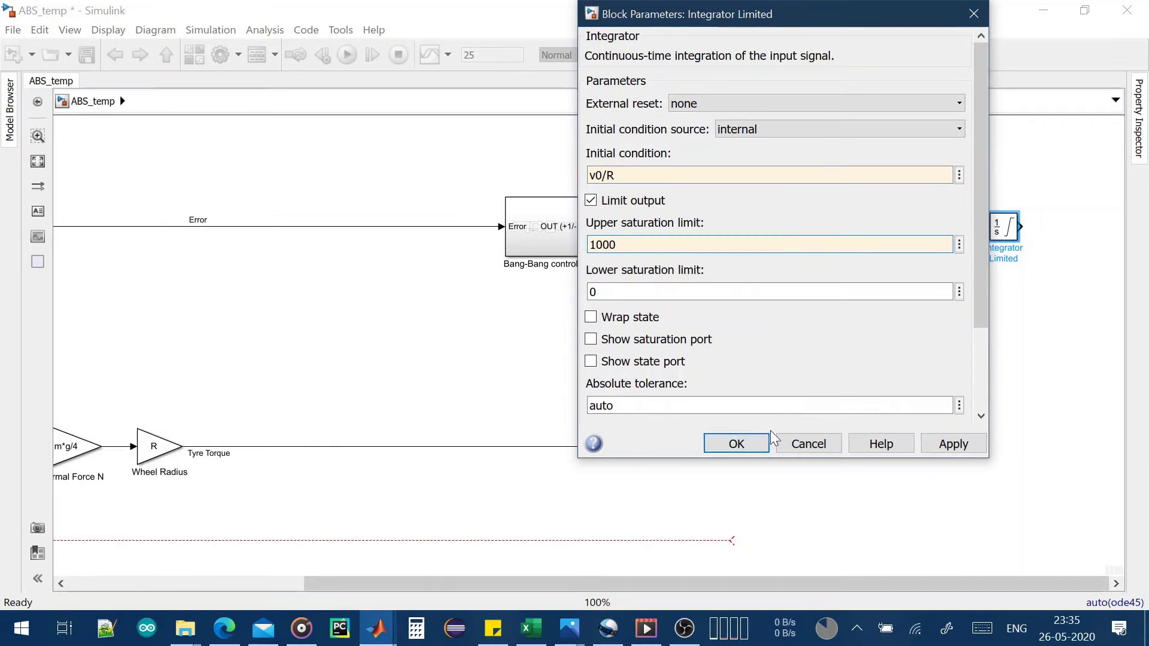
click(735, 443)
click(988, 324)
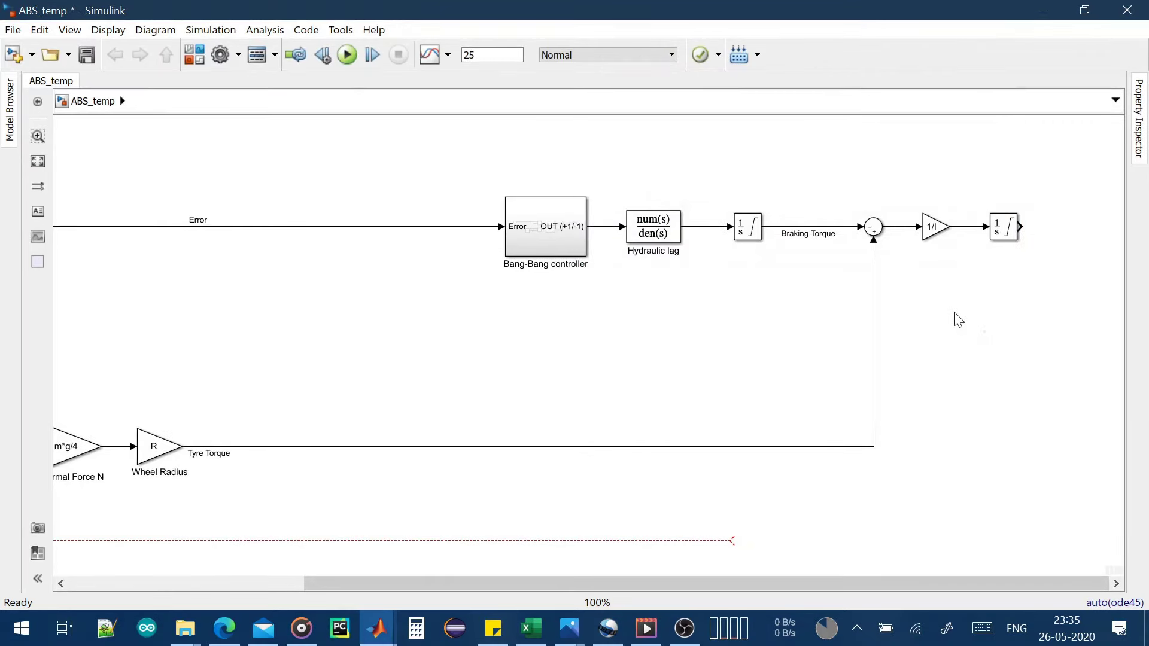
Draw an output line from the integrator after the 1/I gain and label it "Wheel speed Ww"
drag(954, 312, 877, 318)
drag(941, 232, 1056, 232)
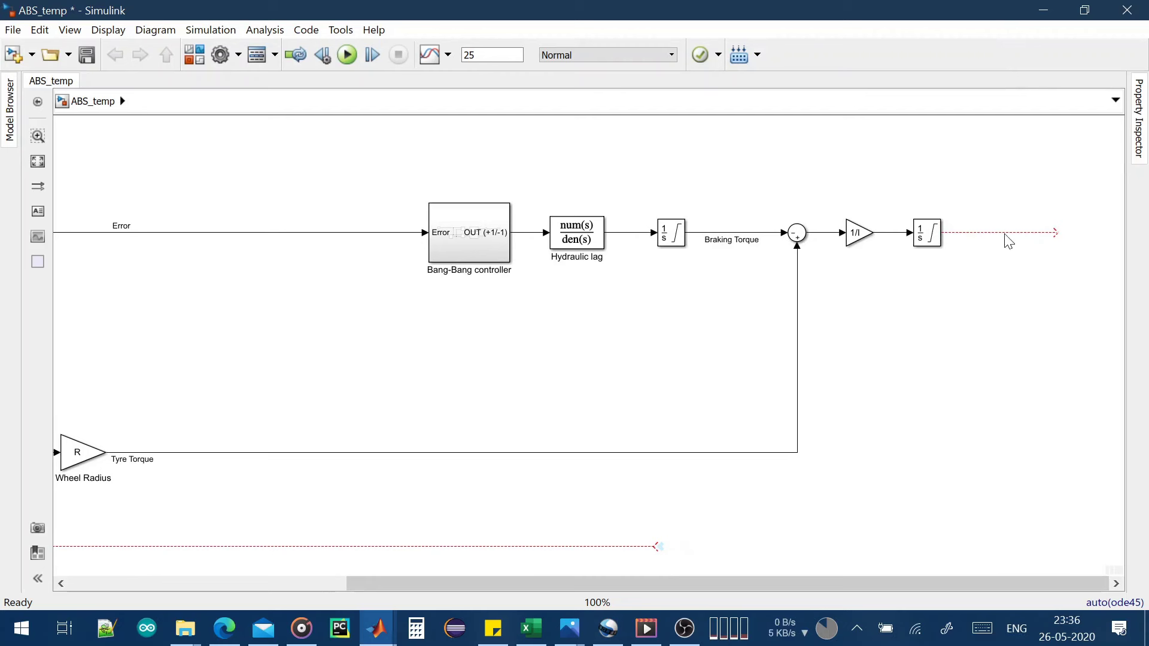
text(W)
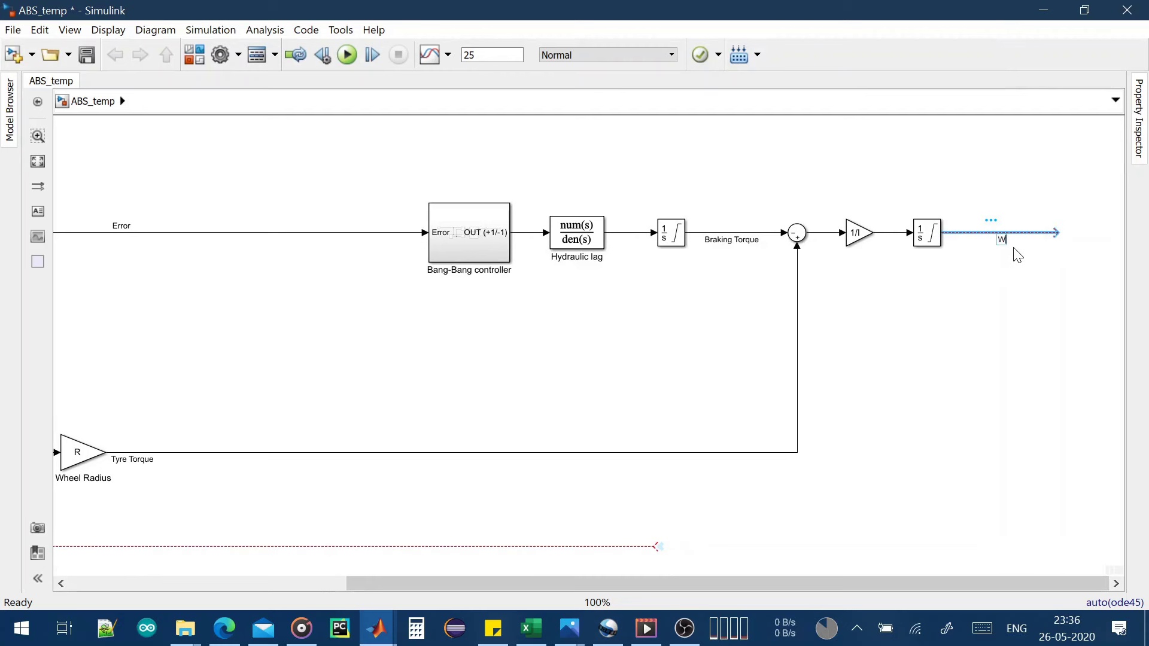
text(heel speed Ww)
click(1013, 313)
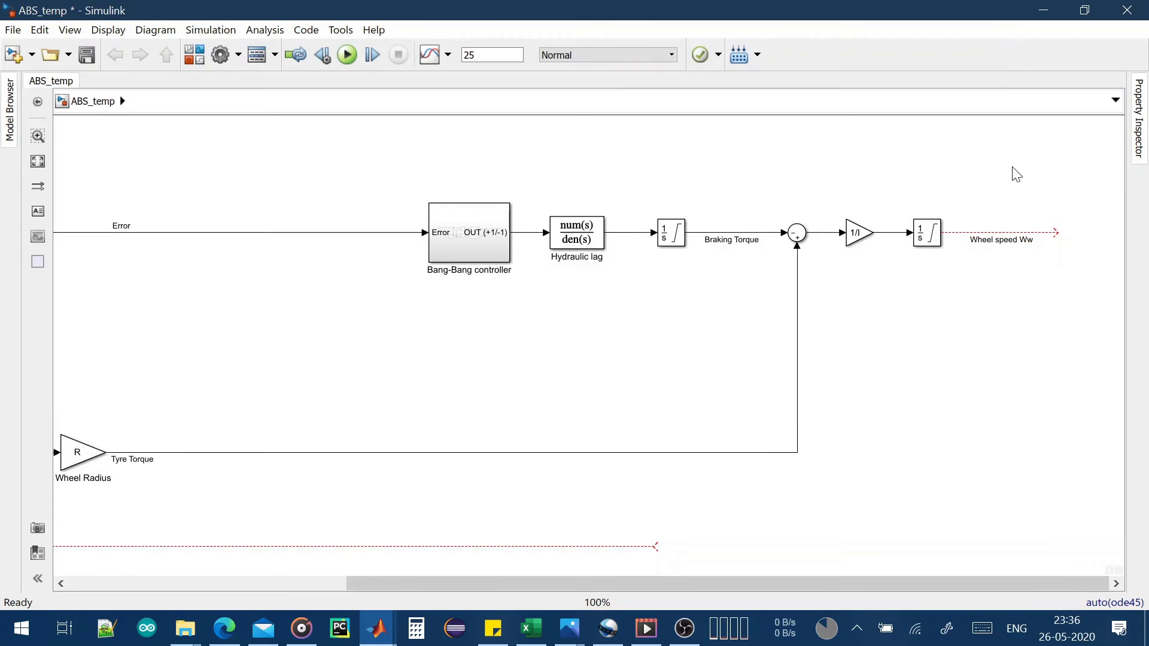
Group the blocks from the Bang-Bang controller through the wheel speed integrator into a subsystem
drag(998, 164, 338, 528)
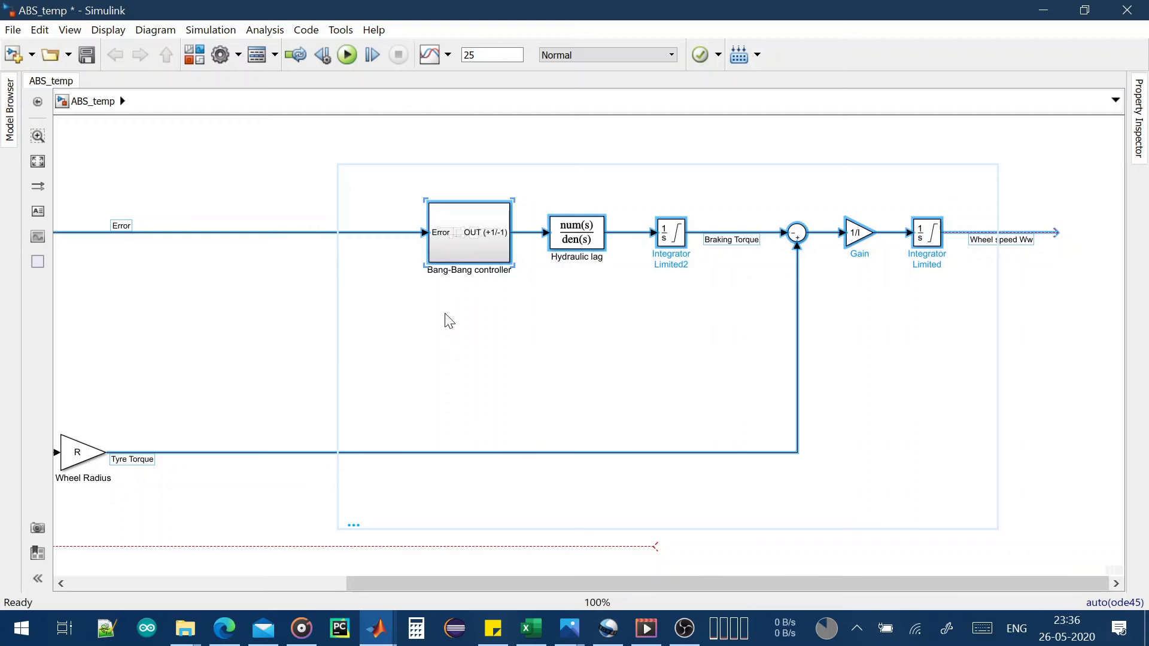
right_click(456, 239)
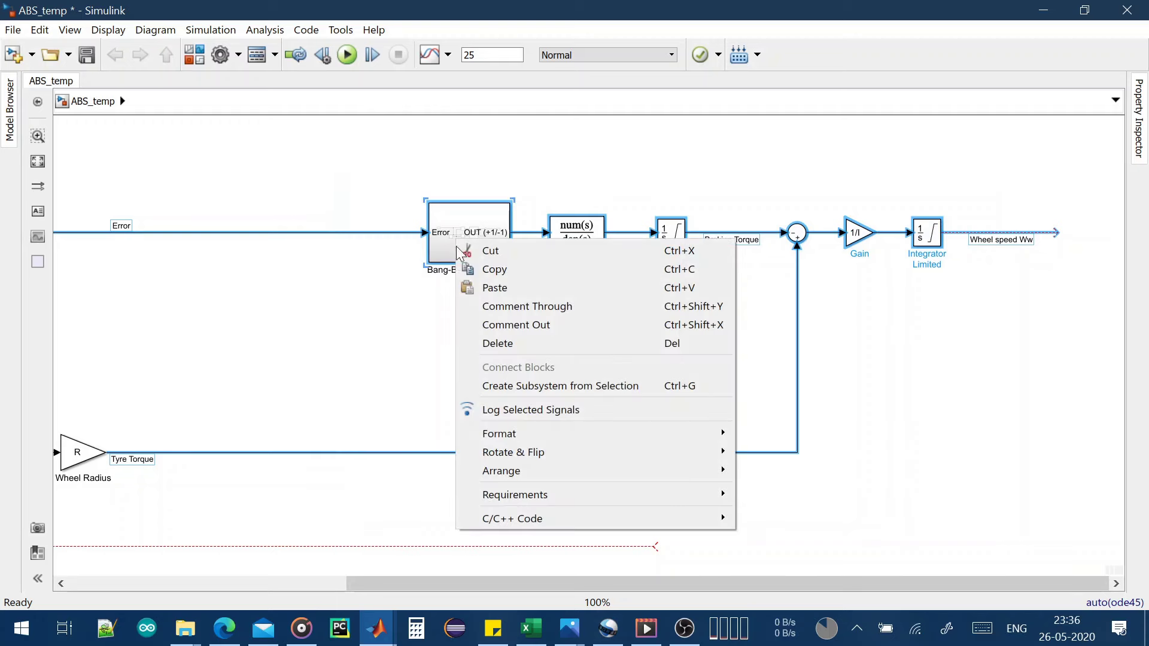
click(532, 387)
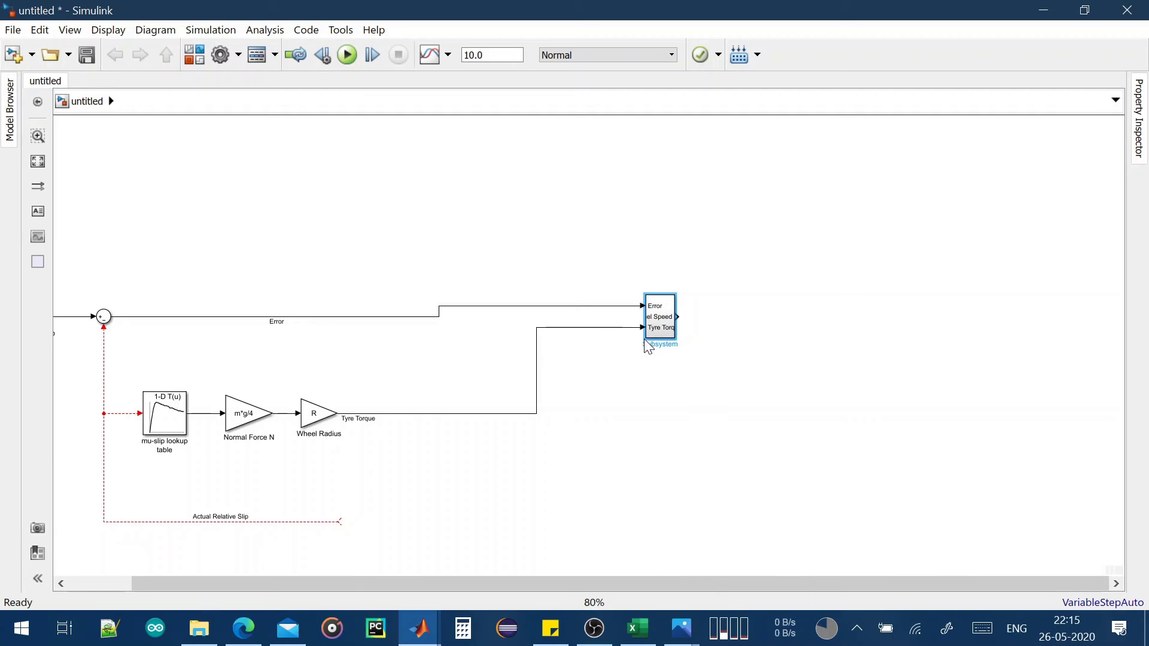
Widen the new subsystem block until its port names are readable and align its Error port with the incoming Error line
drag(645, 333, 742, 350)
click(655, 317)
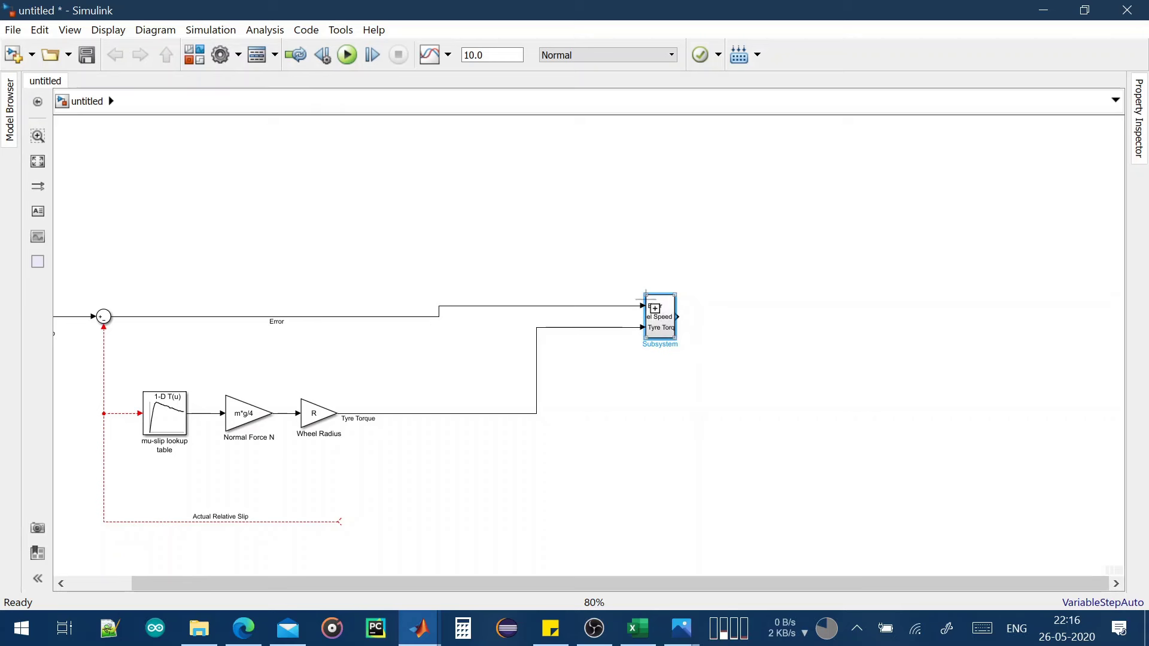
drag(642, 290, 495, 335)
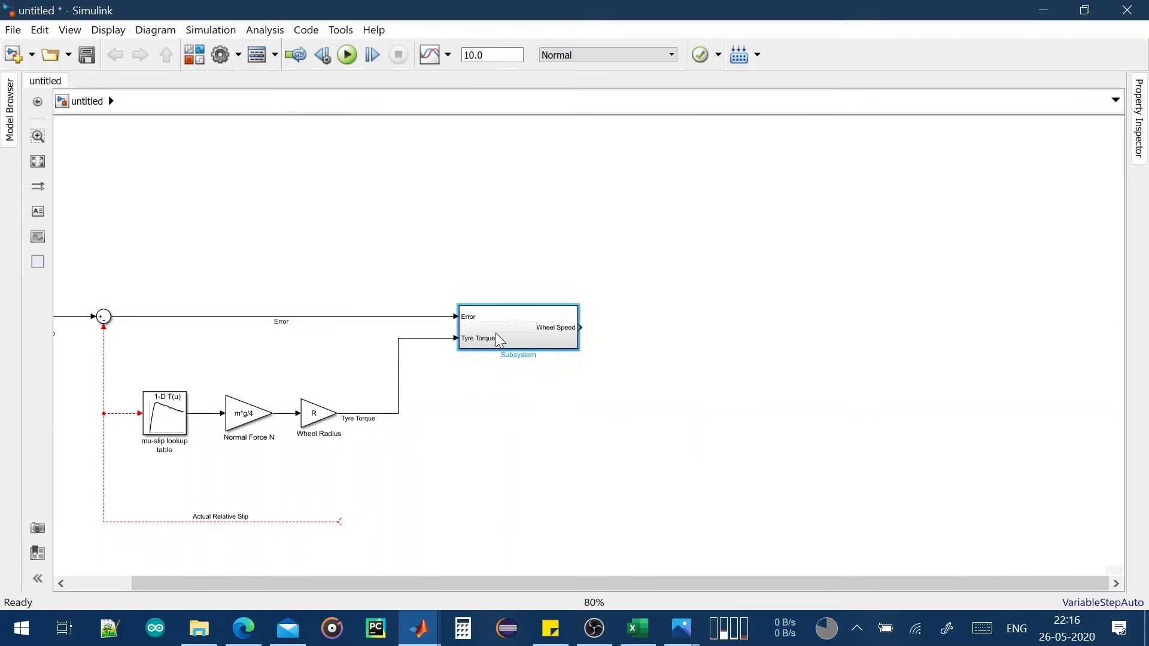
scroll(182, 395, up, 1)
scroll(296, 383, up, 1)
scroll(544, 298, up, 1)
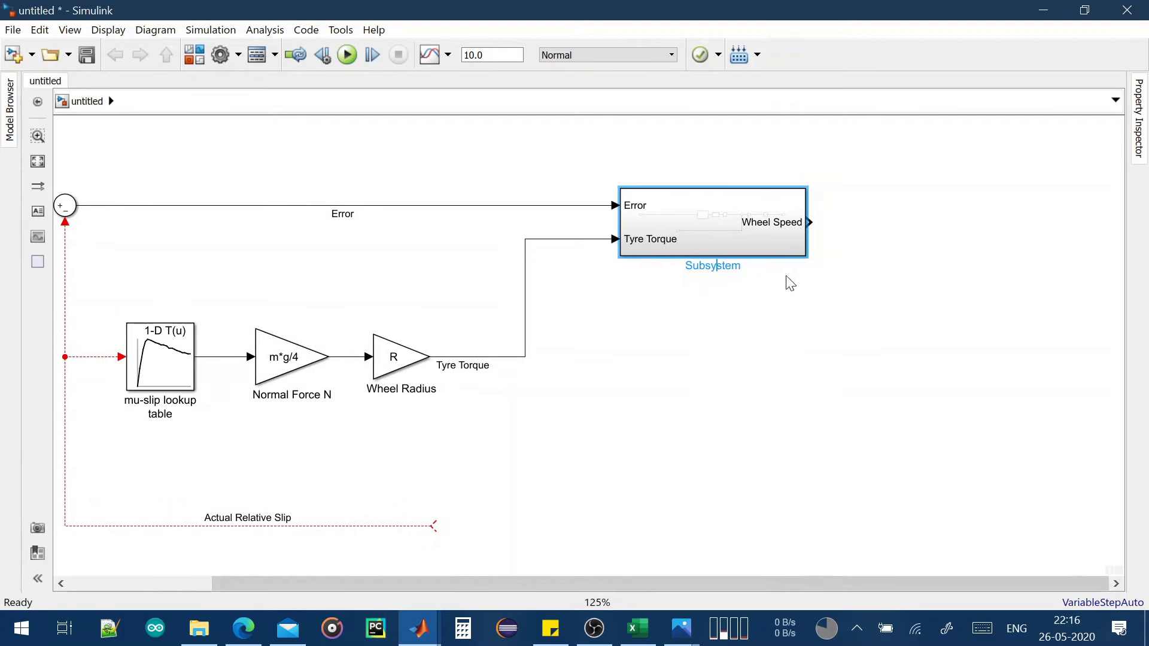
click(825, 337)
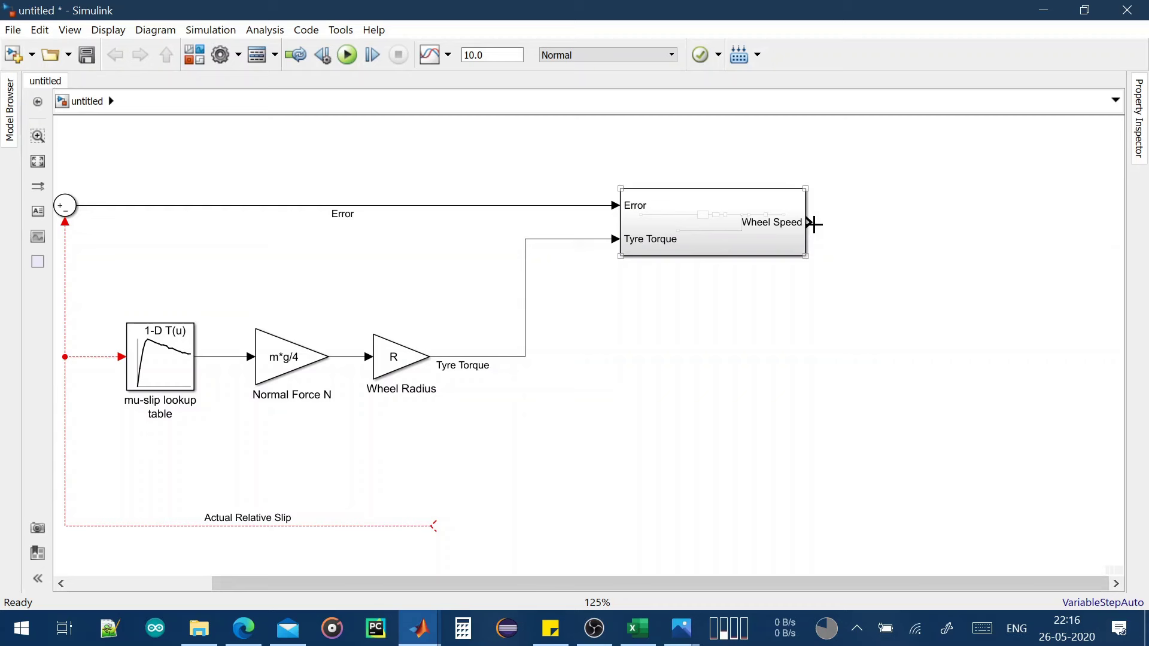
Add a Simulink Sinks Scope block and connect the subsystem's Wheel Speed output to it
scroll(684, 245, down, 1)
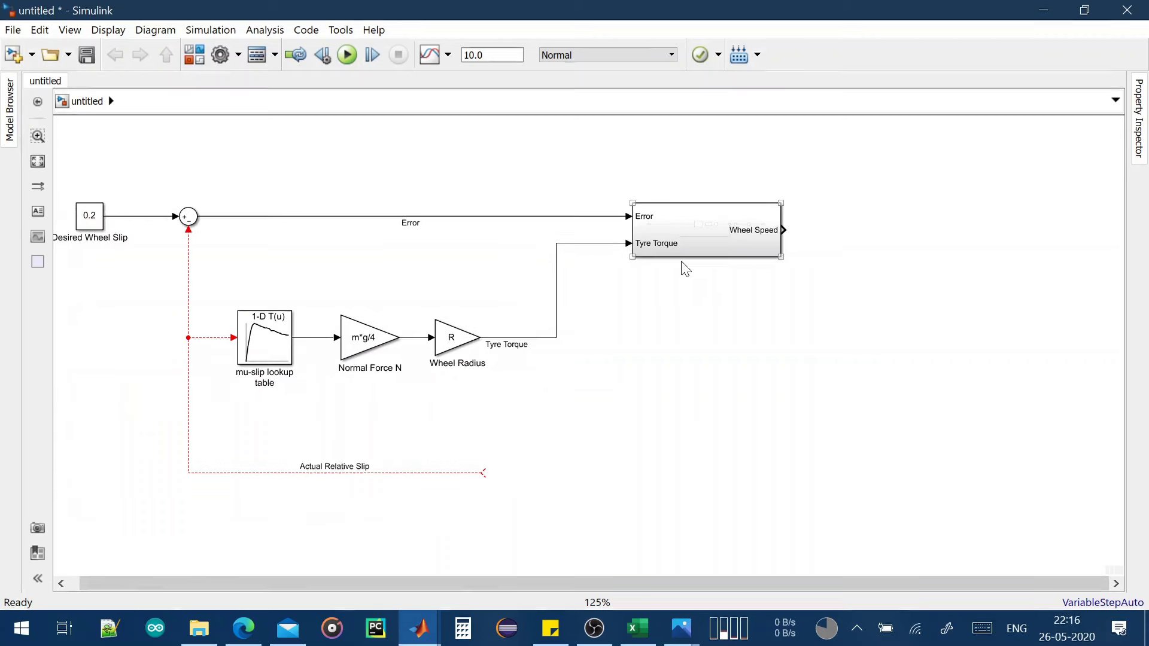
double_click(865, 291)
text(scope)
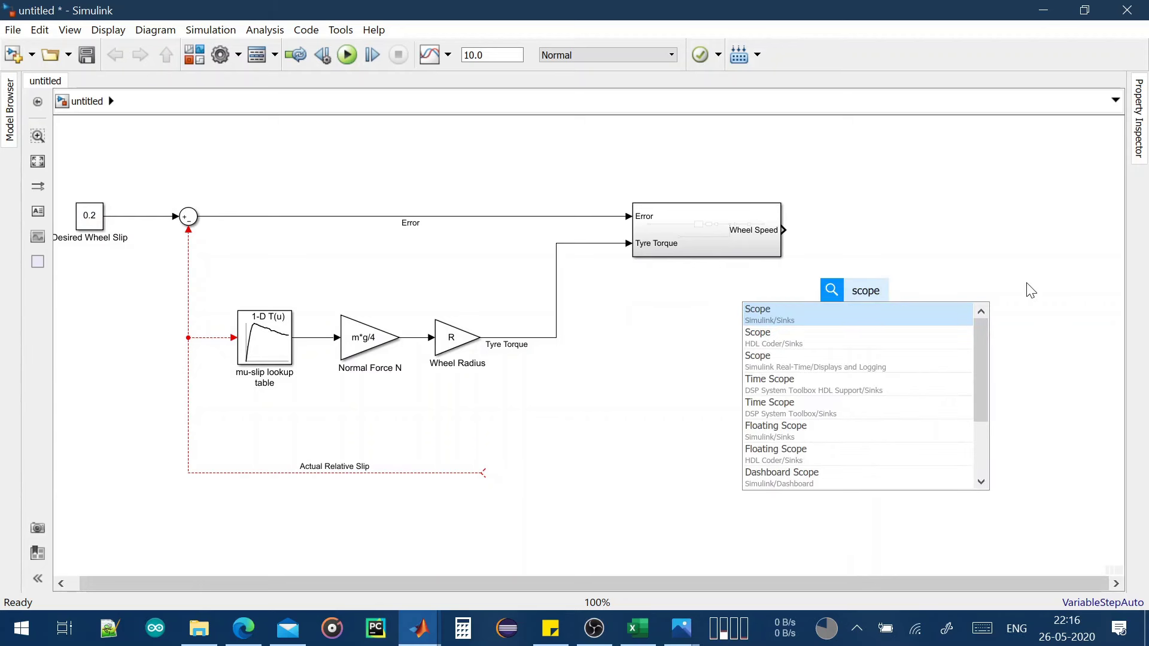
key(Return)
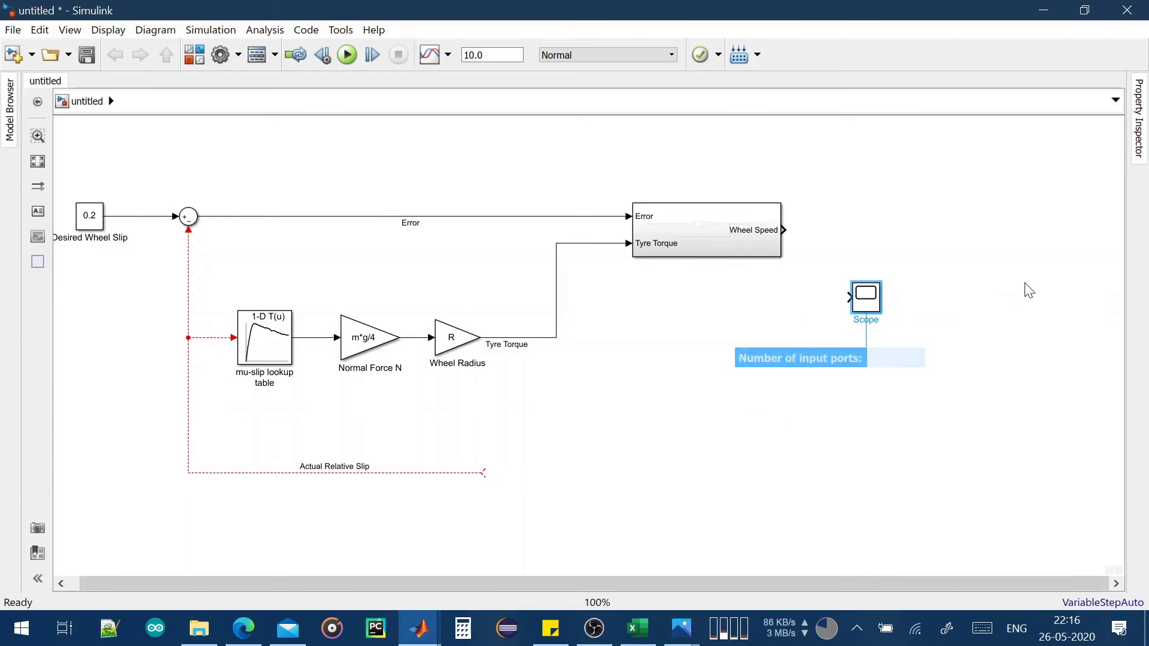
mouse_move(784, 229)
mouse_down()
mouse_move(836, 303)
mouse_move(849, 297)
mouse_up()
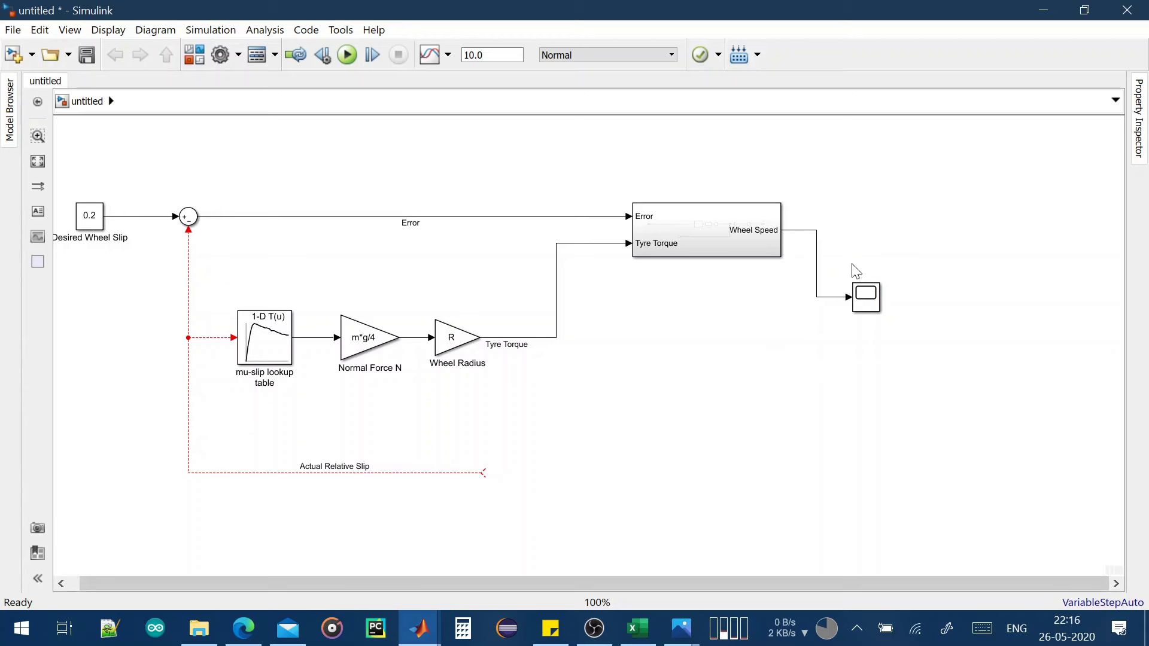
click(724, 248)
click(727, 385)
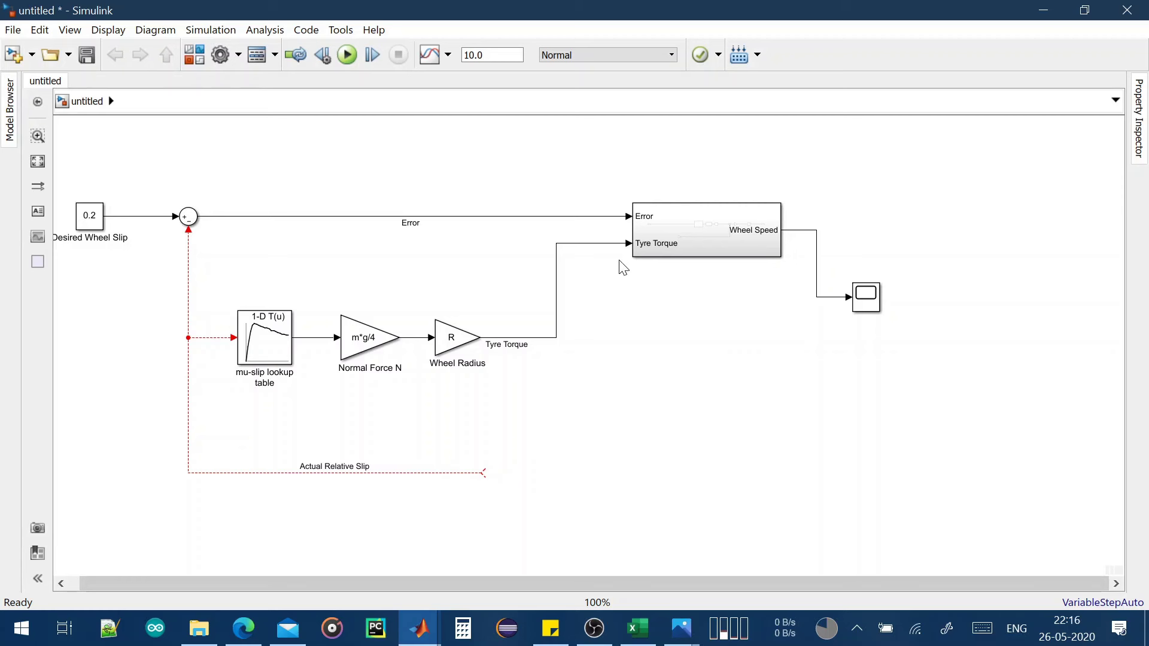
click(657, 230)
click(719, 368)
click(468, 350)
Add a Gain block with gain -1/m beyond the Wheel Radius gain
double_click(596, 351)
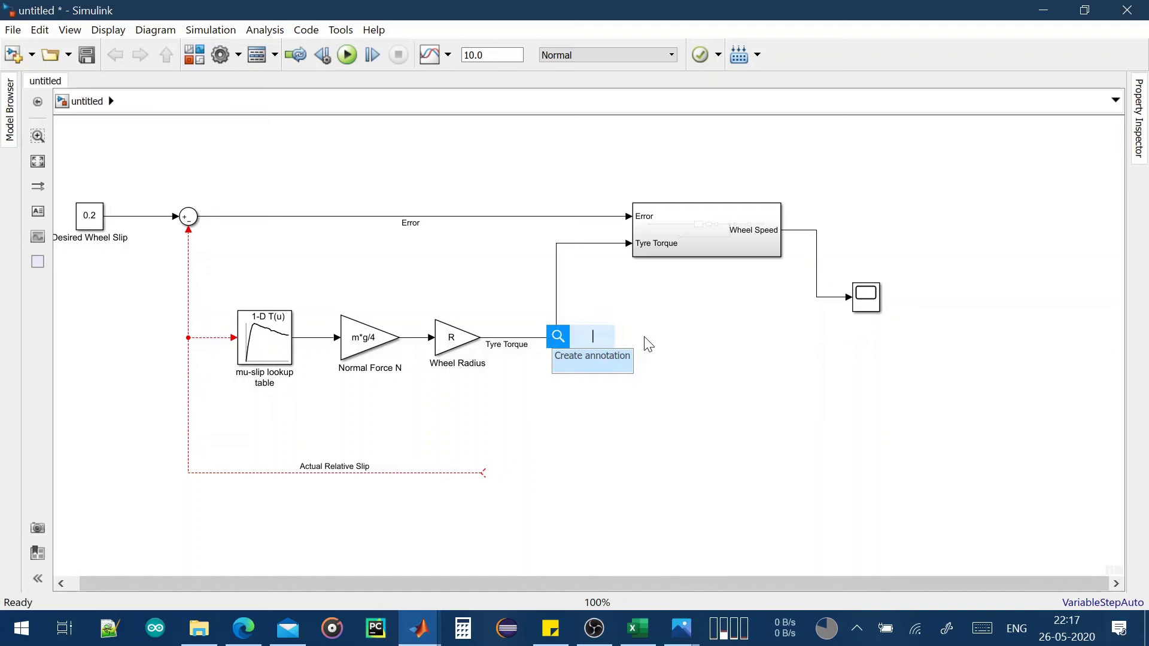
text(gain)
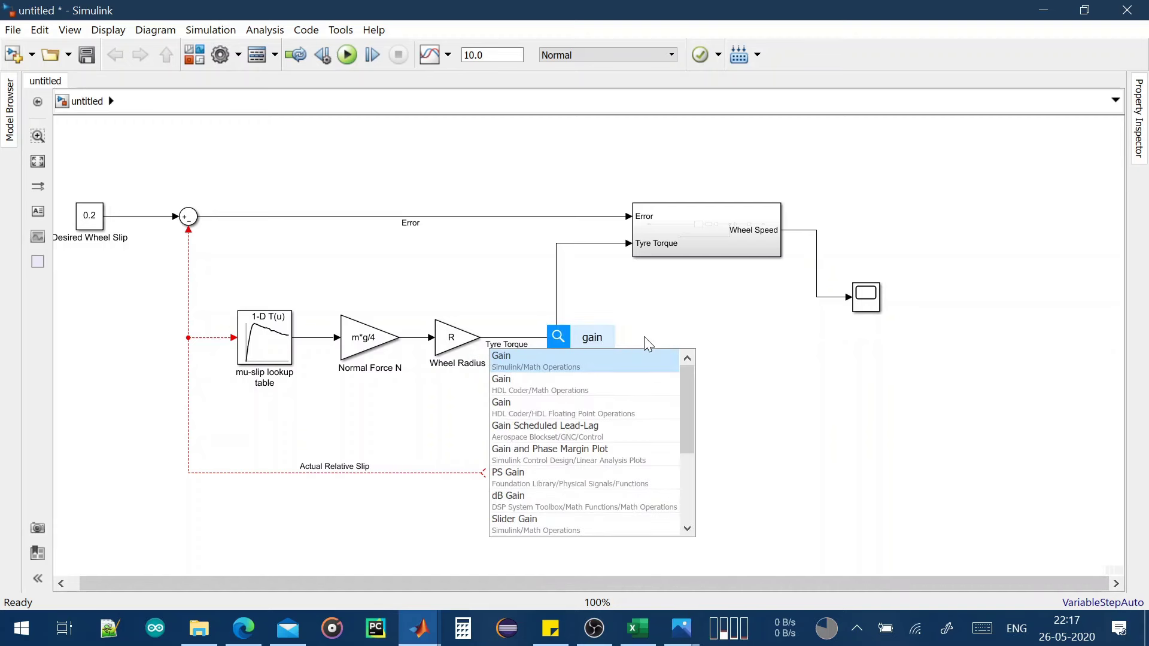
key(Return)
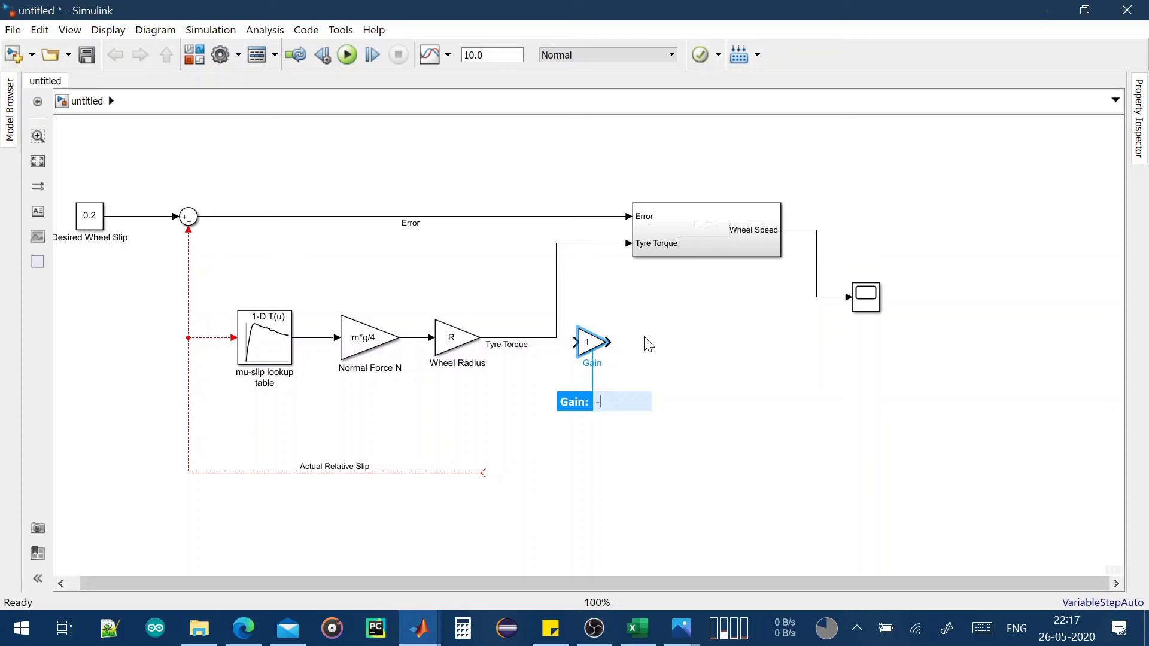
text(-1/m)
key(Return)
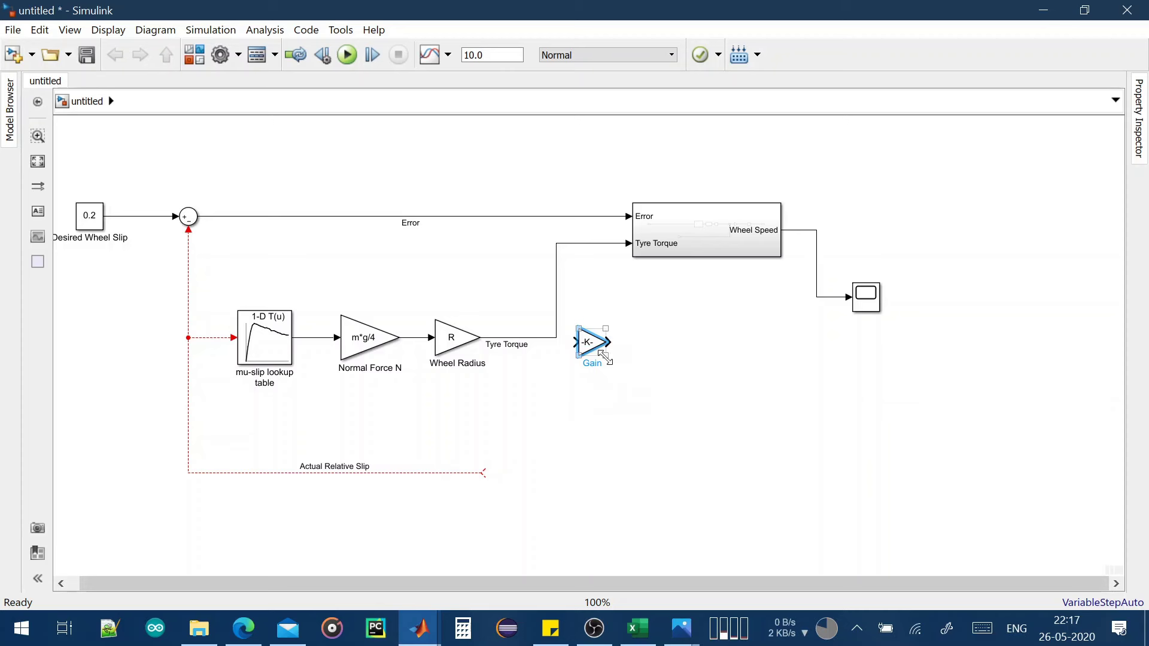
Enlarge the new gain block to show -1/m and feed it from a branch of the Tyre Torque line
drag(606, 356, 629, 365)
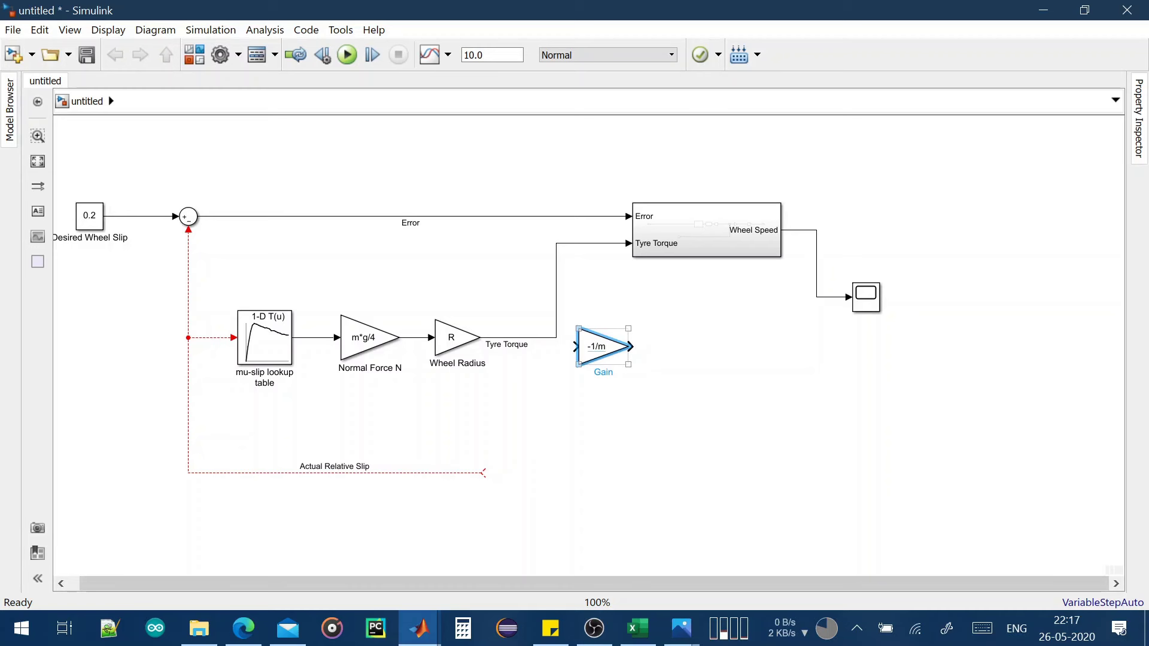
double_click(603, 371)
key(BackSpace)
click(638, 405)
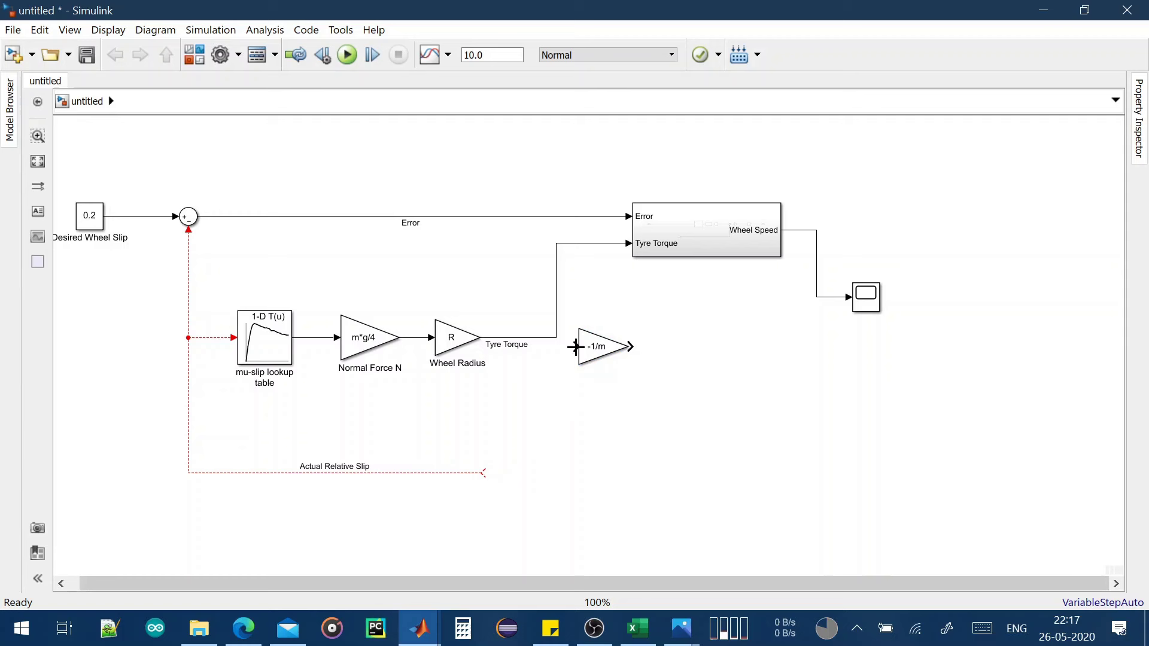
drag(575, 346, 614, 342)
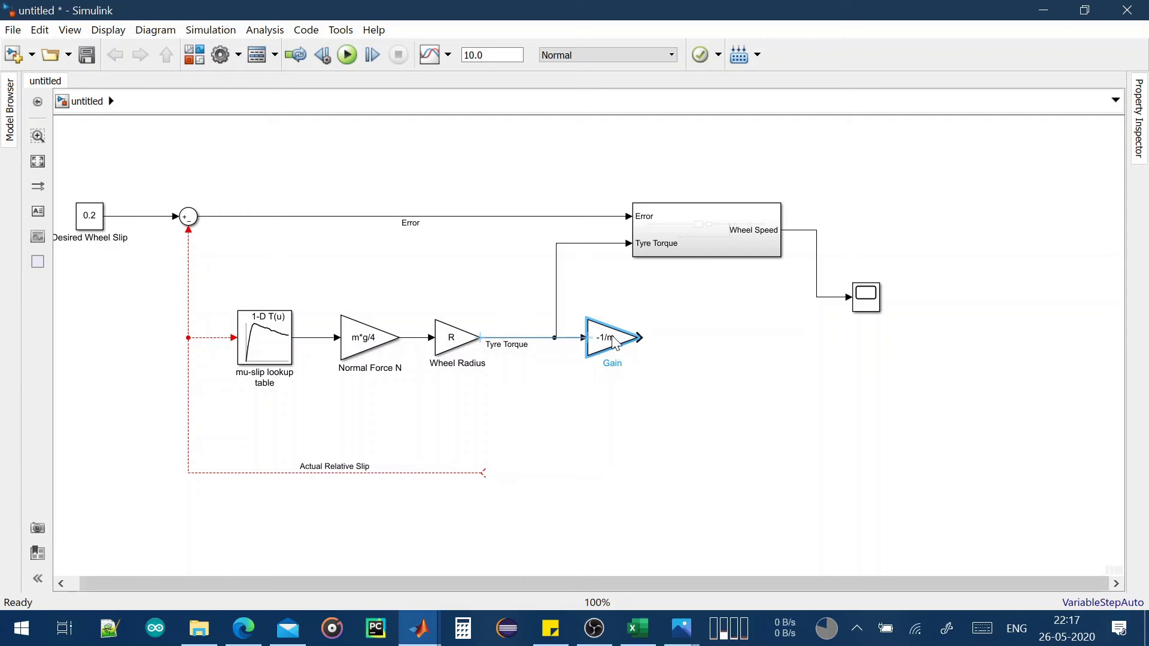
Add an Integrator Limited block connected to the output of the -1/m gain
drag(639, 337, 697, 341)
text(integ)
click(716, 387)
Set this integrator's initial condition to v0 and upper saturation limit to 1000, and move the block closer to the -1/m gain
double_click(697, 338)
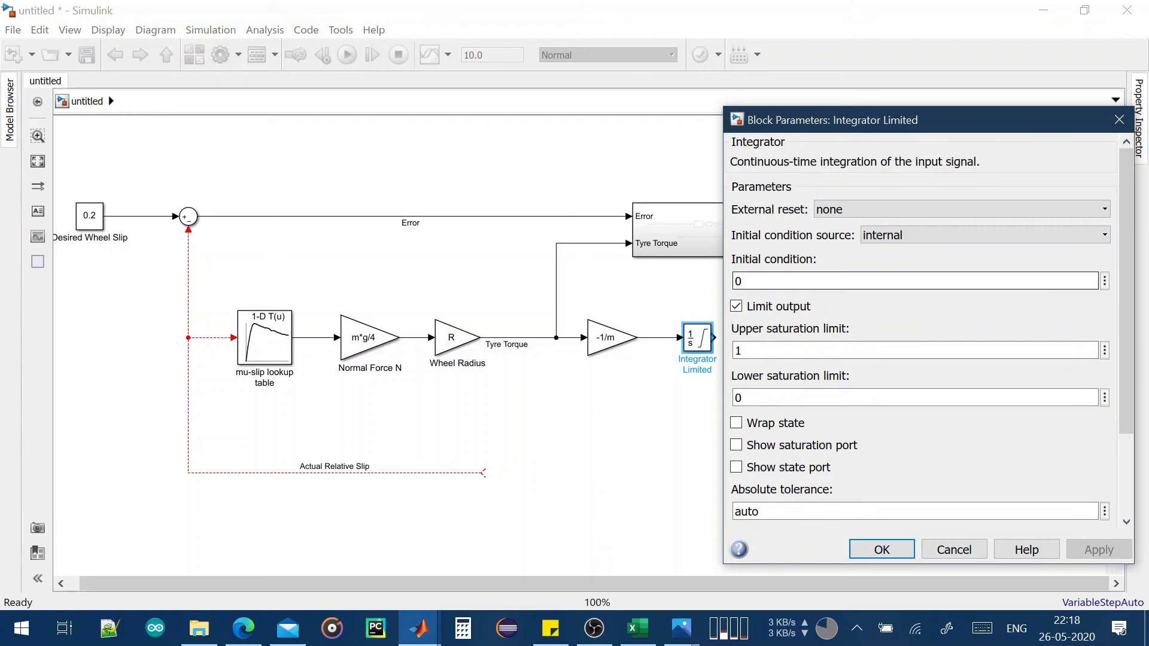
double_click(735, 281)
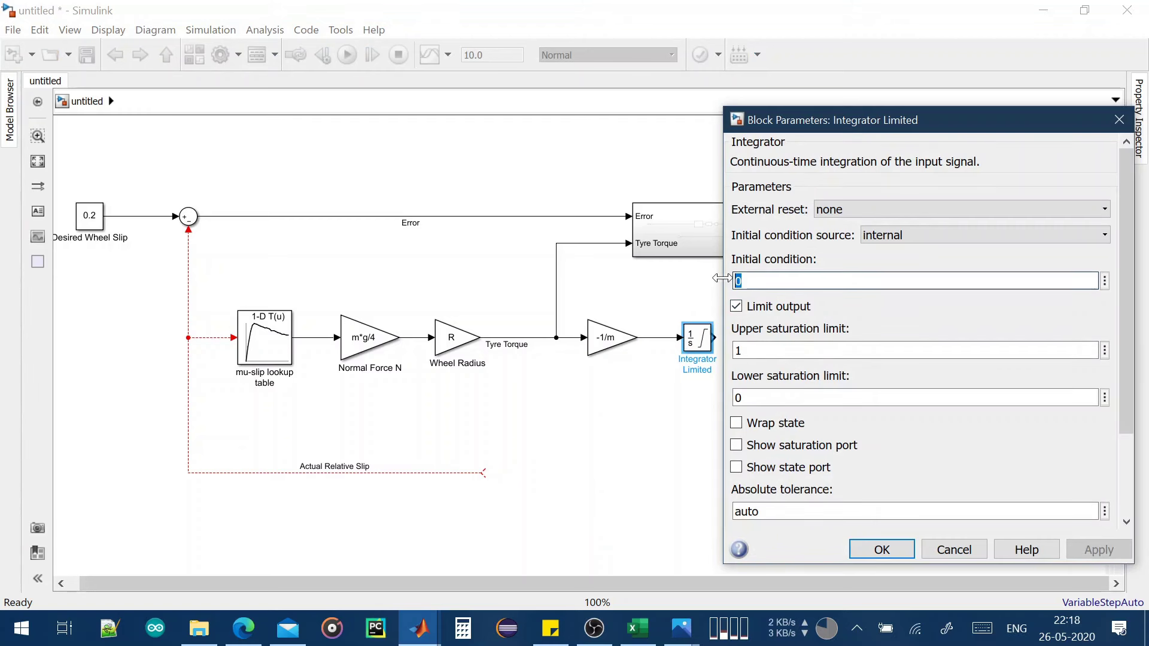
text(v)
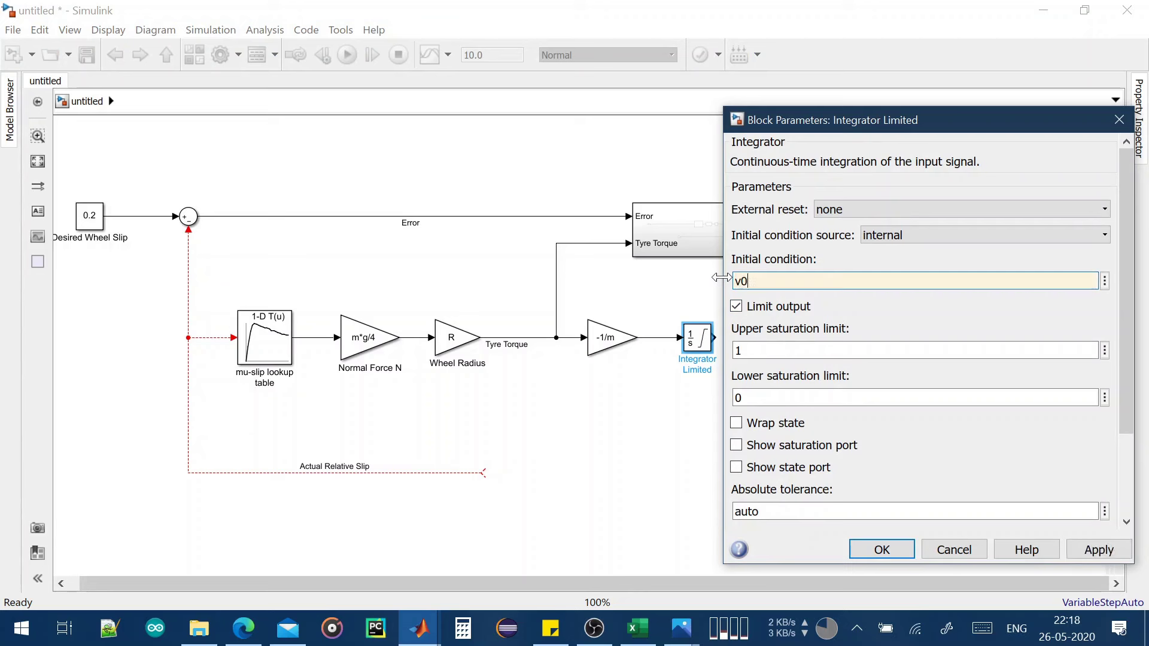
key(Tab)
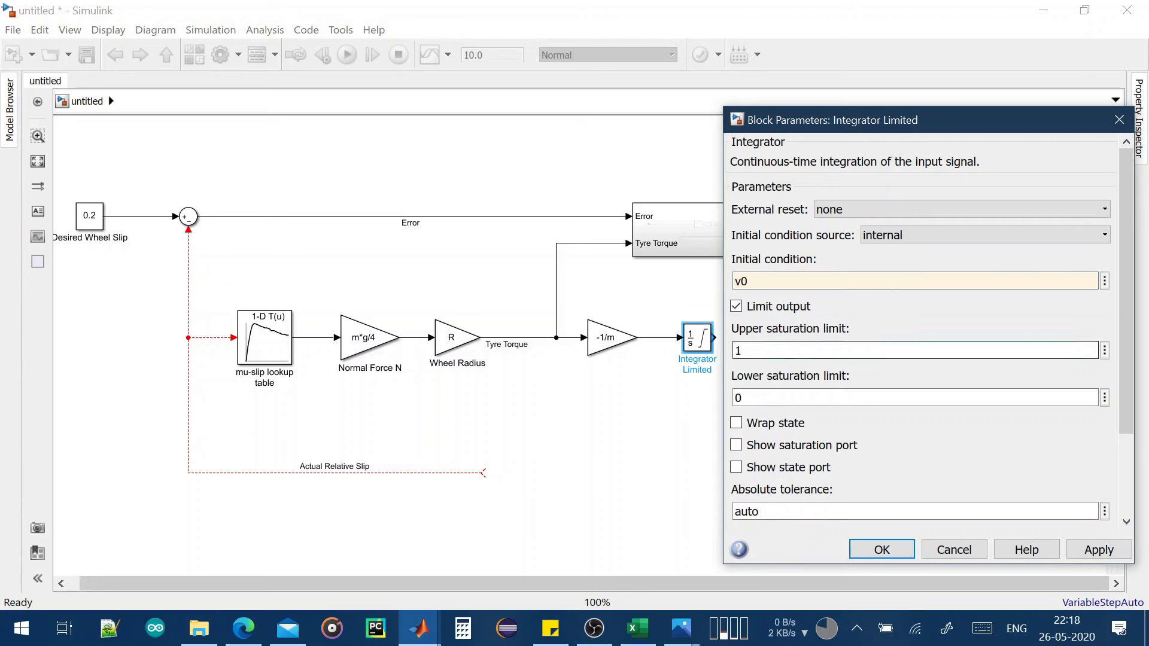
text(1)
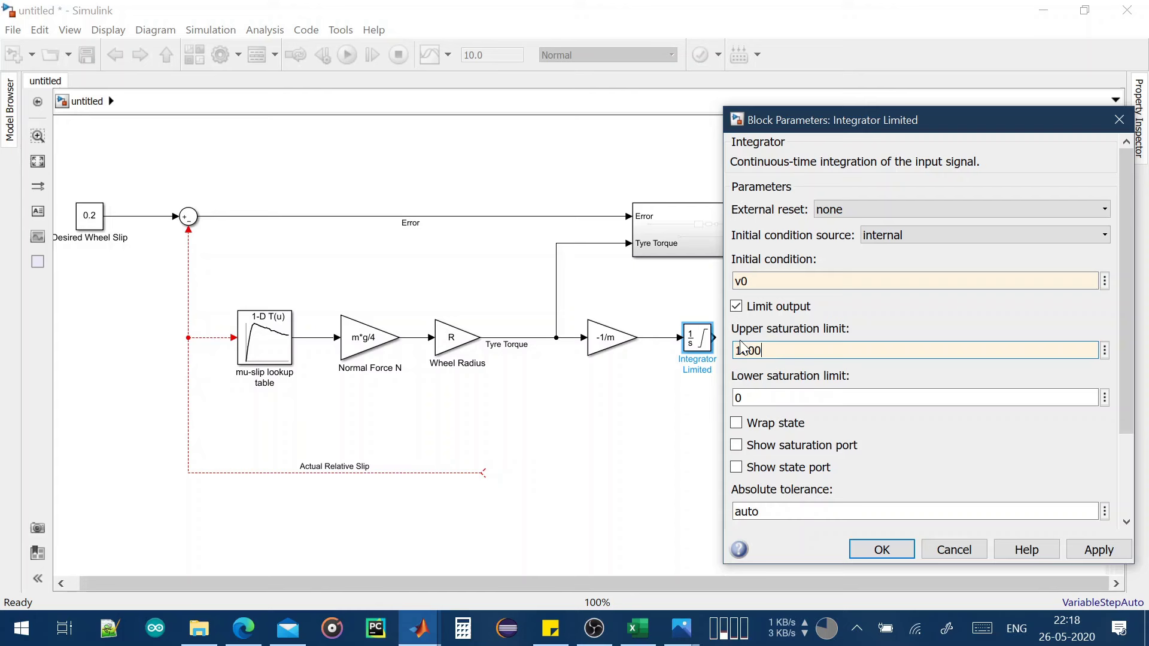
text(000)
click(882, 550)
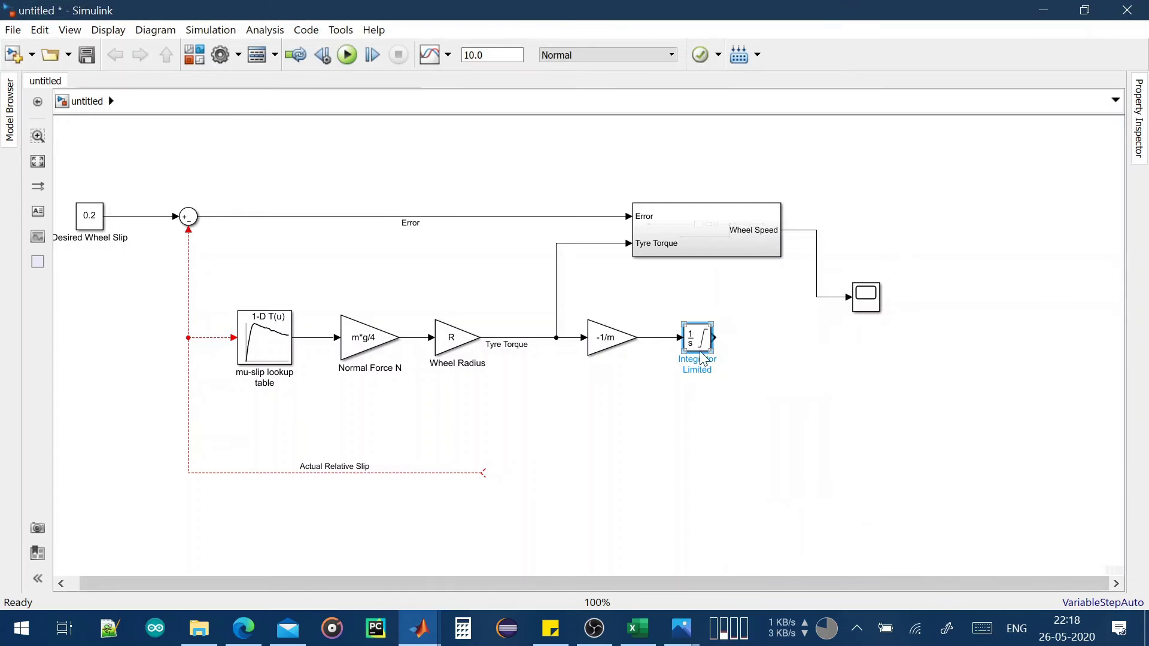
drag(701, 354, 688, 355)
click(822, 387)
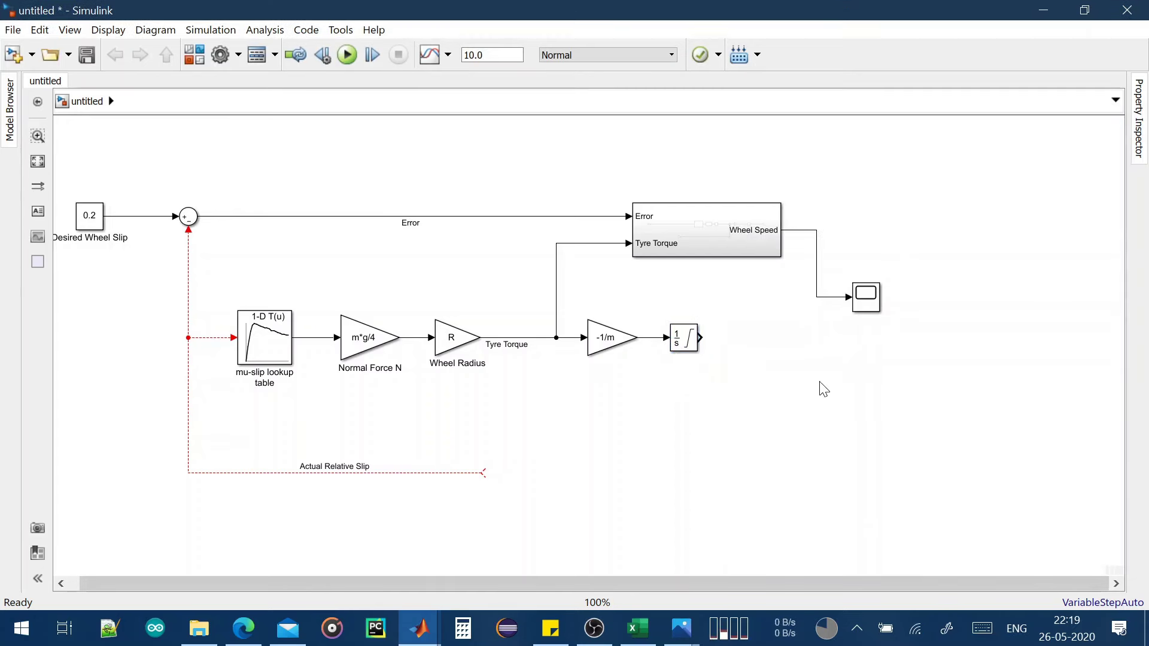
Inside the subsystem, set the wheel speed integrator's initial condition to v0/R, and return to the top-level model
click(741, 232)
double_click(741, 233)
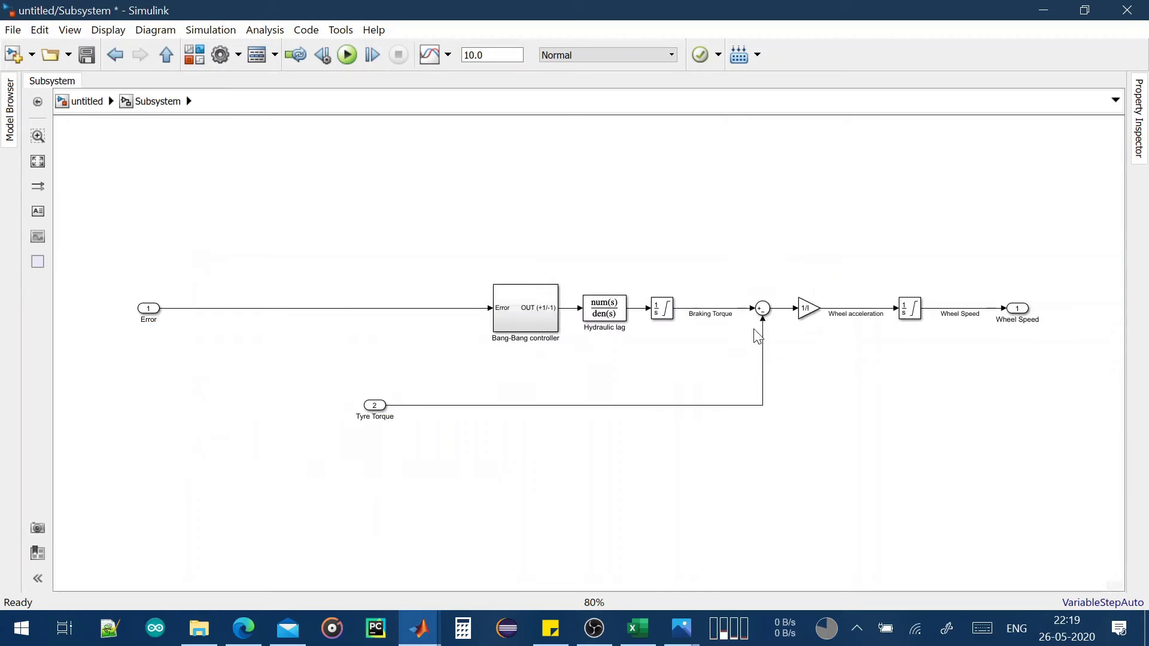
double_click(927, 296)
double_click(515, 235)
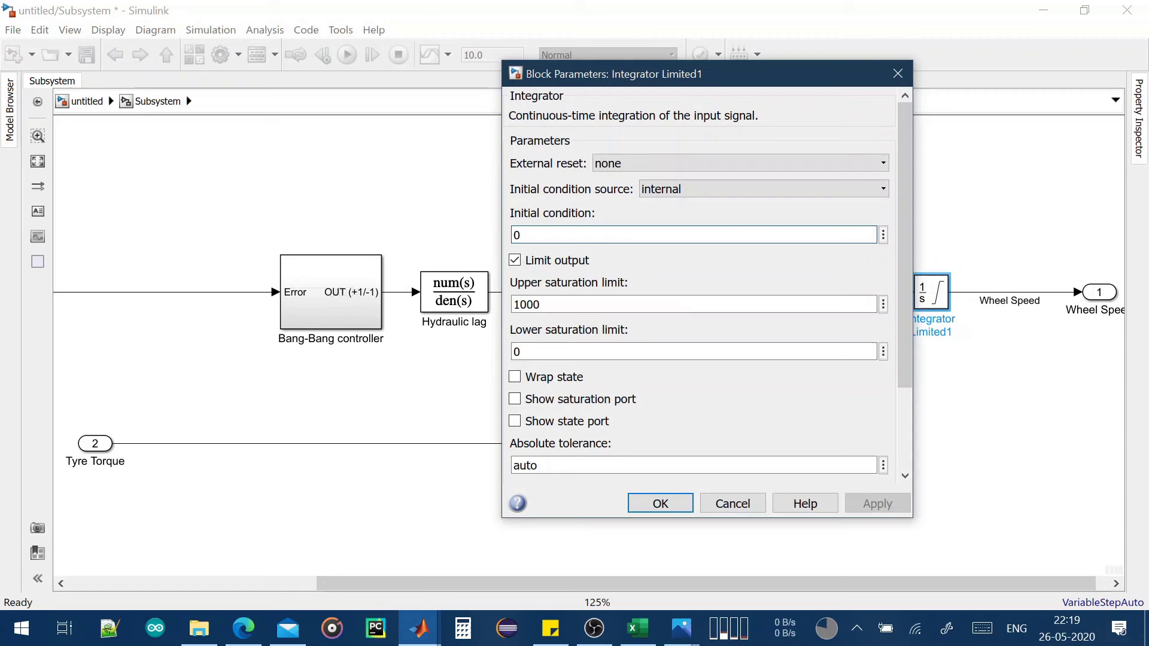
text(v0/R)
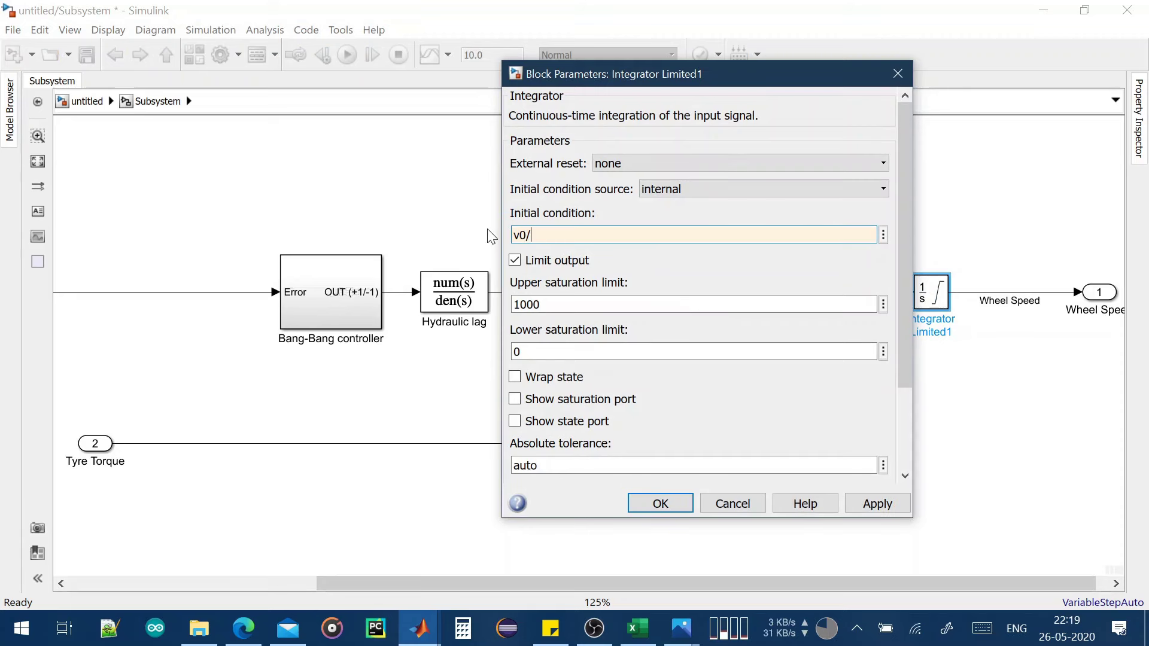
click(634, 200)
click(666, 505)
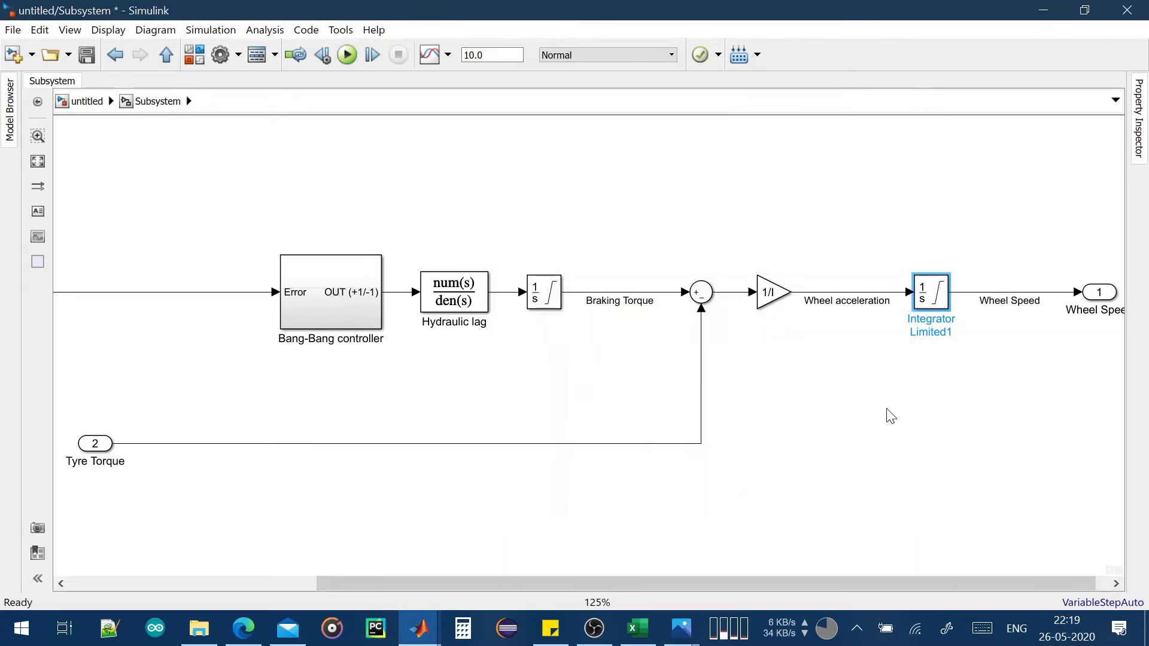
click(87, 103)
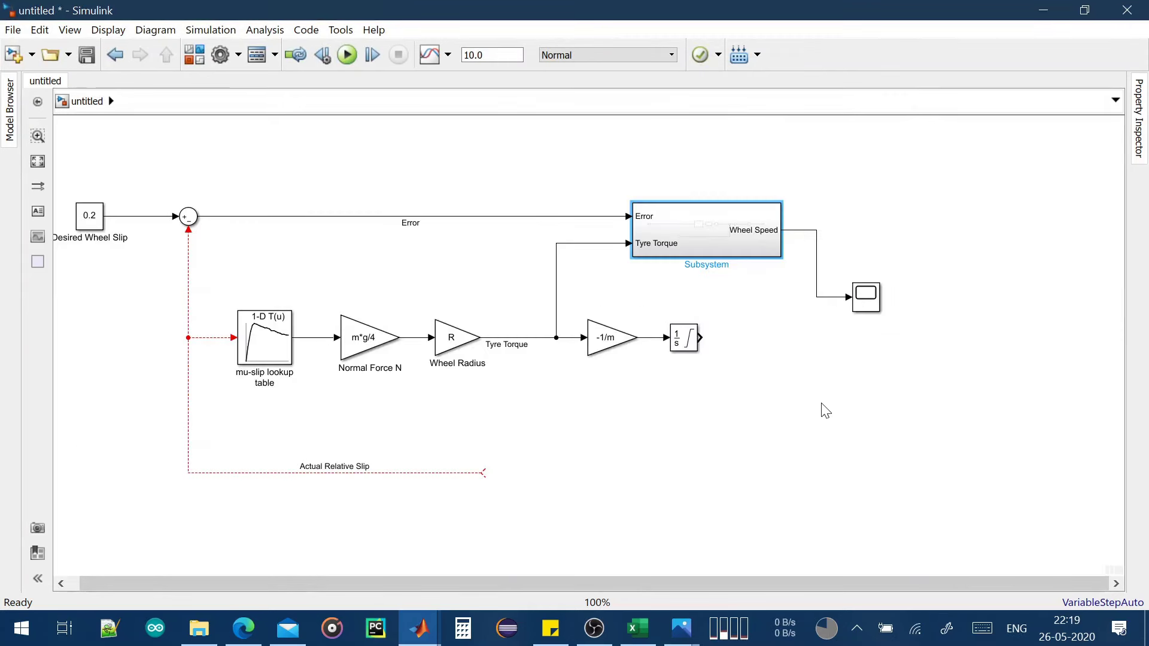
Rename the scope connected to the subsystem as "Wheel Speed"
click(868, 308)
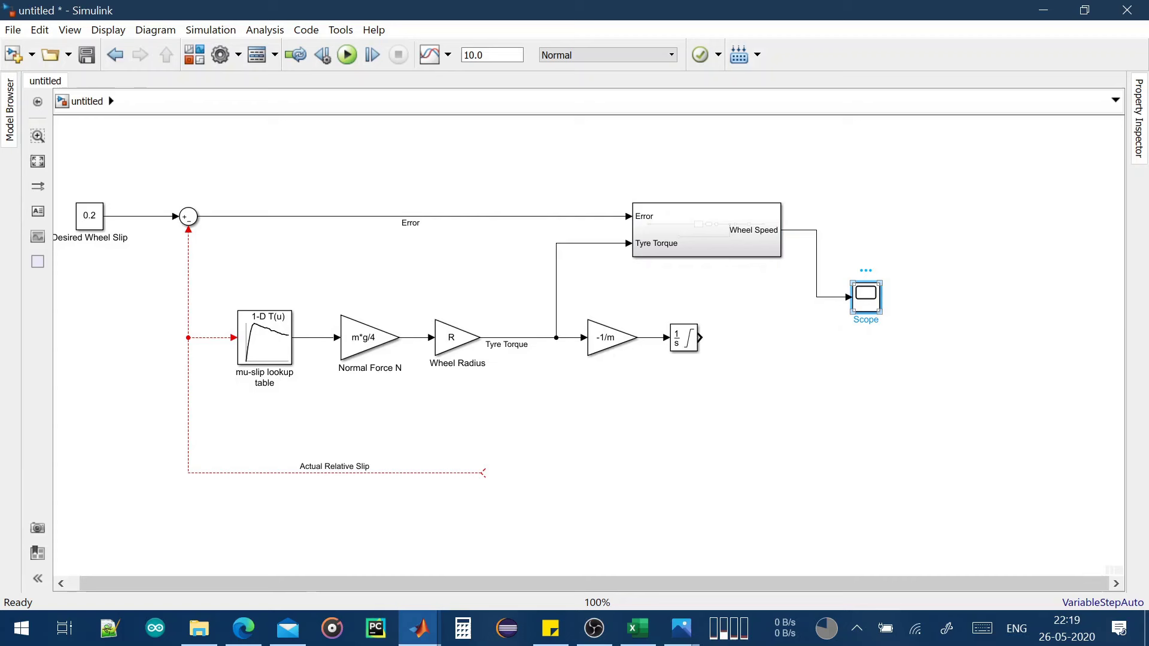
double_click(874, 320)
text(Wheel Speed)
click(858, 303)
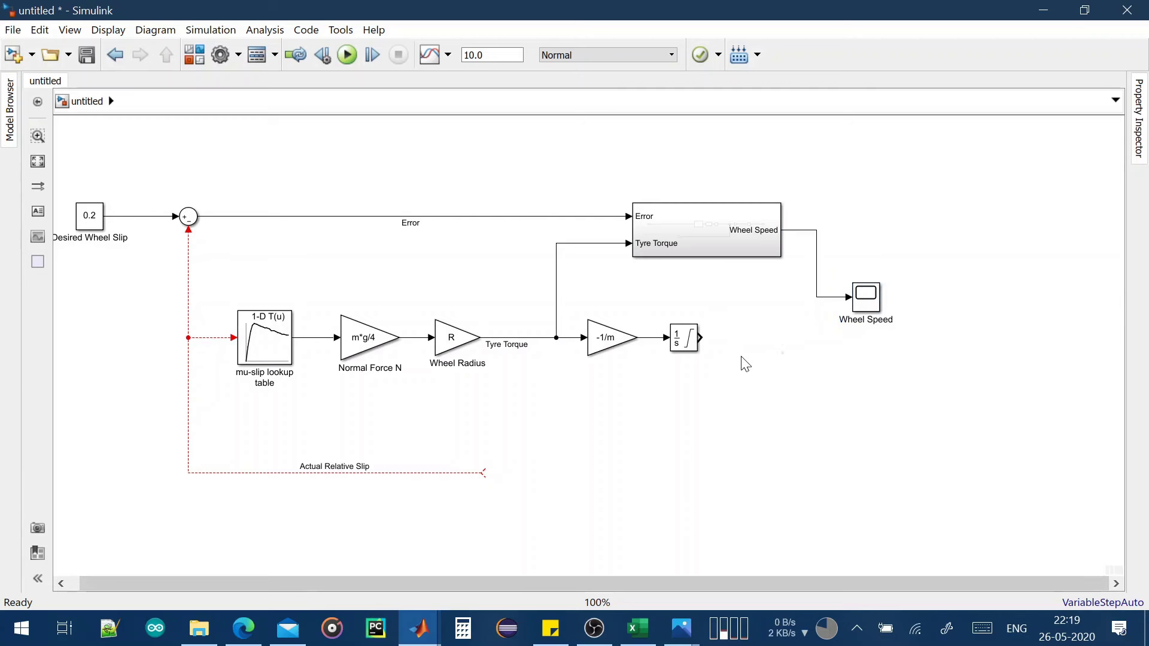
Add a Gain block with gain 1/R and connect it to the output of the vehicle speed integrator
click(687, 347)
double_click(745, 344)
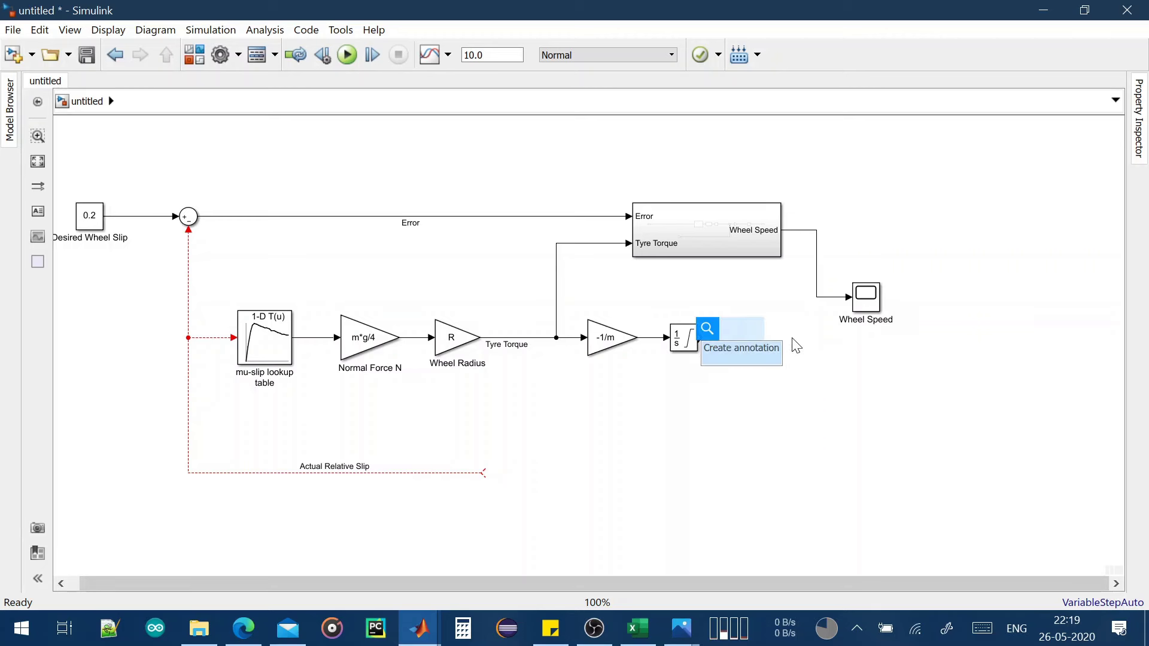
text(gain)
key(Return)
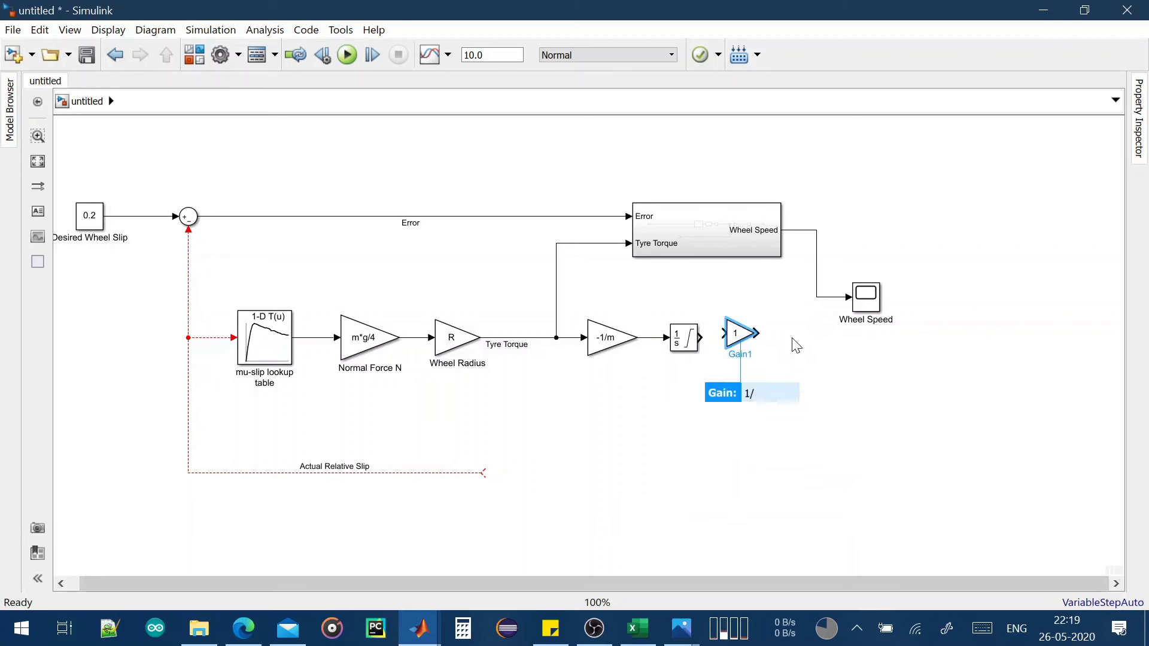
key(Return)
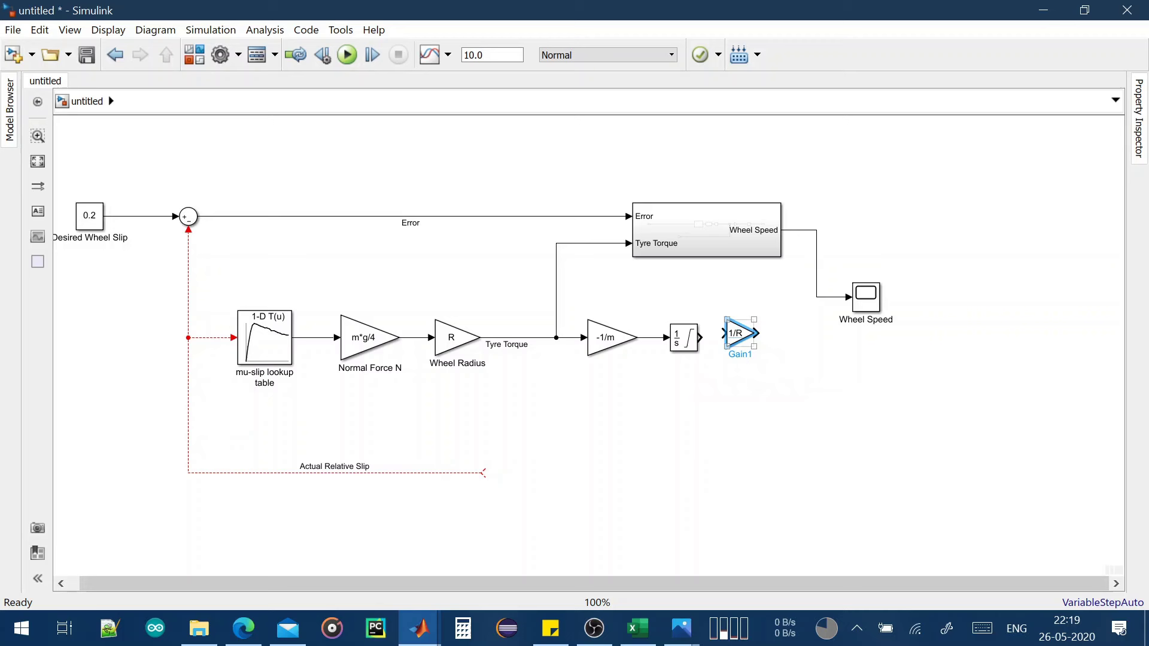
double_click(738, 354)
key(BackSpace)
drag(747, 342, 746, 342)
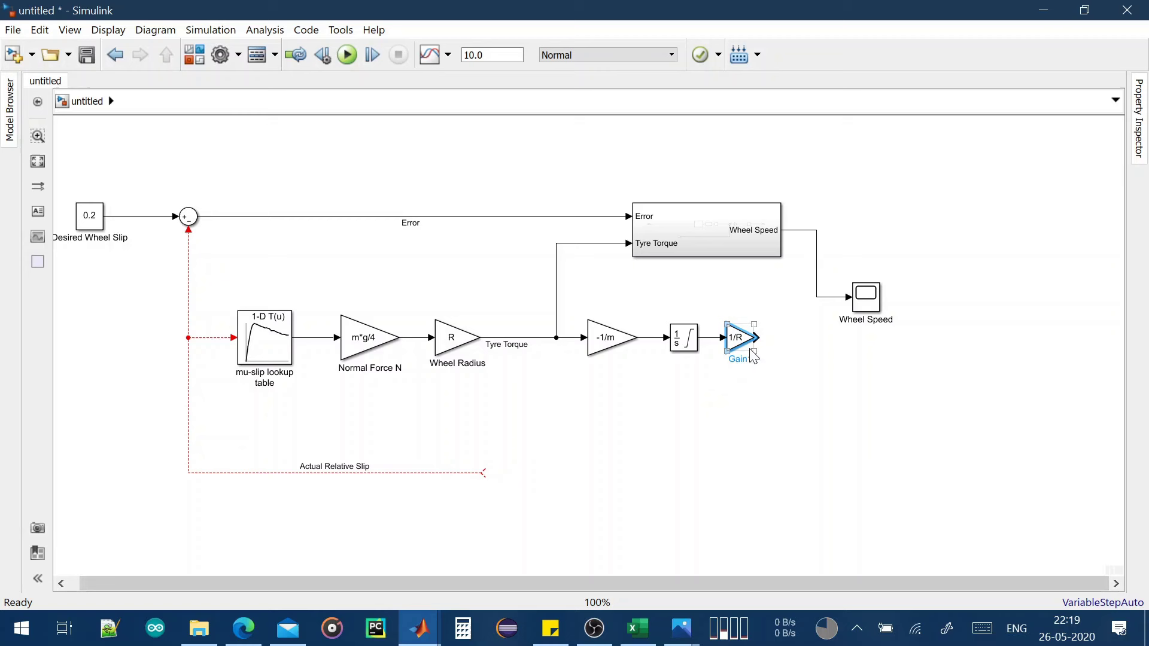
Draw a signal line from the 1/R gain's output, bending downward, and label it "Vehicle speed (angular) Vw"
mouse_move(756, 335)
mouse_down()
mouse_move(800, 429)
mouse_move(789, 422)
mouse_up()
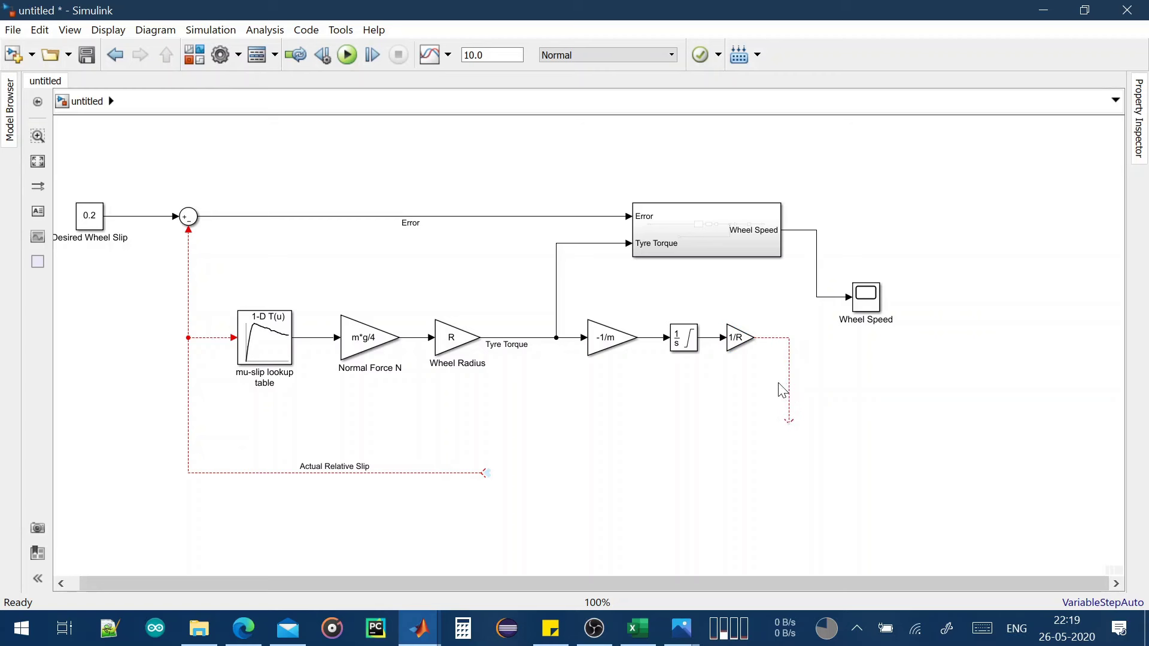
click(789, 368)
text(Wheel)
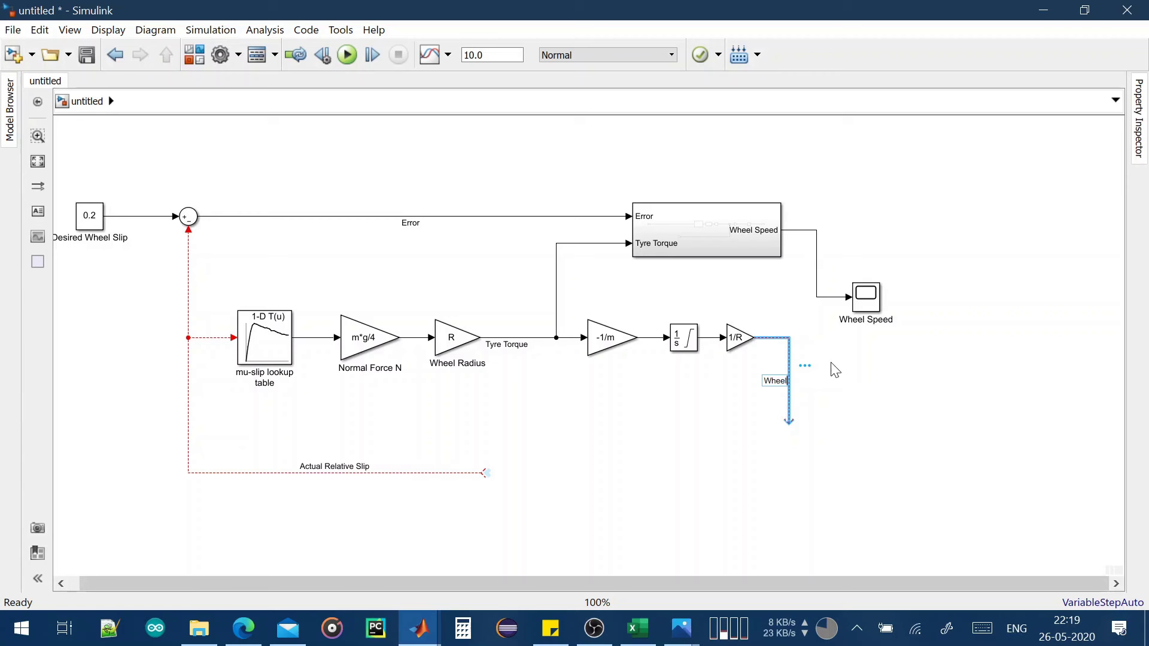
key(BackSpace)
key(BackSpace)
key(BackSpace)
text(cle speed (angular) Vw)
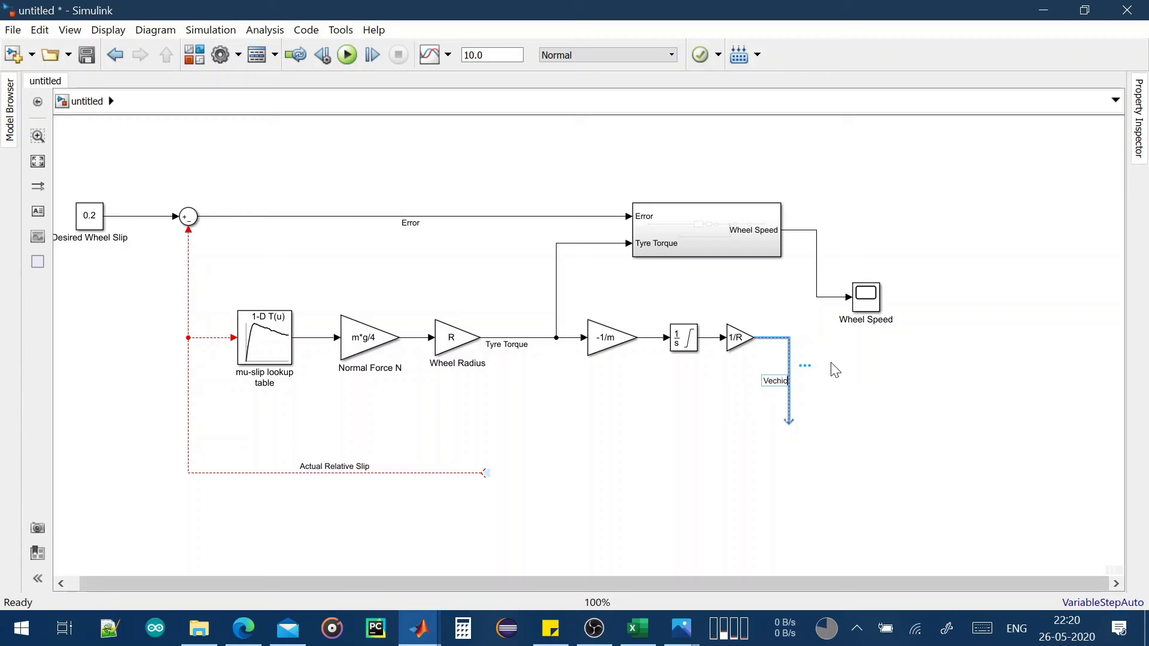
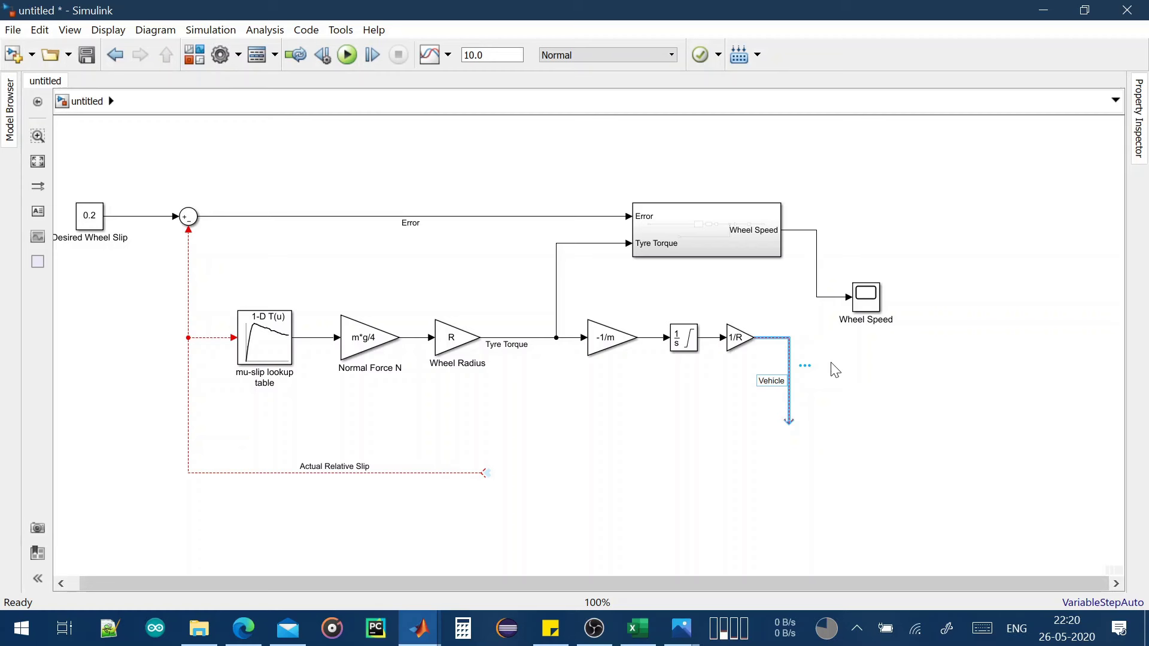
text(eed (m)
text(nd)
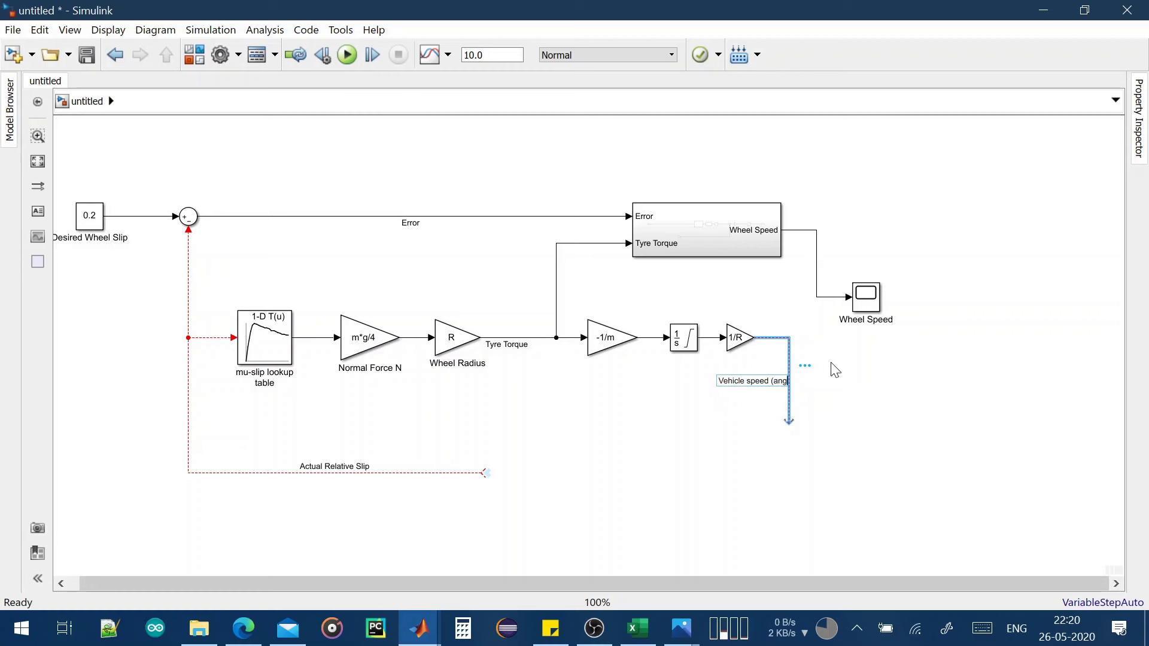
text(ular) Vw)
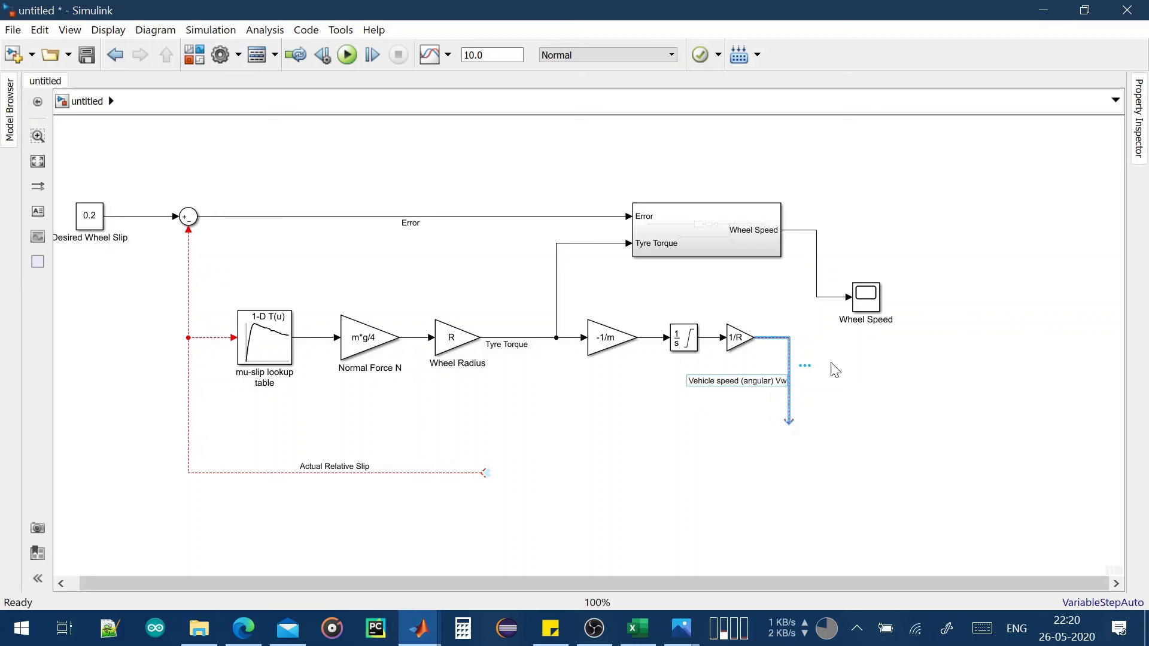
click(833, 418)
Add a Scope named "Vehicle Angular speed" and connect it to the 1/R gain's output line
double_click(839, 398)
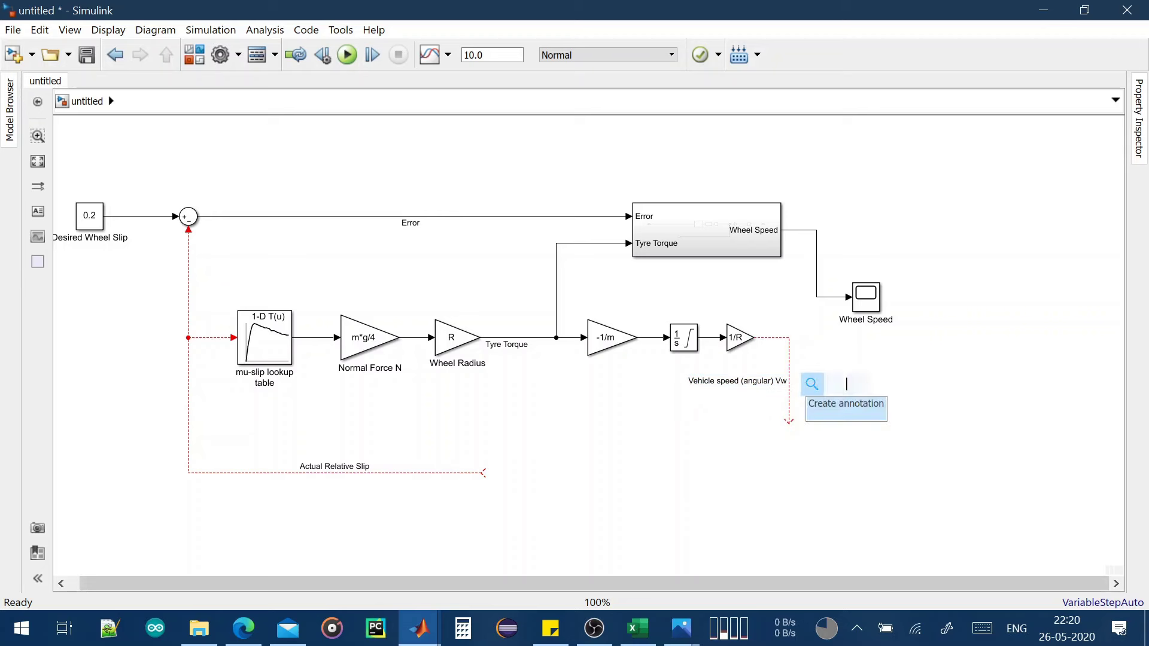
text(scope)
key(Return)
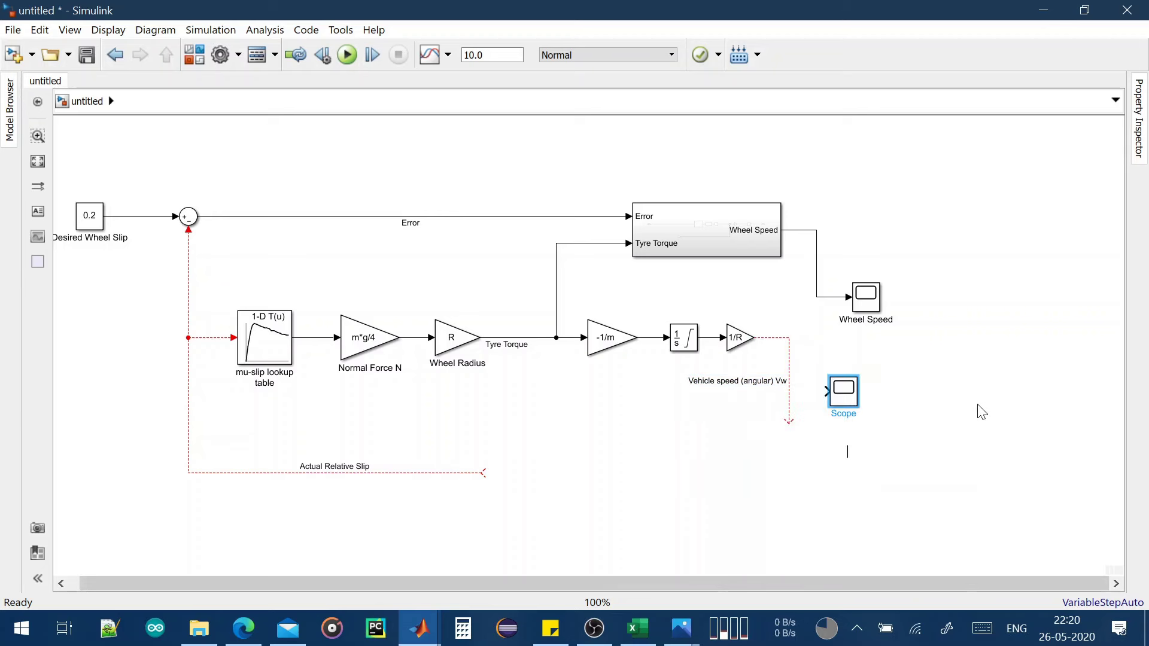
drag(867, 393, 872, 389)
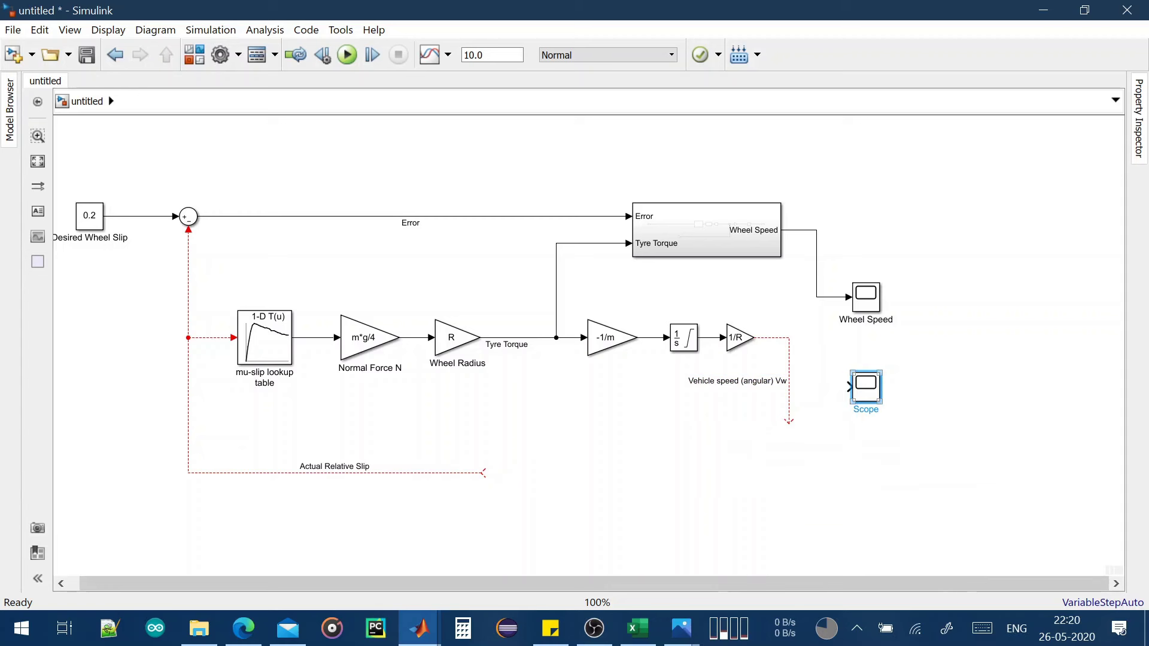
double_click(866, 410)
text(Vehicle Angular speed)
click(954, 422)
drag(850, 386, 789, 386)
click(854, 383)
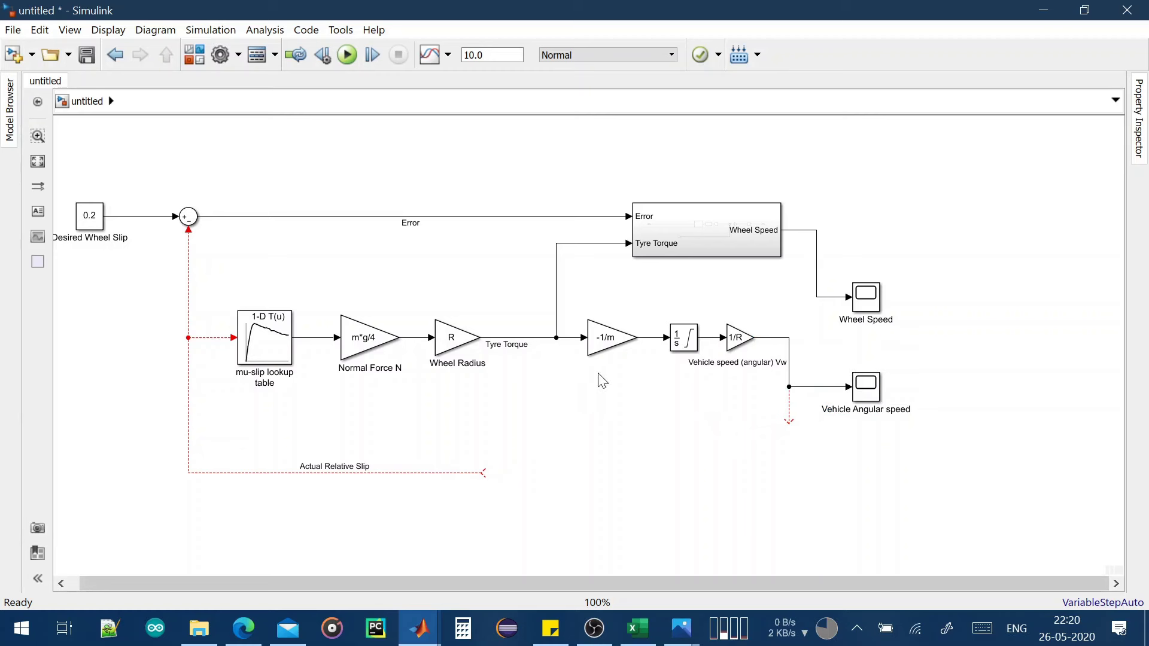
Enable the saturation port on the Integrator Limited block that follows the -1/m gain
click(679, 350)
double_click(676, 344)
click(781, 448)
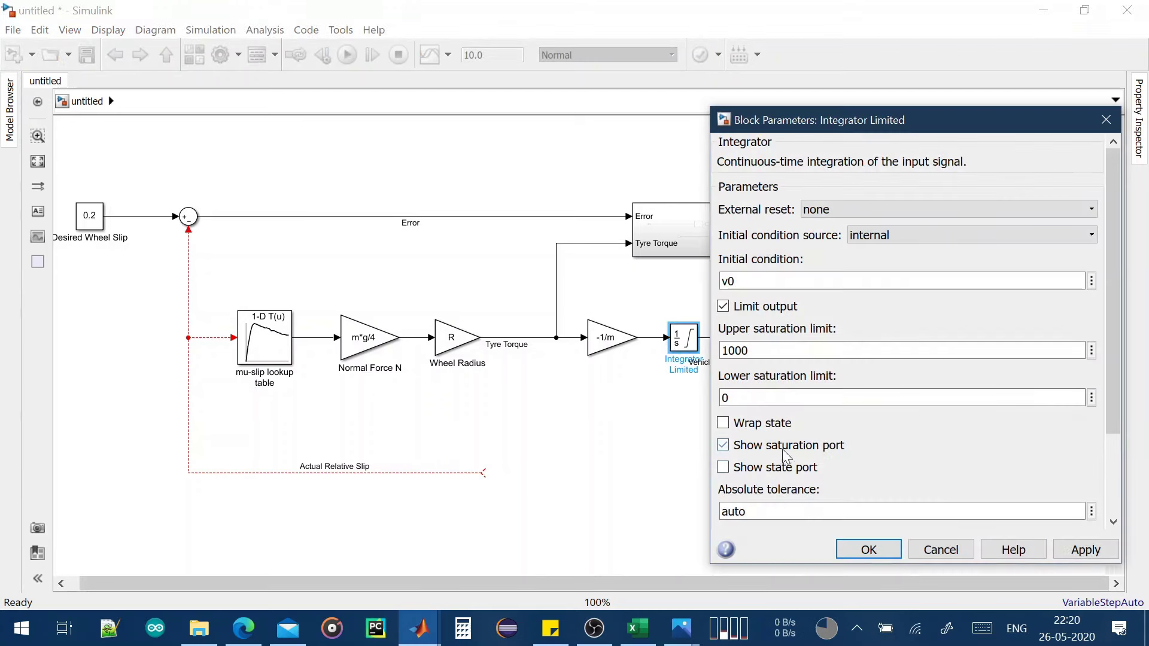
click(868, 549)
Make room beside the integrator and connect a Stop Simulation block to its saturation port
drag(742, 350, 768, 364)
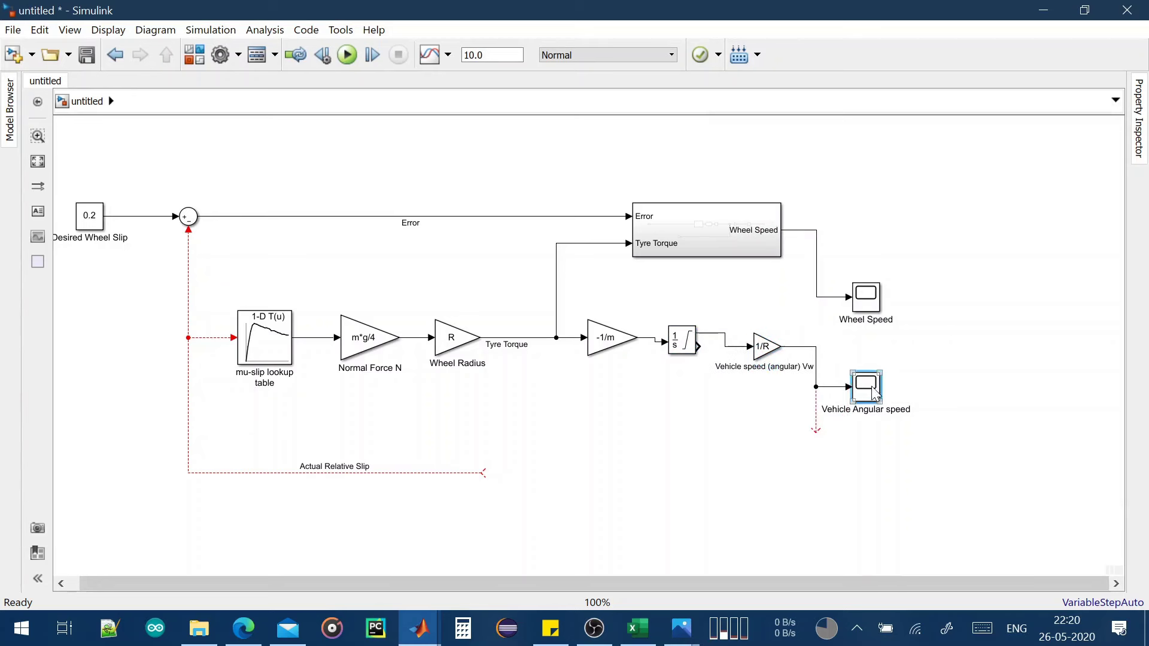
drag(866, 389, 924, 389)
drag(765, 347, 782, 333)
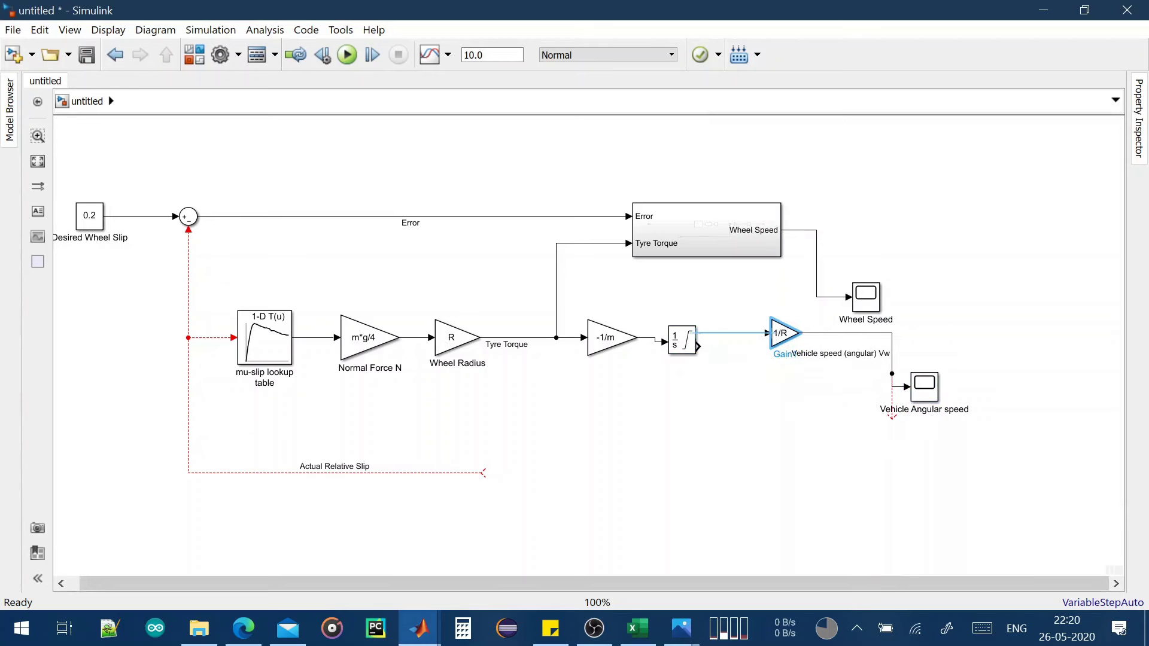
double_click(737, 383)
text(stop)
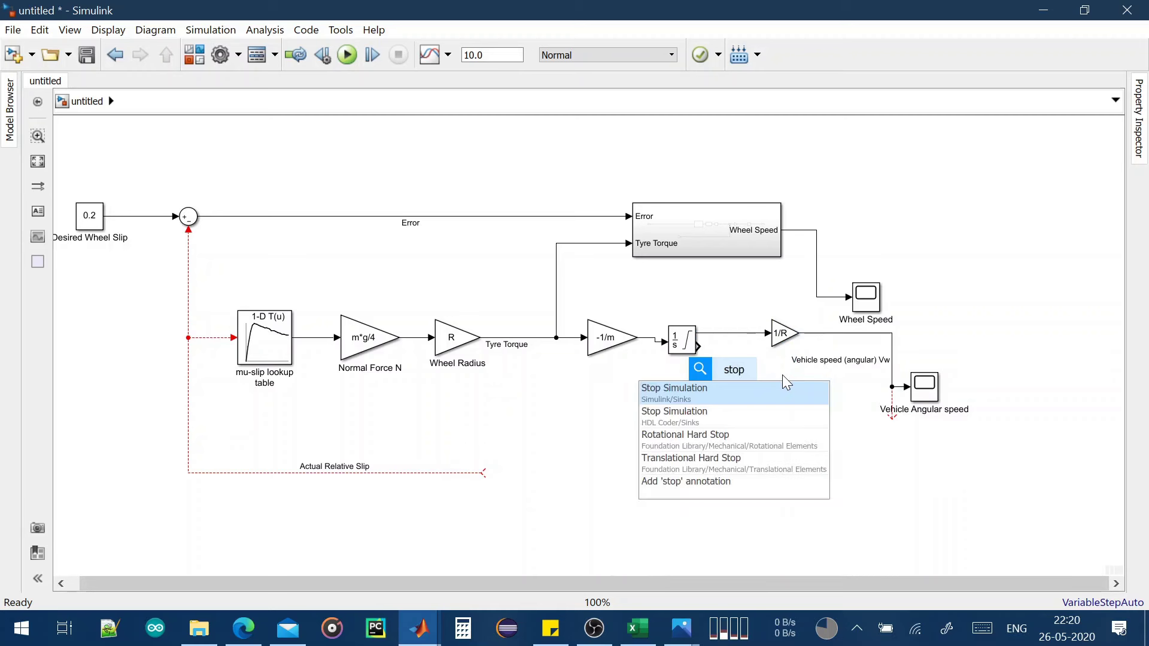
key(Return)
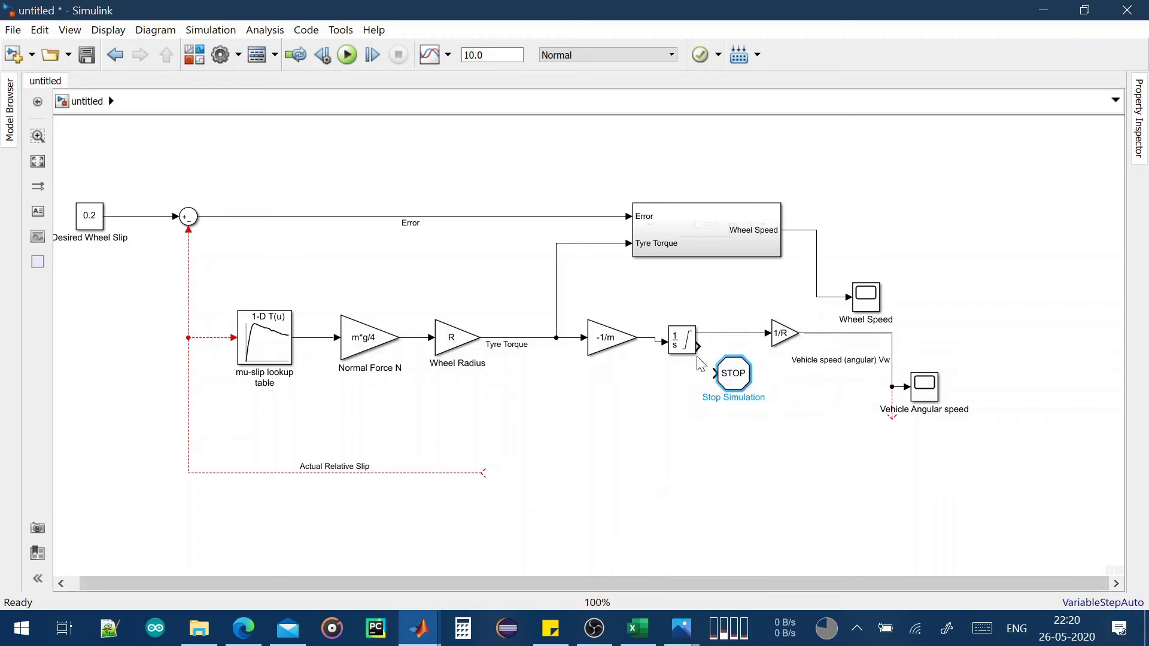
drag(699, 349, 746, 381)
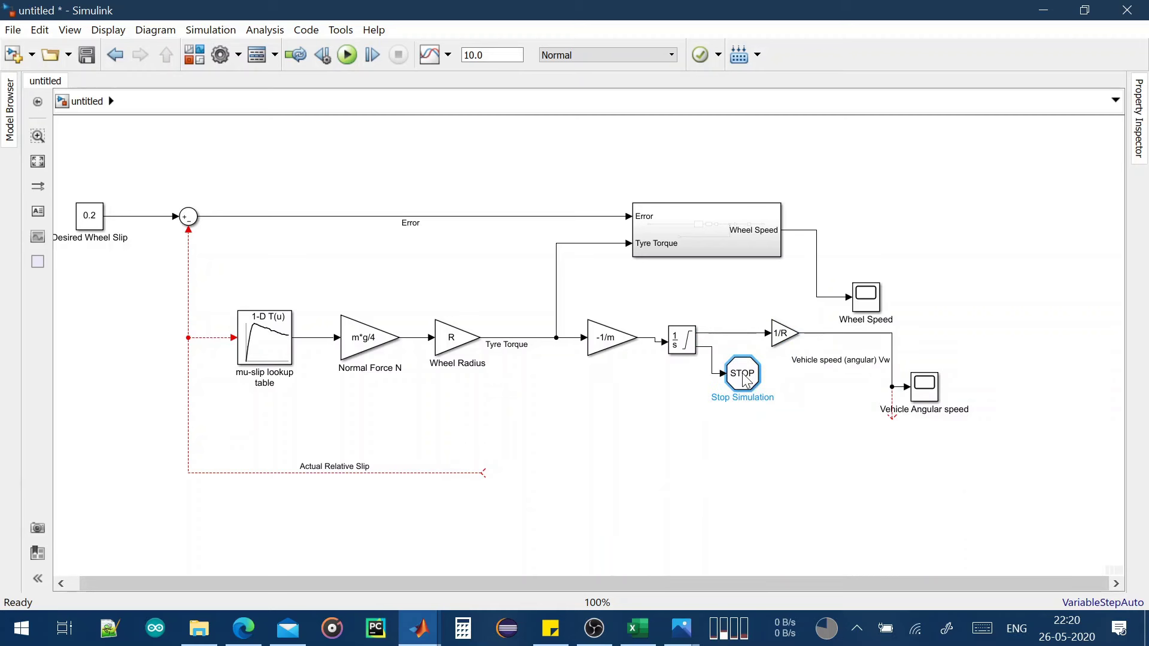
Realign the integrator, the 1/R gain and the Wheel Speed and Vehicle Angular speed scopes to tidy the signal lines
drag(690, 346, 694, 340)
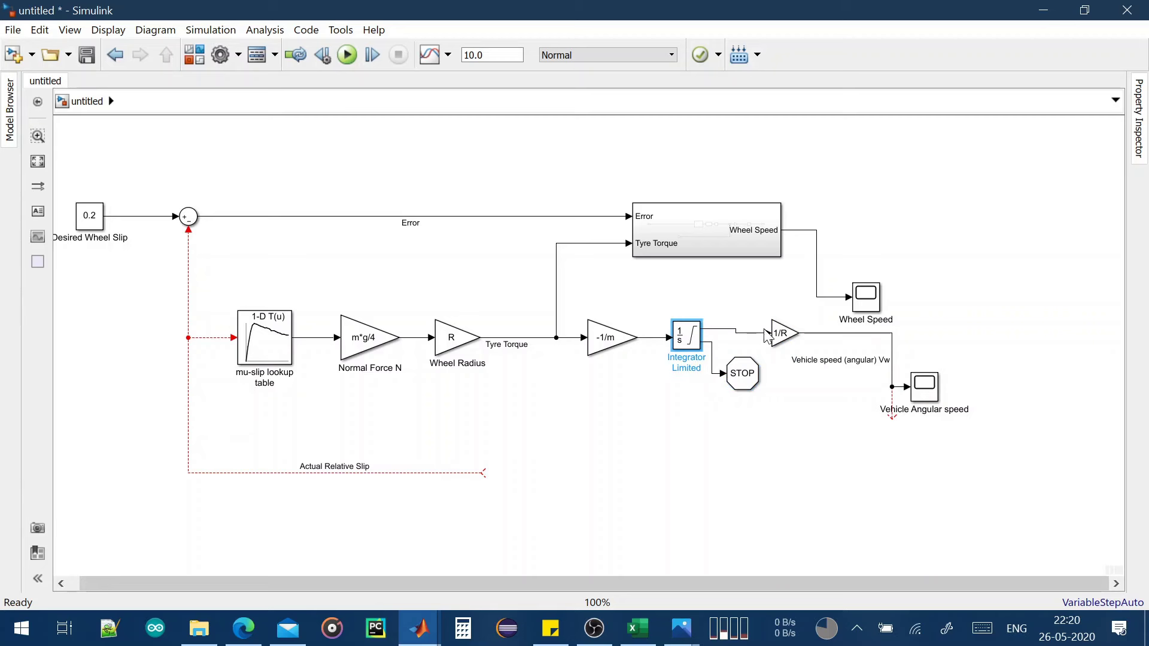
drag(766, 337, 771, 333)
drag(876, 300, 886, 286)
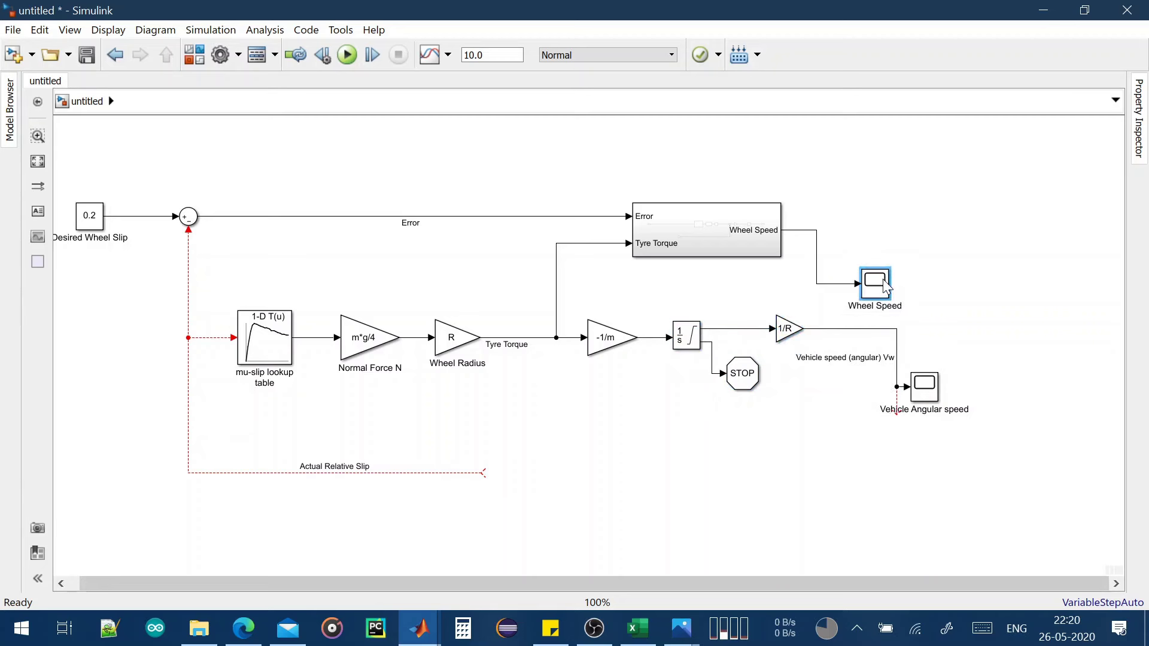
drag(924, 388, 952, 384)
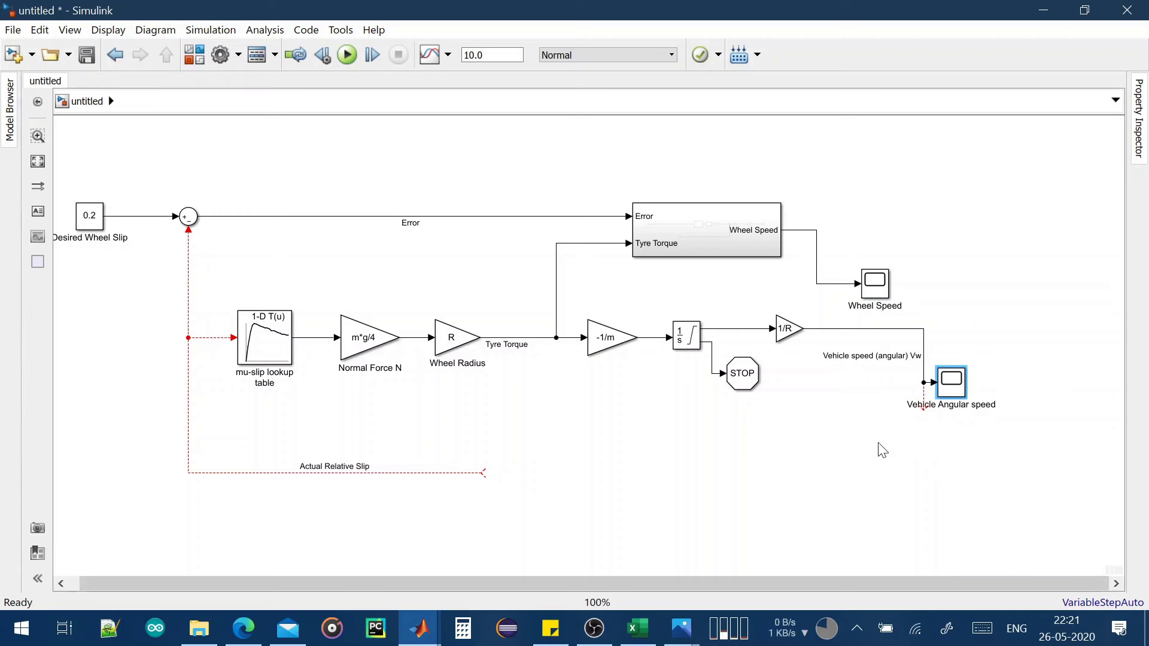
drag(955, 389, 898, 392)
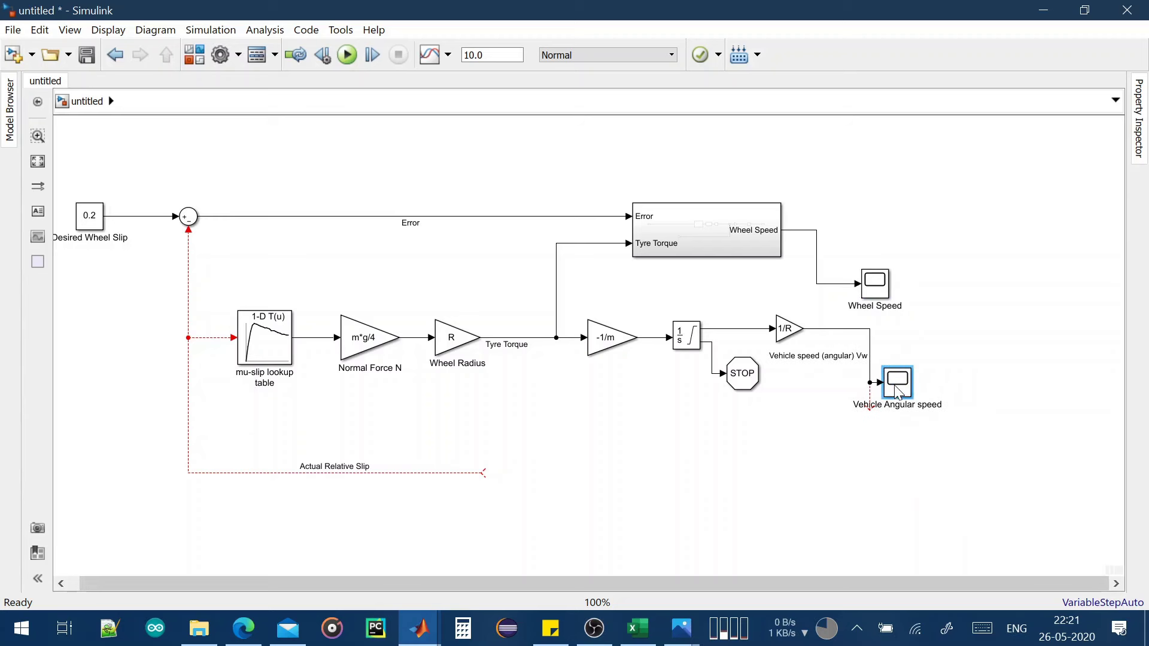
Add an Integrator block below the Vehicle Angular speed scope and connect the vehicle angular speed line to its input
double_click(867, 452)
text(integ)
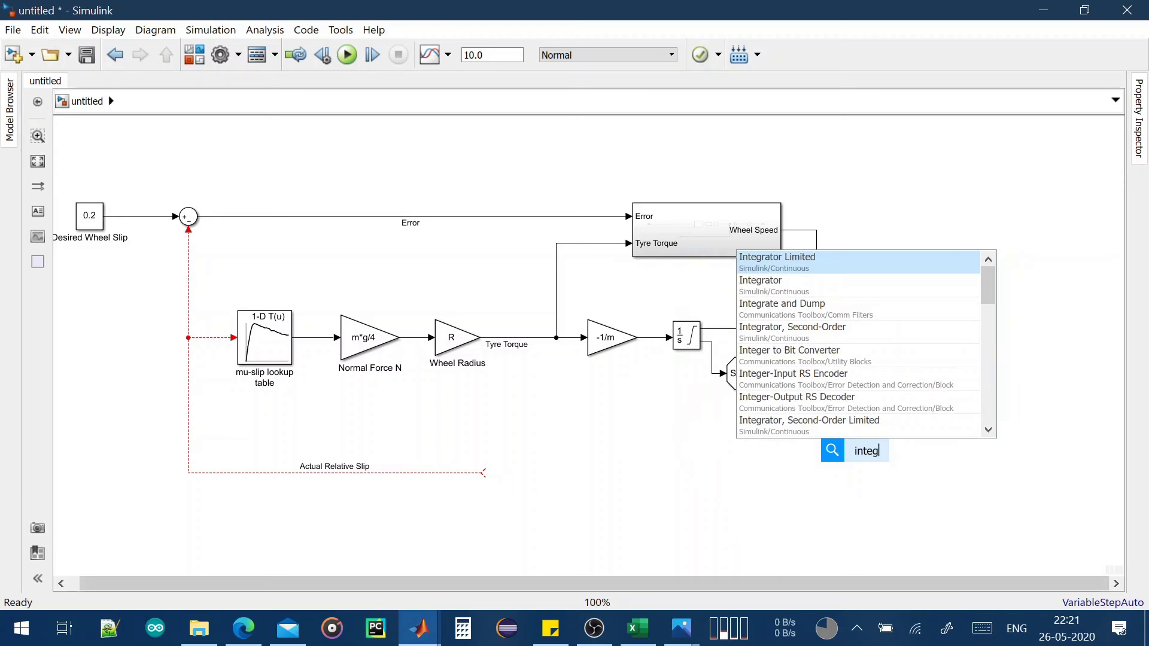
key(Down)
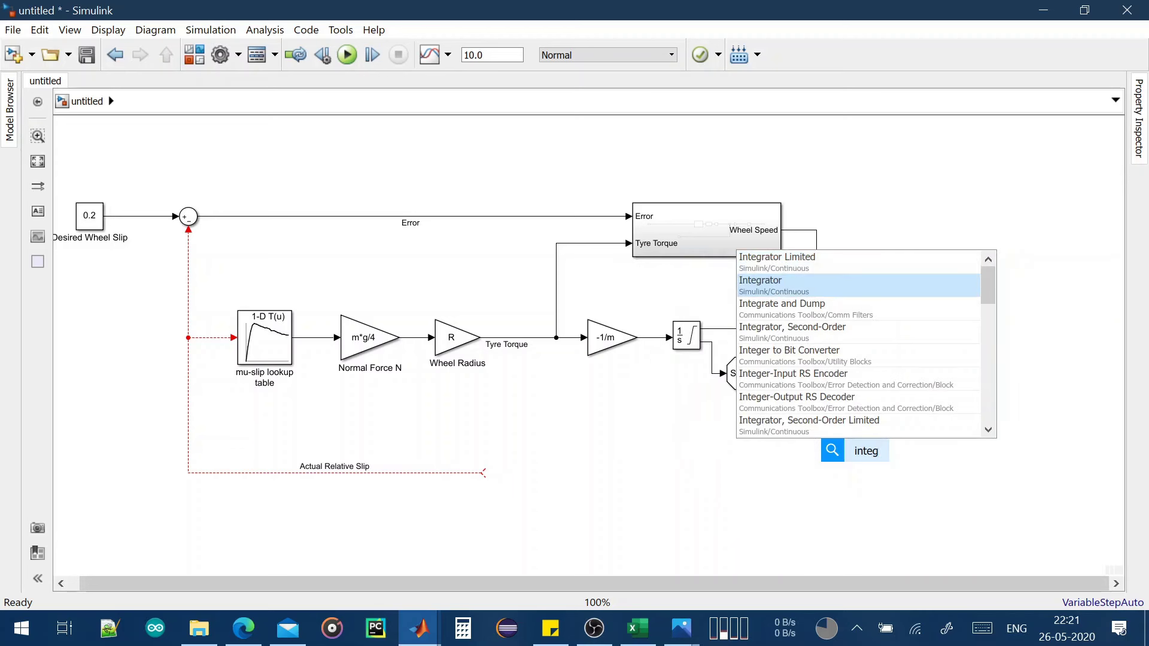
key(Return)
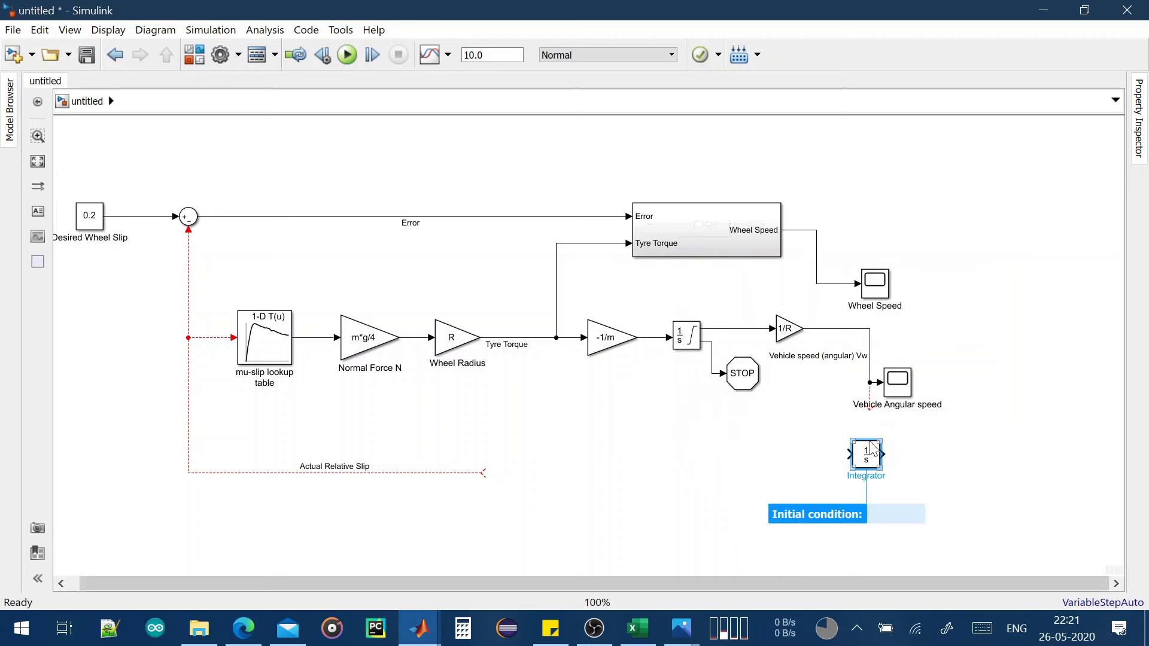
drag(874, 460, 906, 455)
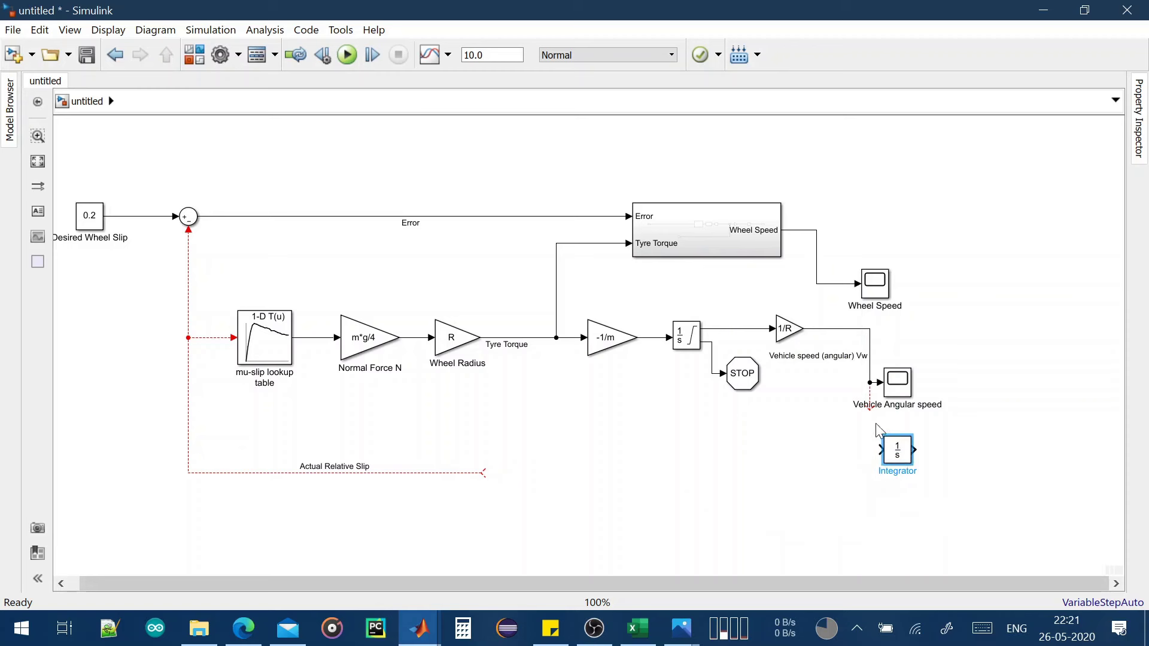
drag(869, 404, 880, 453)
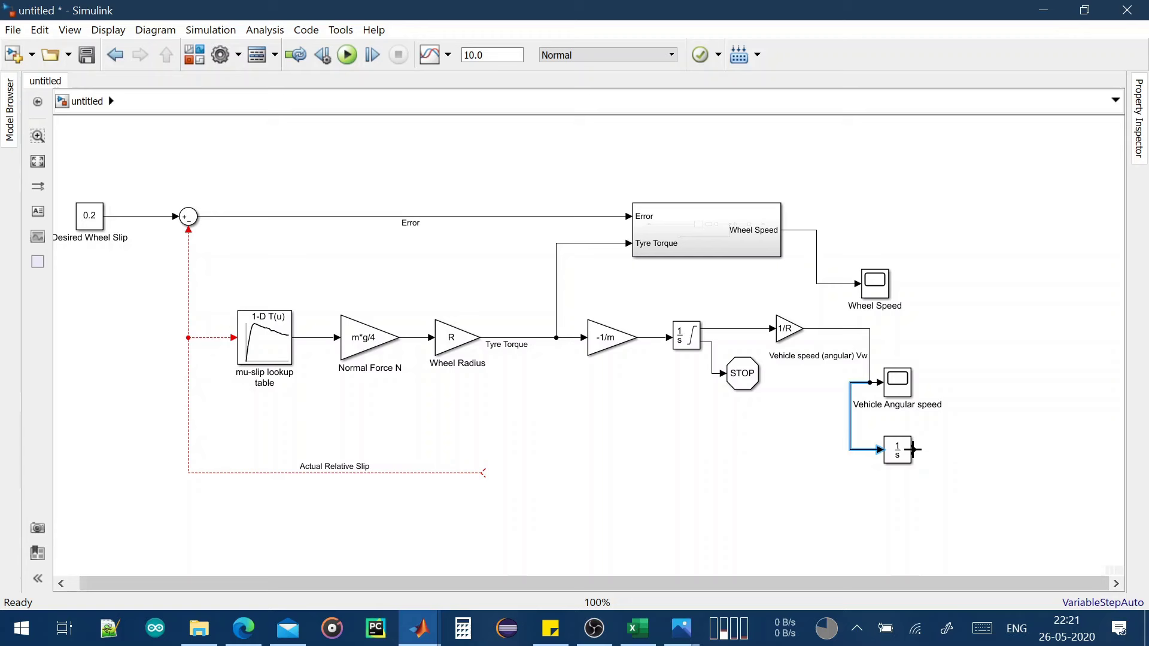
Connect a Scope named "Stopping Distance" to the new integrator's output, and tidy the layout of the scopes and the Actual Relative Slip line
drag(914, 449, 948, 449)
double_click(993, 442)
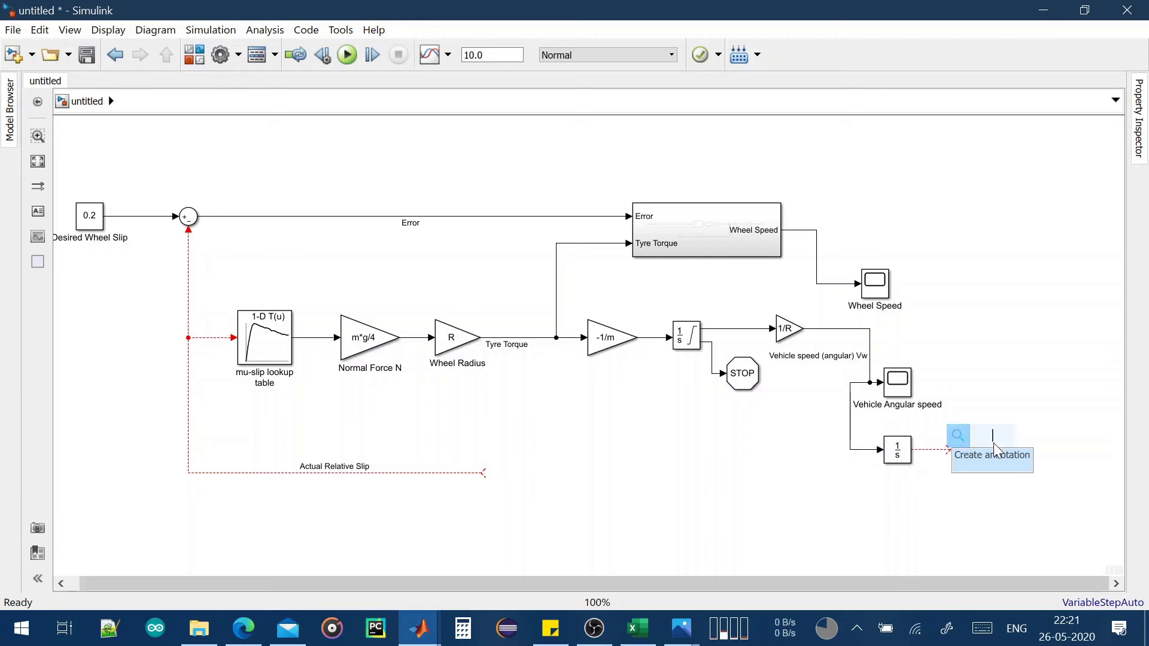
text(scope)
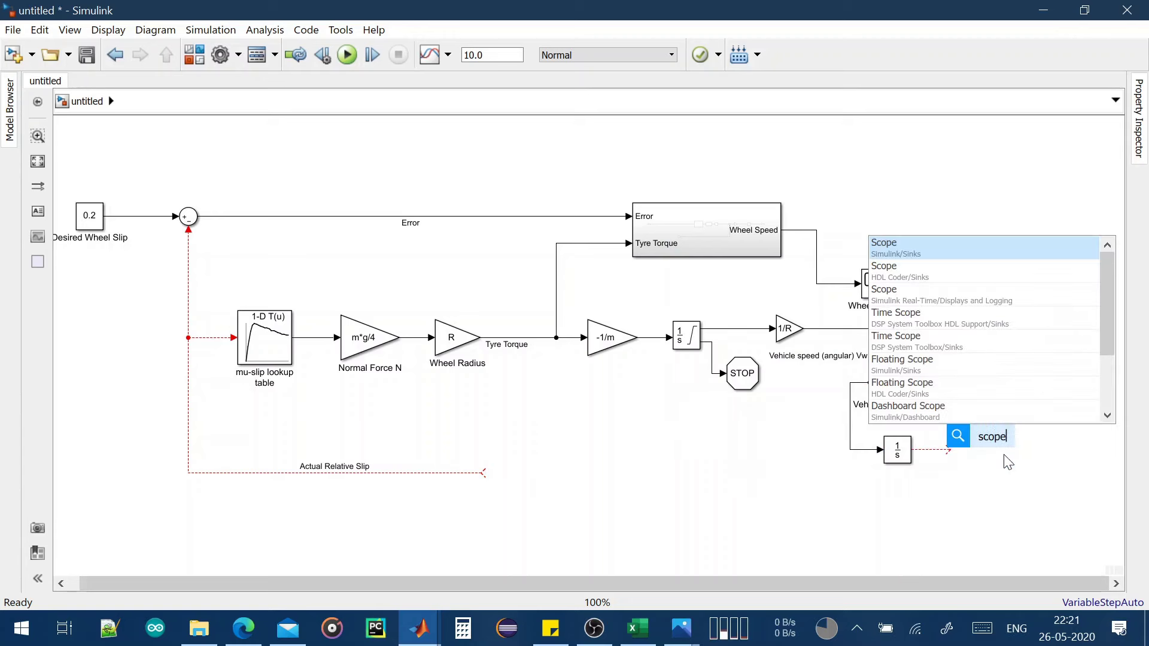
key(Return)
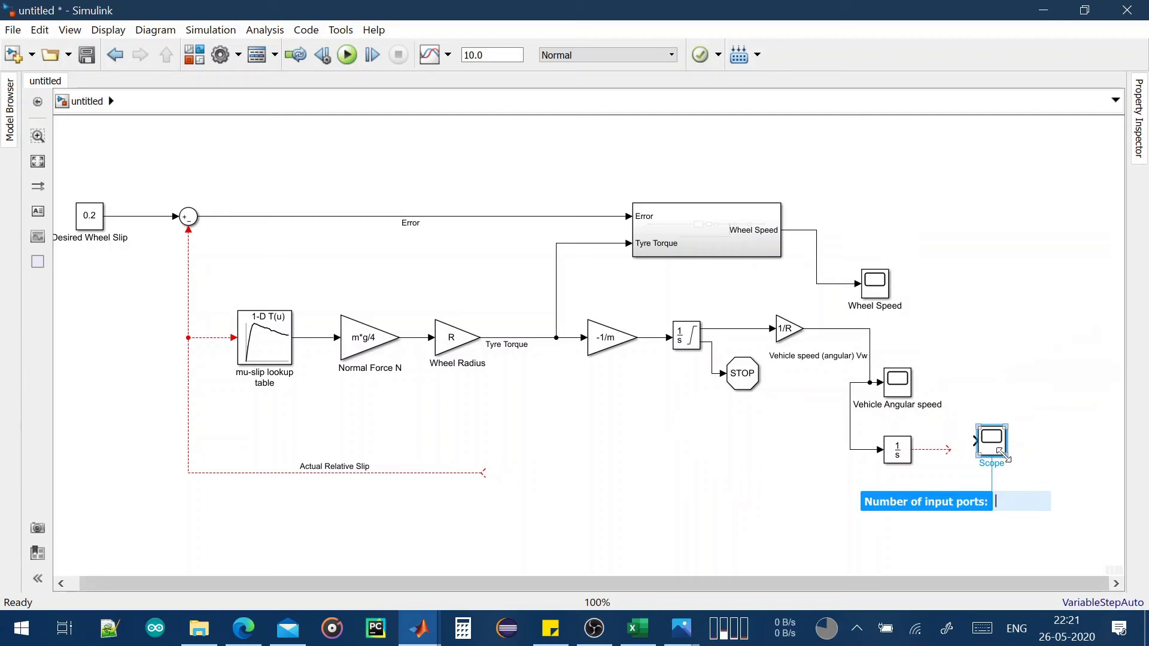
text(St)
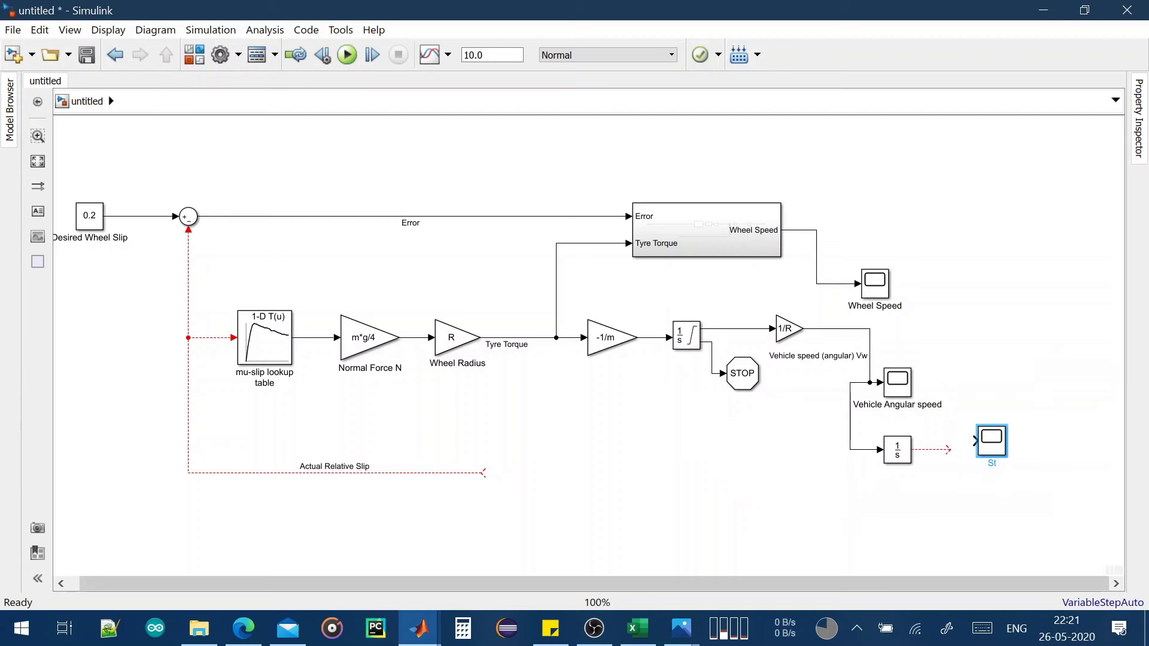
text(opping Distance)
click(1023, 495)
drag(994, 446, 967, 453)
click(1019, 475)
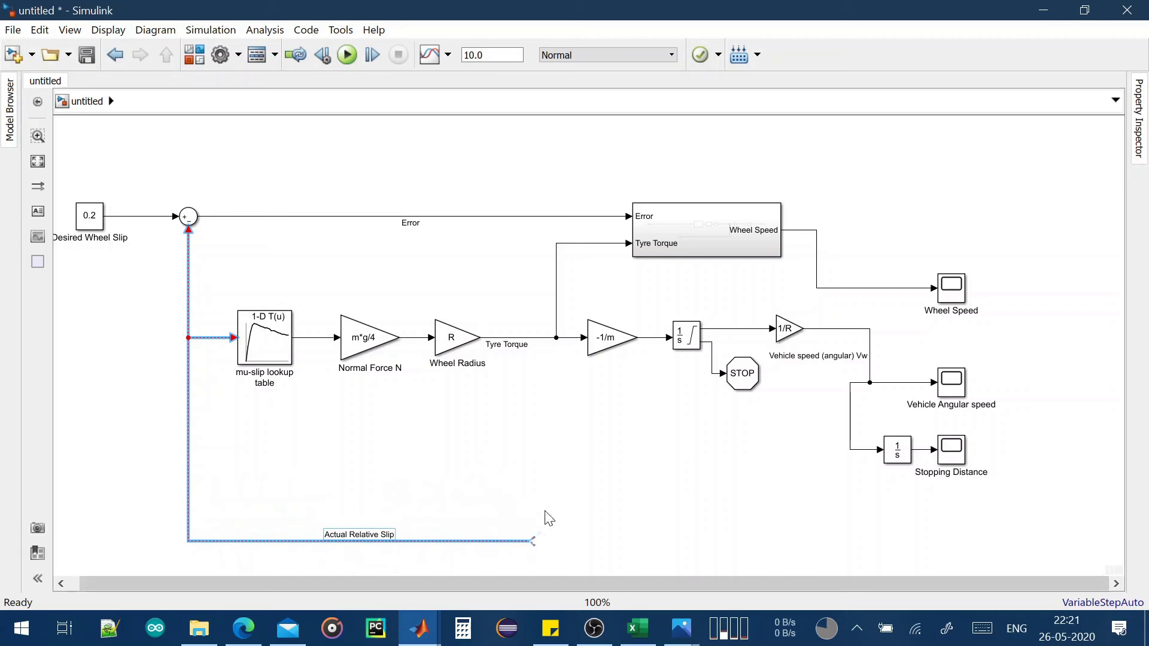
click(643, 485)
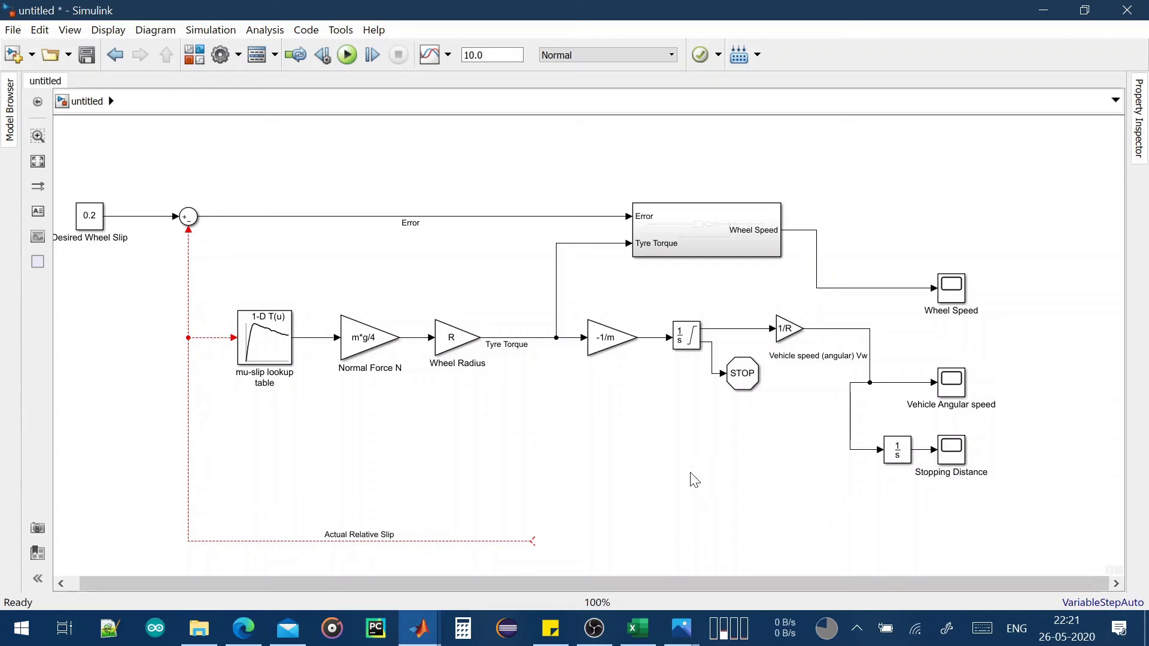
Add a Divide block below the Stop Simulation block and flip it so its inputs face the scopes
drag(713, 502, 685, 464)
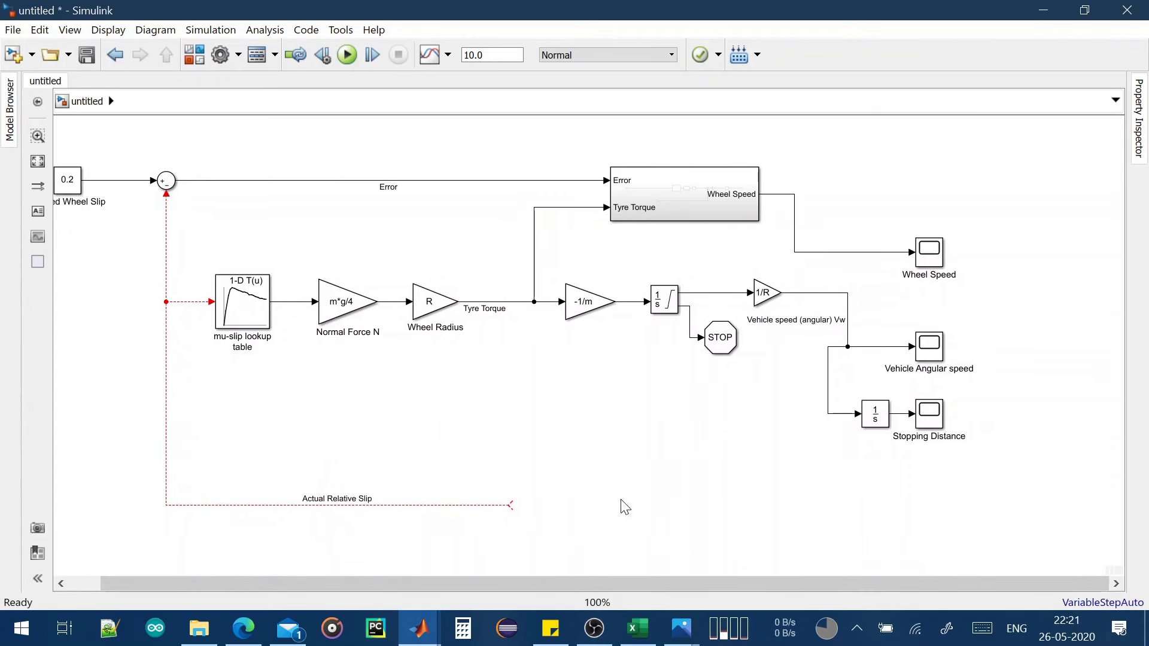
double_click(651, 501)
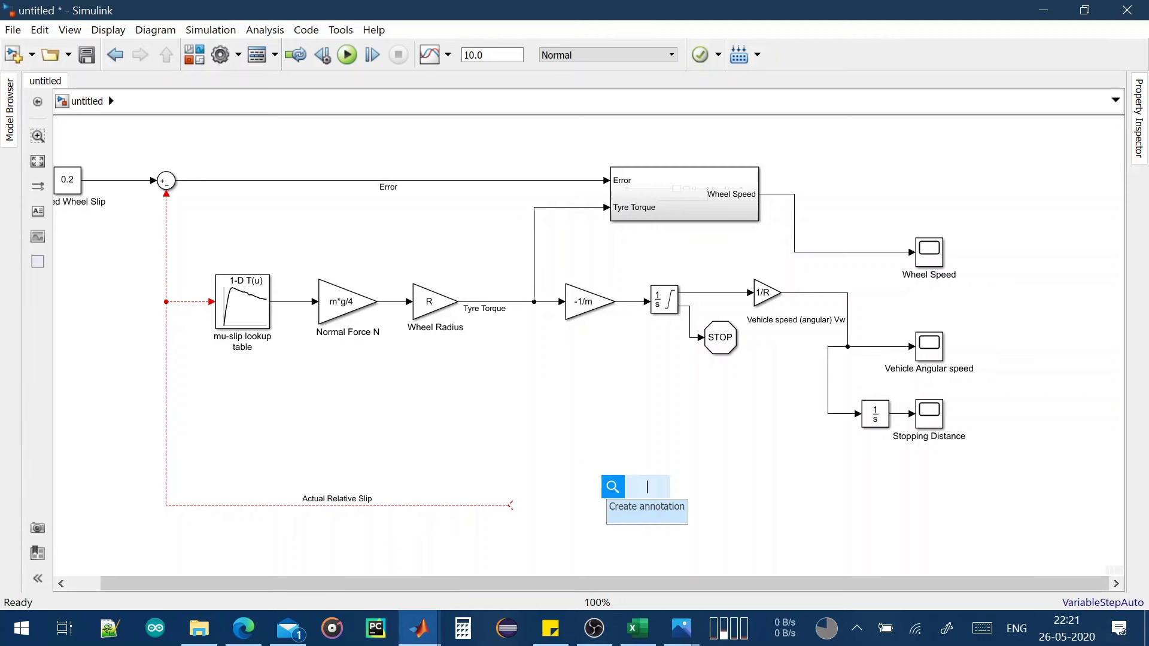
text(div)
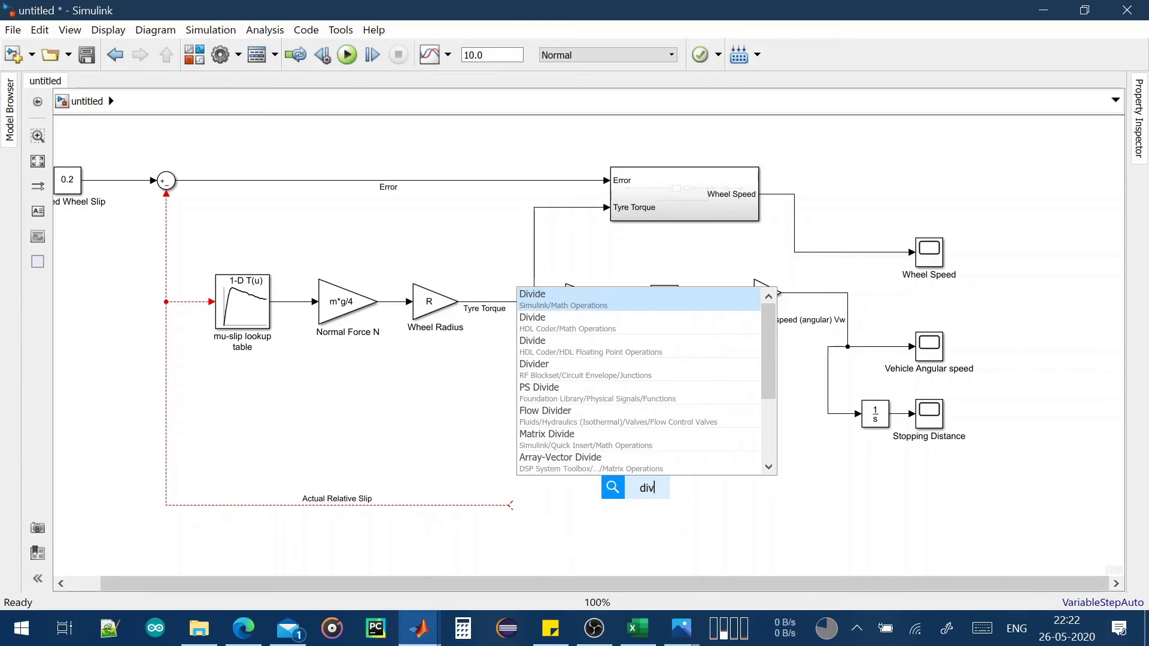
key(Return)
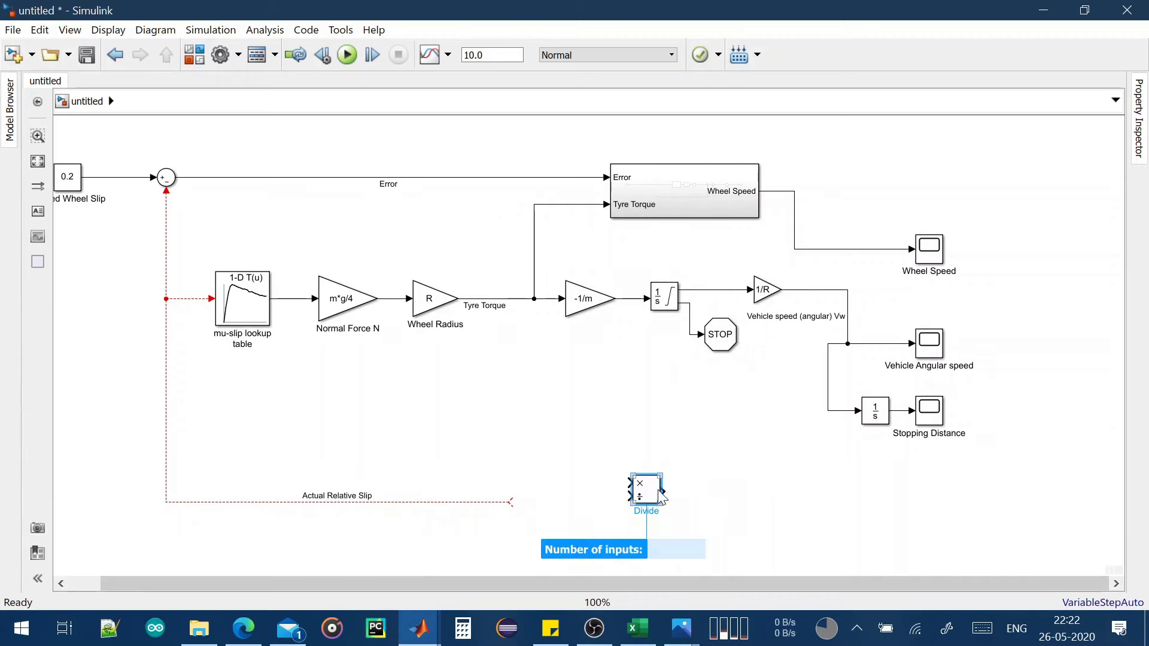
right_click(651, 492)
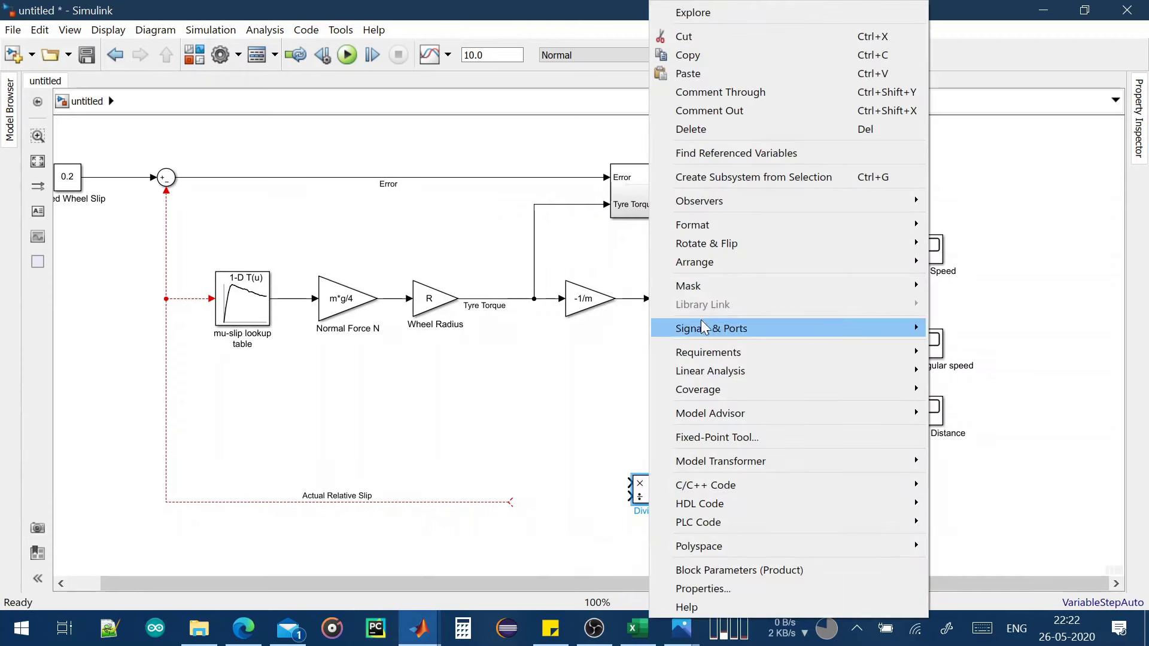
mouse_move(773, 239)
click(981, 288)
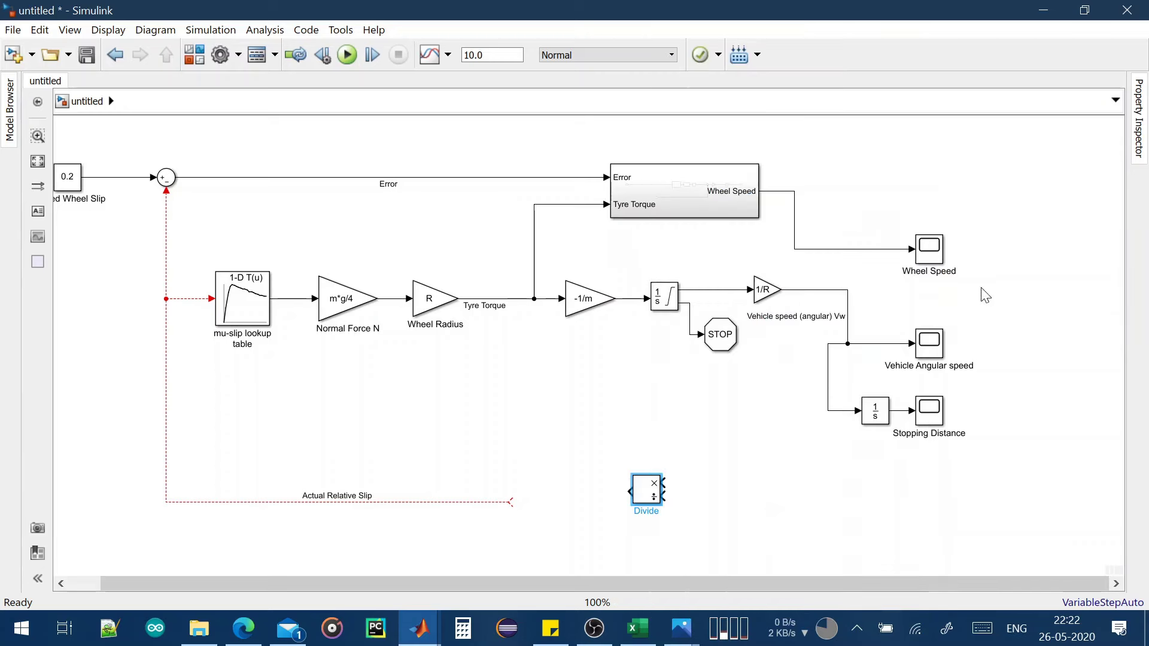
drag(659, 504, 658, 508)
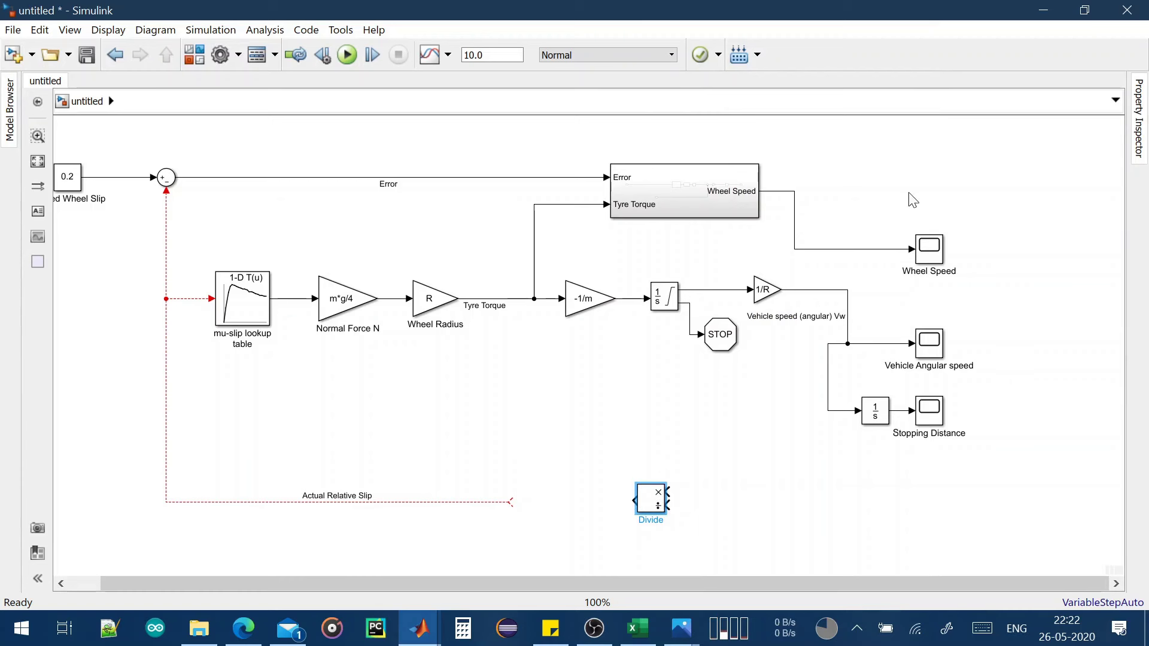
Connect the Wheel Speed signal to the Divide block's multiply input and the vehicle angular speed signal to its divide input
drag(668, 492, 795, 192)
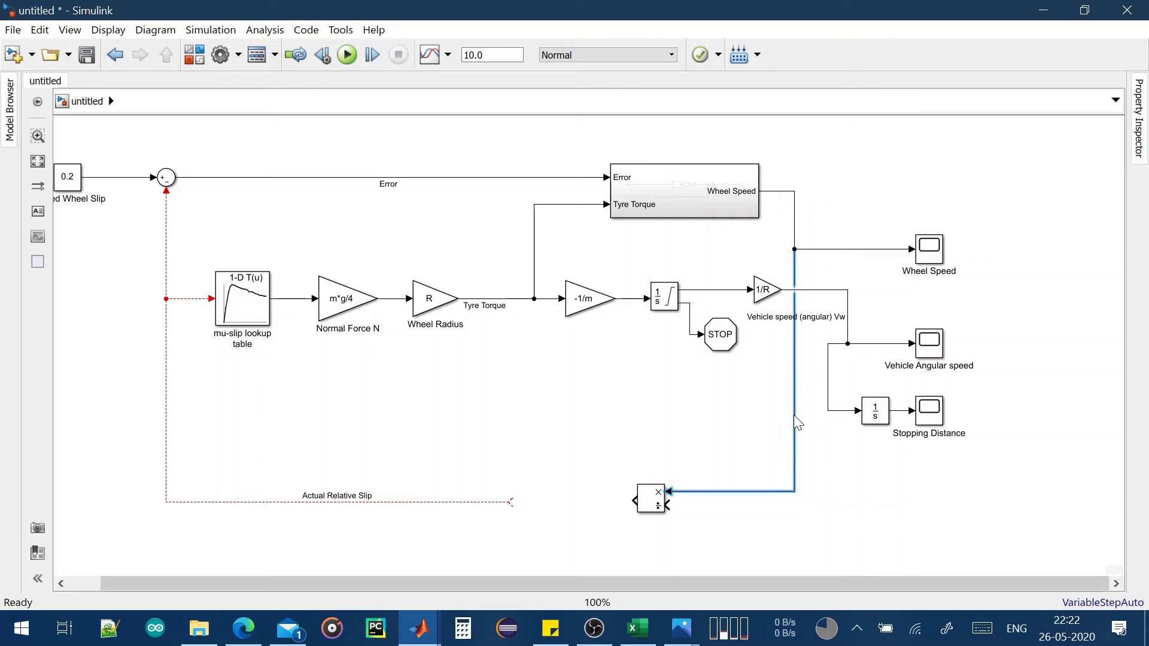
drag(796, 415, 994, 419)
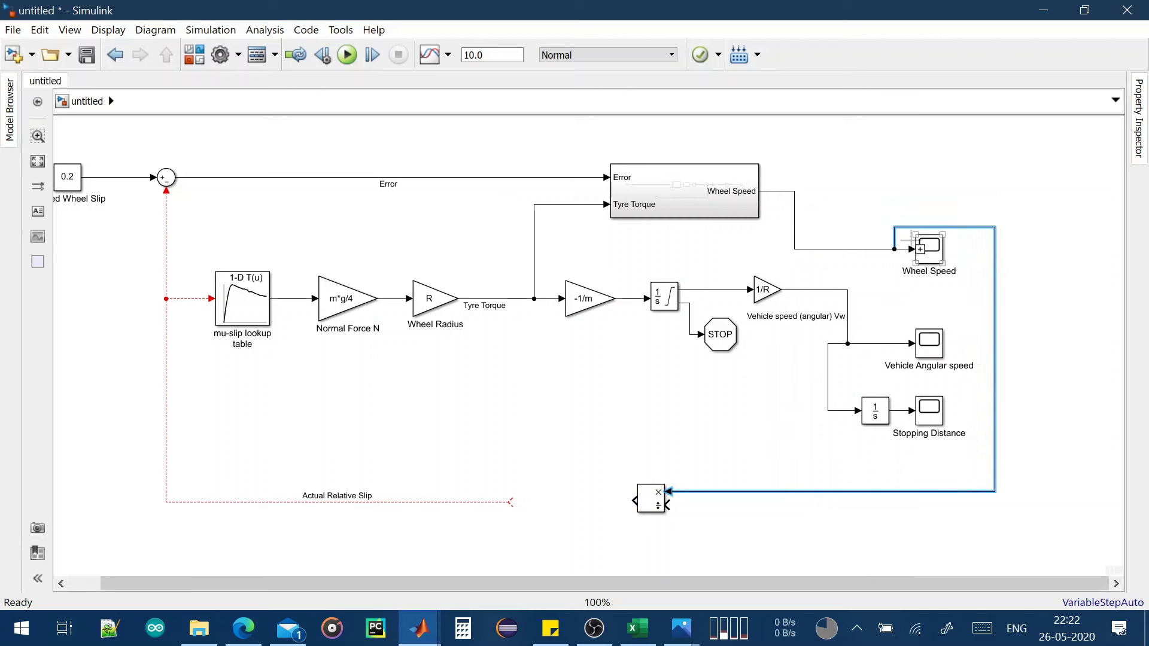
drag(909, 240, 796, 227)
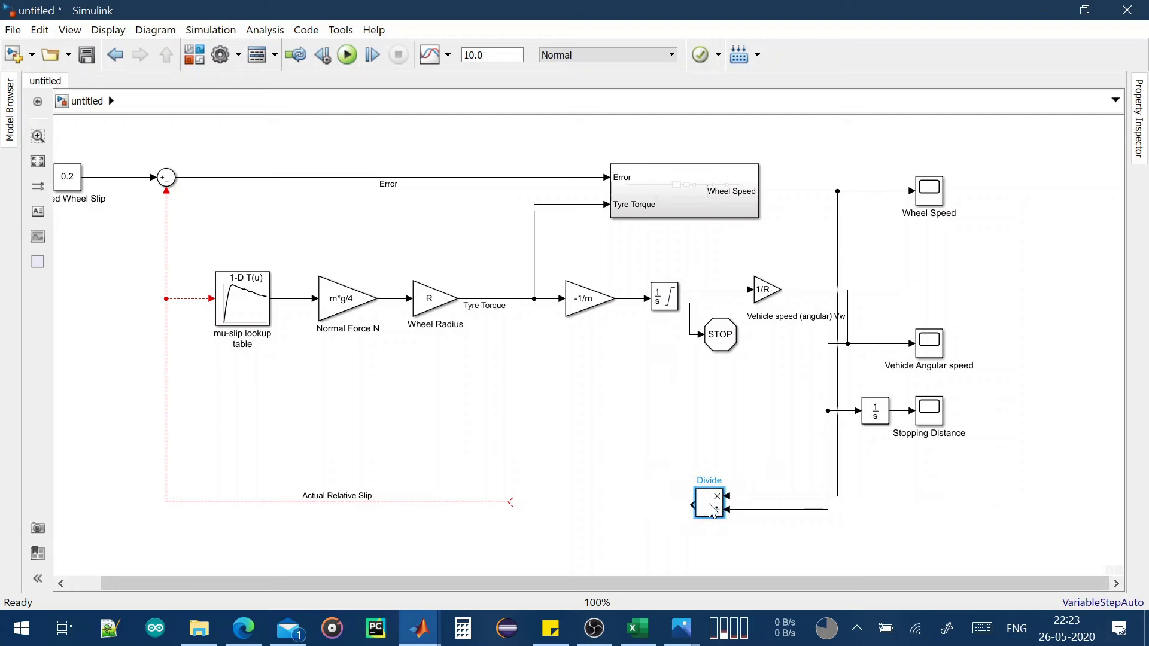
Reroute the Wheel Speed branch around the outside of the scopes, and shift the Divide block and Stopping Distance blocks to untangle the lines
drag(715, 519, 690, 519)
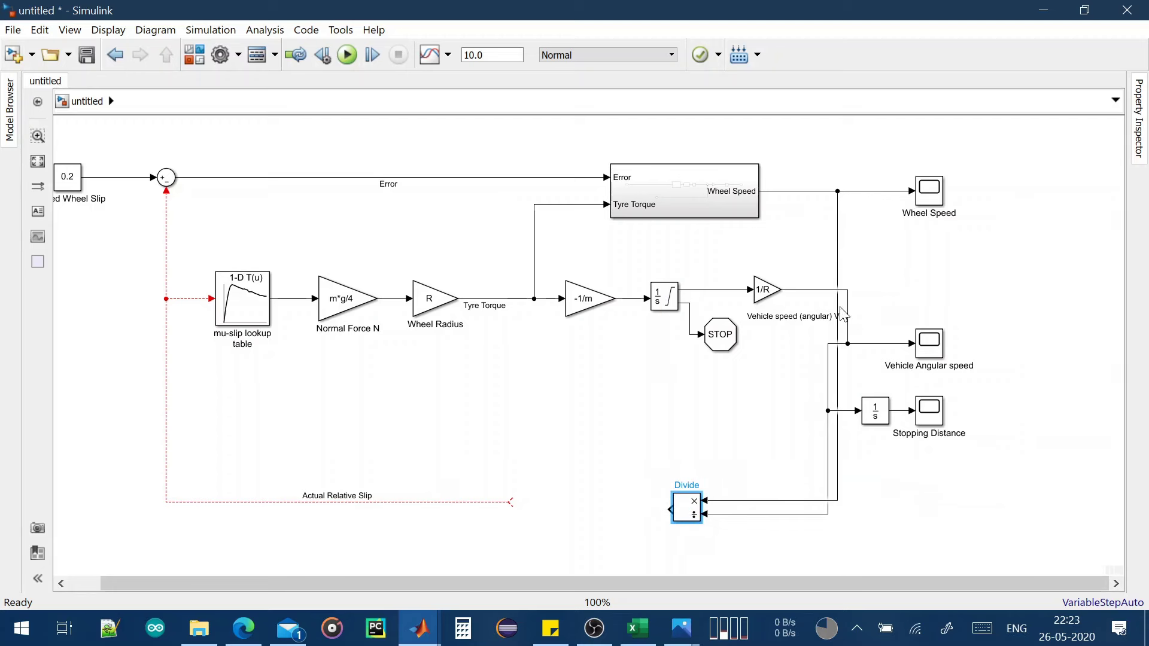
click(856, 268)
click(838, 269)
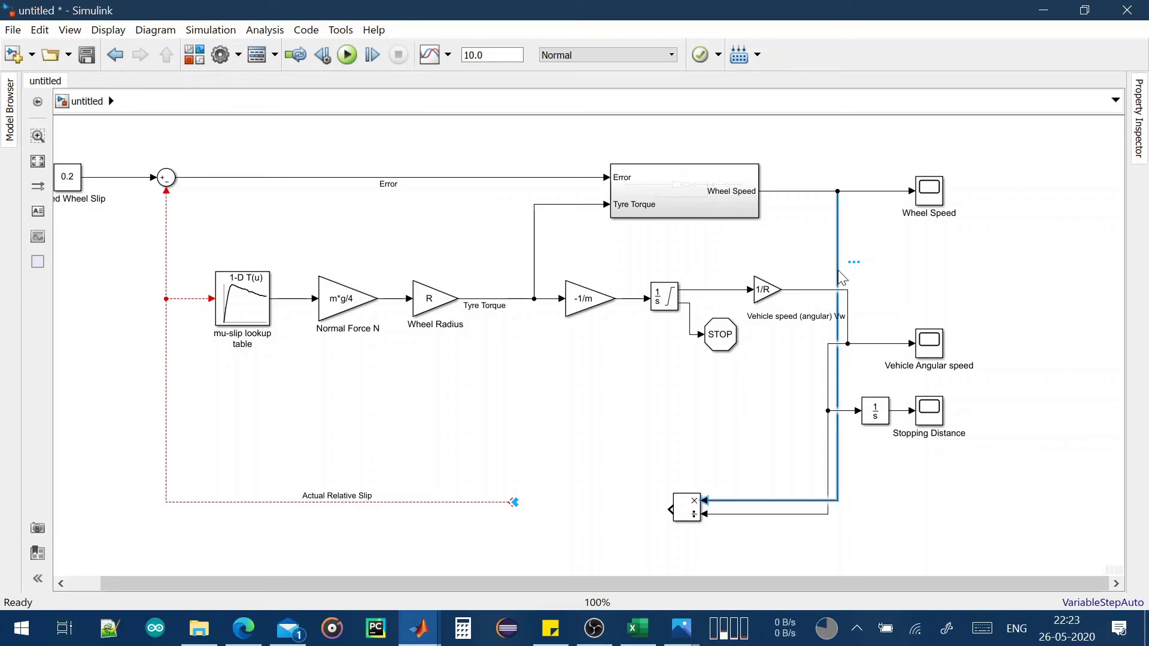
drag(839, 274, 1002, 277)
click(847, 440)
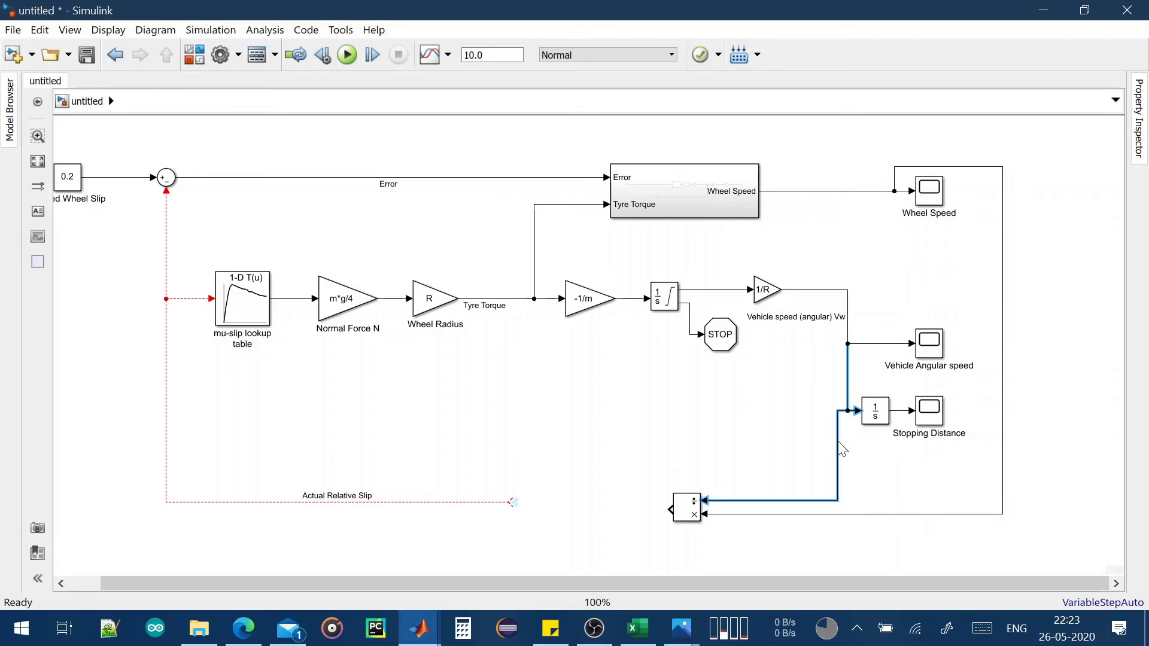
drag(877, 416, 957, 419)
click(948, 470)
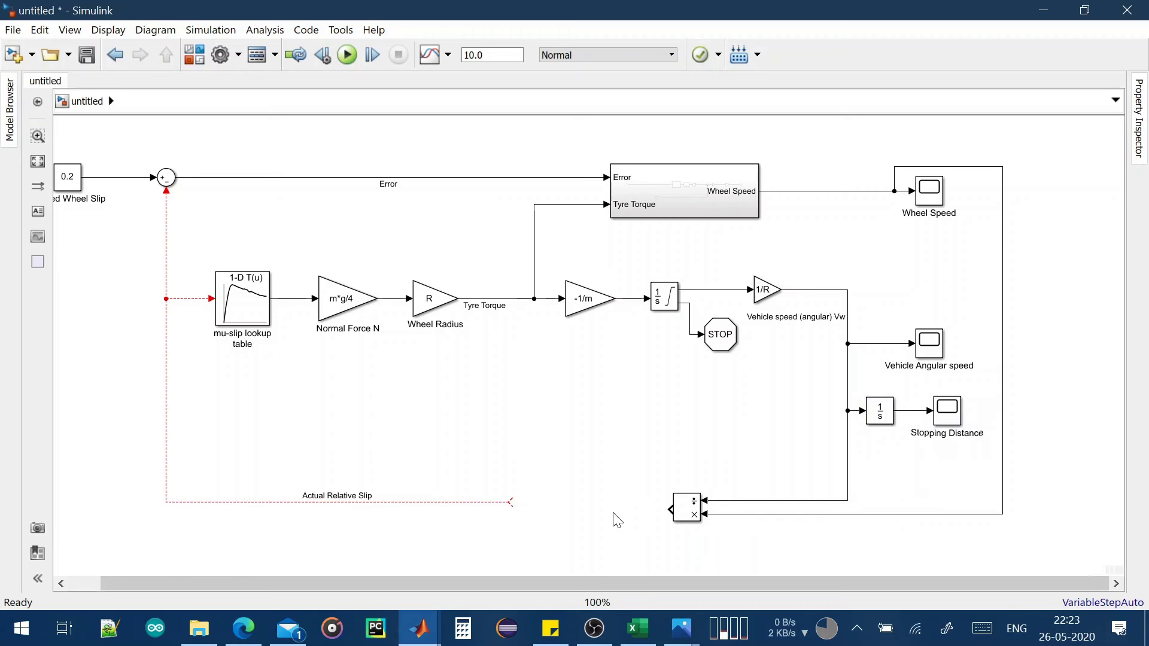
Add a Constant block with value 1 above the gap between the Actual Relative Slip line and the Divide block
double_click(607, 493)
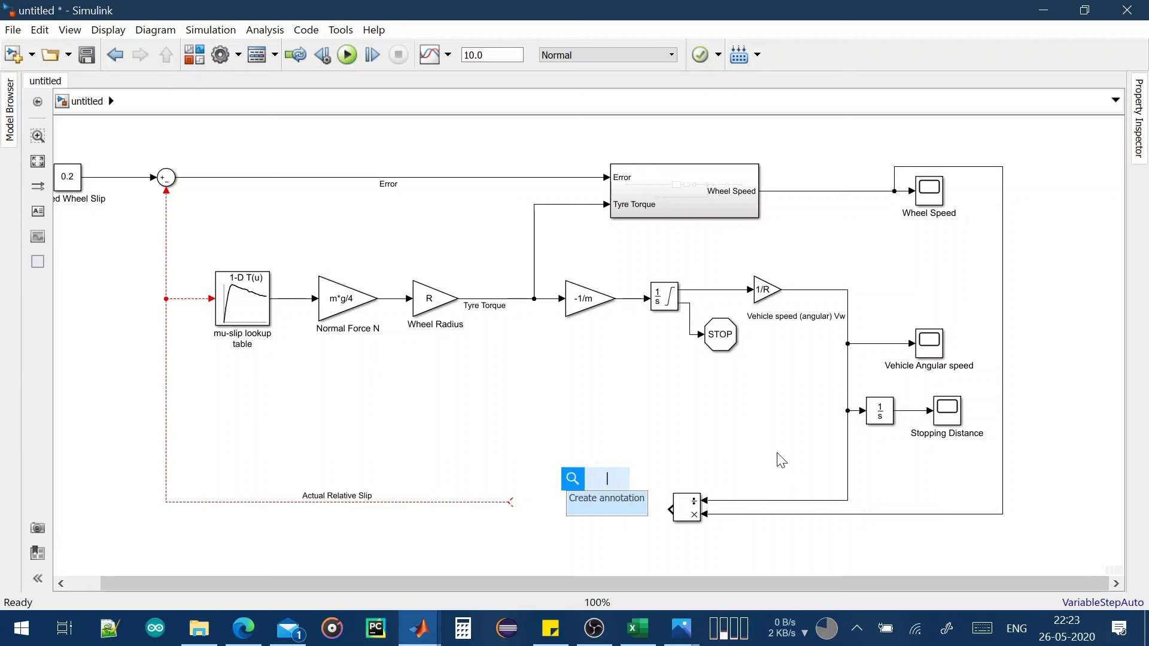
text(cons)
key(Return)
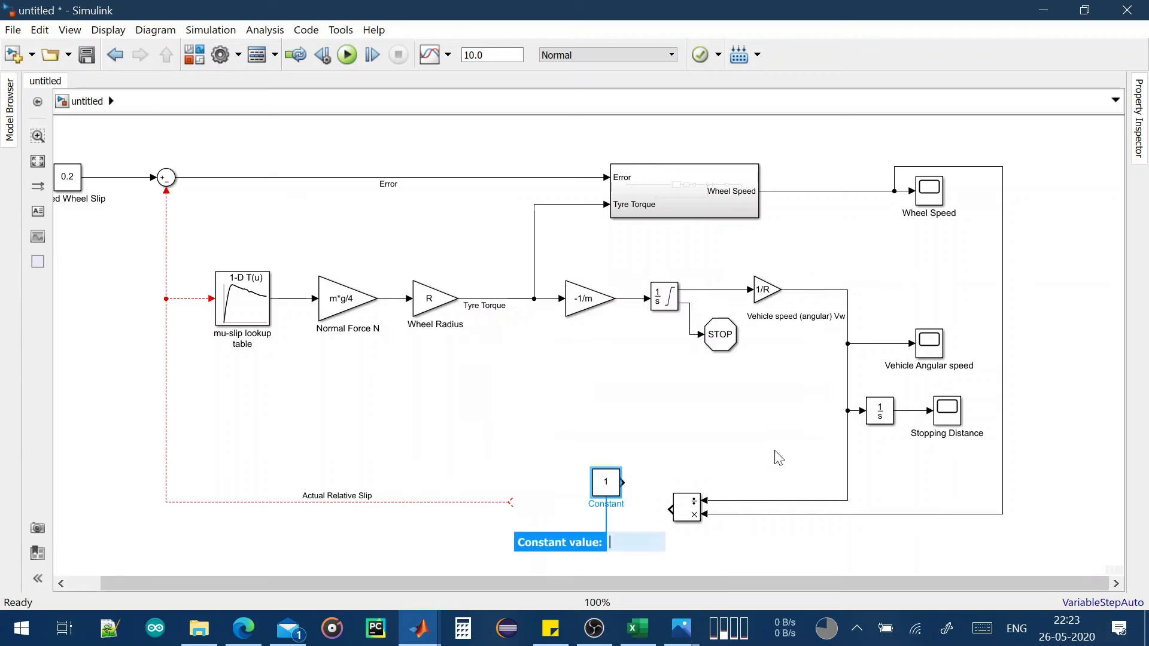
drag(605, 482, 619, 446)
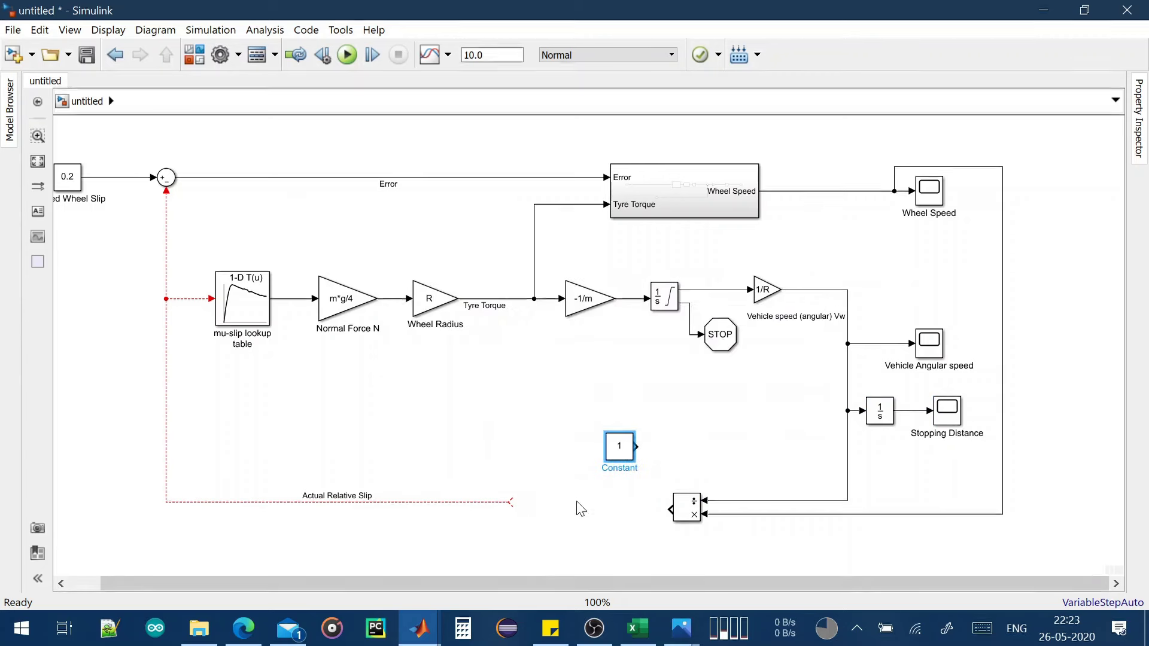
Add a Sum block between the open Actual Relative Slip line and the Divide block, and flip it
double_click(571, 503)
text(sum)
key(Return)
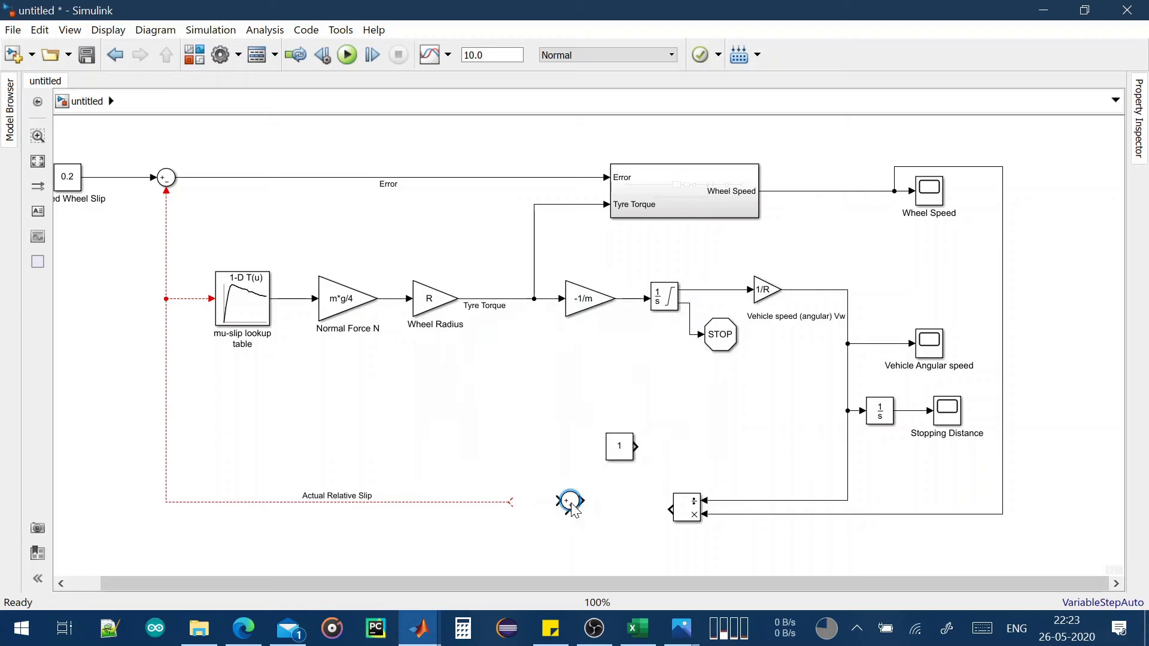
right_click(569, 497)
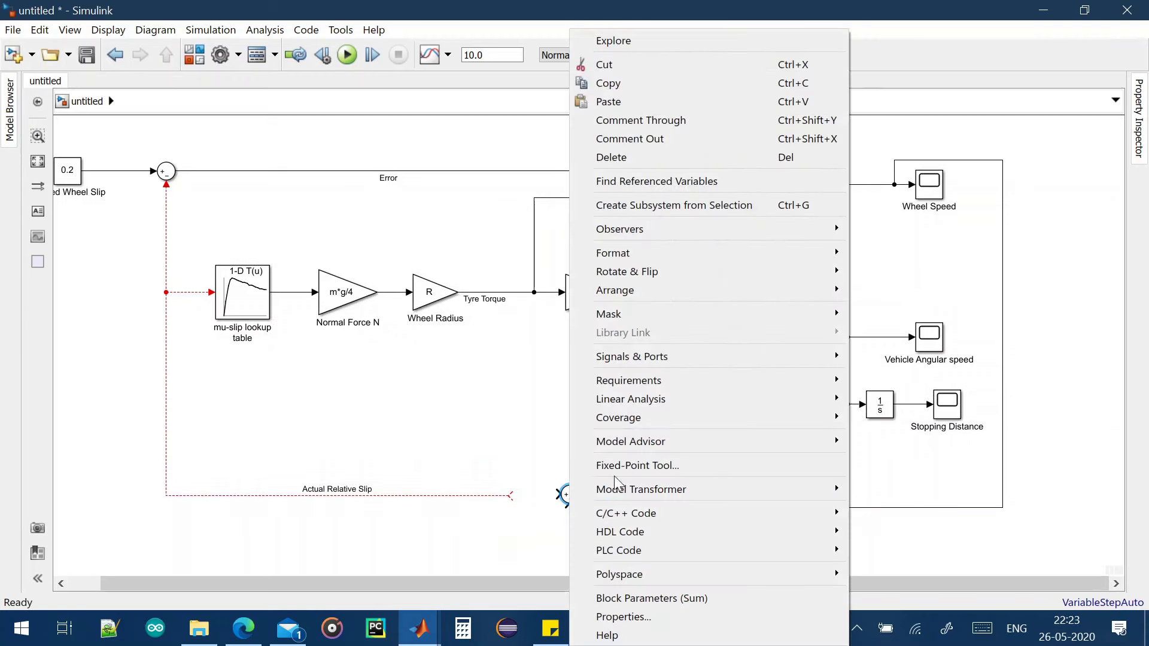
mouse_move(728, 271)
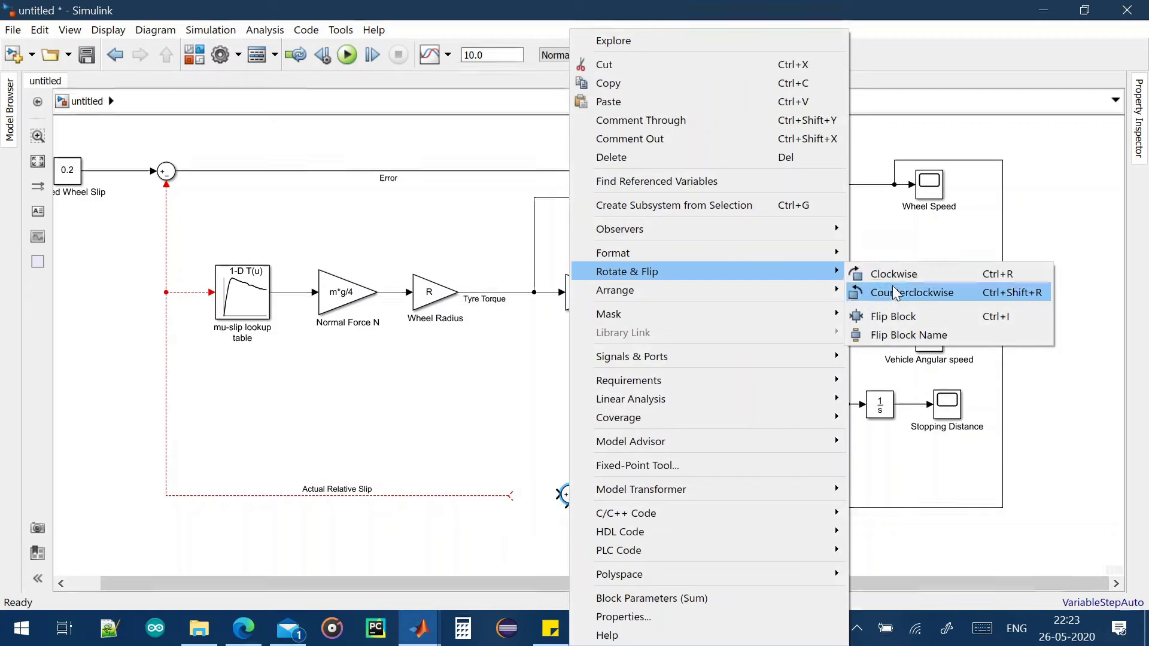
click(893, 316)
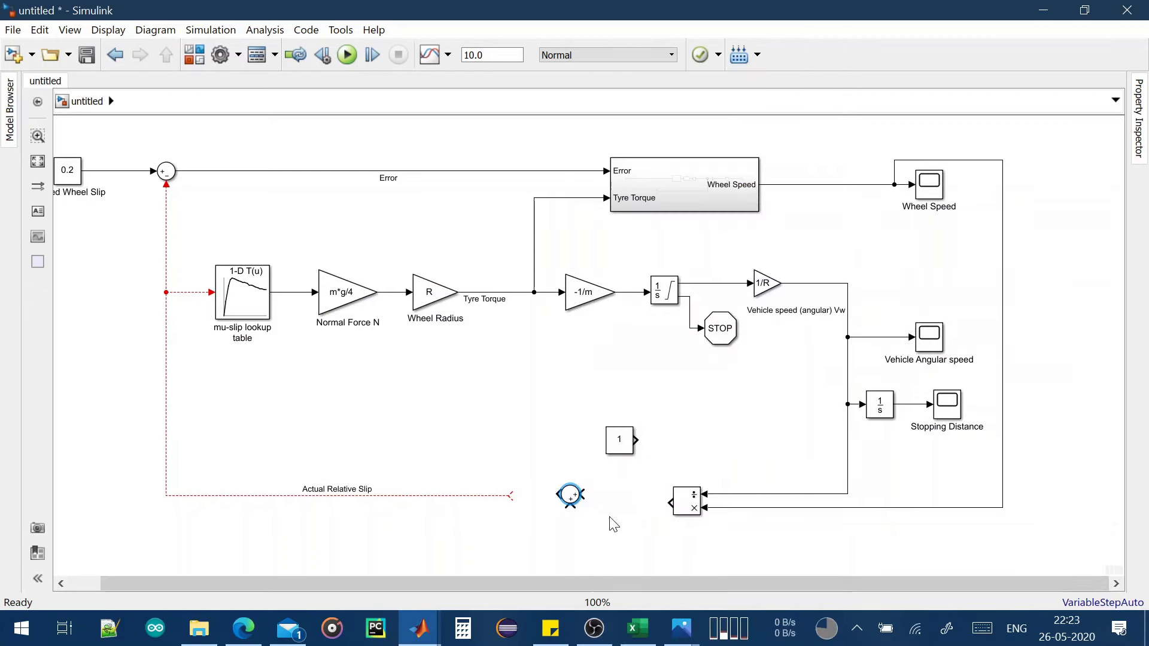
Set the new Sum block's list of signs to |+-
double_click(571, 496)
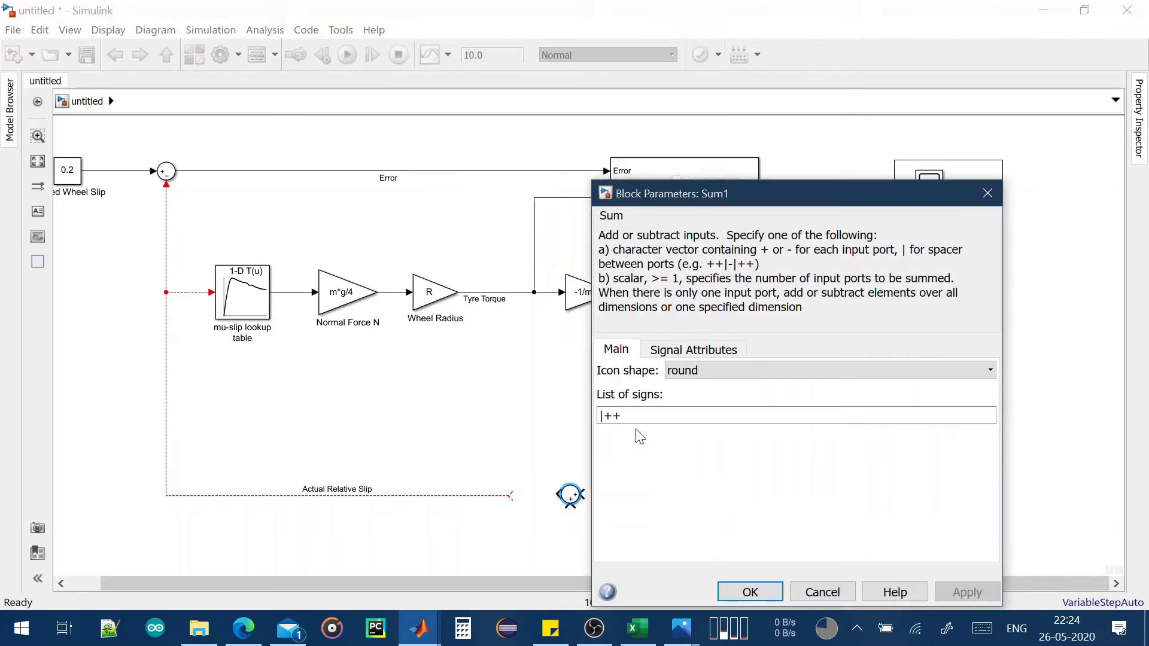
double_click(611, 416)
click(622, 415)
key(BackSpace)
text(-)
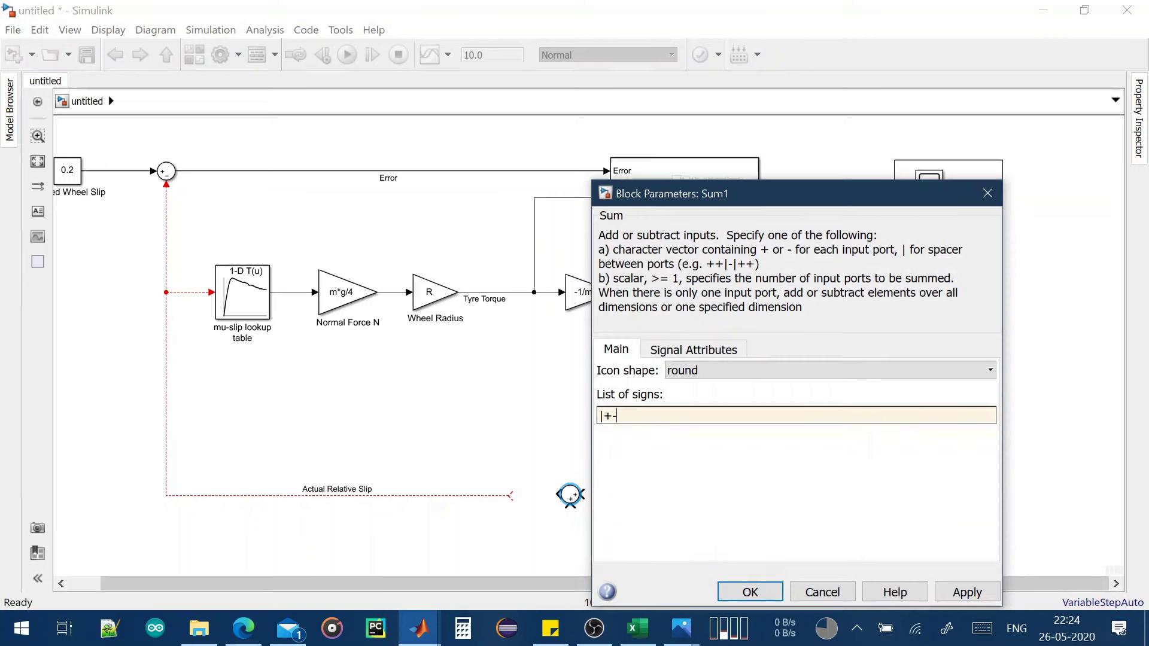
click(745, 591)
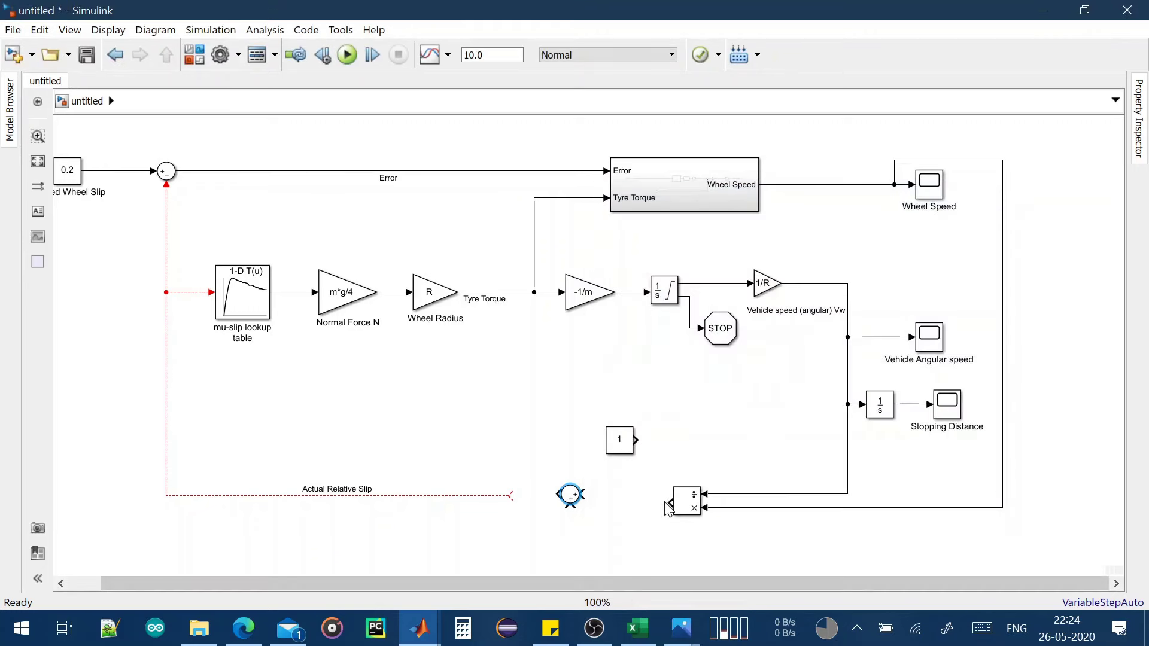
Connect the Divide output to the Sum's minus input, the Constant to its plus input, and its output to the Actual Relative Slip line
drag(669, 502, 578, 516)
click(628, 448)
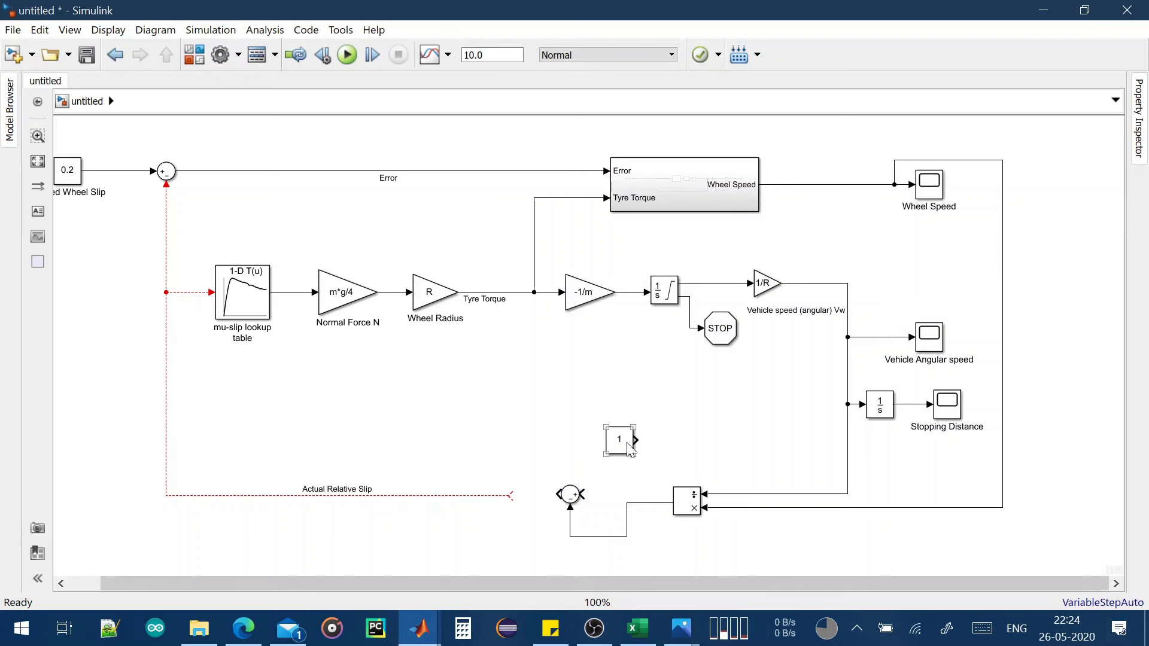
drag(634, 440, 583, 495)
mouse_move(622, 446)
mouse_down()
mouse_move(603, 450)
mouse_move(612, 463)
mouse_up()
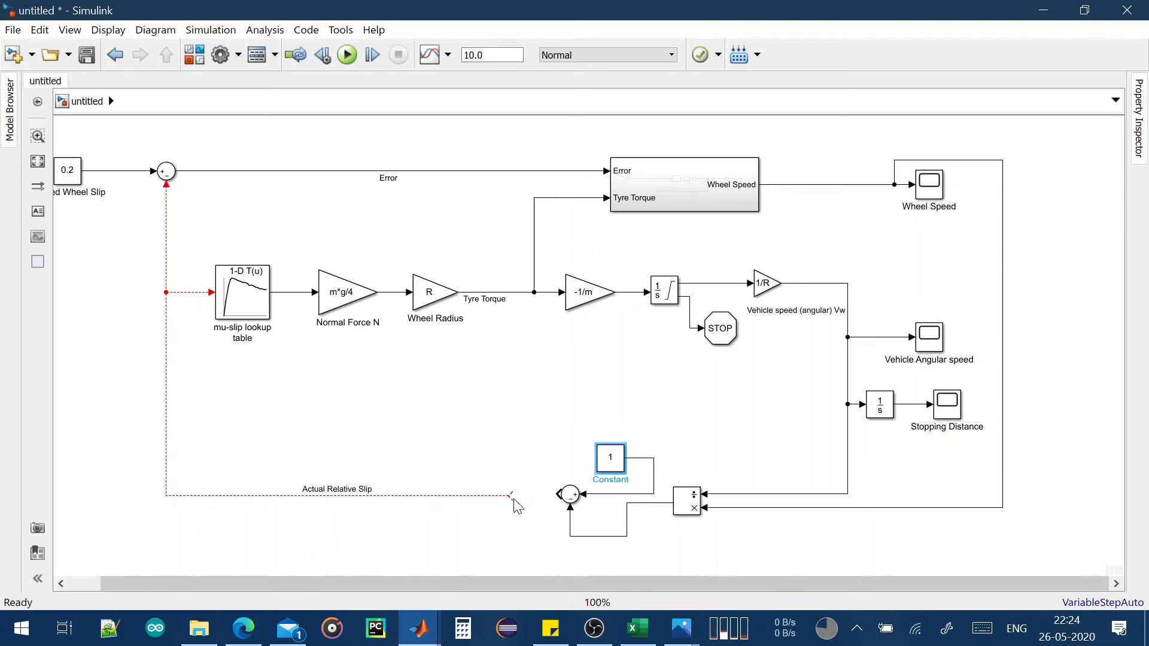
drag(512, 496, 556, 494)
click(571, 494)
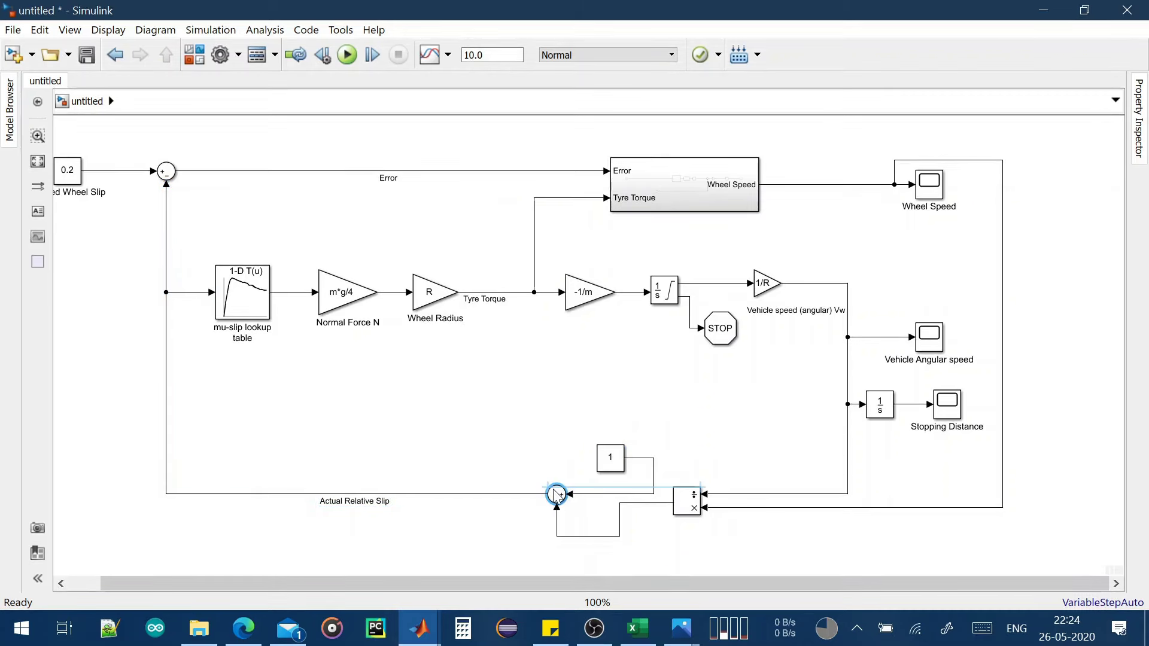
Group the Constant, Sum and Divide blocks into a subsystem and flip it so its output faces the Actual Relative Slip line
drag(760, 566, 509, 414)
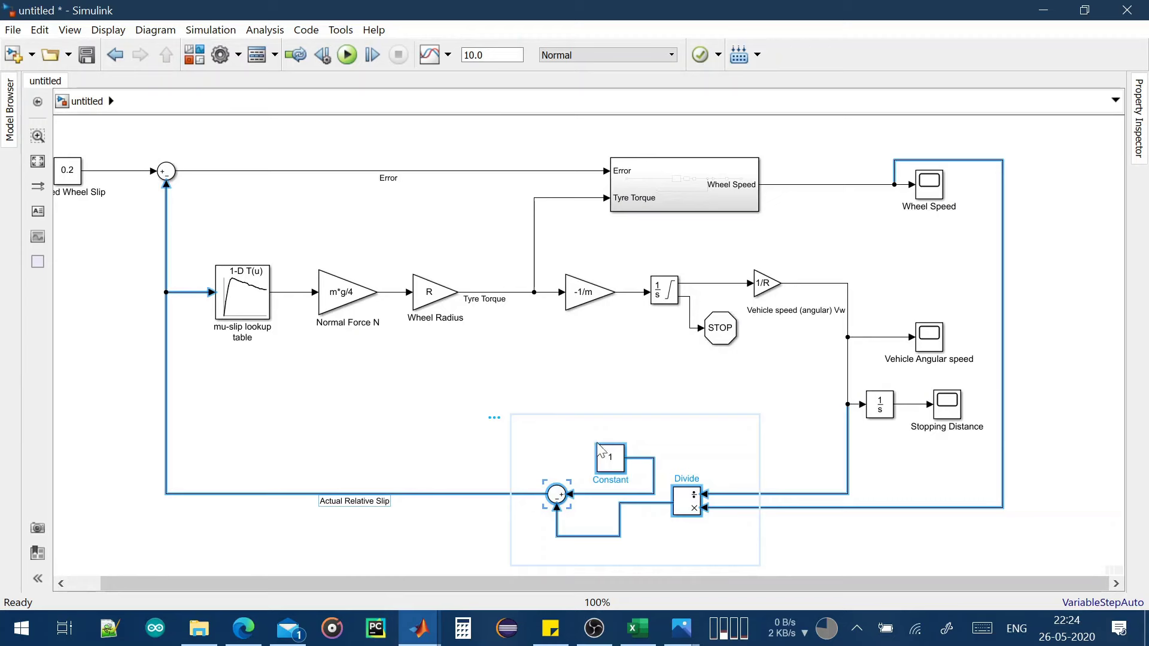
right_click(610, 453)
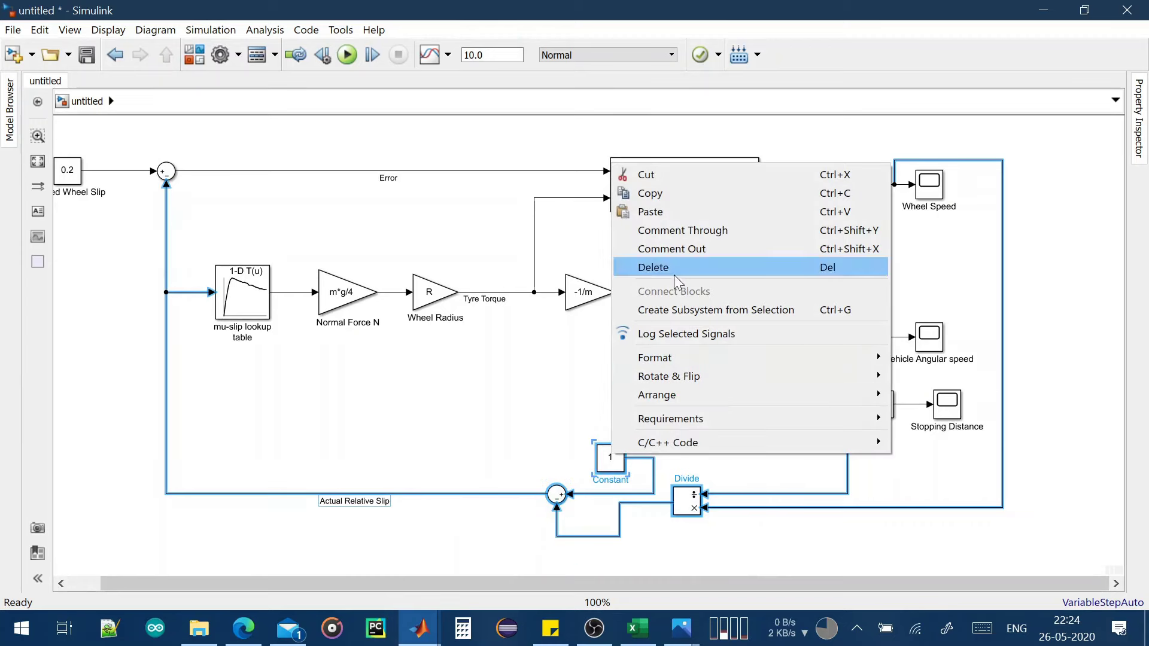
click(699, 309)
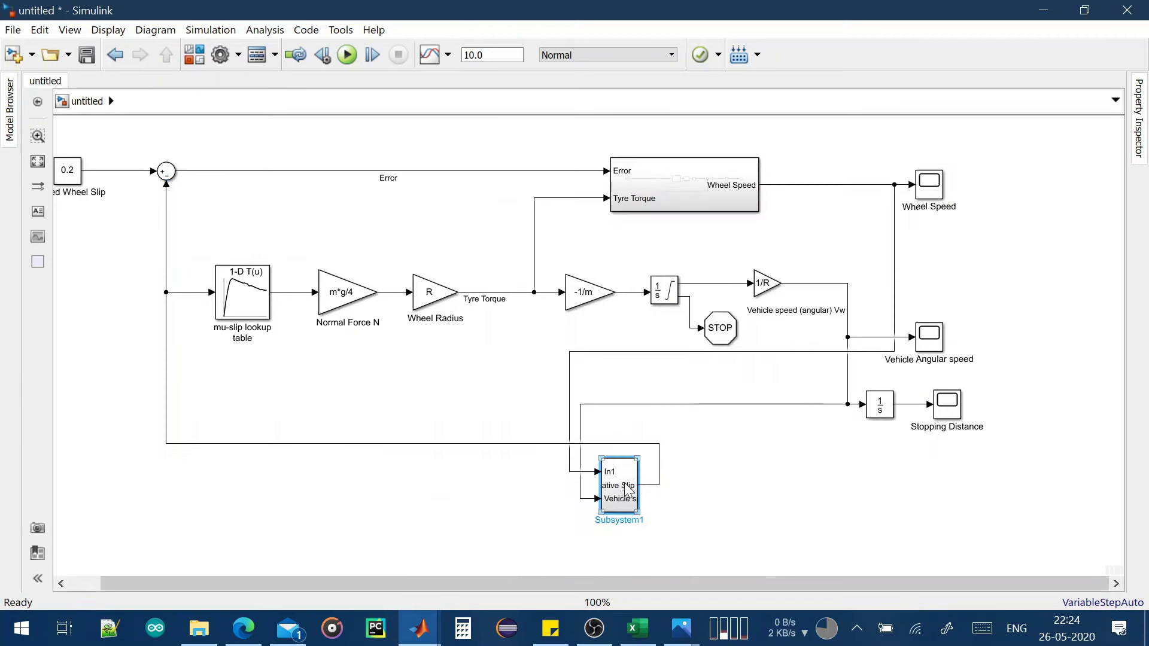
drag(626, 490, 574, 486)
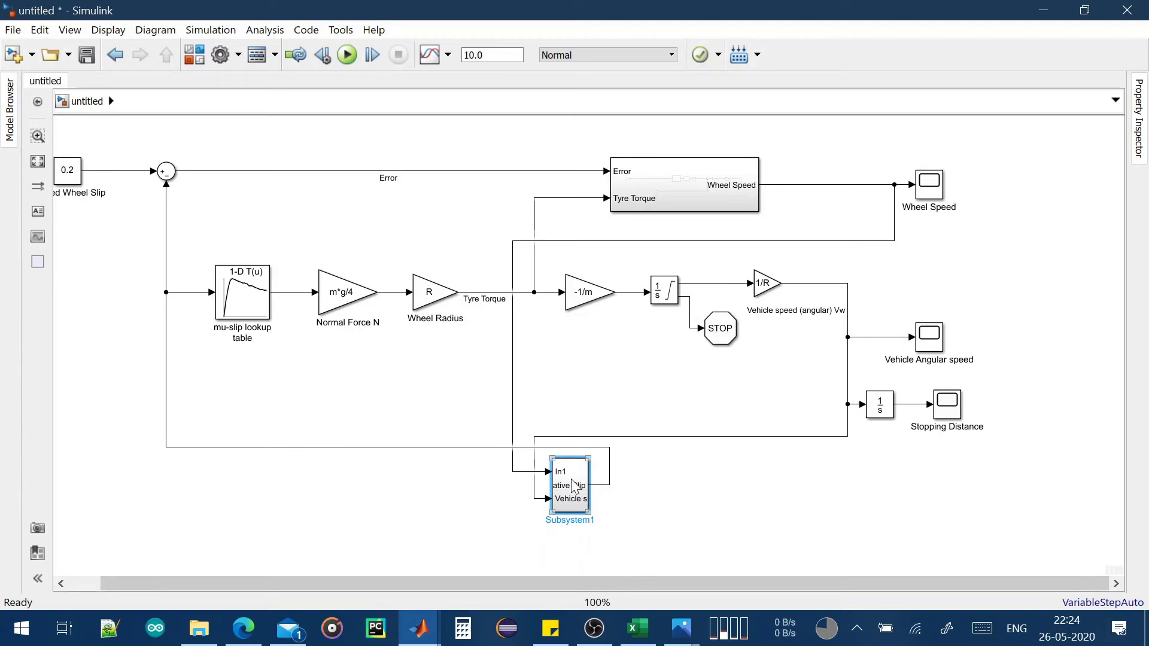
right_click(575, 486)
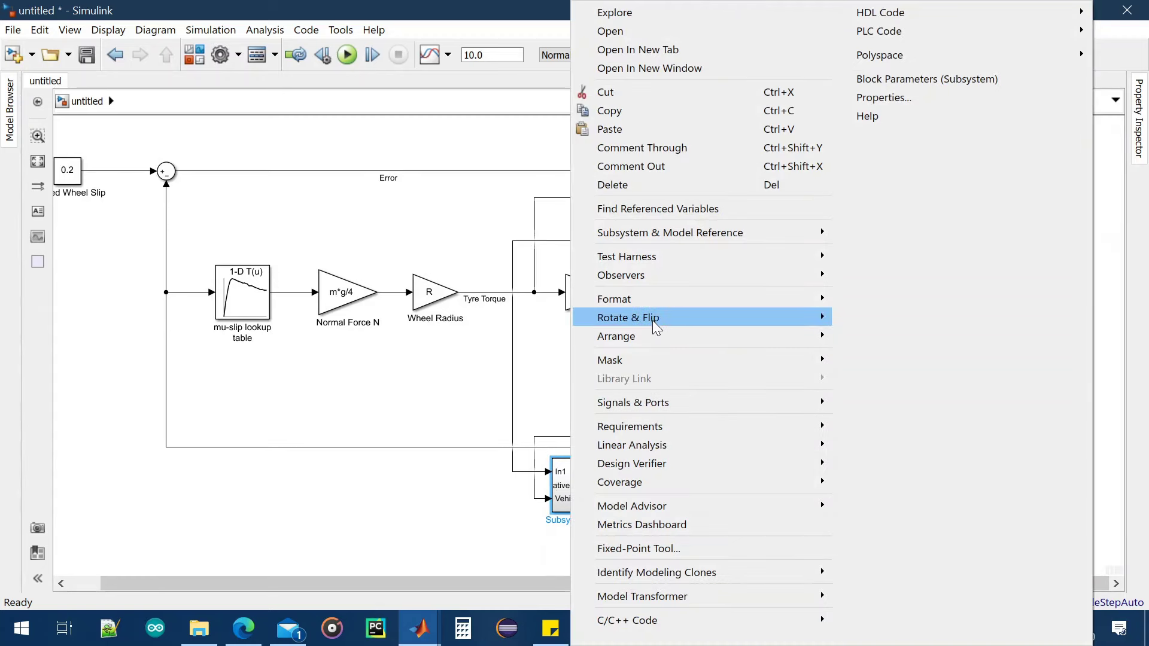
mouse_move(655, 327)
click(893, 362)
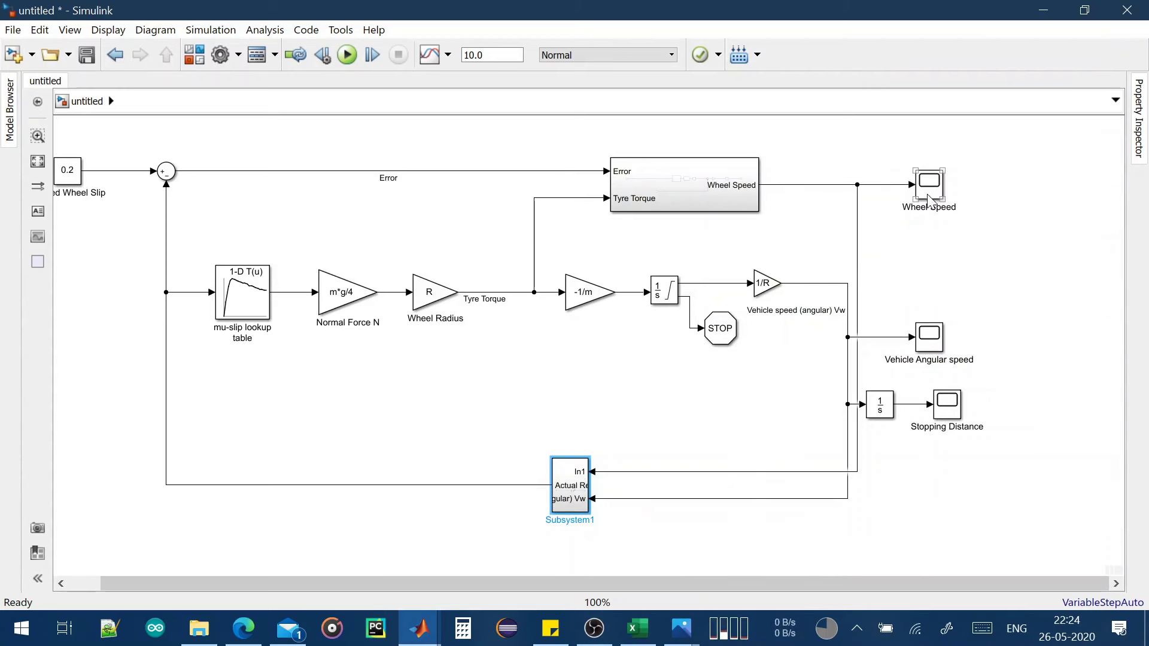
Route the Wheel Speed branch to the slip subsystem outside all the scopes, and reposition the Wheel Speed scope inside that loop
drag(928, 198, 995, 198)
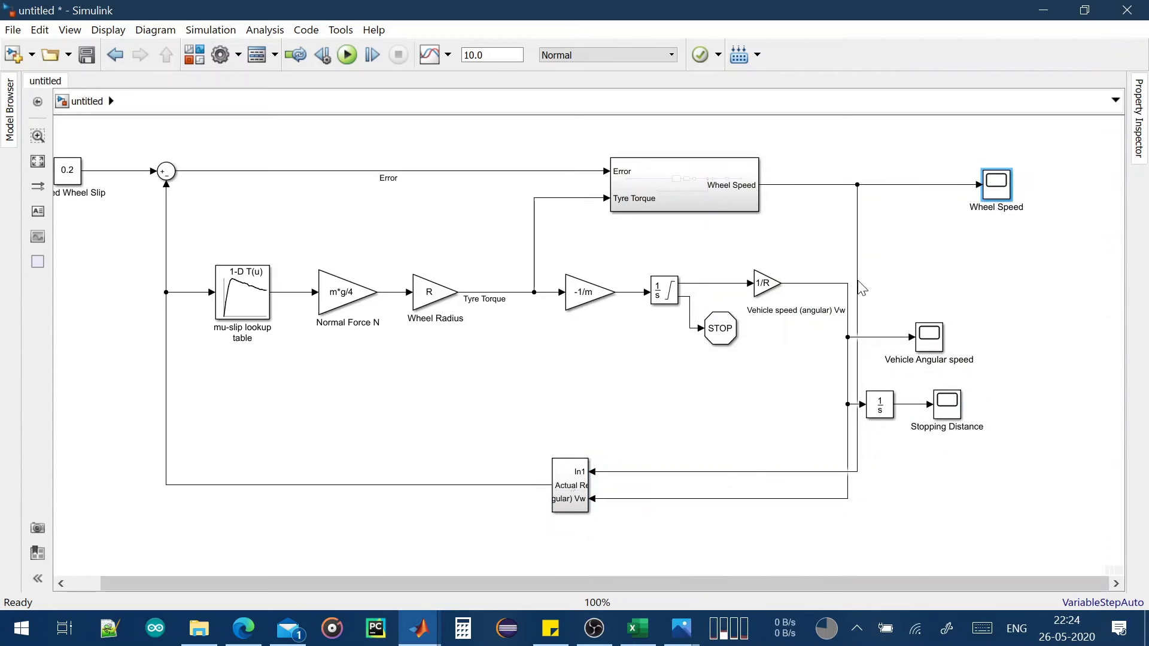
drag(858, 280, 1055, 323)
drag(1003, 199, 941, 240)
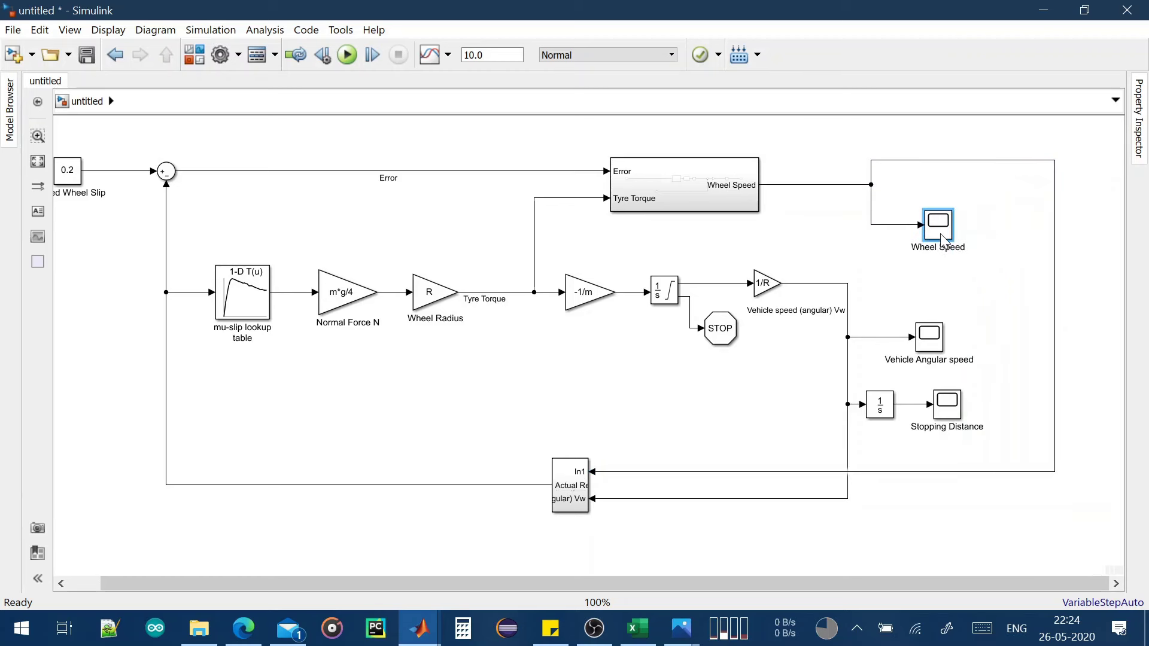
Align the Vehicle Angular speed scope under the Wheel Speed scope and enlarge the slip subsystem block until its port labels fit
drag(943, 326, 953, 317)
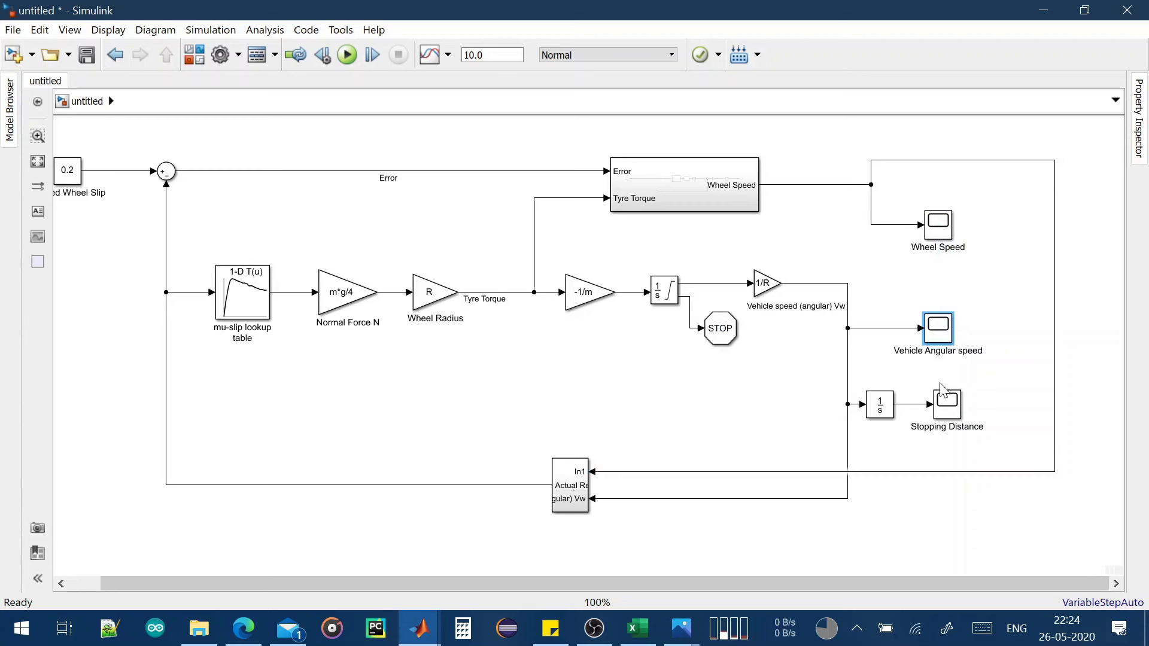
click(568, 488)
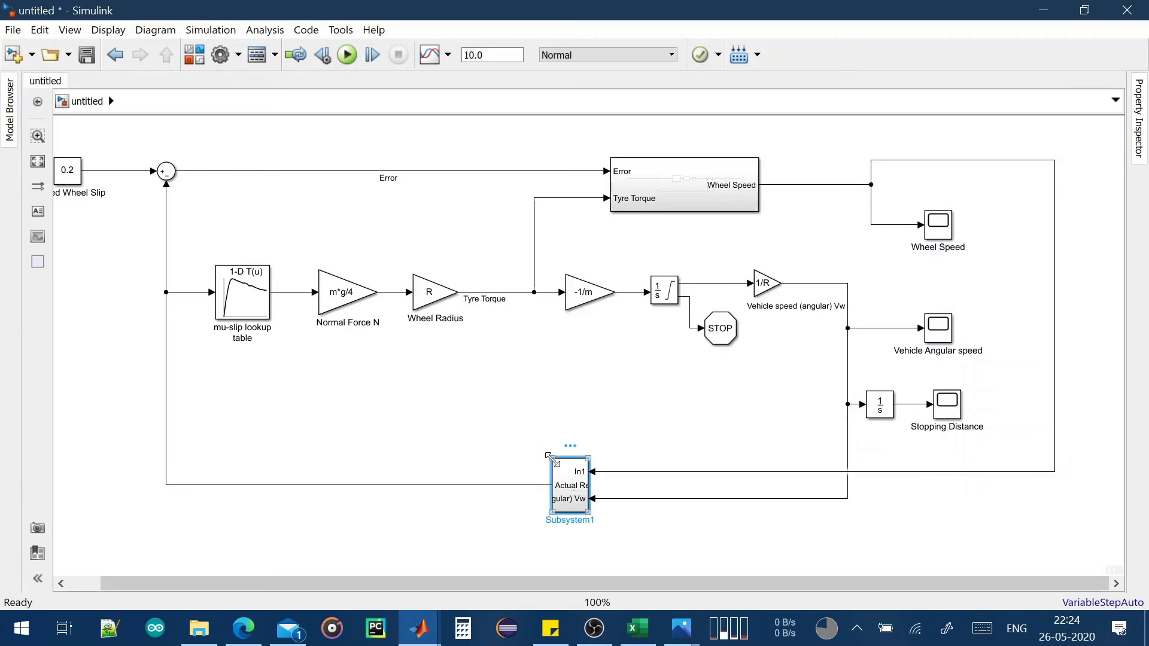
drag(552, 459, 440, 450)
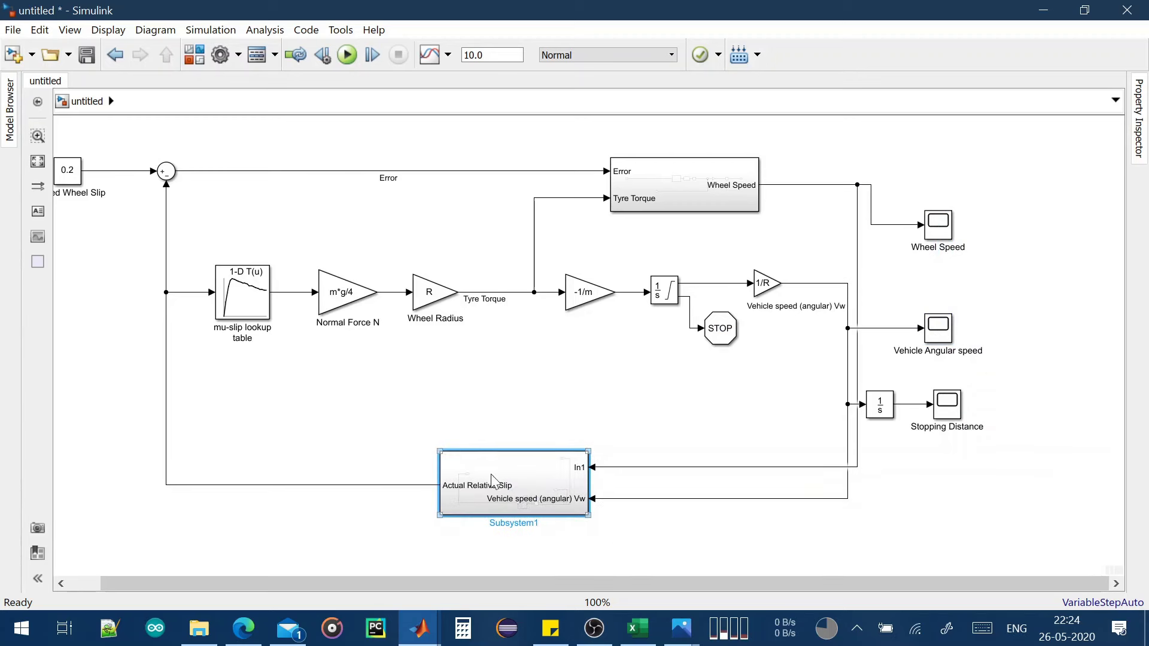
drag(583, 514, 646, 522)
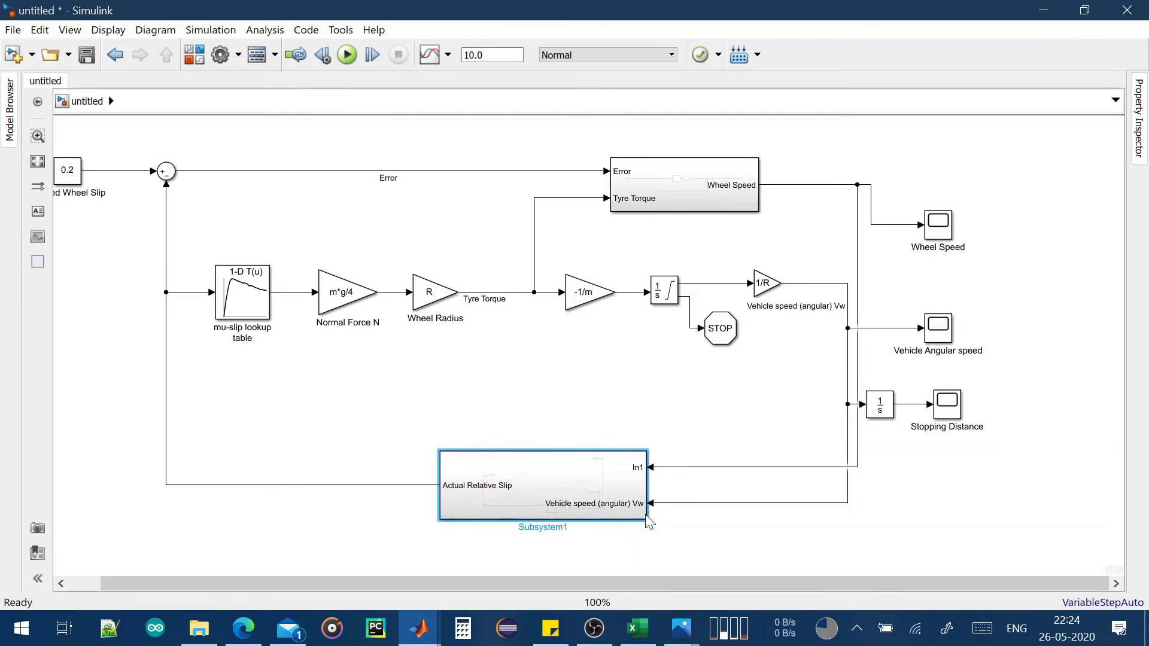
Rename the slip subsystem's first input port as Wheel Speed Ww and return to the top-level model
double_click(636, 468)
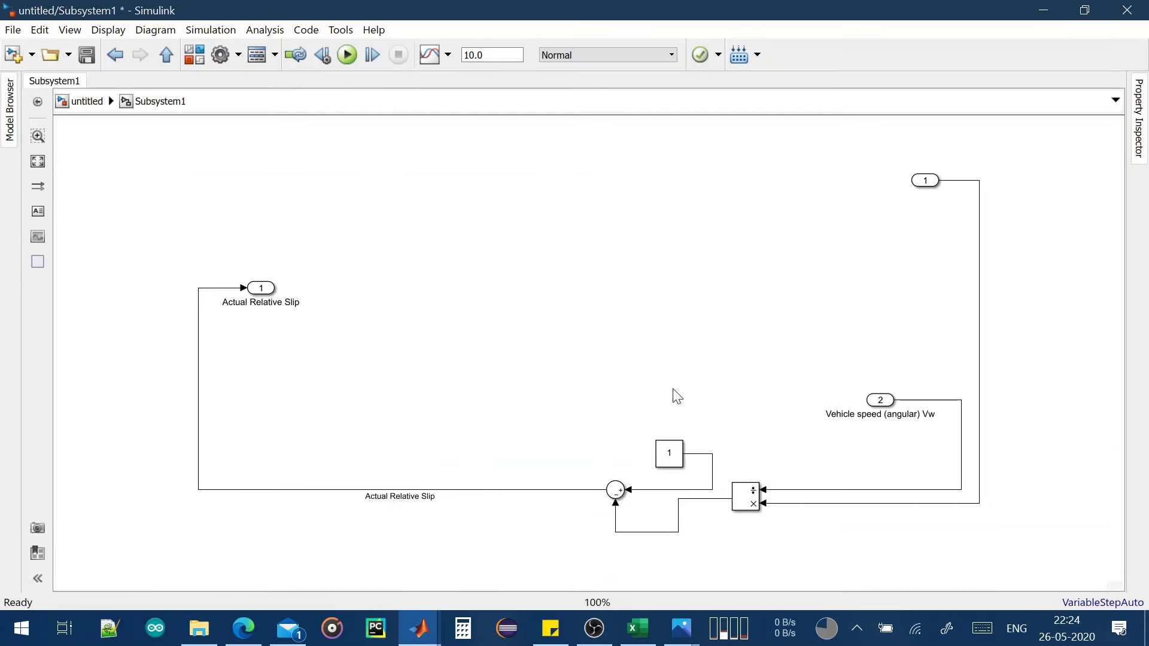
click(925, 182)
double_click(924, 194)
text(Wheel Speed )
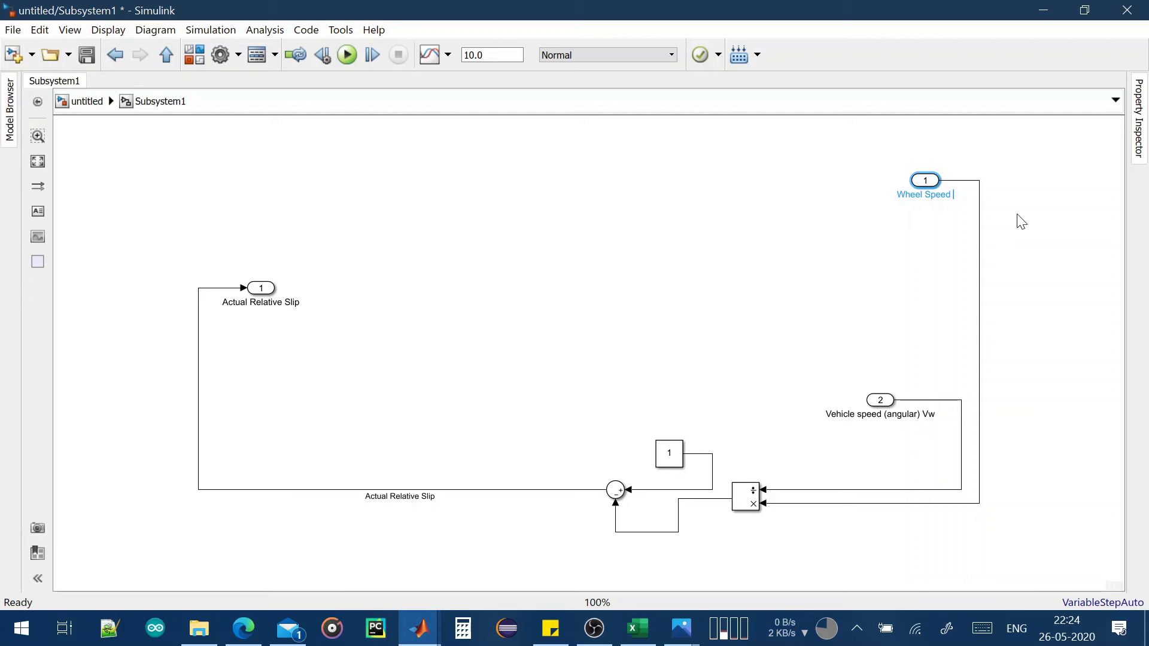
text((Ww)
click(1036, 257)
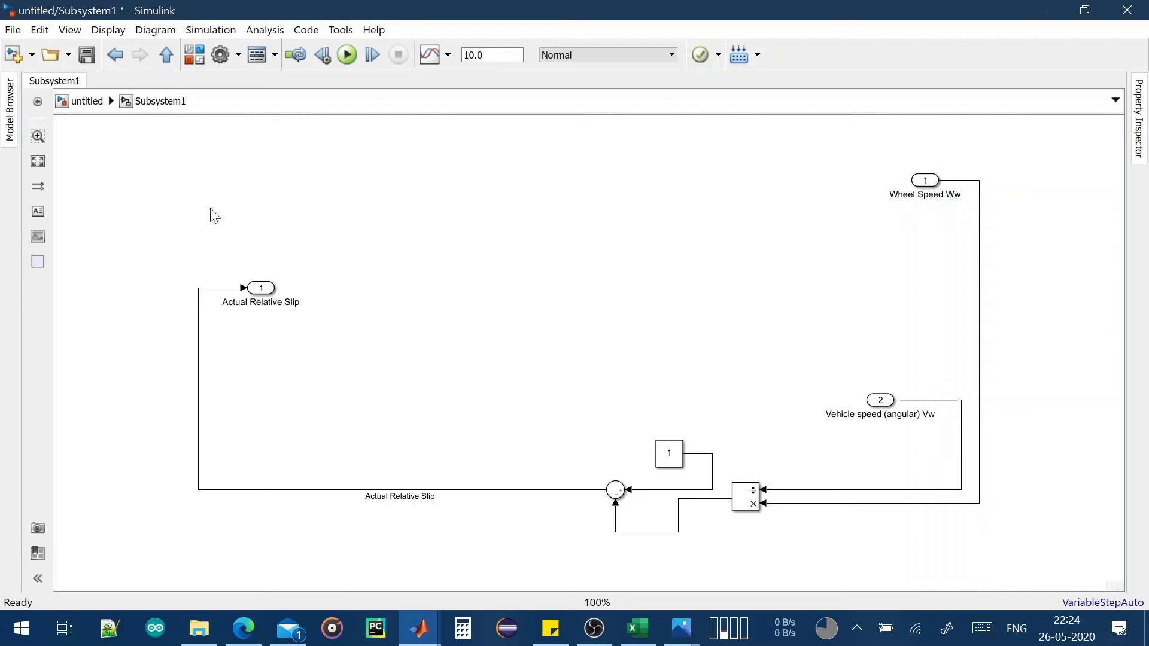
click(83, 102)
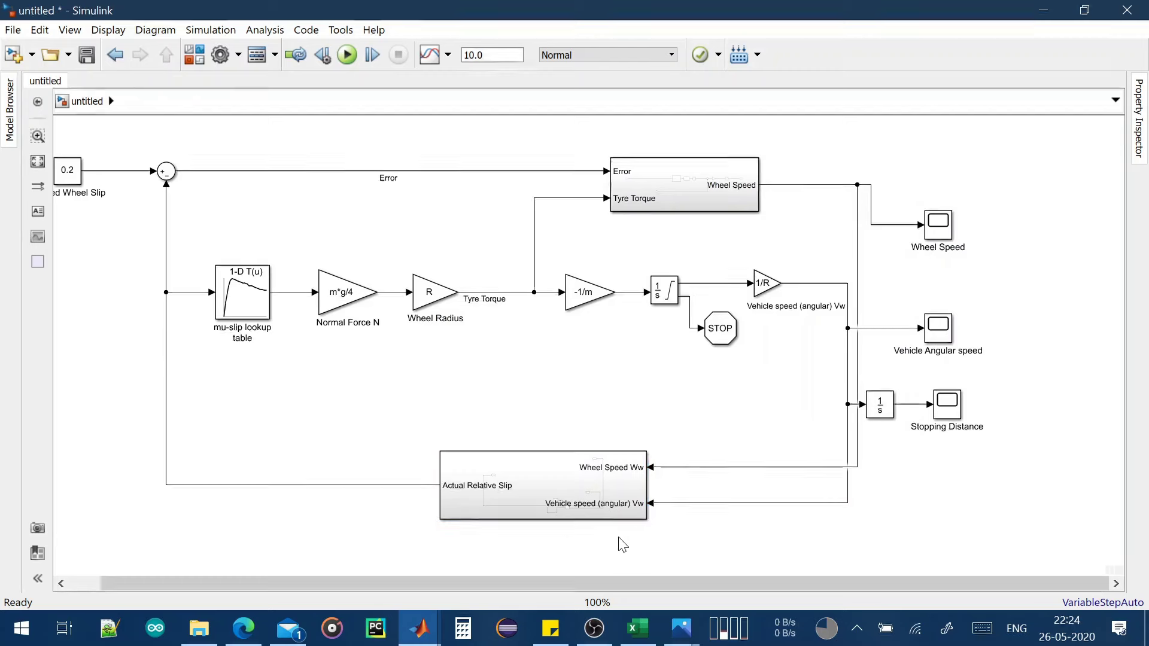
Rename the slip subsystem as Relative Slip Calculator
click(543, 511)
double_click(540, 528)
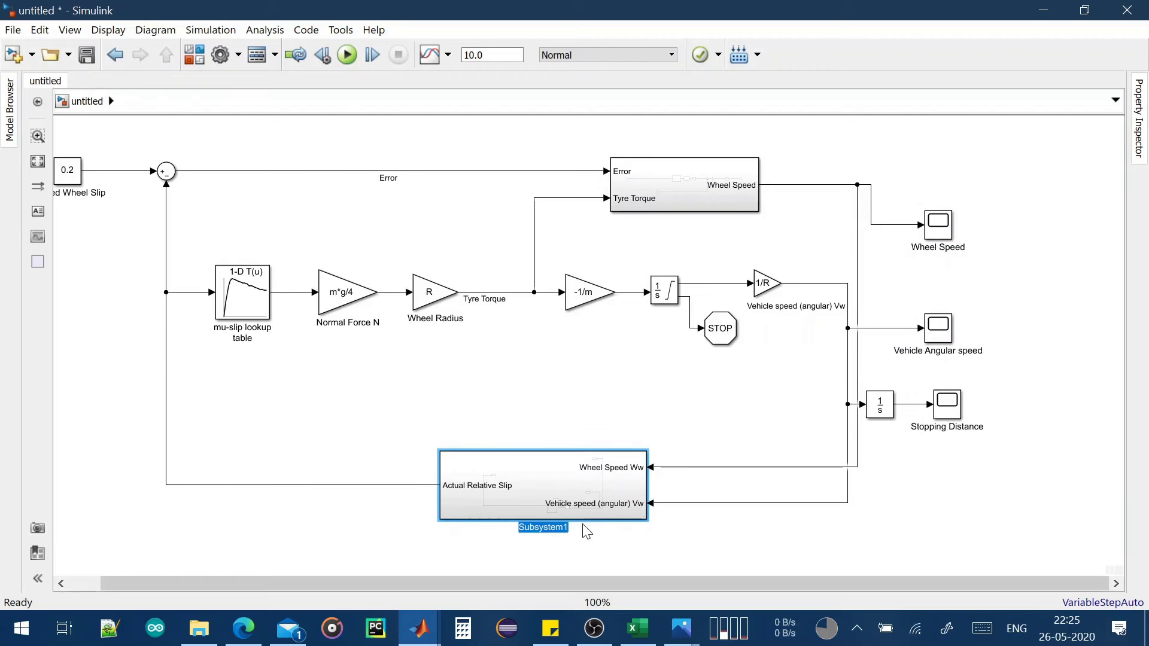
text(Relative Slip Cal)
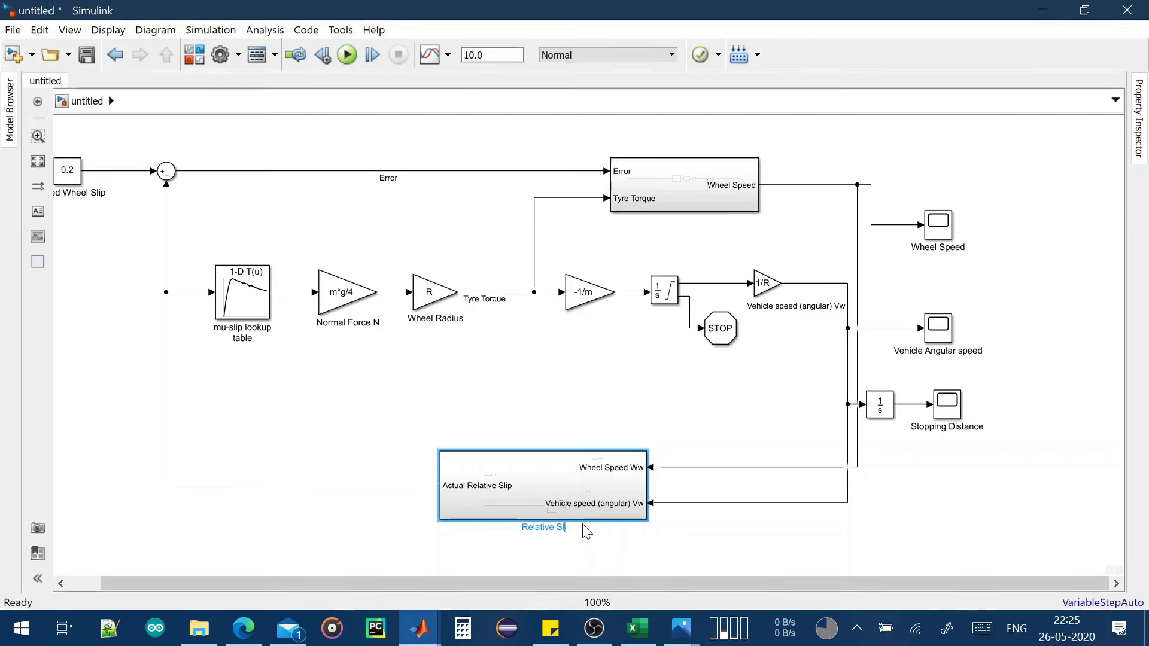
text(culator)
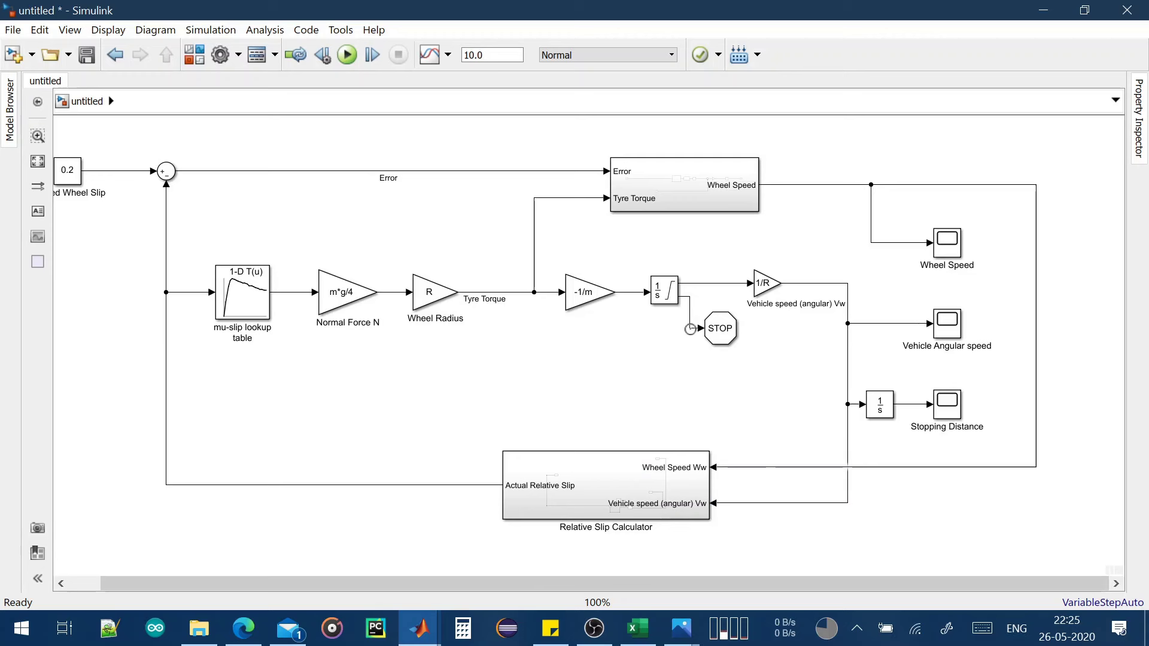
Add a Simulink Sinks Scope above the mu-slip lookup table and connect it to the Actual Relative Slip feedback line
scroll(678, 395, down, 1)
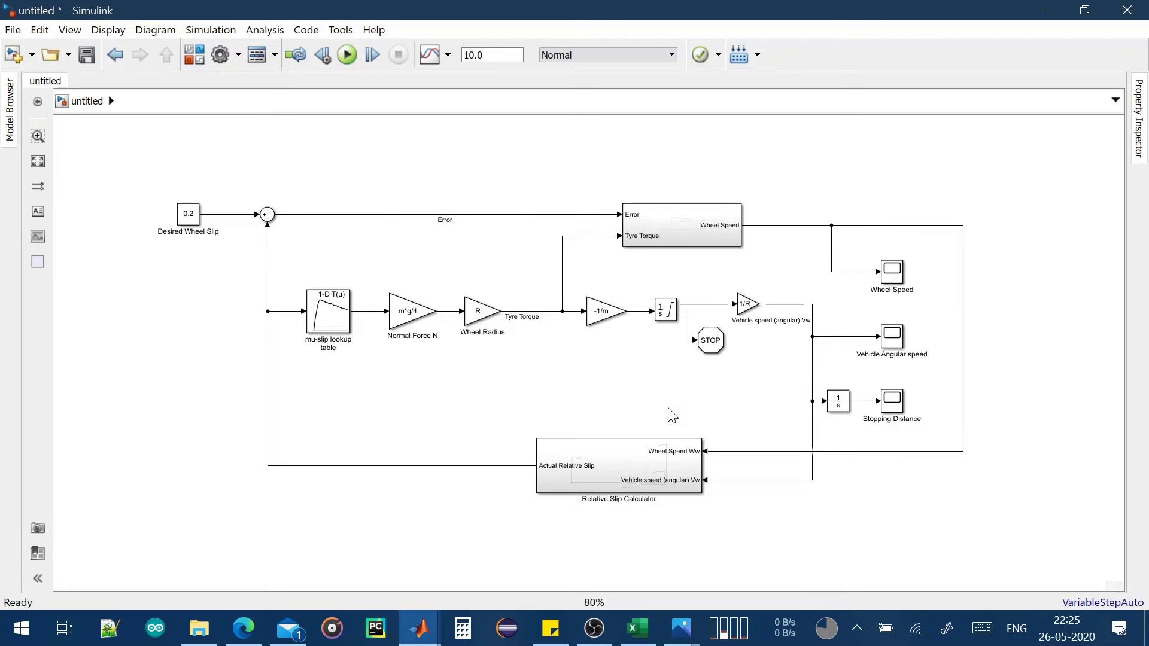
scroll(672, 416, up, 1)
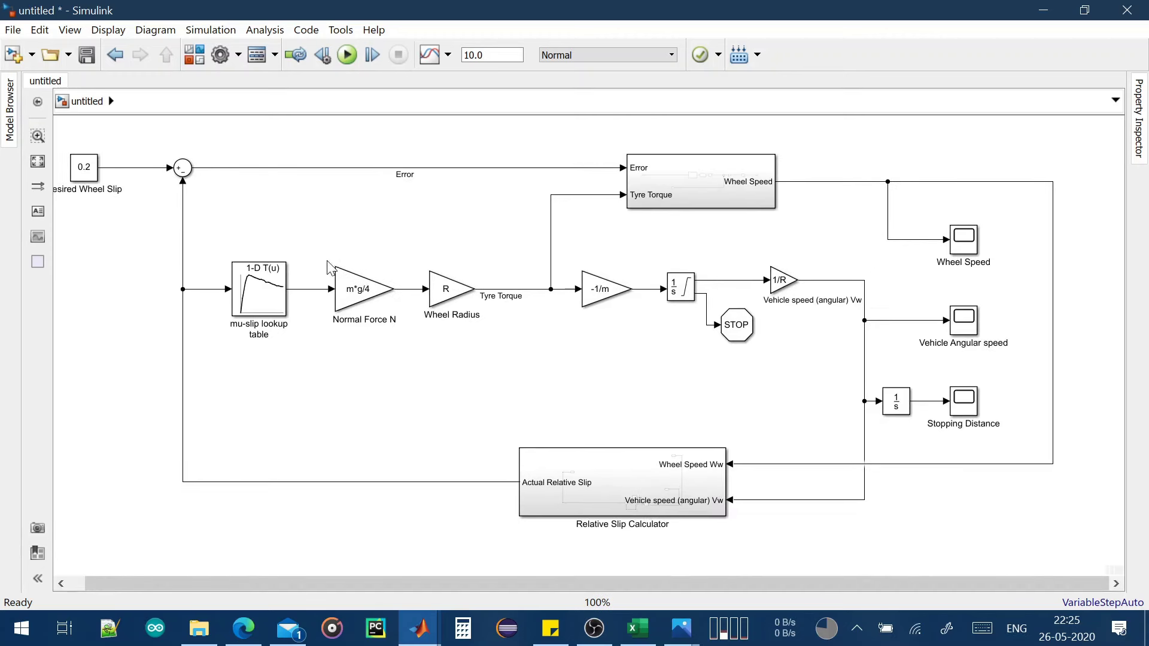
double_click(265, 209)
text(scope)
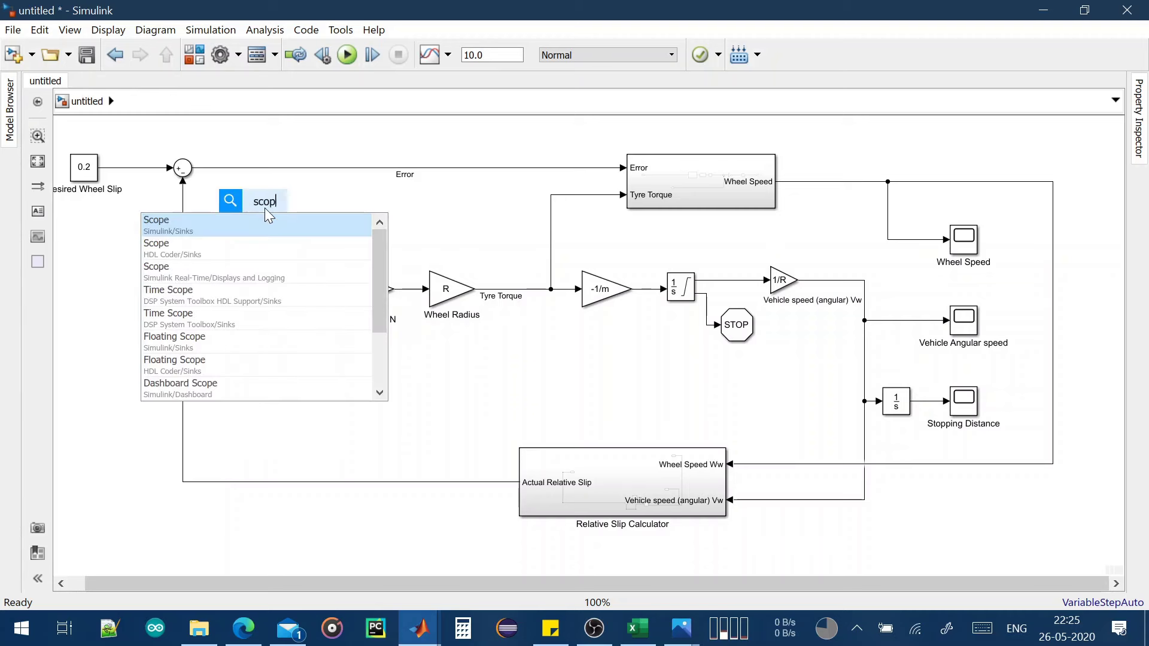
key(Return)
drag(247, 208, 182, 209)
Name the new scope Slip and move it slightly closer to the feedback line
click(263, 207)
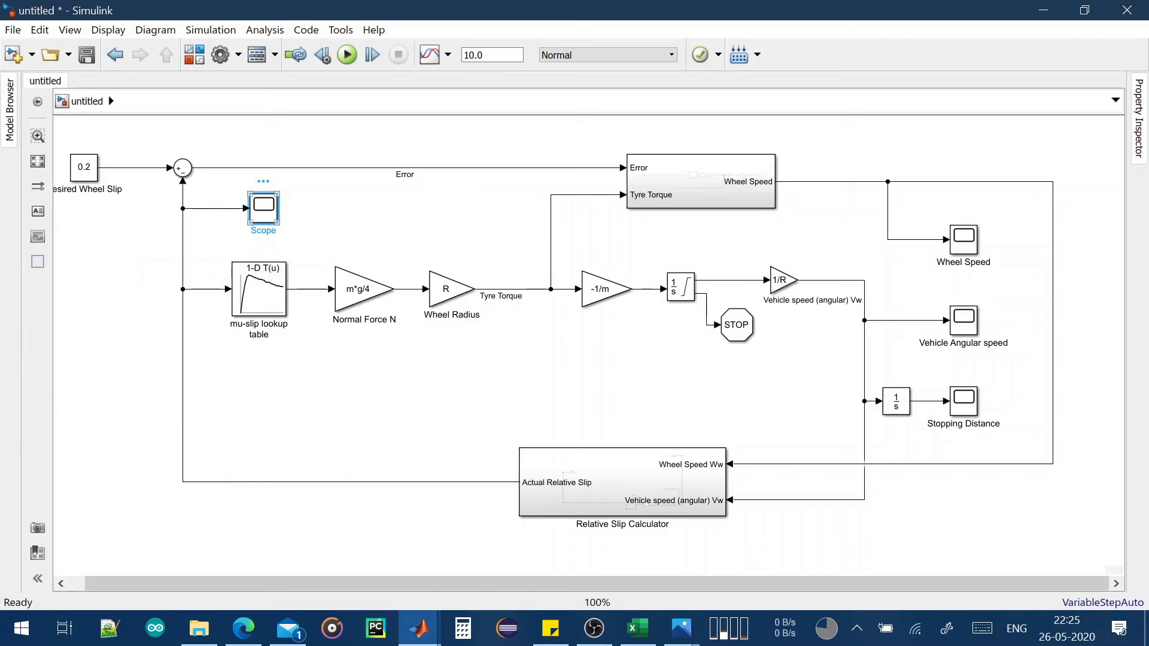
text(Slip)
drag(261, 212, 242, 212)
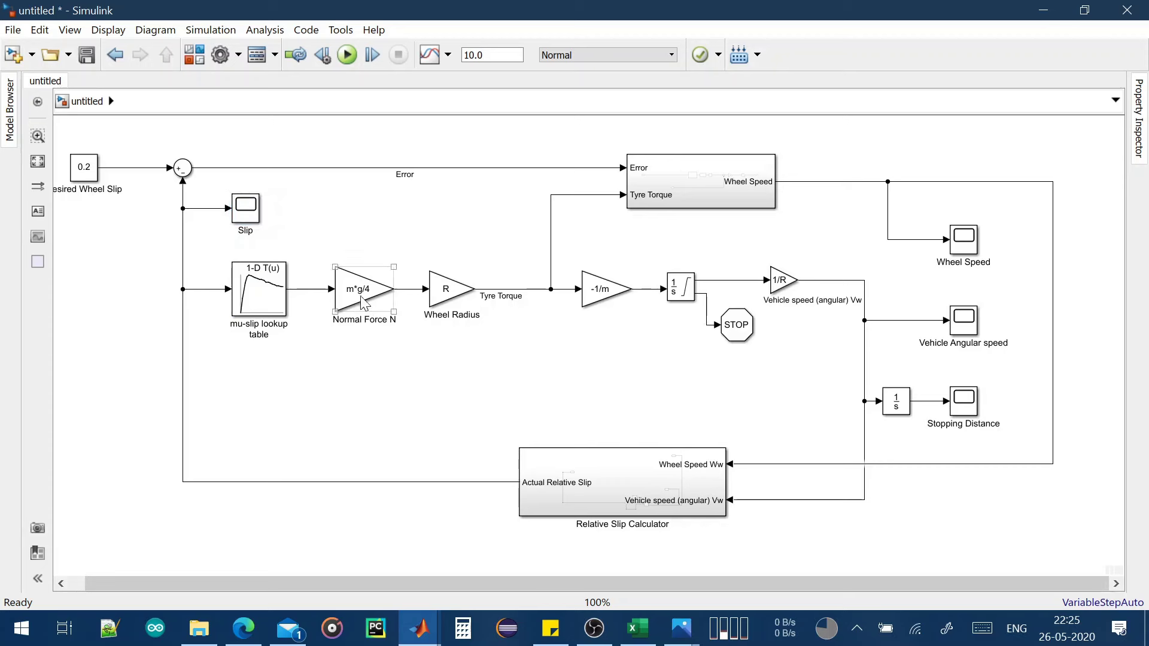
Switch to the MATLAB main window and review the workspace values of I, m, R and v0
click(624, 301)
click(413, 624)
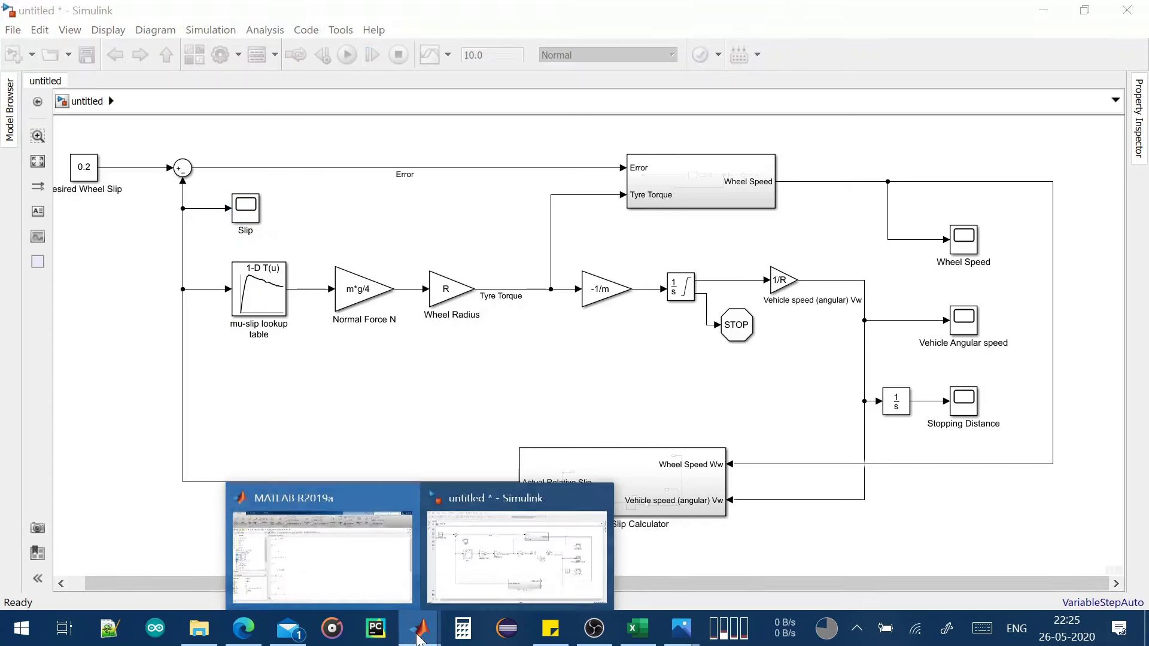
click(329, 575)
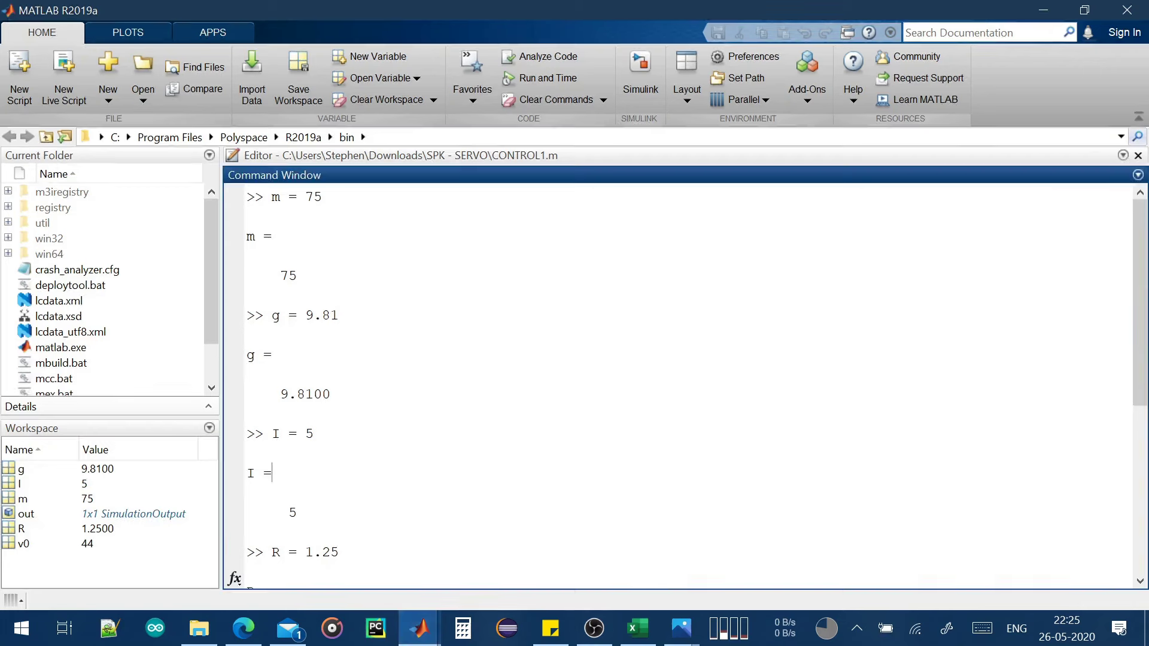
click(22, 478)
click(19, 486)
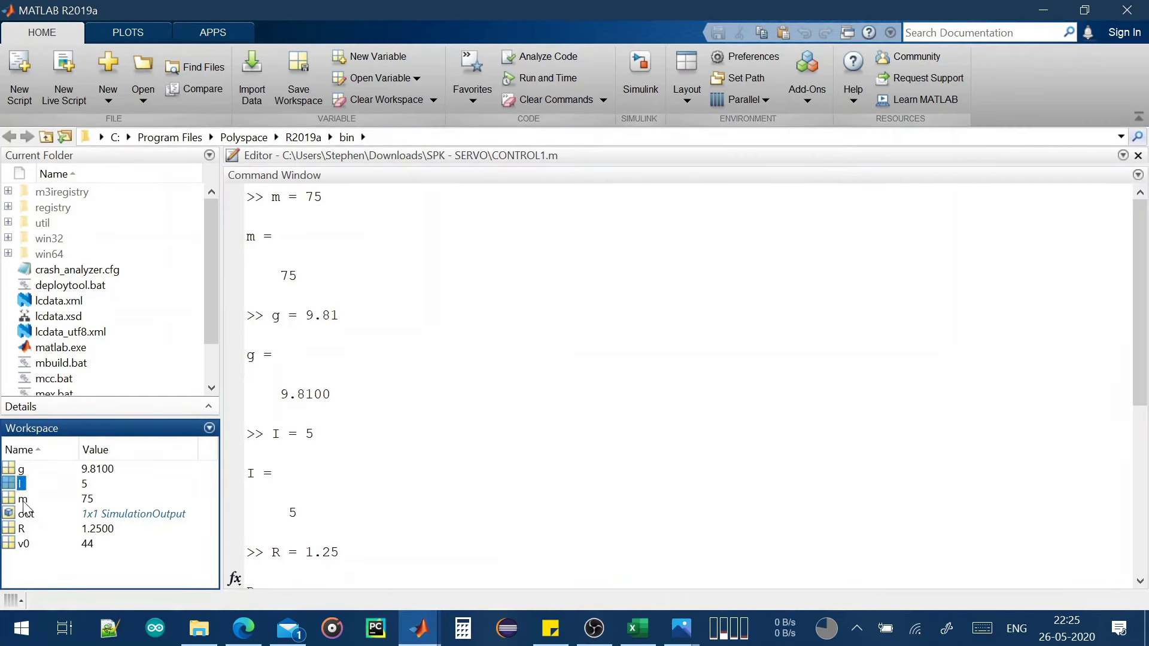
click(23, 501)
click(28, 529)
click(26, 544)
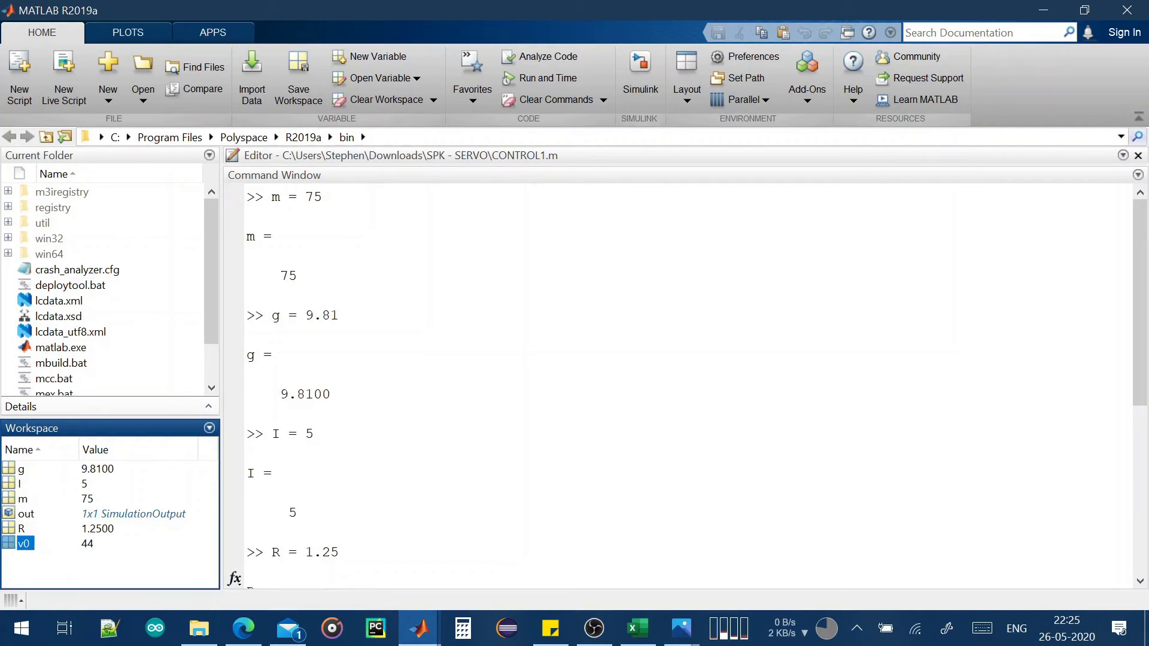
Assign the value 6 to the variable I in the MATLAB workspace
click(247, 242)
scroll(247, 242, down, 6)
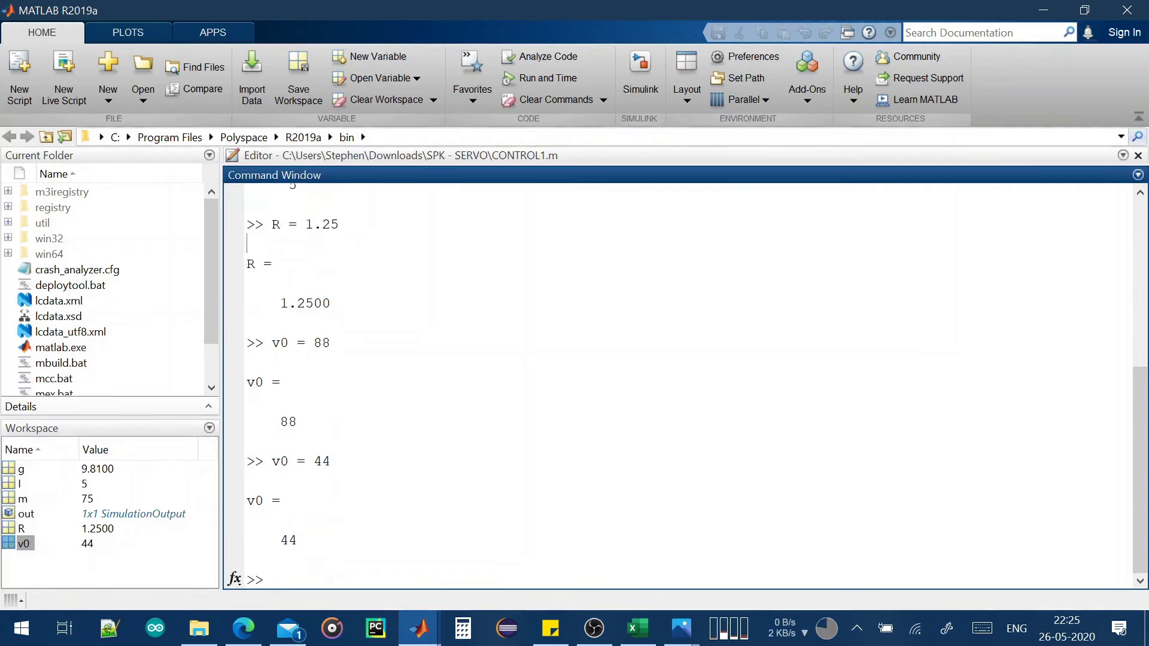
text(I = 6)
key(Return)
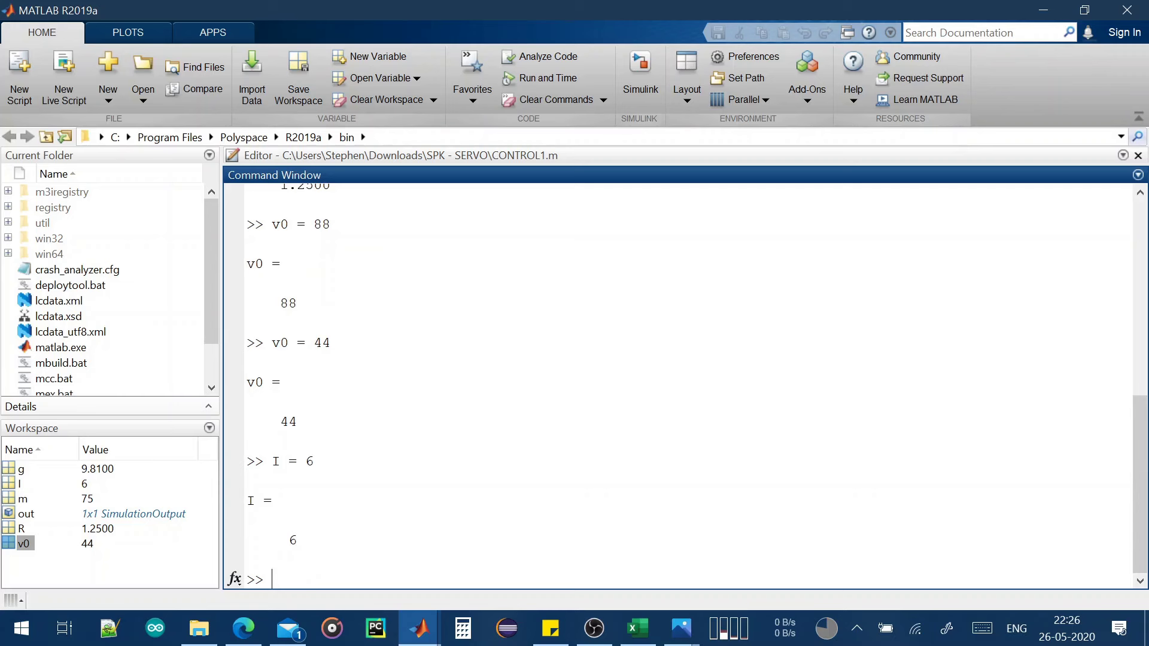
scroll(682, 383, up, 3)
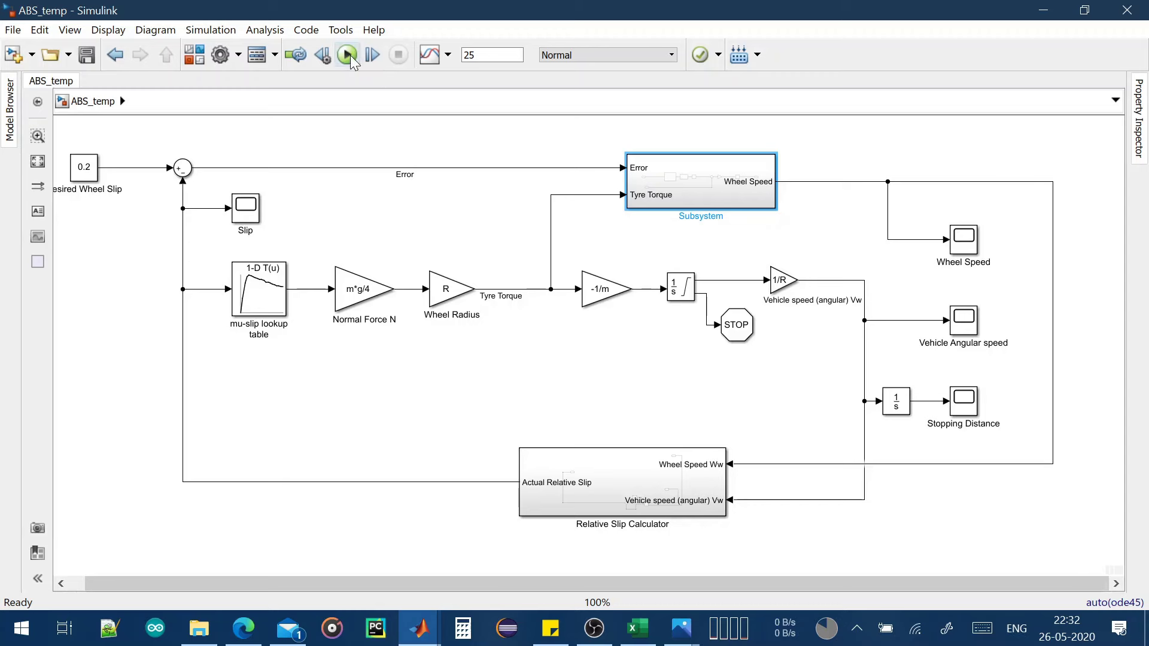
Run the ABS_temp simulation with a stop time of 25 and view the Stopping Distance scope's plot
click(348, 55)
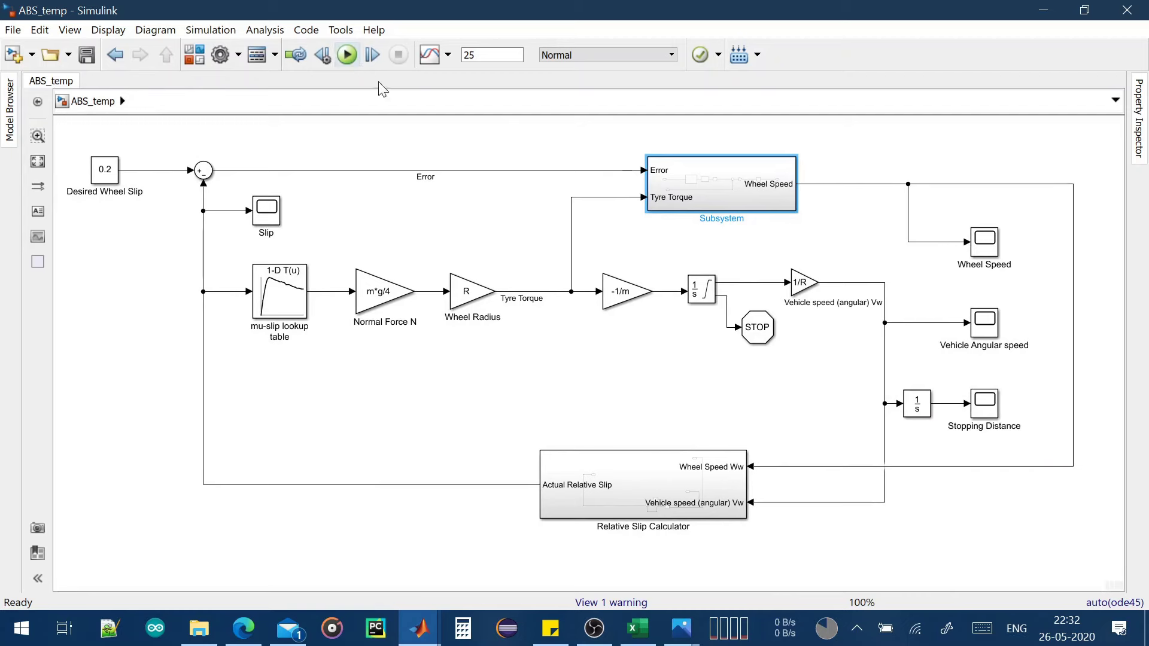
click(984, 410)
double_click(985, 410)
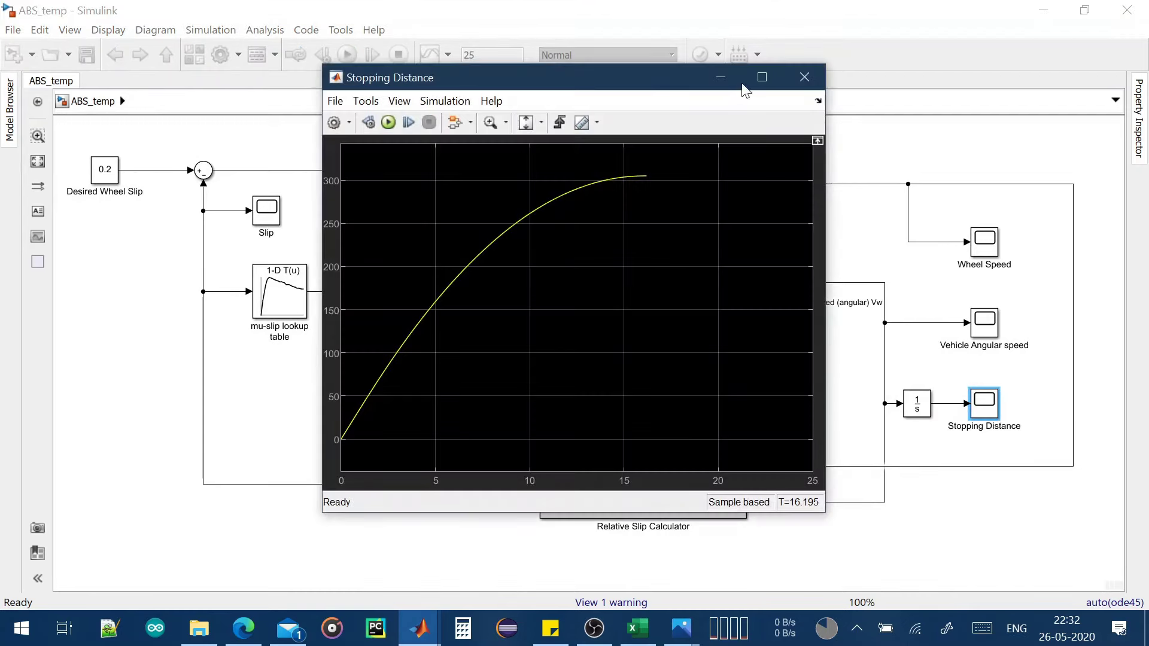
click(804, 77)
Examine the plots of the Vehicle Angular speed, Wheel Speed and Slip scopes, closing each one after viewing
double_click(984, 323)
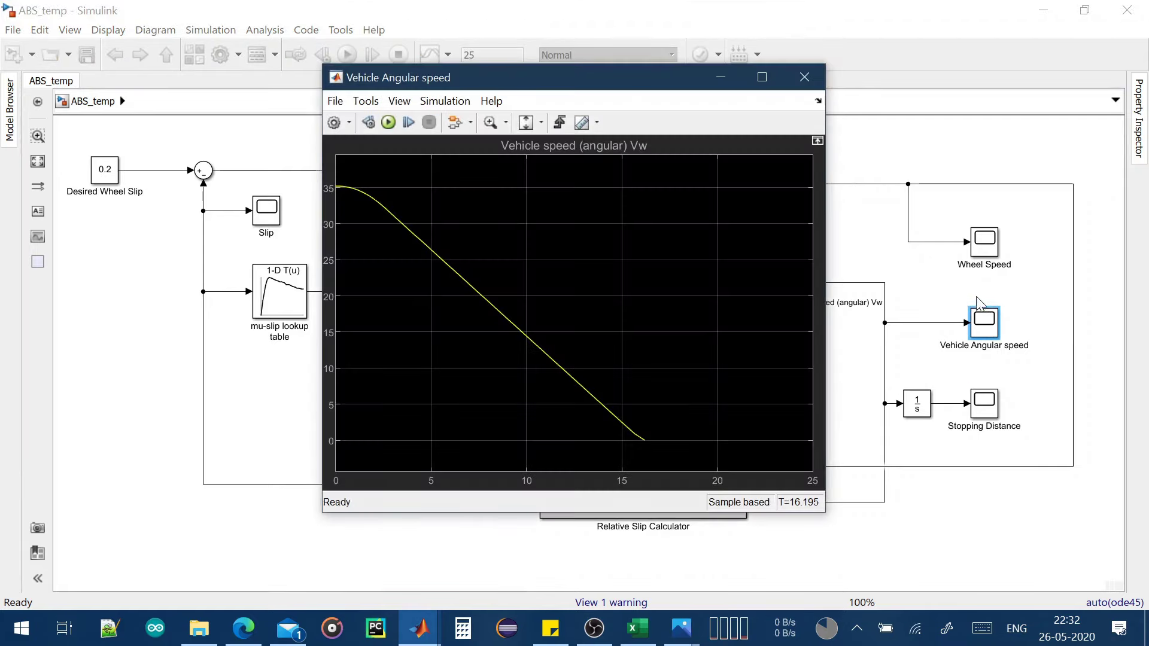
click(804, 78)
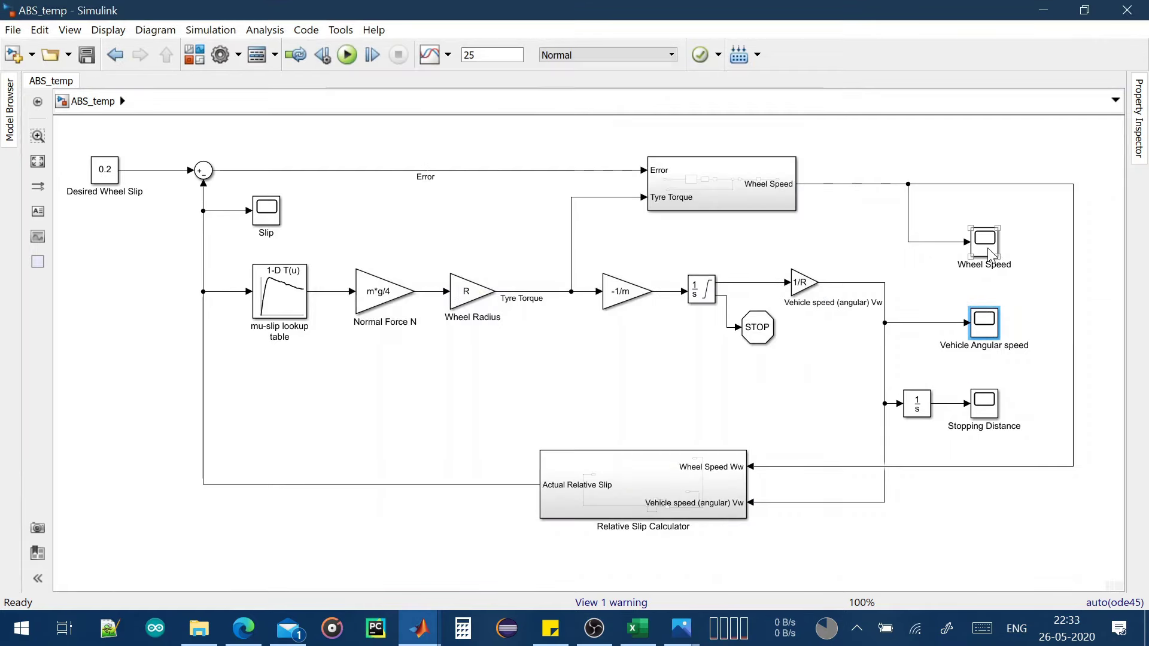
double_click(985, 242)
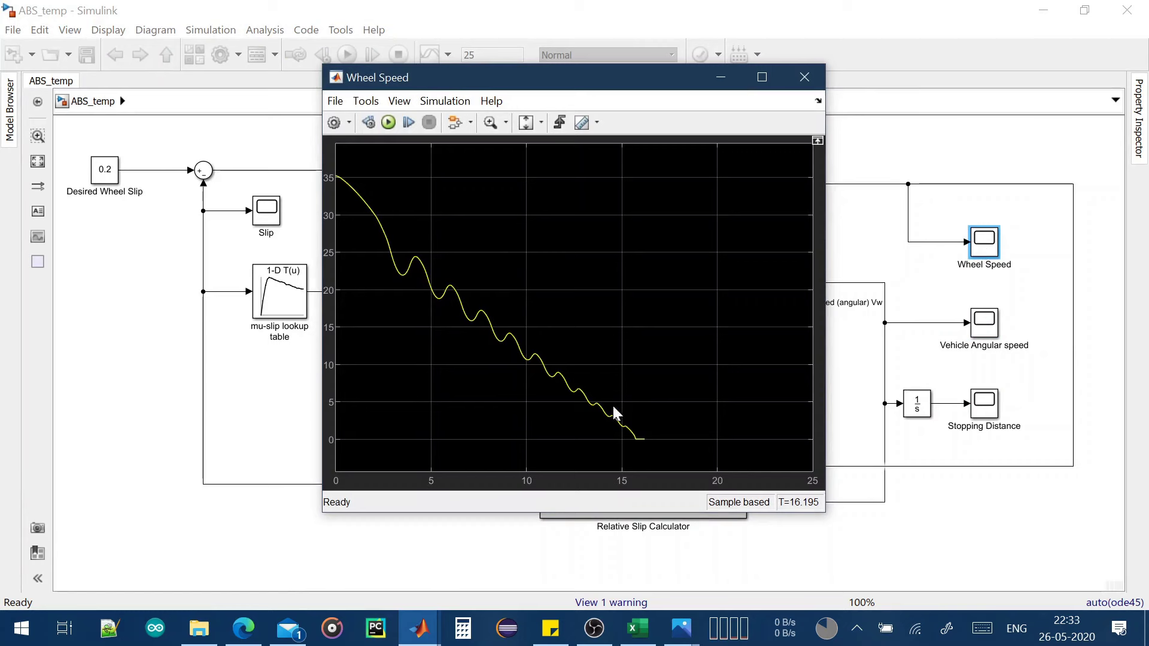
click(806, 81)
double_click(266, 211)
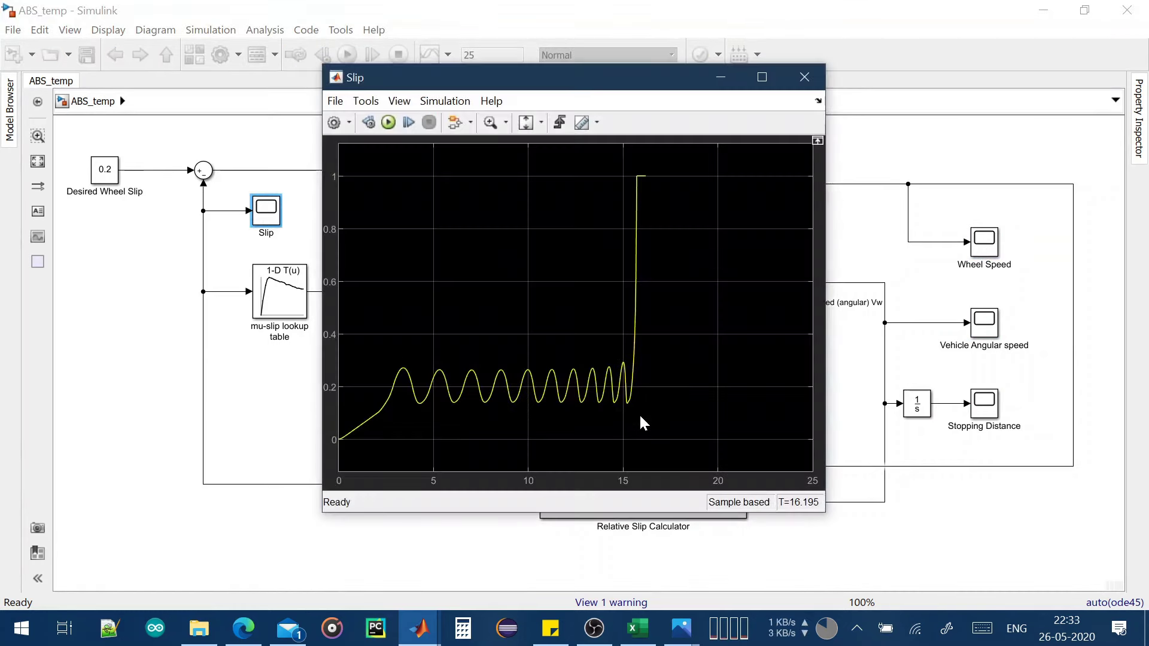
click(805, 76)
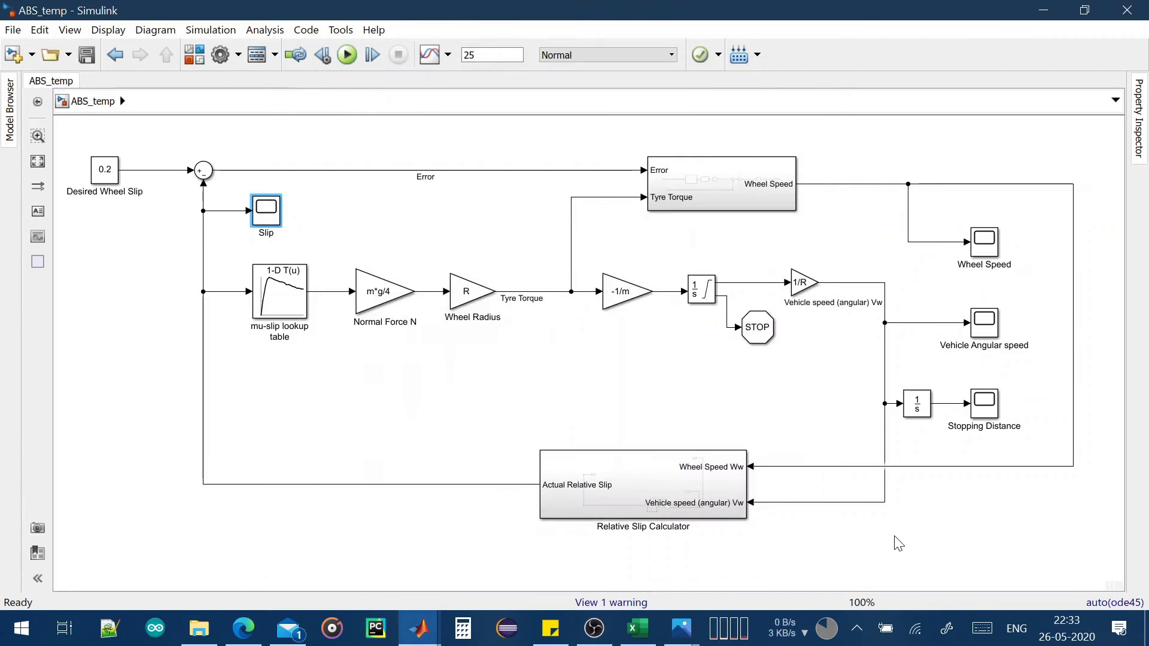